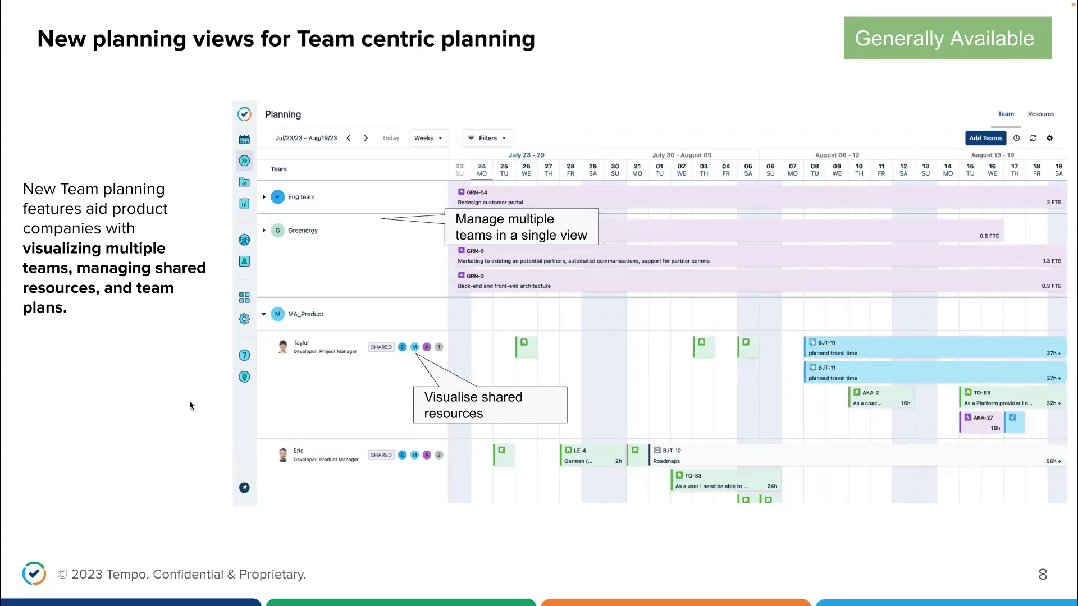
pyautogui.press('Right')
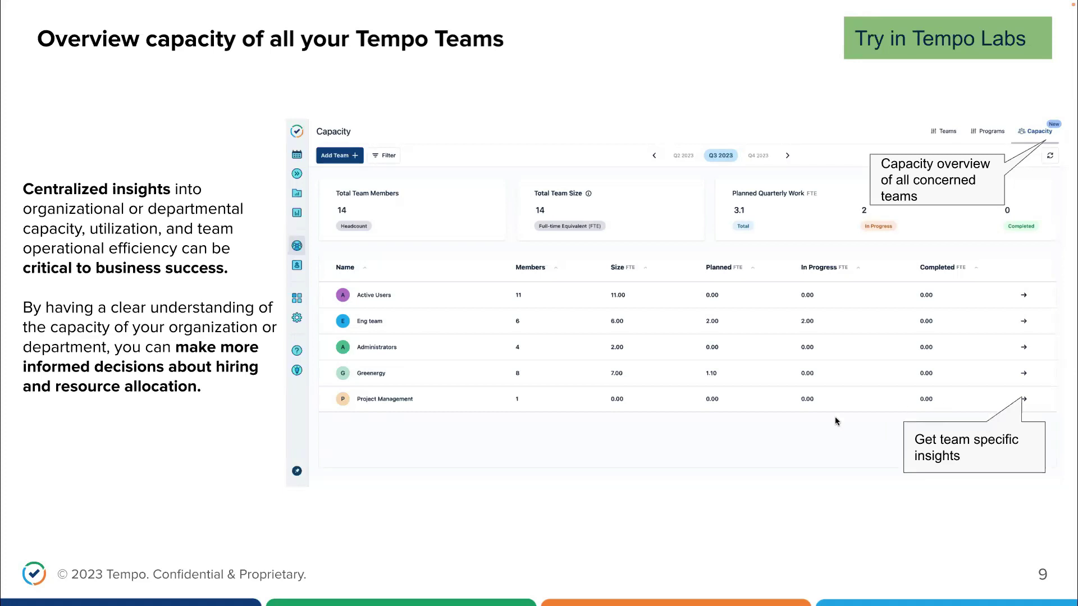
pyautogui.click(773, 415)
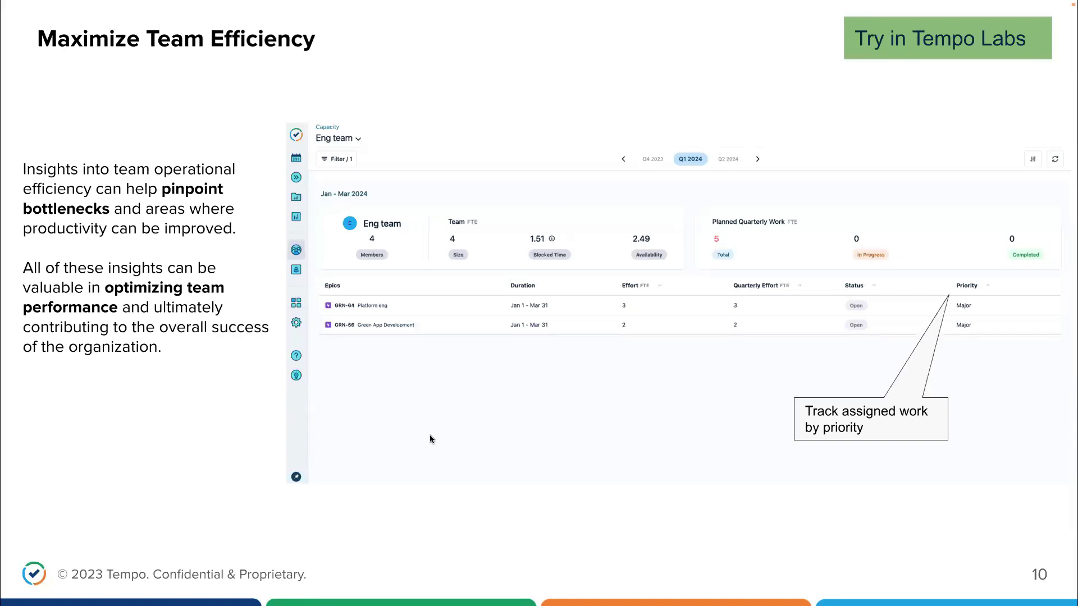
pyautogui.press('Right')
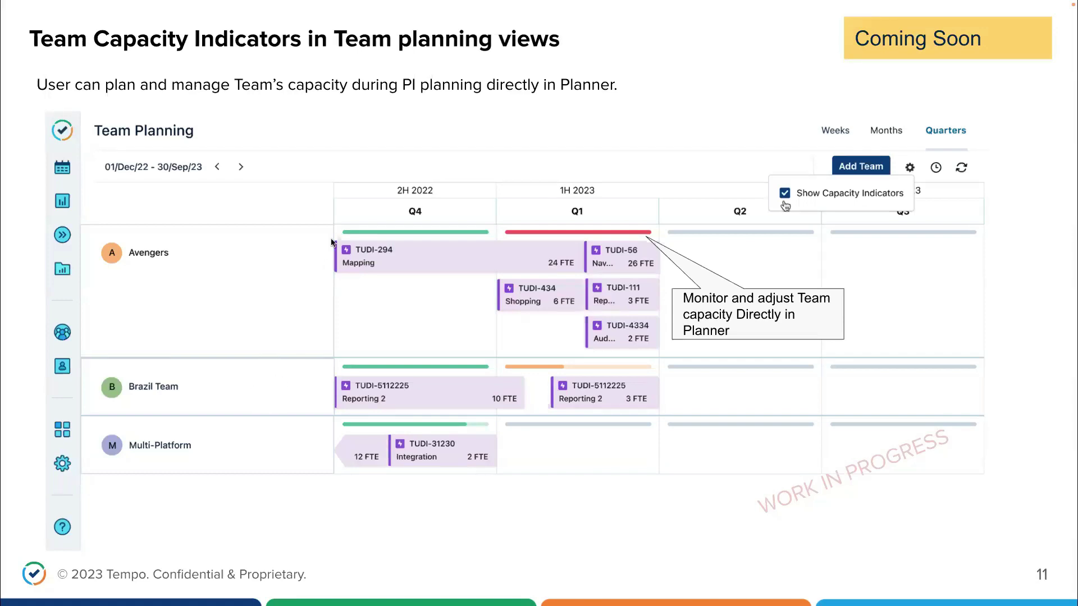
pyautogui.press('Right')
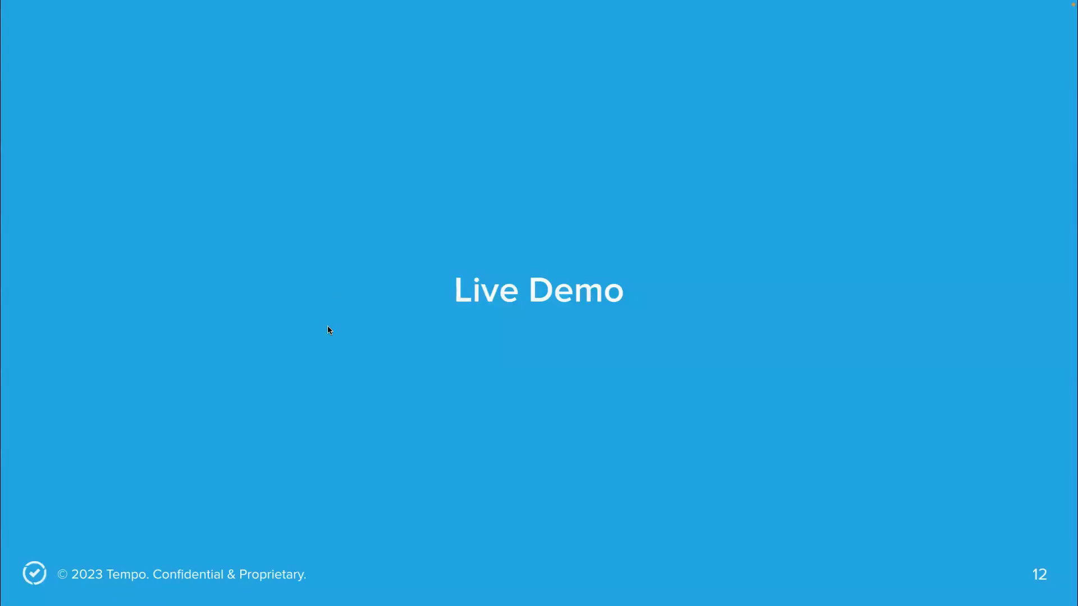
# Switch to Jira in the browser and open the Resource view of Tempo's Planning page.
pyautogui.hotkey('ctrl', 'Left')
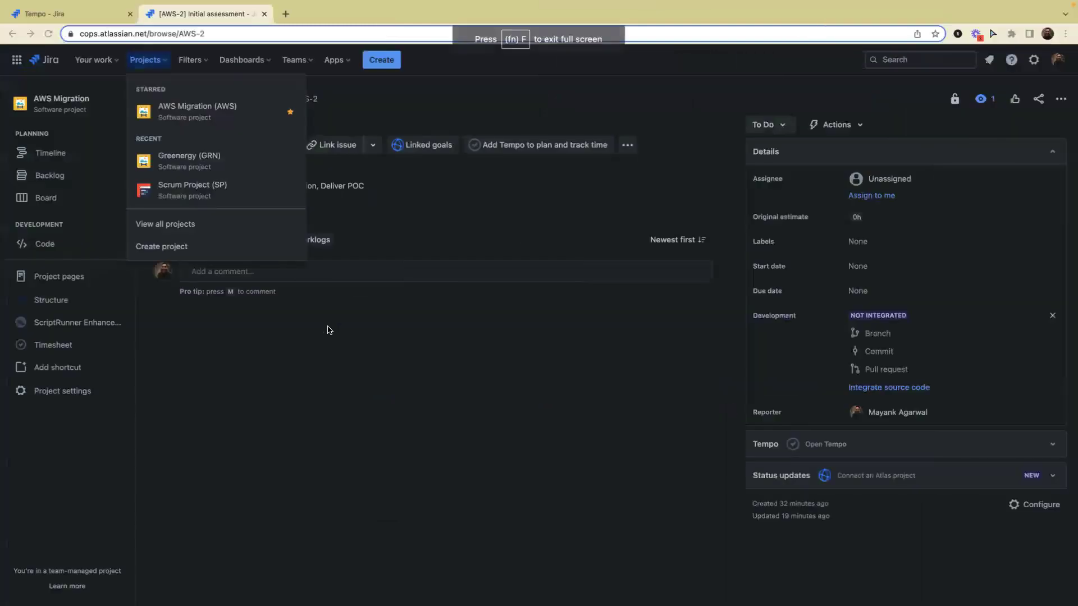
pyautogui.click(286, 428)
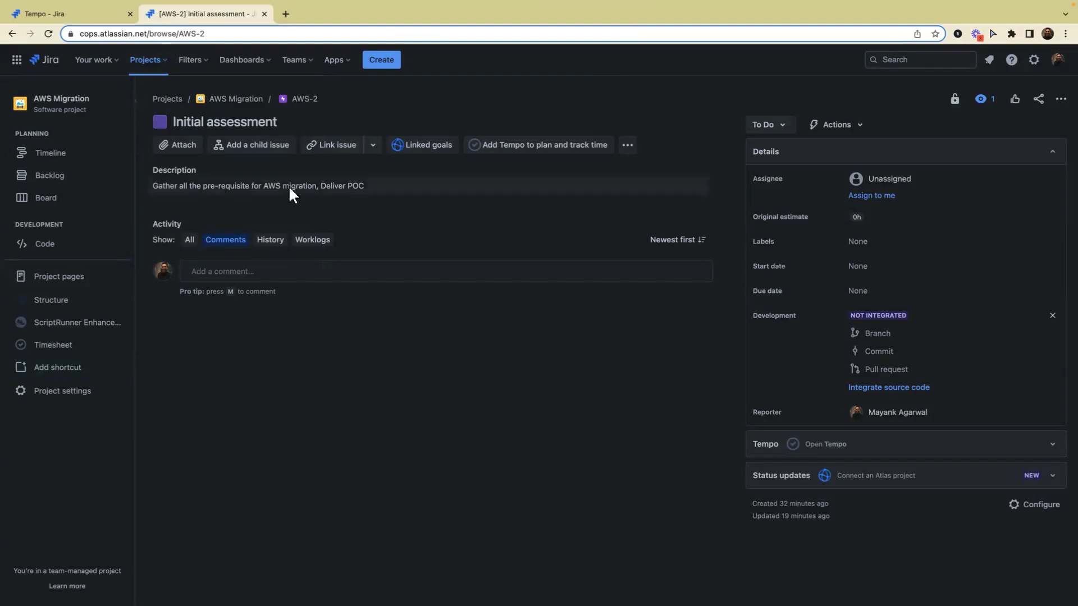
pyautogui.click(58, 16)
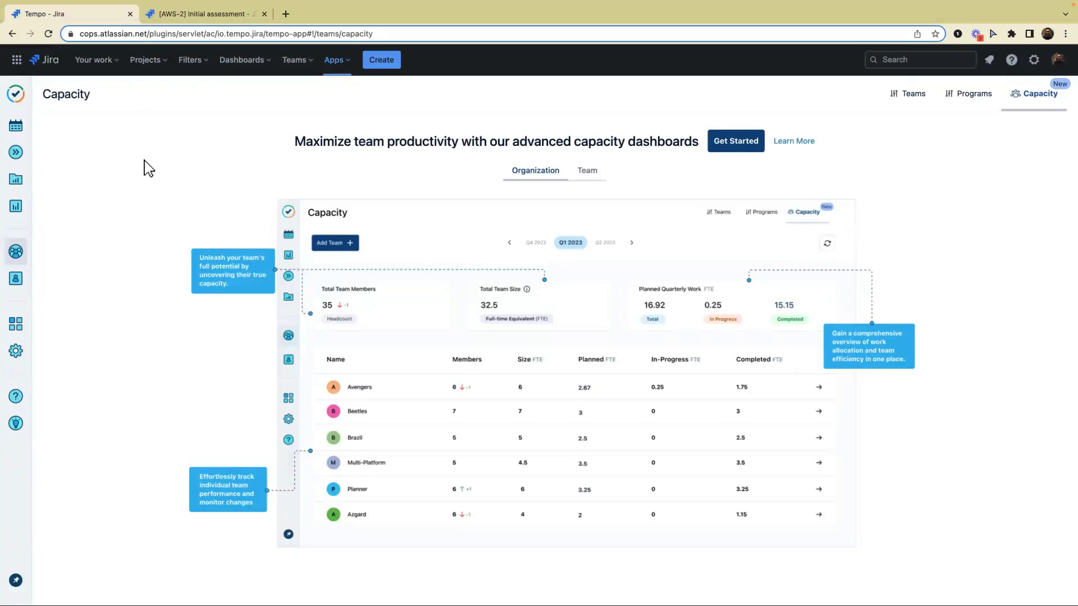
pyautogui.click(16, 151)
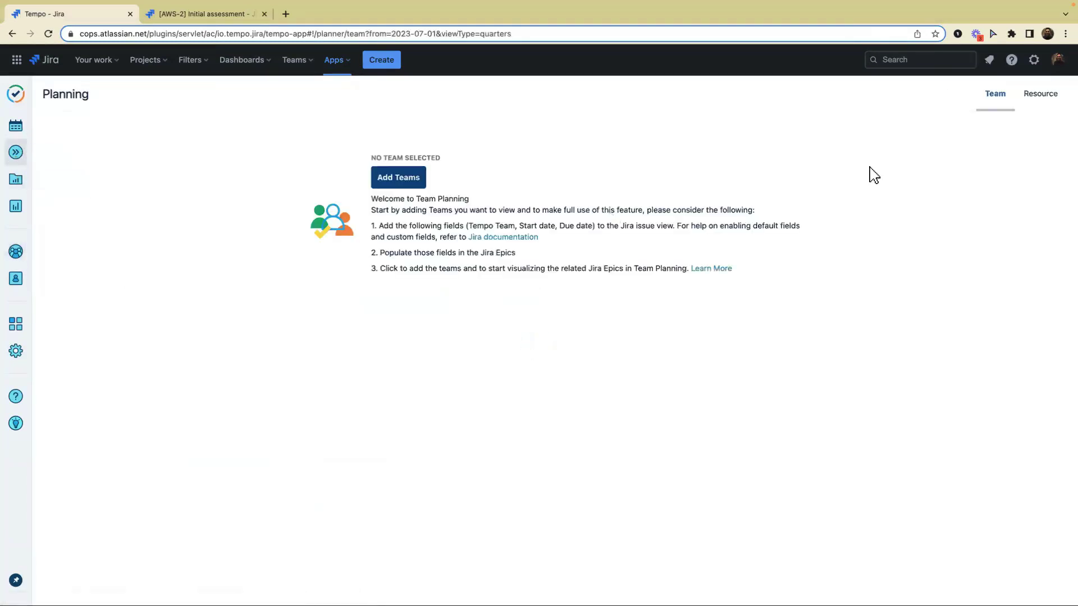
pyautogui.click(1043, 100)
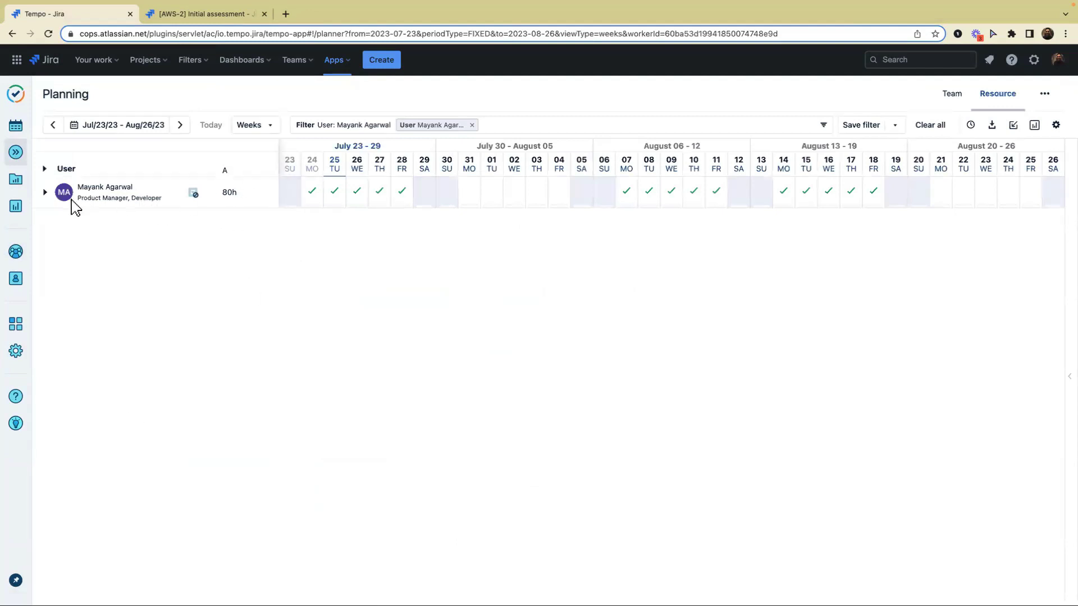
# Review the listed user's planned issues in the resource timeline and check which resource filters are available.
pyautogui.click(44, 193)
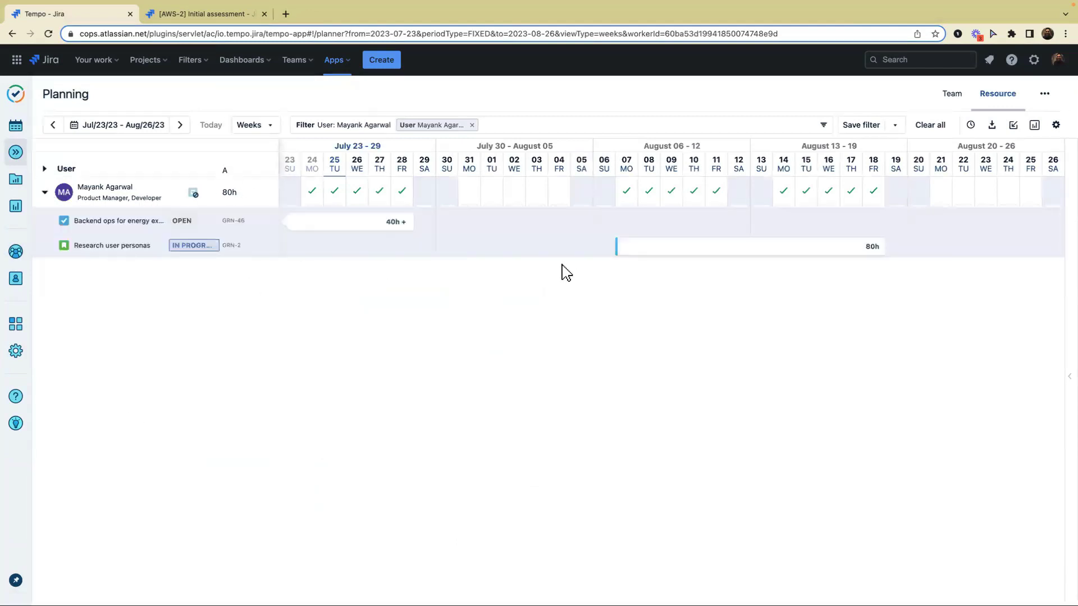
pyautogui.click(45, 193)
pyautogui.click(338, 128)
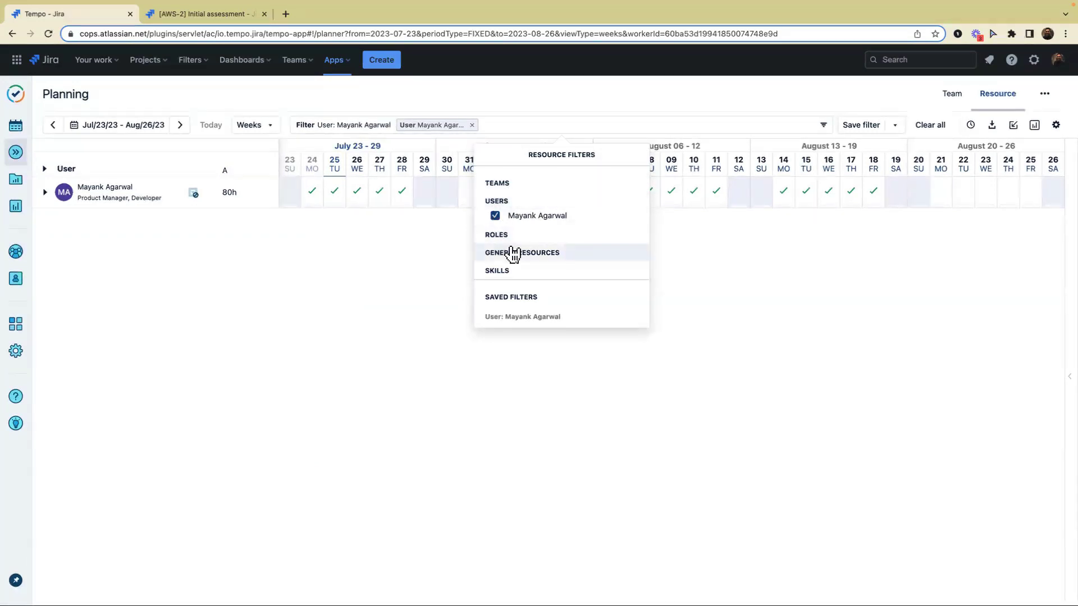
pyautogui.click(336, 321)
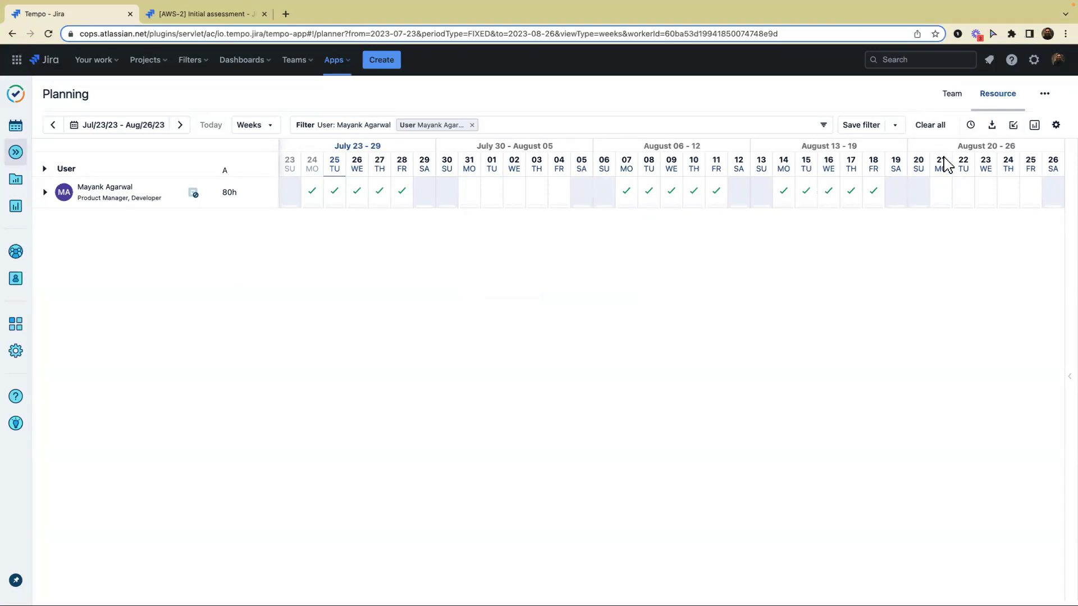
# Add the Eng team and Greenergy teams to the Team planning view.
pyautogui.click(952, 97)
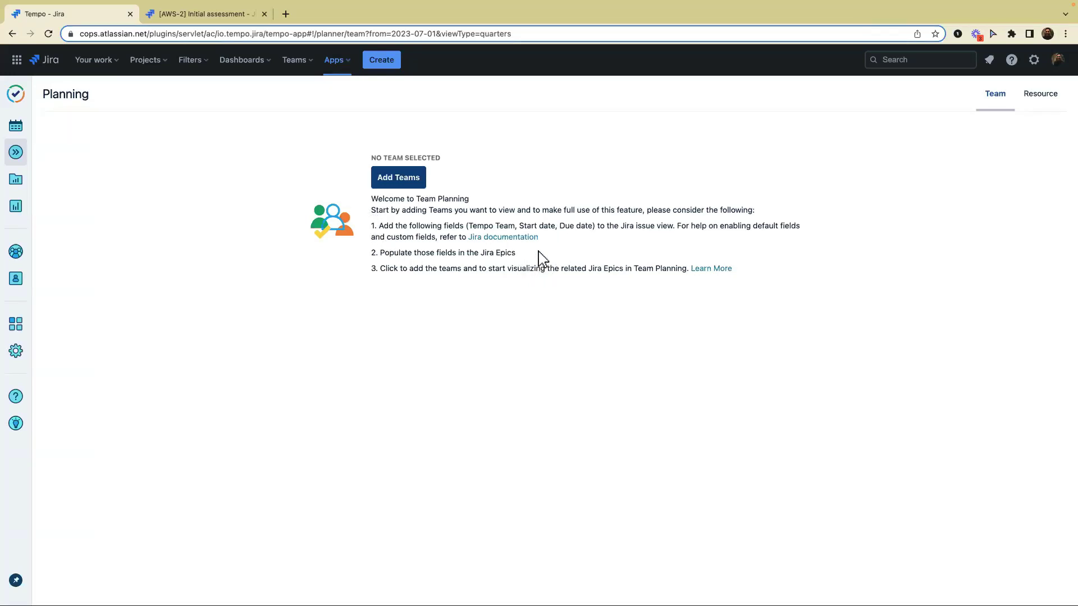
pyautogui.click(389, 183)
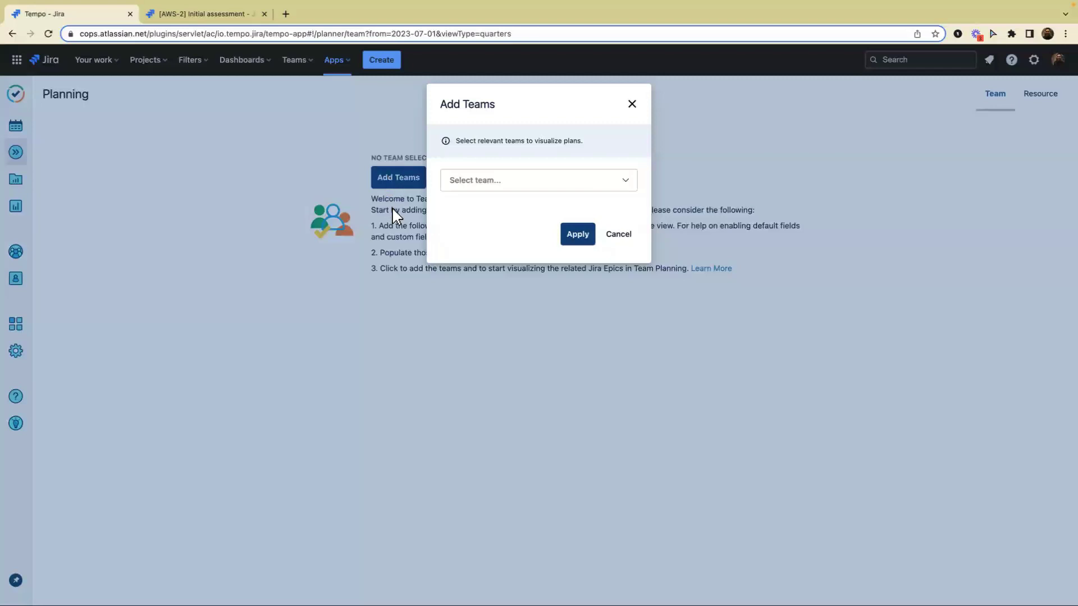
pyautogui.click(477, 185)
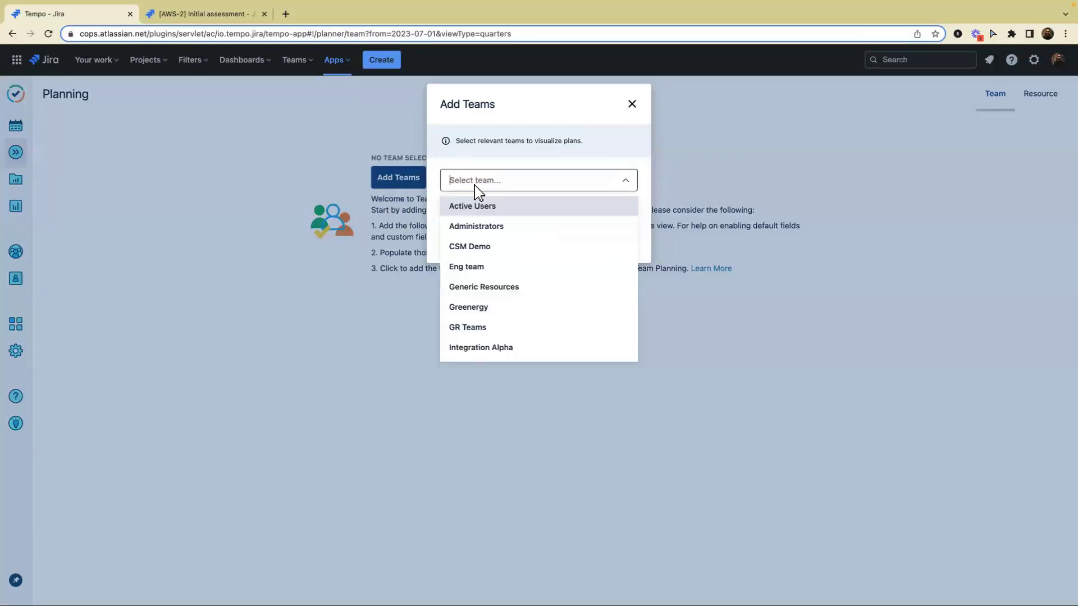
pyautogui.click(481, 272)
pyautogui.click(474, 186)
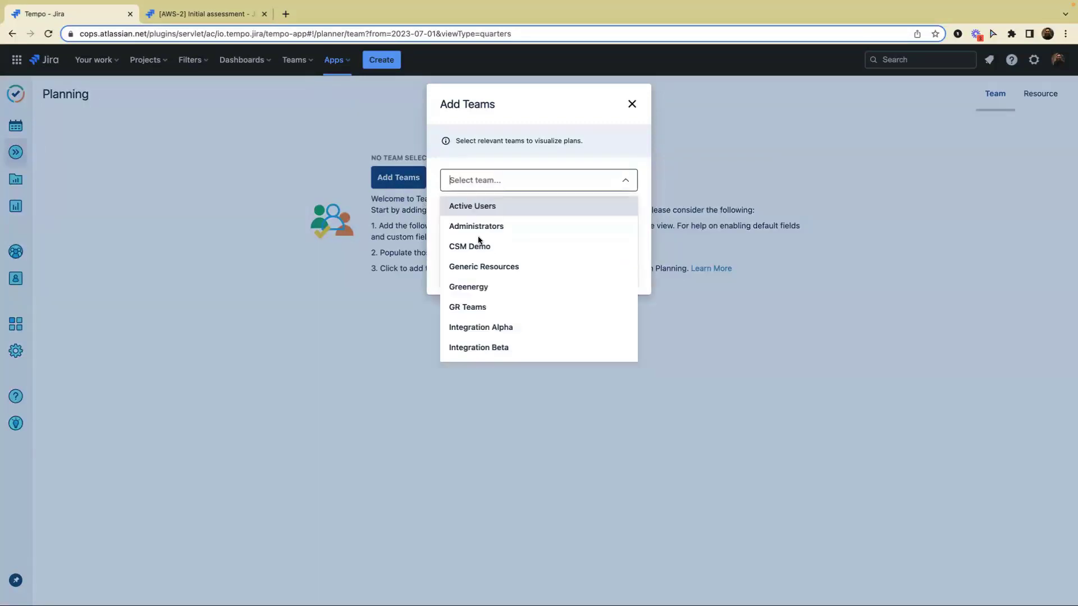
pyautogui.click(481, 288)
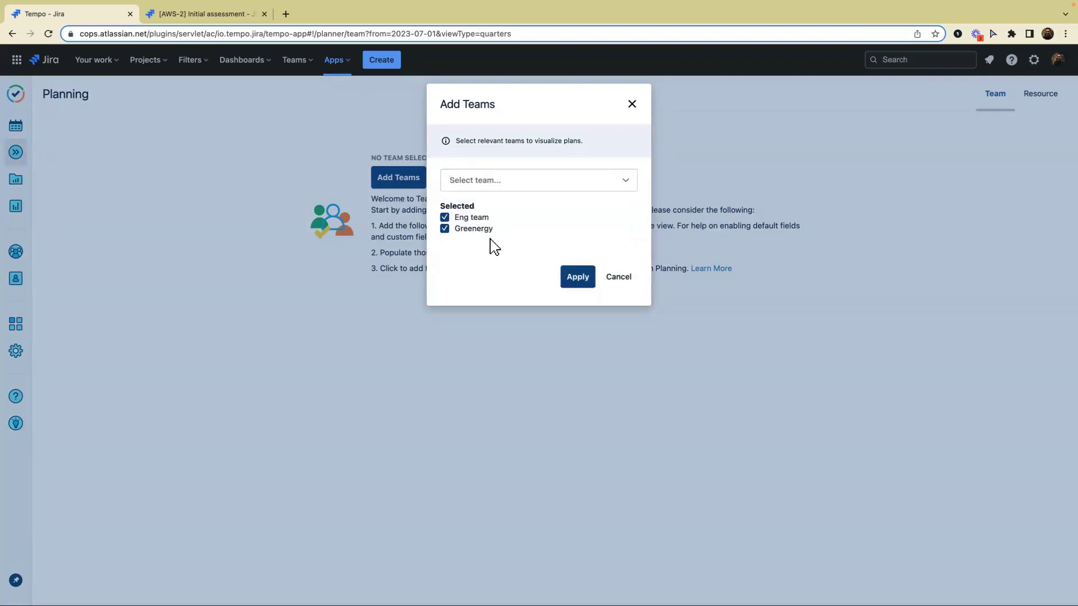
pyautogui.click(571, 281)
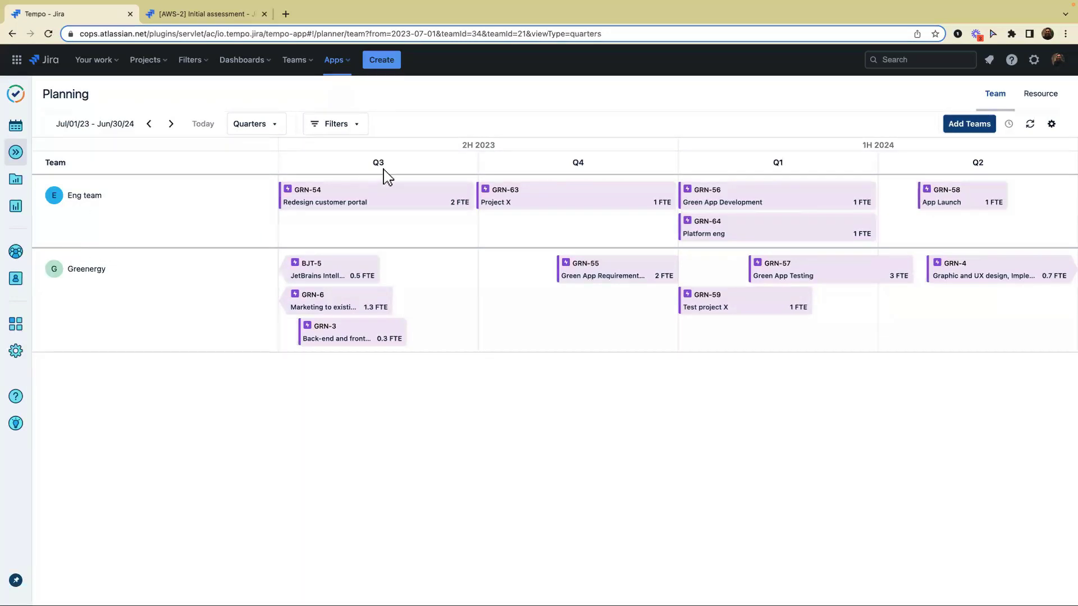
# Check the available timeline scales and review the details of the Redesign customer portal epic (GRN-54).
pyautogui.click(263, 127)
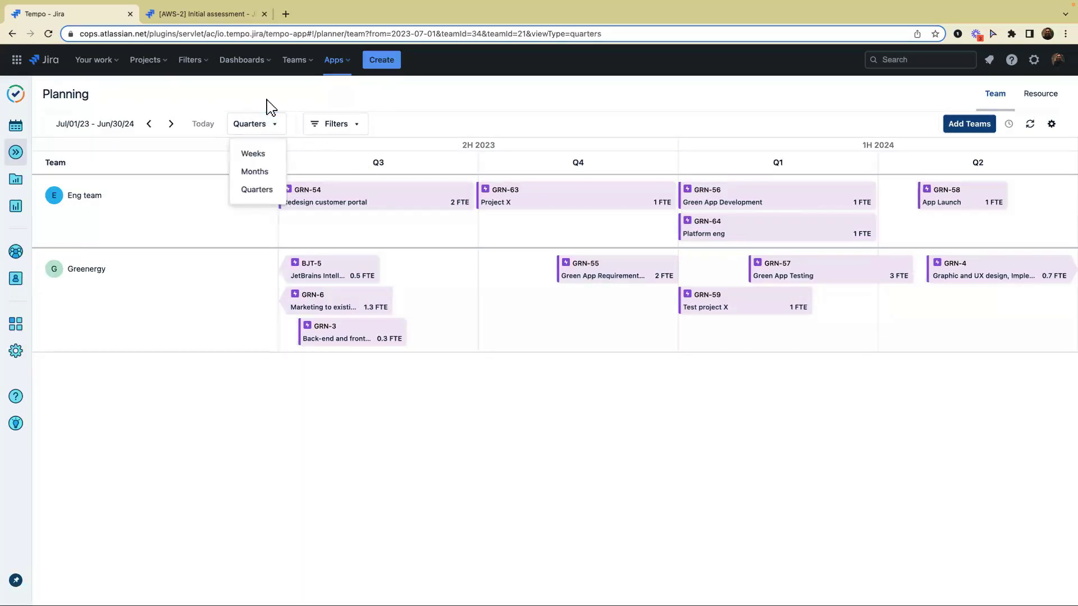
pyautogui.click(274, 123)
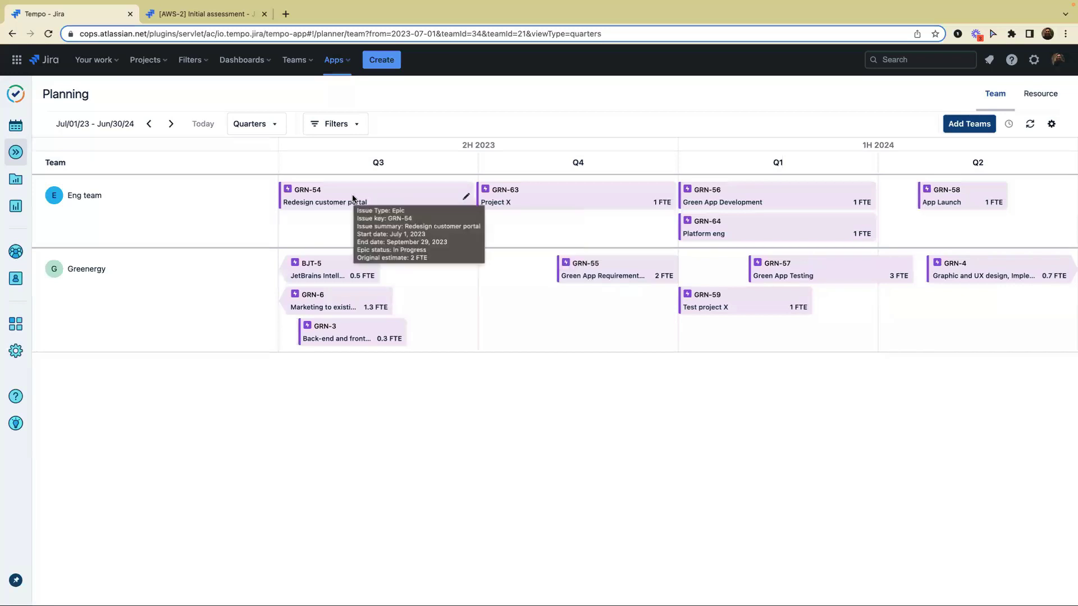
pyautogui.moveTo(354, 200)
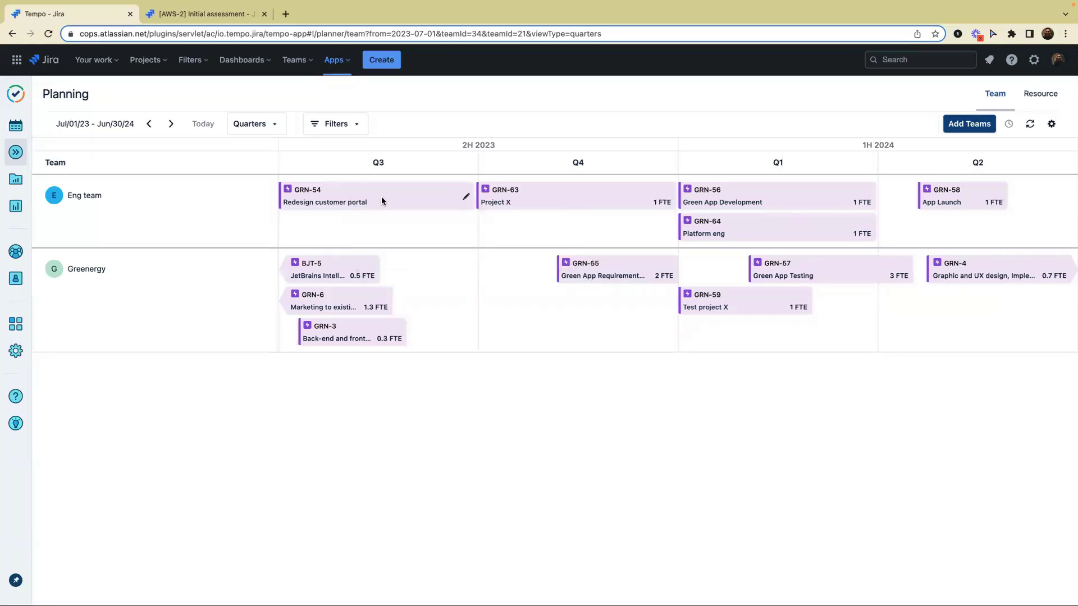
pyautogui.click(466, 199)
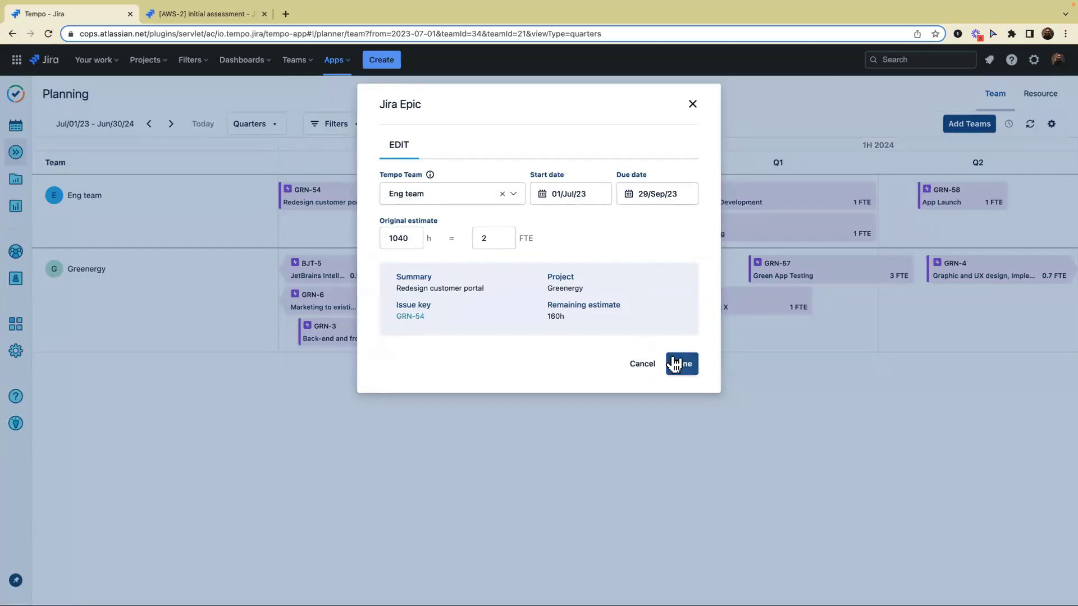
pyautogui.click(679, 364)
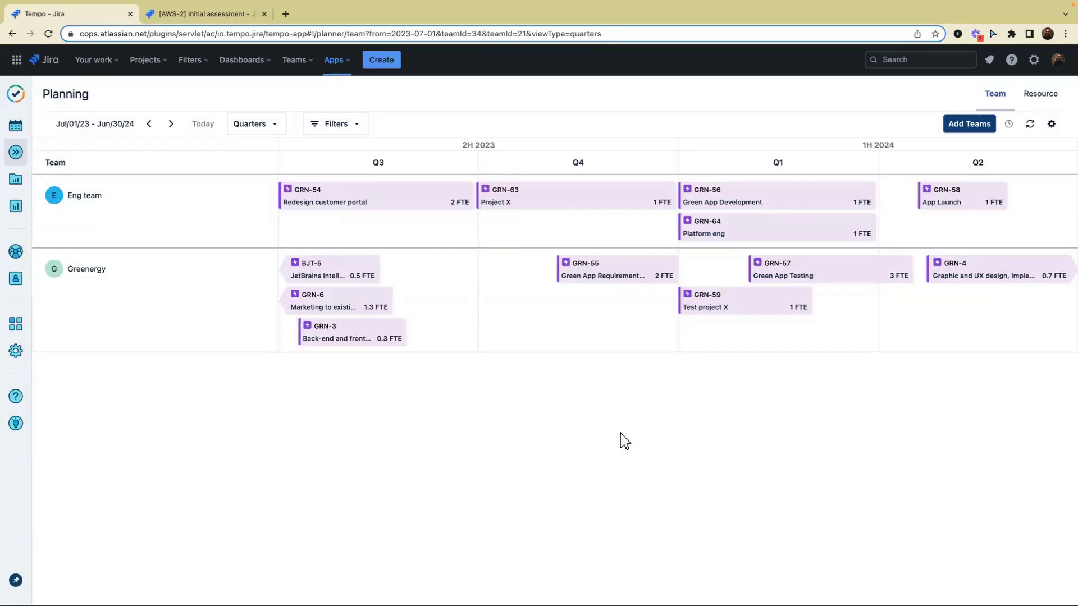
# Reschedule Greenergy's epics so GRN-3 runs from about the start of July to early September and GRN-6 starts in about late July.
pyautogui.moveTo(366, 295)
pyautogui.moveTo(330, 305)
pyautogui.mouseDown()
pyautogui.moveTo(366, 306)
pyautogui.moveTo(280, 303)
pyautogui.mouseUp()
pyautogui.moveTo(393, 308)
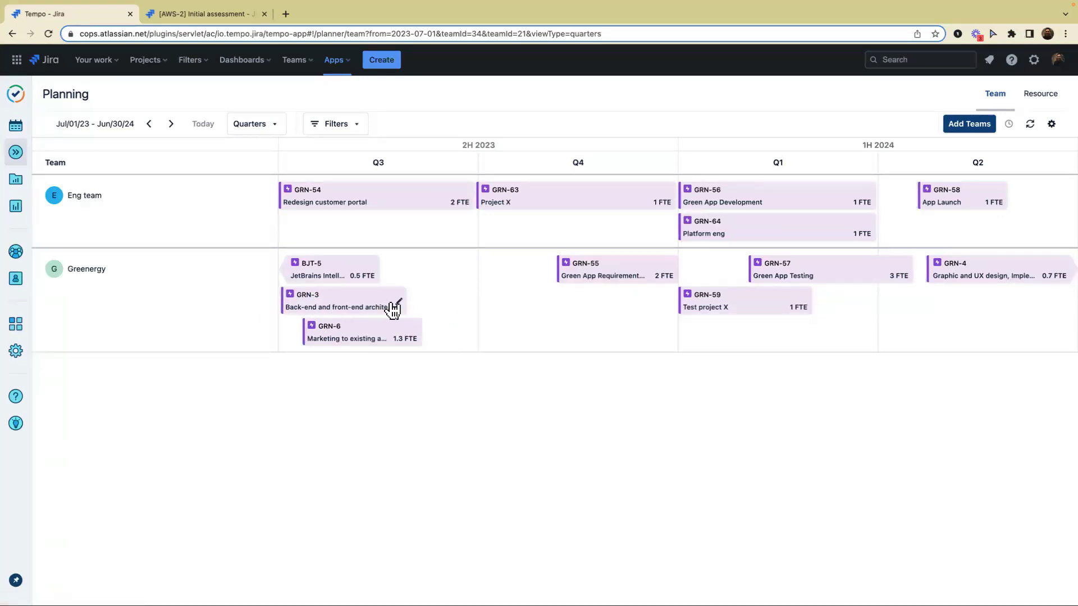
pyautogui.moveTo(406, 301); pyautogui.dragTo(430, 304)
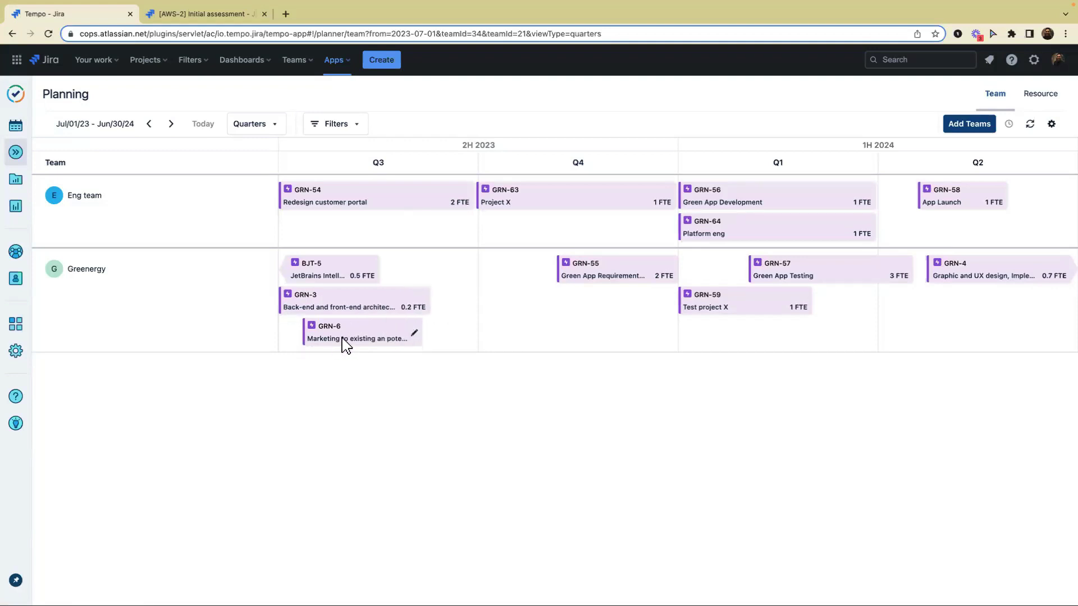
pyautogui.moveTo(346, 343); pyautogui.dragTo(366, 343)
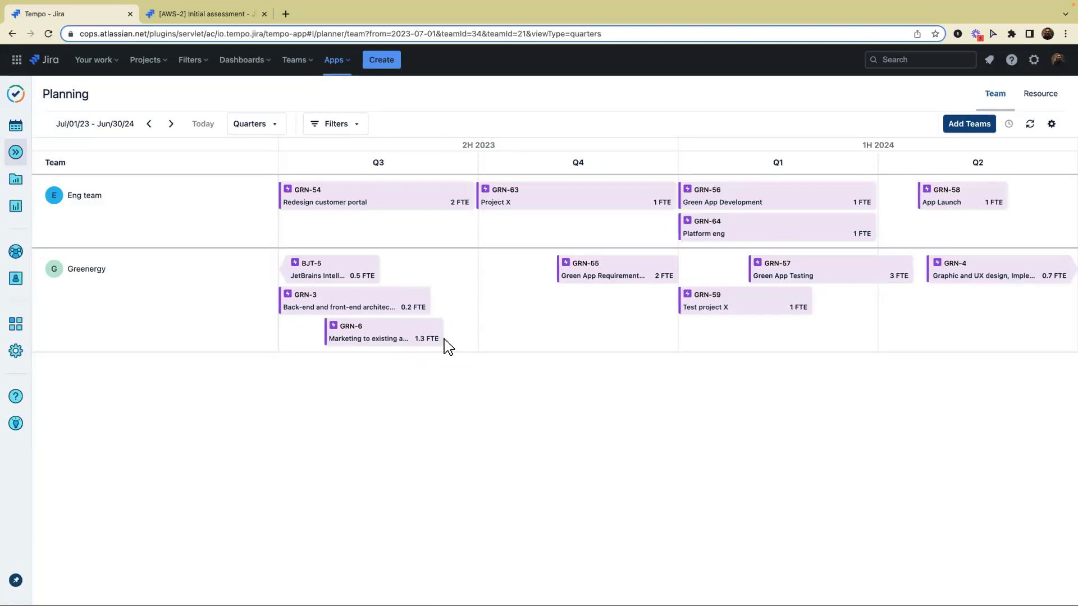
# Filter the team plans by the In Progress work status, and remove that filter.
pyautogui.click(339, 124)
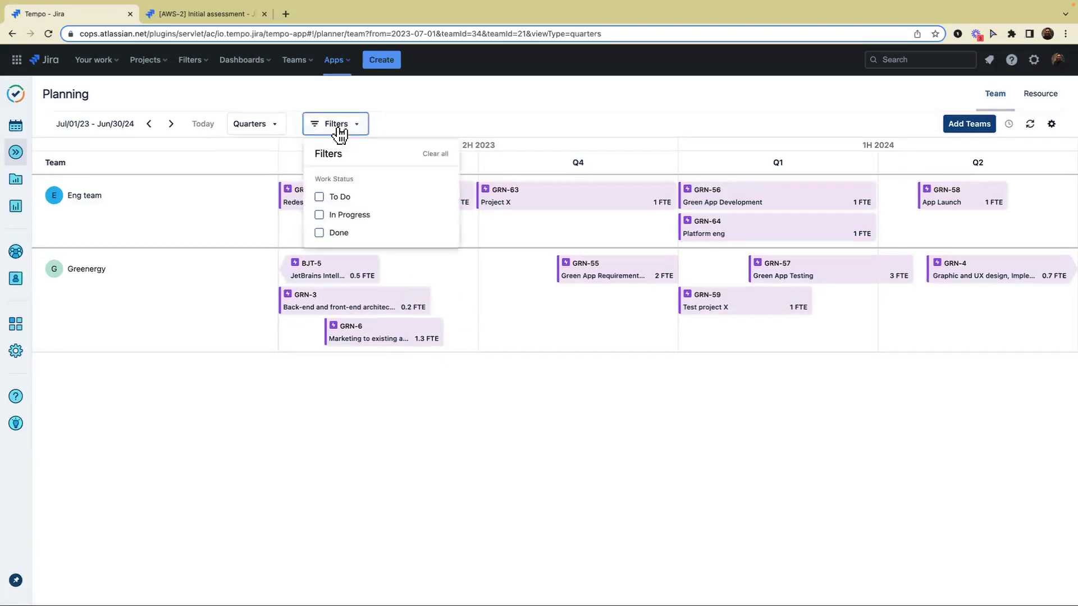
pyautogui.click(319, 215)
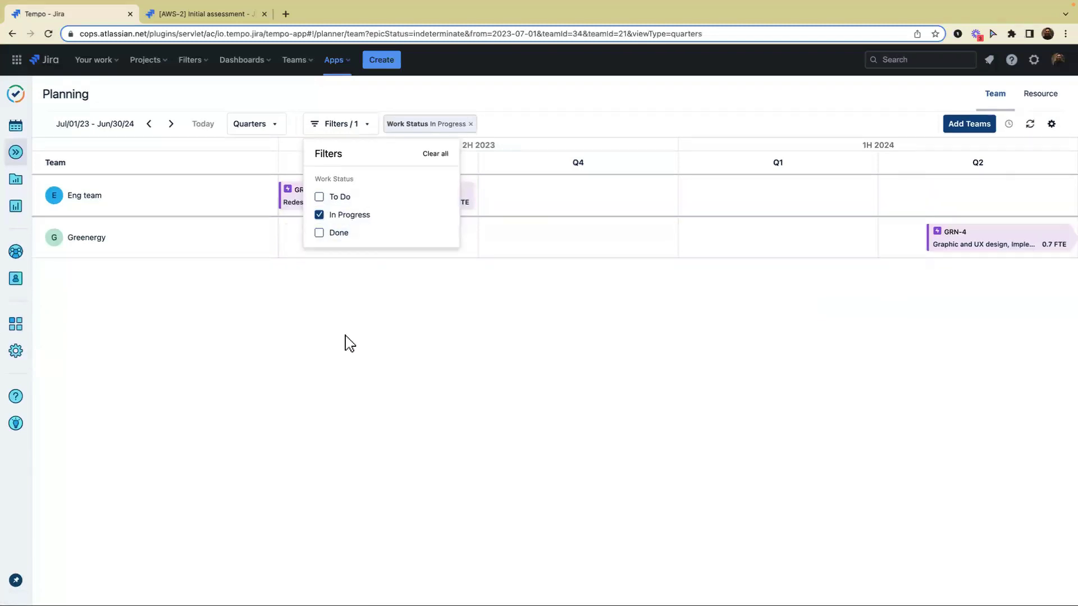
pyautogui.click(344, 344)
pyautogui.click(360, 128)
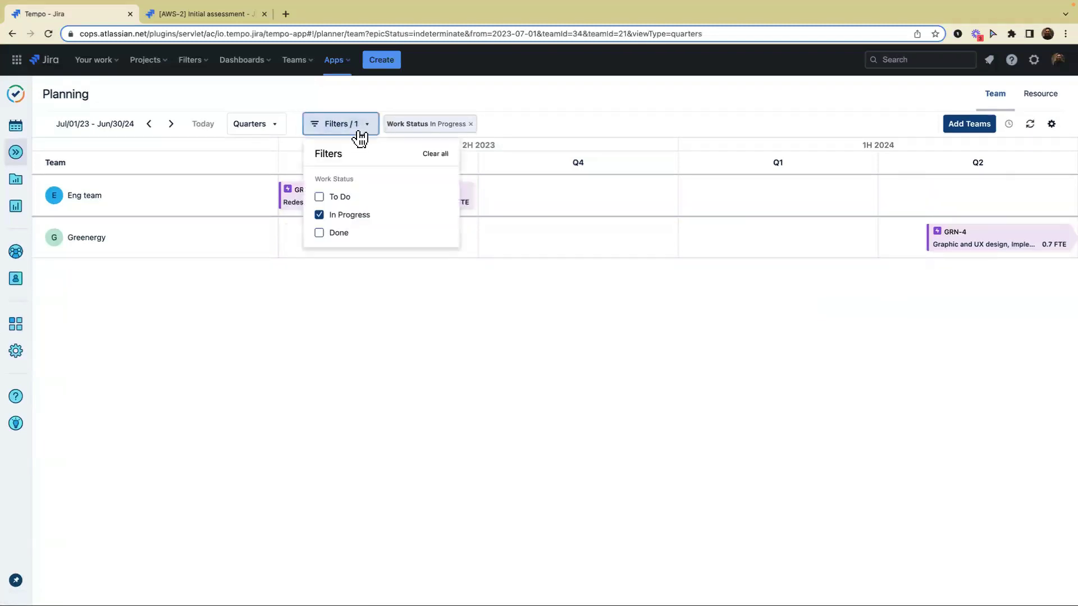
pyautogui.click(333, 221)
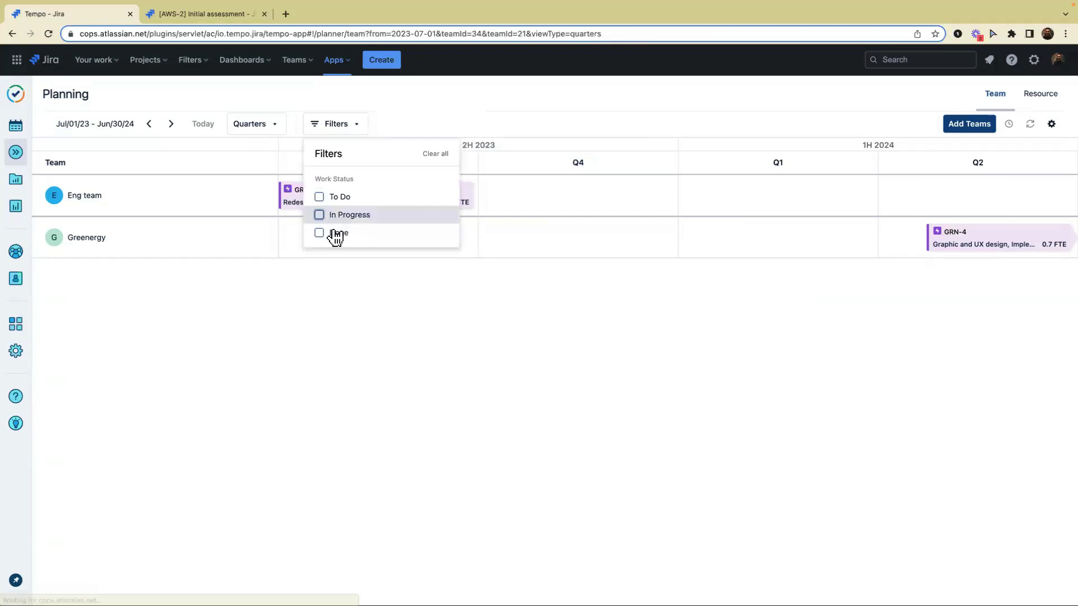
# View the team plans by months for October 2023 to March 2024, and switch the timeline scale to weeks.
pyautogui.click(264, 128)
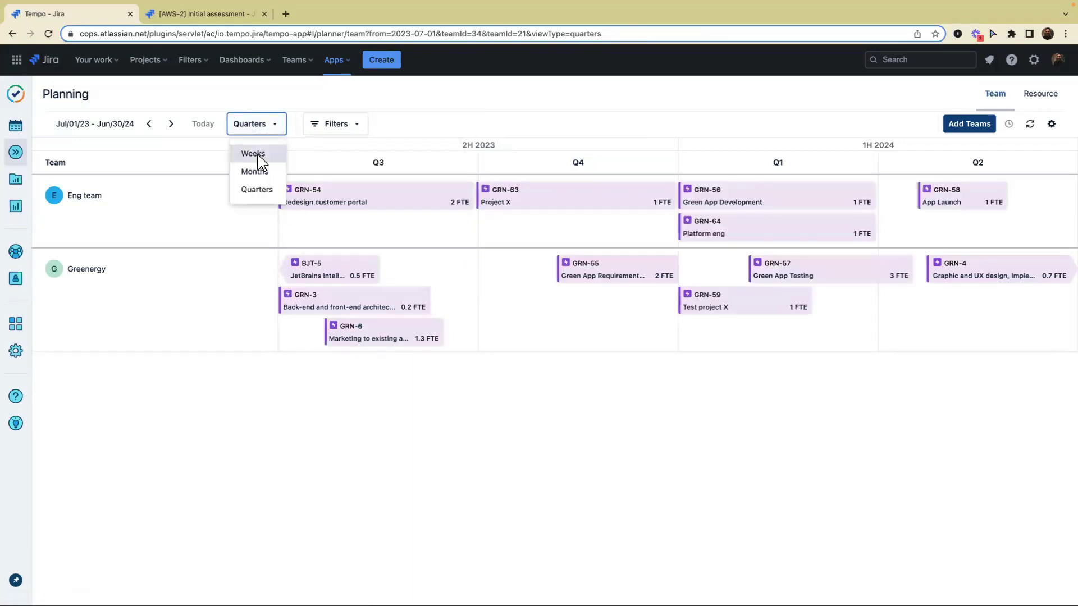
pyautogui.click(257, 173)
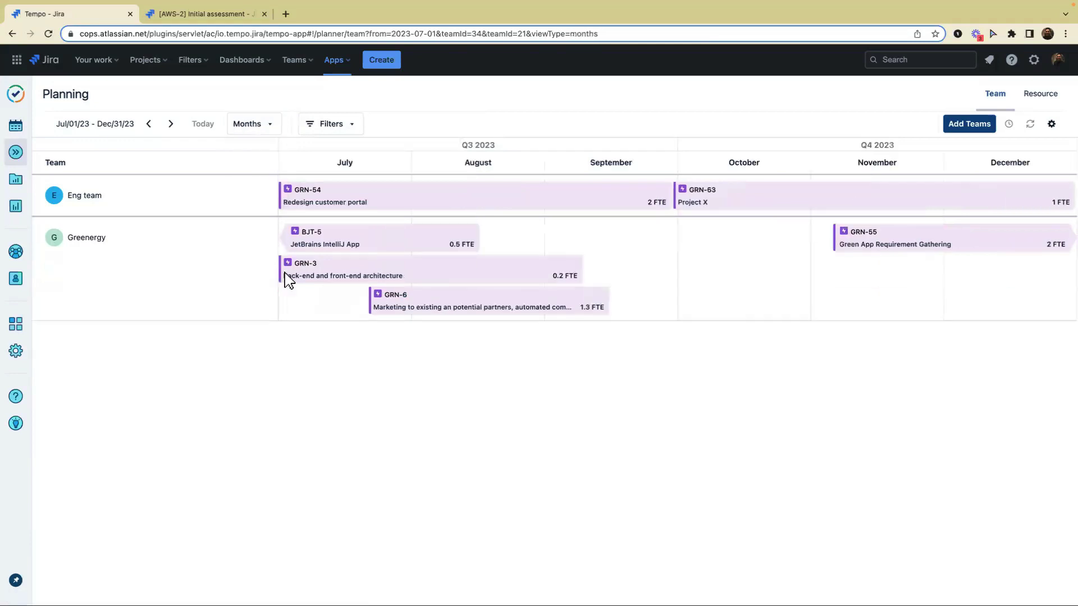
pyautogui.click(175, 128)
pyautogui.click(174, 129)
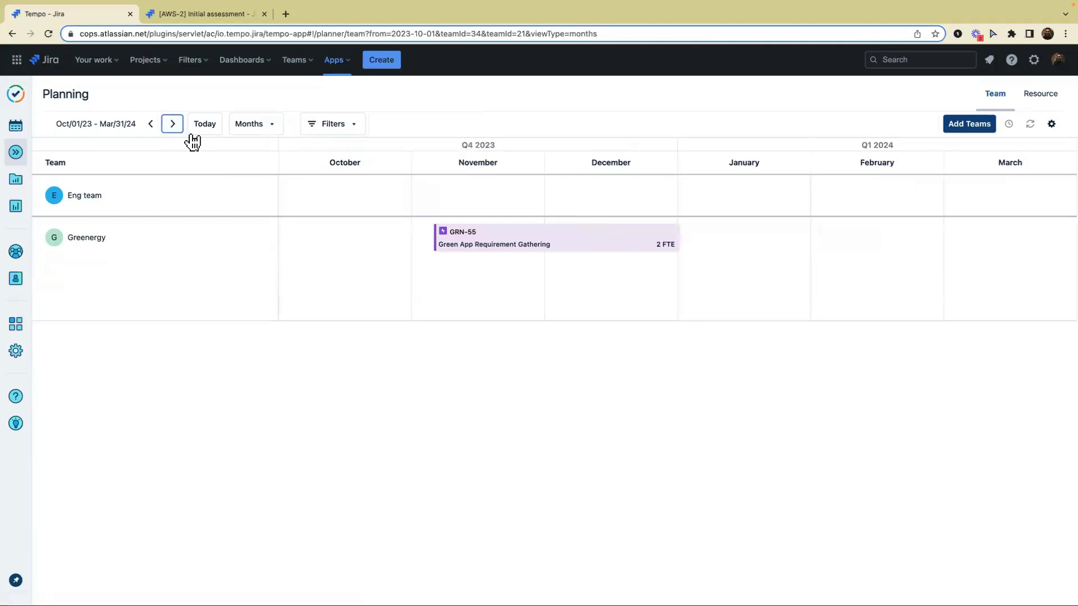
pyautogui.click(259, 132)
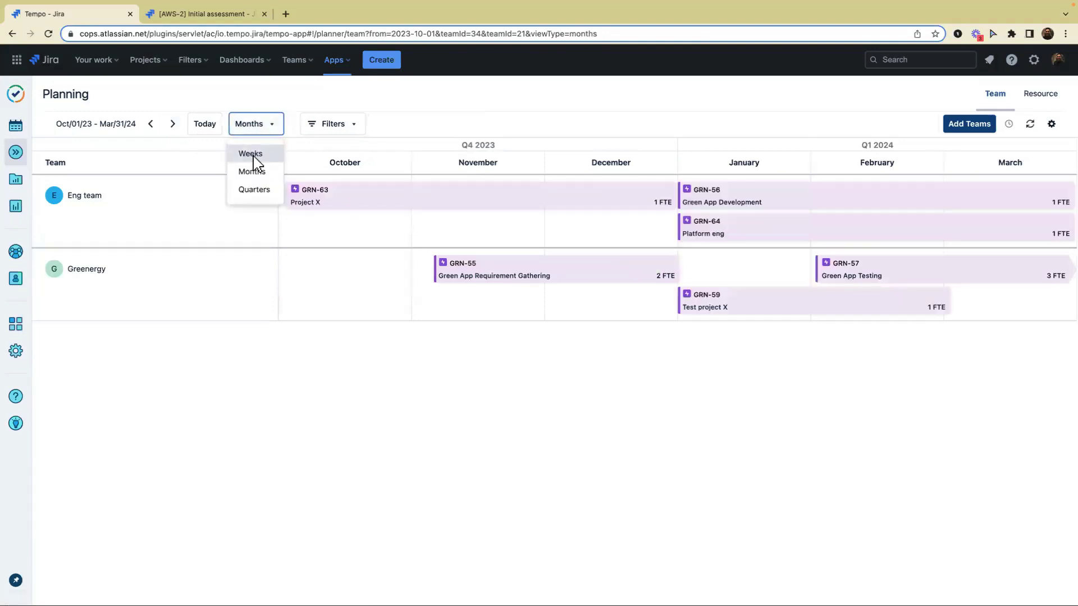
pyautogui.click(251, 154)
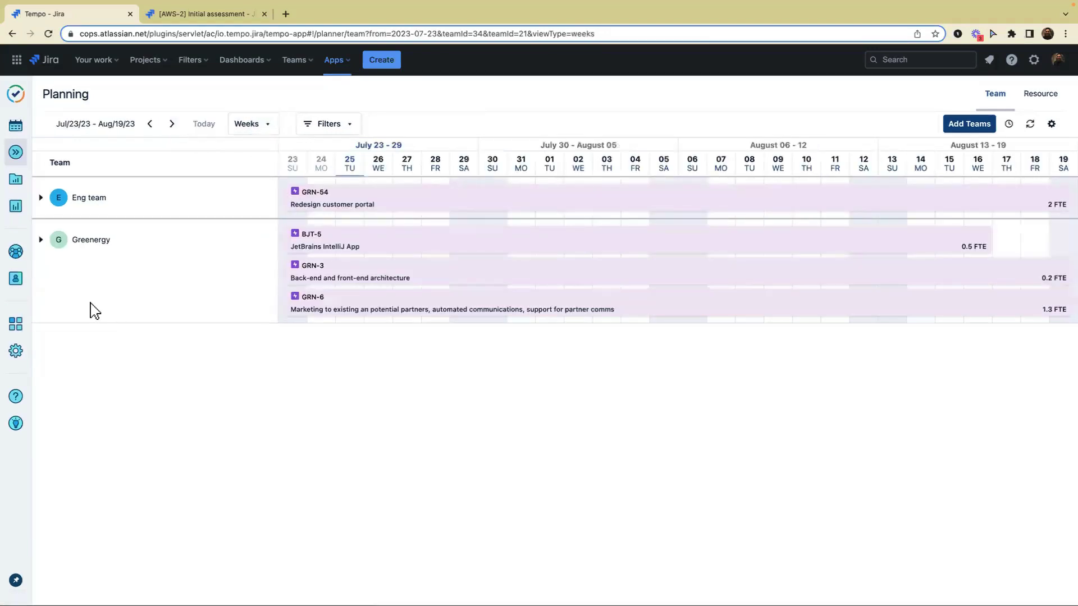
# Expand the Eng team and review its members' individual plans for July 23 to August 19.
pyautogui.click(41, 199)
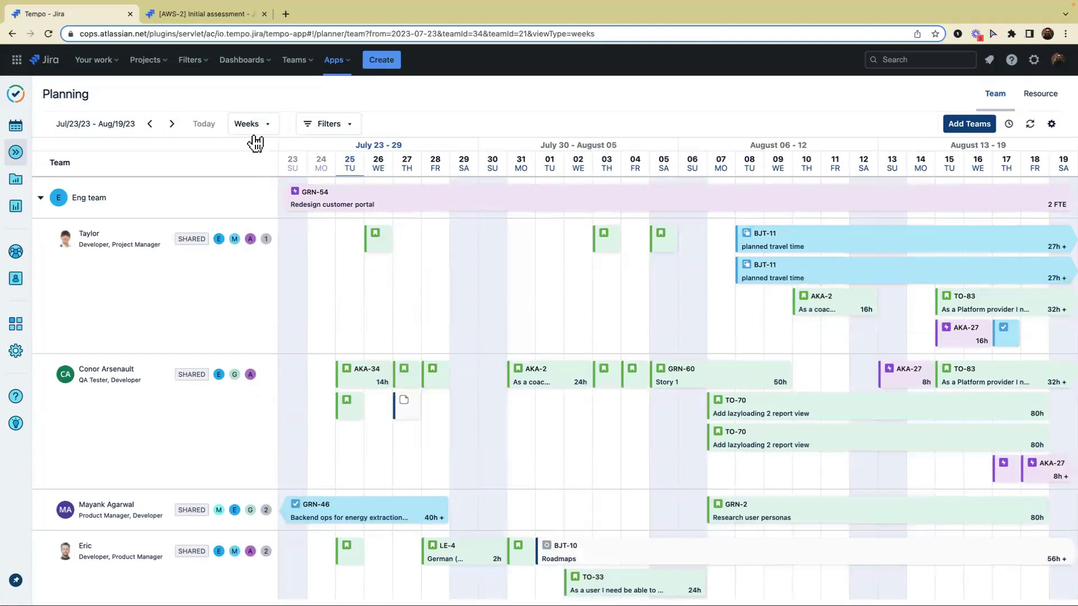
pyautogui.scroll(-1, 337, 182)
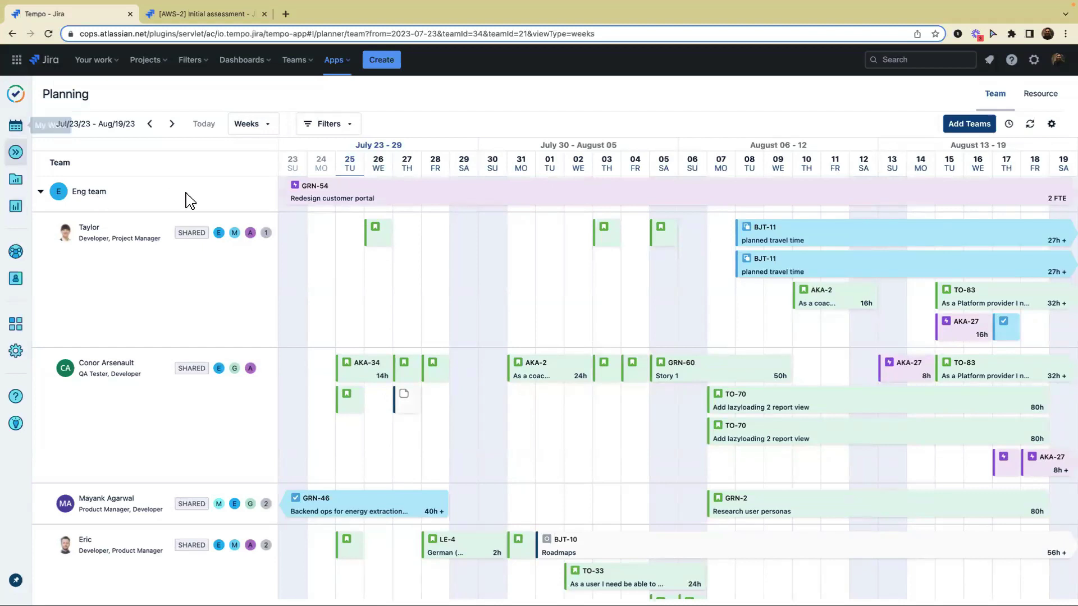
pyautogui.scroll(1, 225, 277)
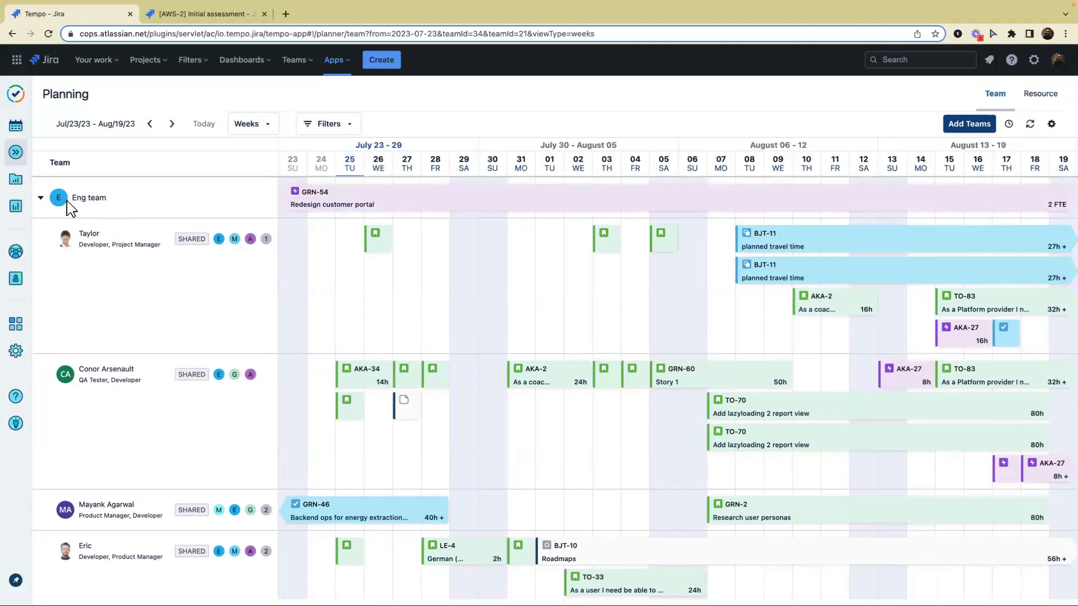
pyautogui.scroll(-3, 113, 290)
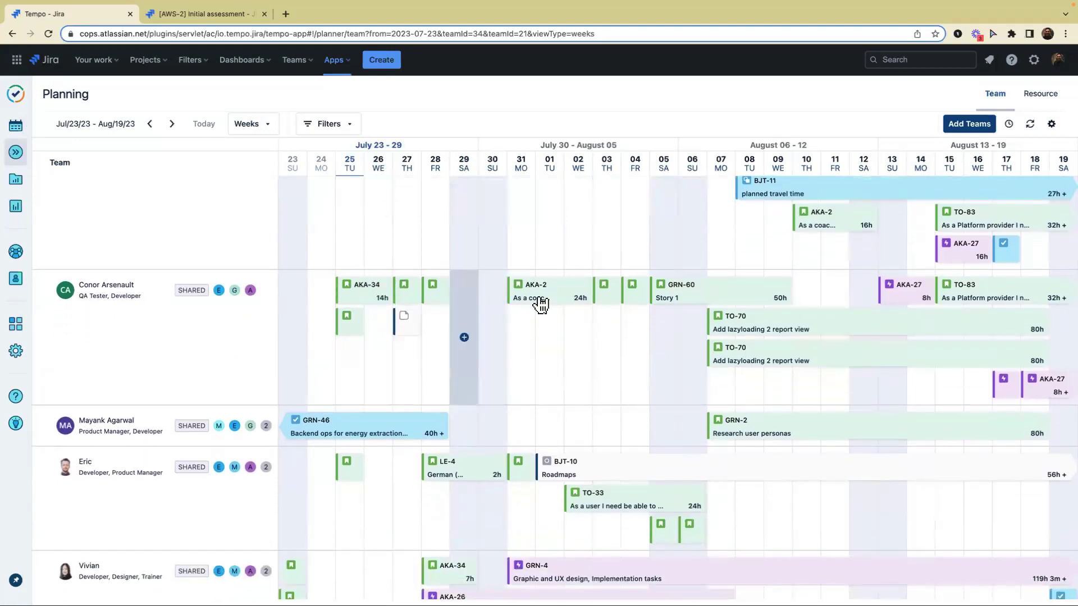
pyautogui.scroll(2, 568, 337)
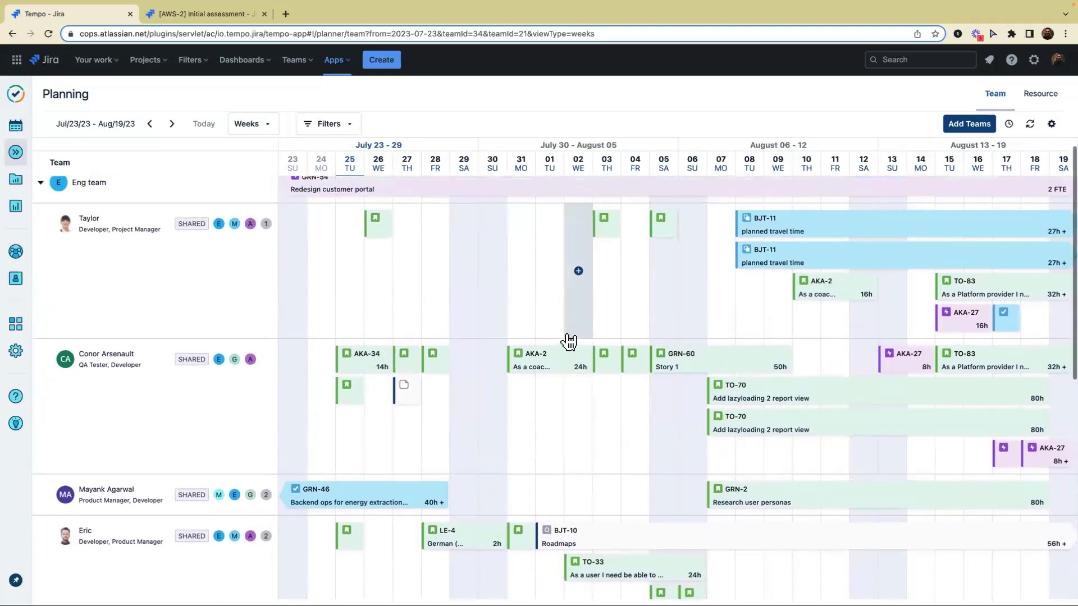
pyautogui.moveTo(322, 298); pyautogui.dragTo(381, 303)
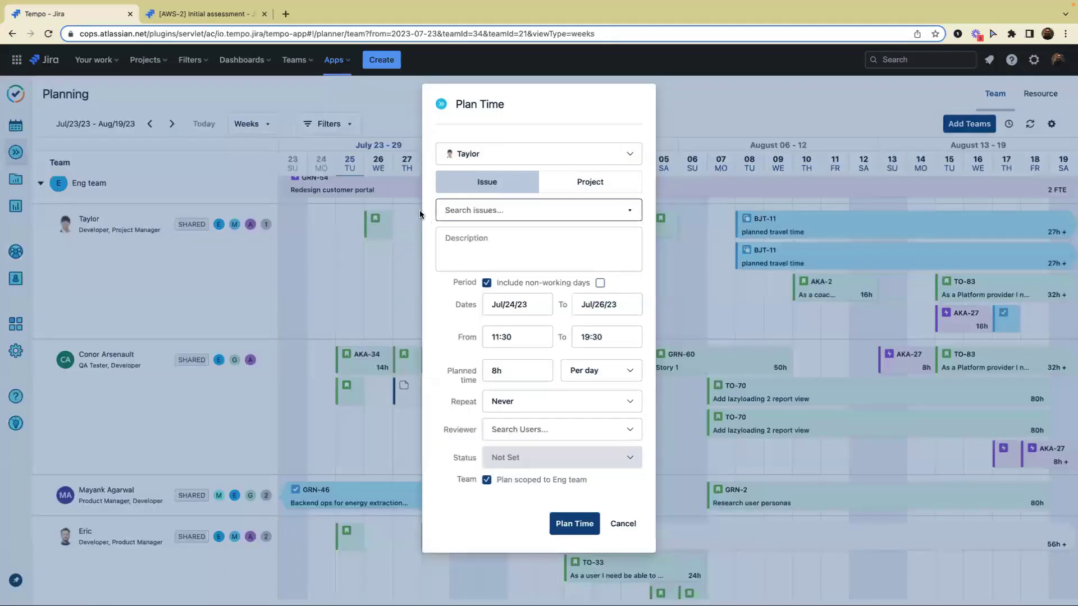
pyautogui.click(477, 212)
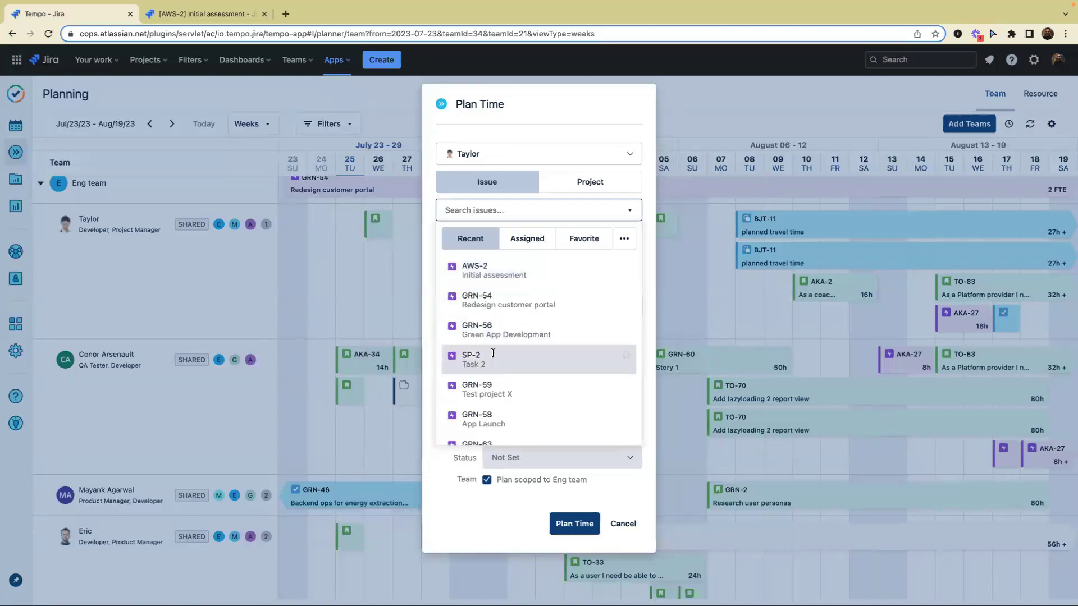
pyautogui.click(493, 353)
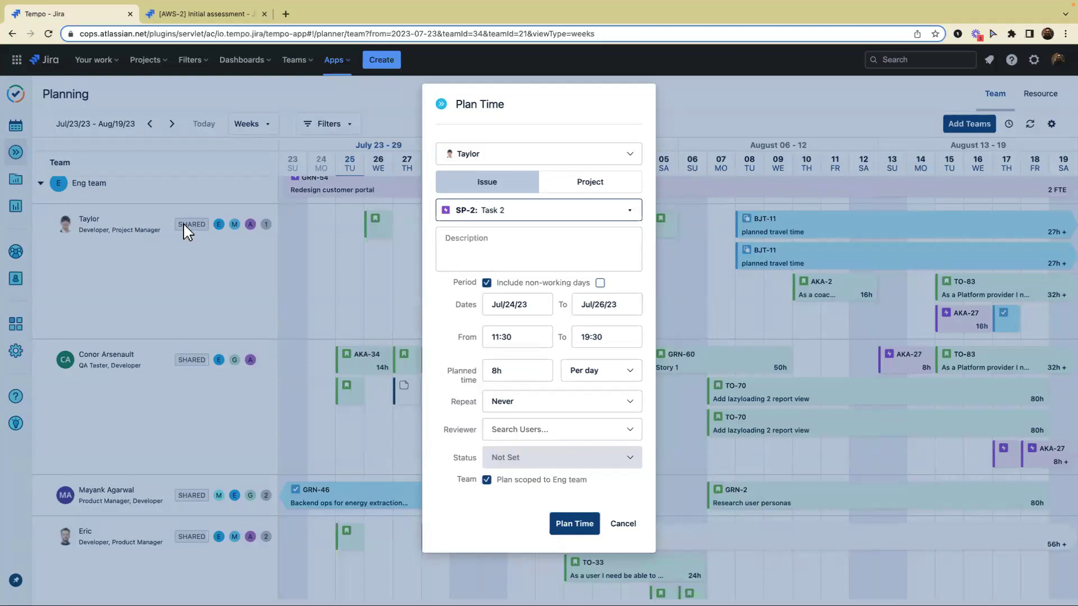
pyautogui.click(611, 529)
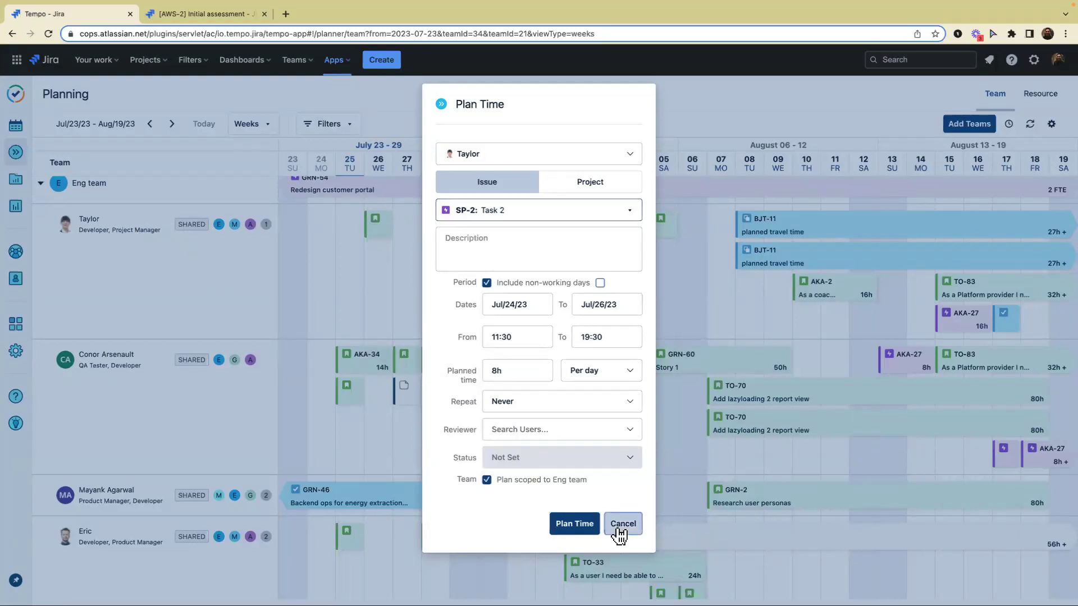
# Expand the Greenergy team and look through its members' individual plans.
pyautogui.scroll(-1, 330, 378)
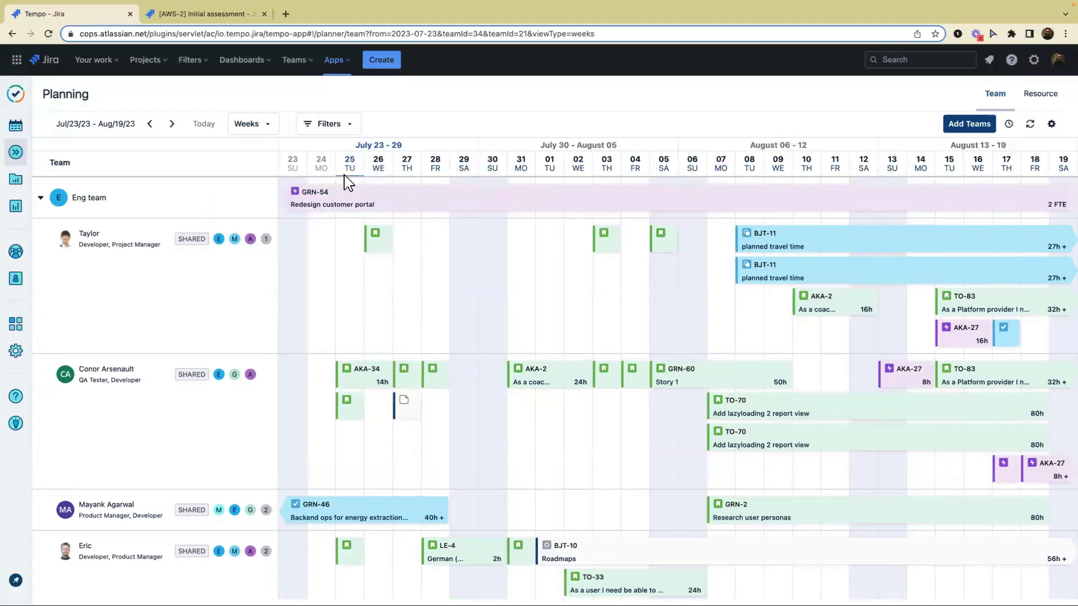
pyautogui.scroll(-3, 347, 349)
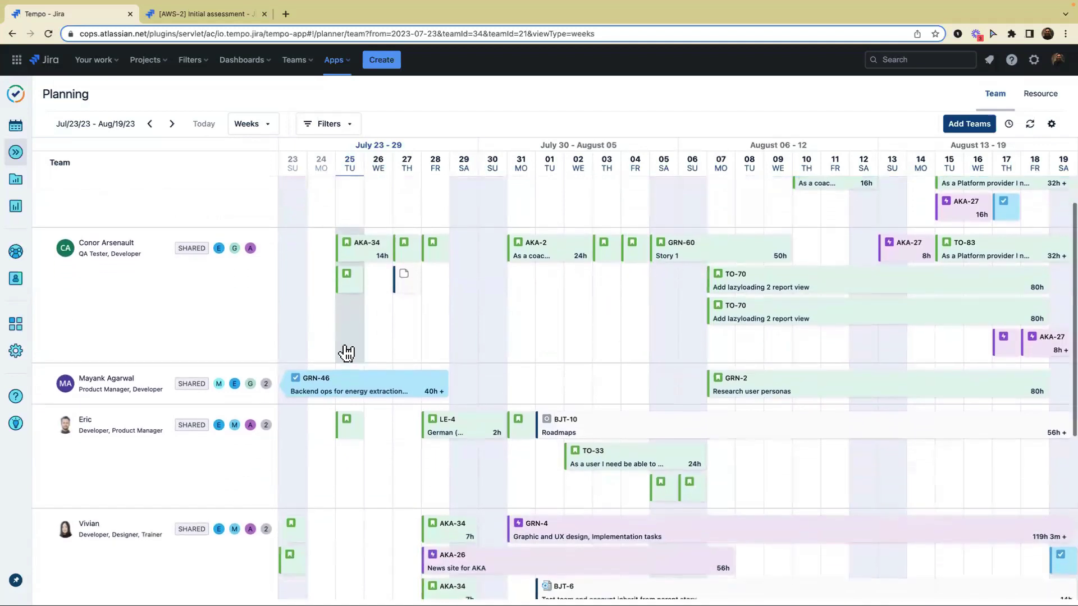
pyautogui.scroll(-7, 345, 353)
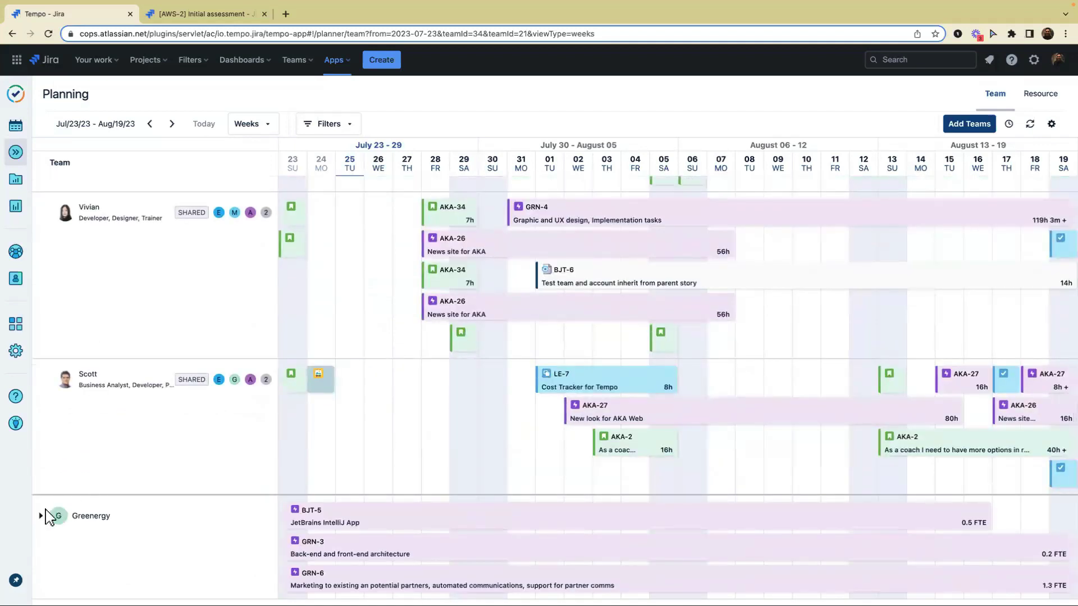
pyautogui.scroll(-3, 353, 524)
pyautogui.scroll(7, 351, 516)
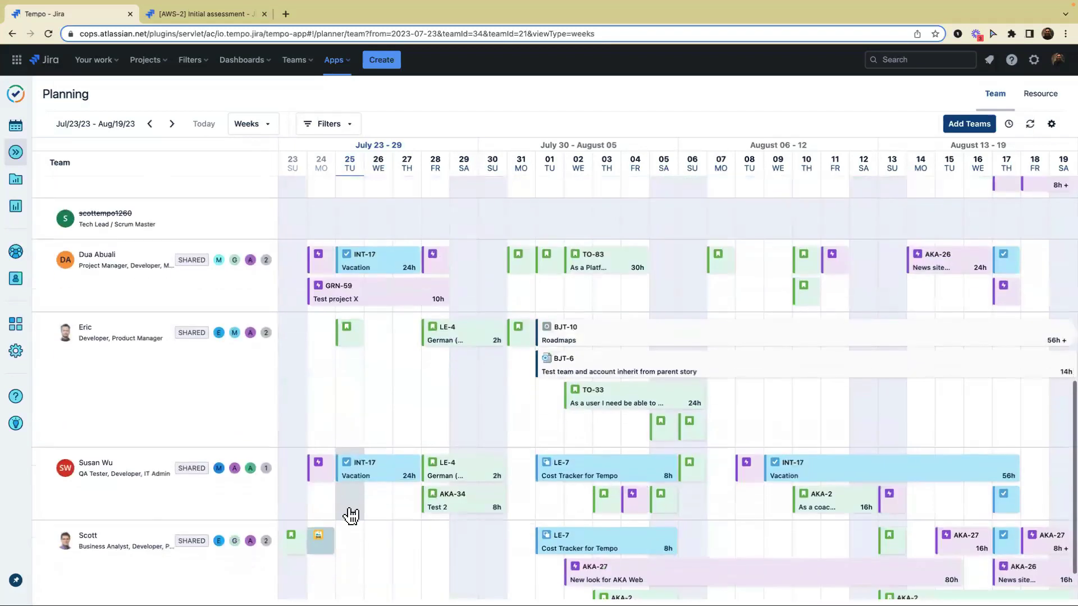
pyautogui.scroll(15, 350, 503)
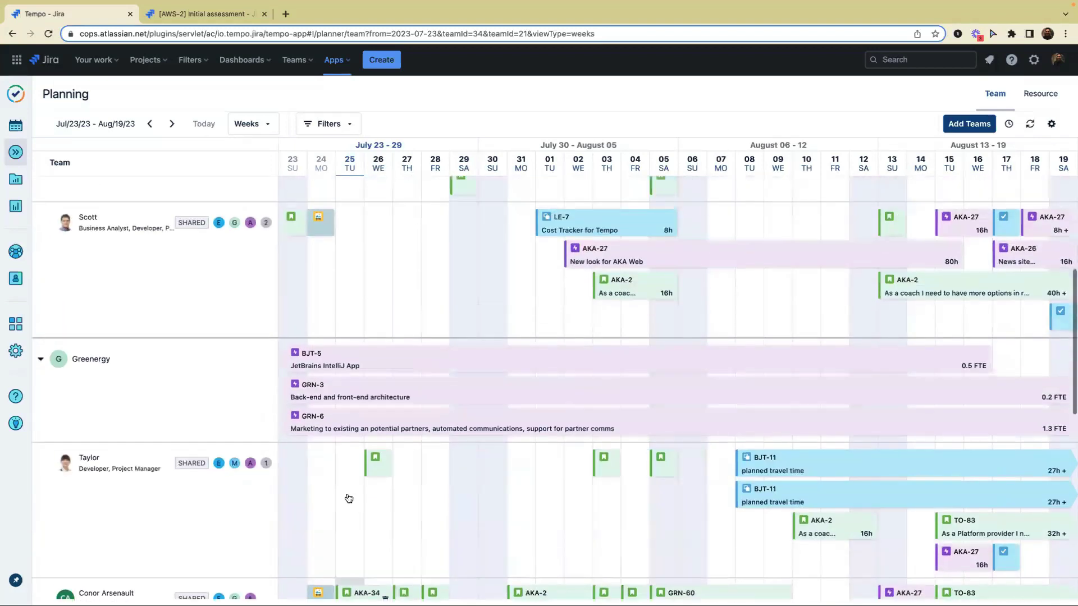
pyautogui.scroll(-6, 350, 503)
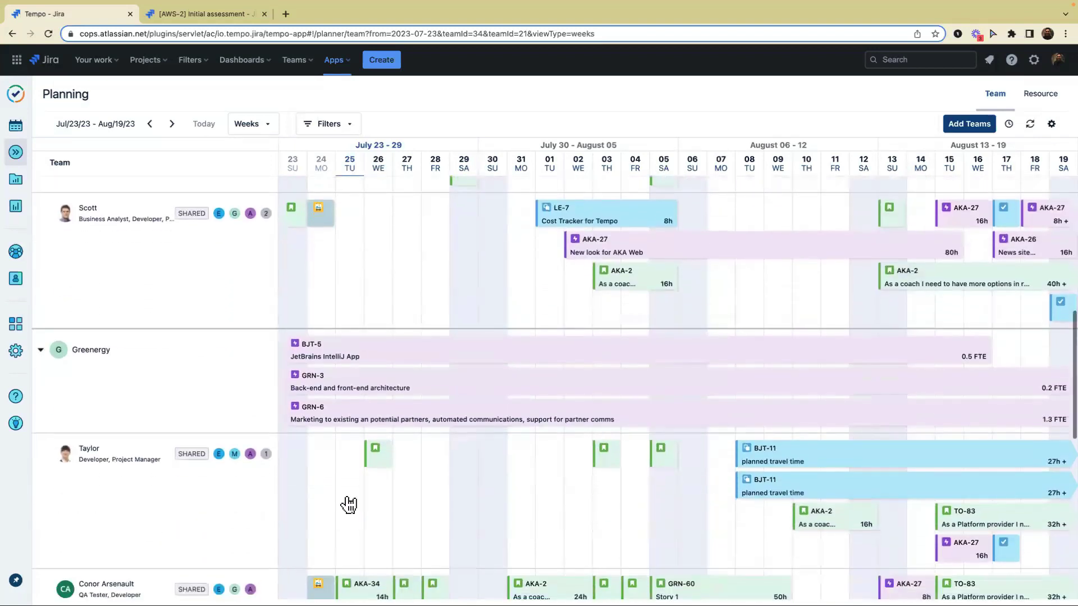
# Plan issue SP-2 (Task 2) for Greenergy's first member from Jul/24/23 to Jul/28/23 at 8h per day, scoped to Greenergy.
pyautogui.moveTo(324, 503); pyautogui.dragTo(426, 511)
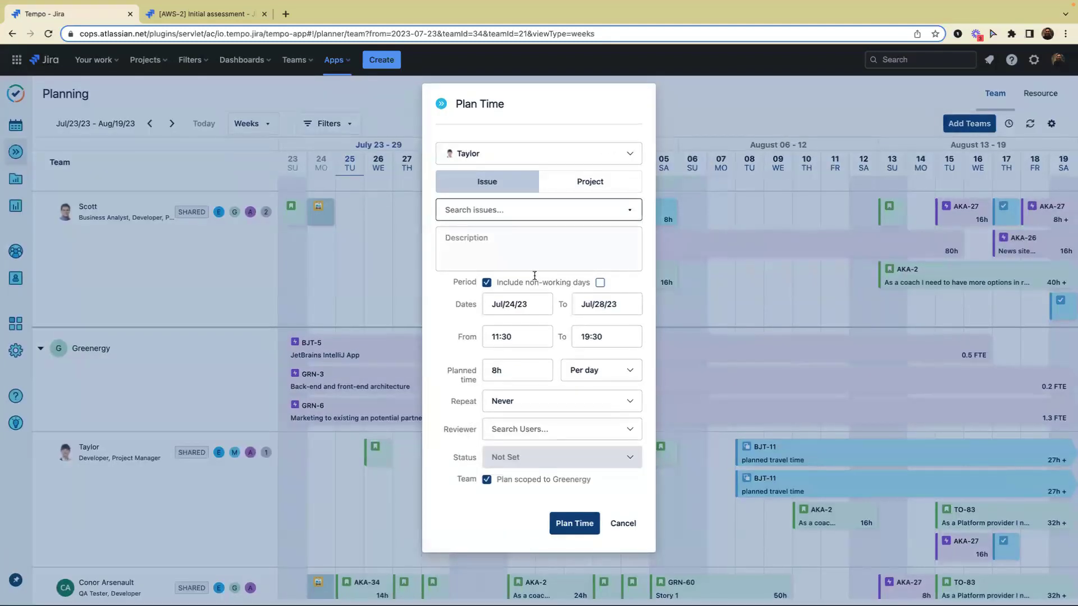
pyautogui.click(499, 213)
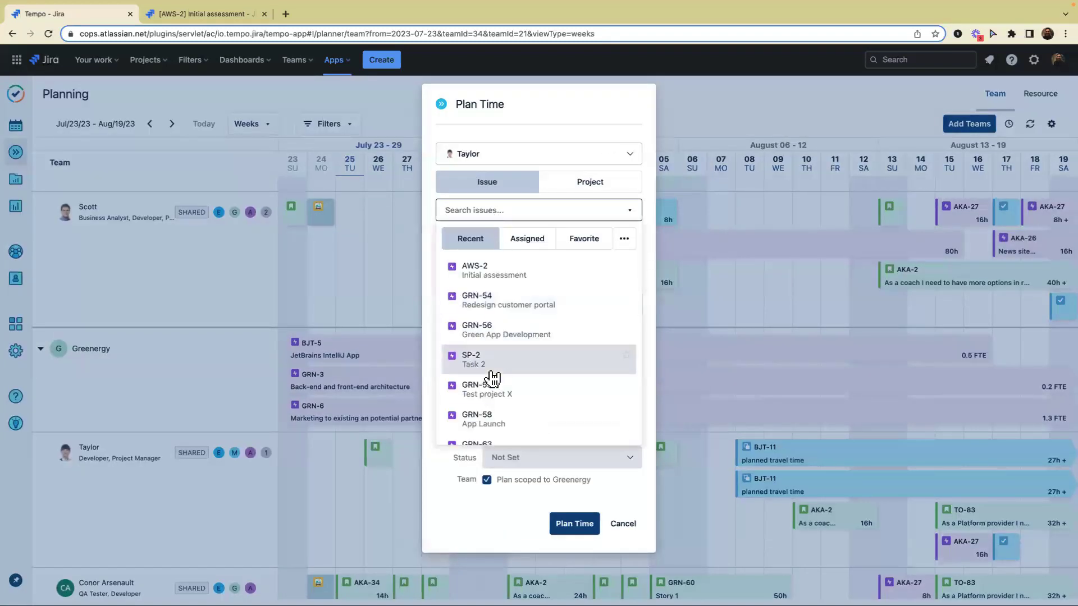
pyautogui.click(489, 370)
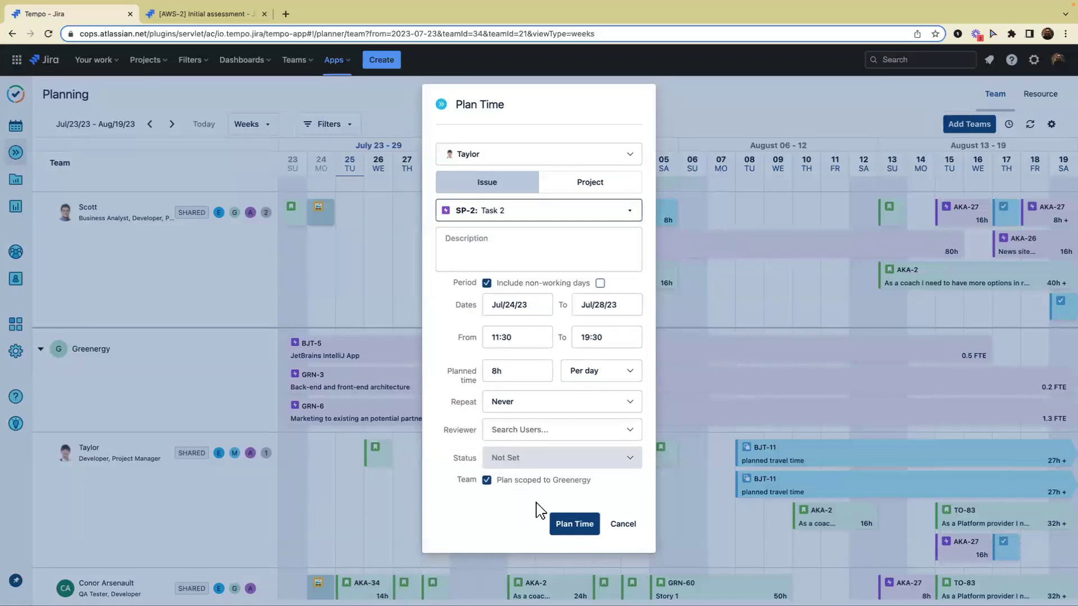
pyautogui.click(571, 531)
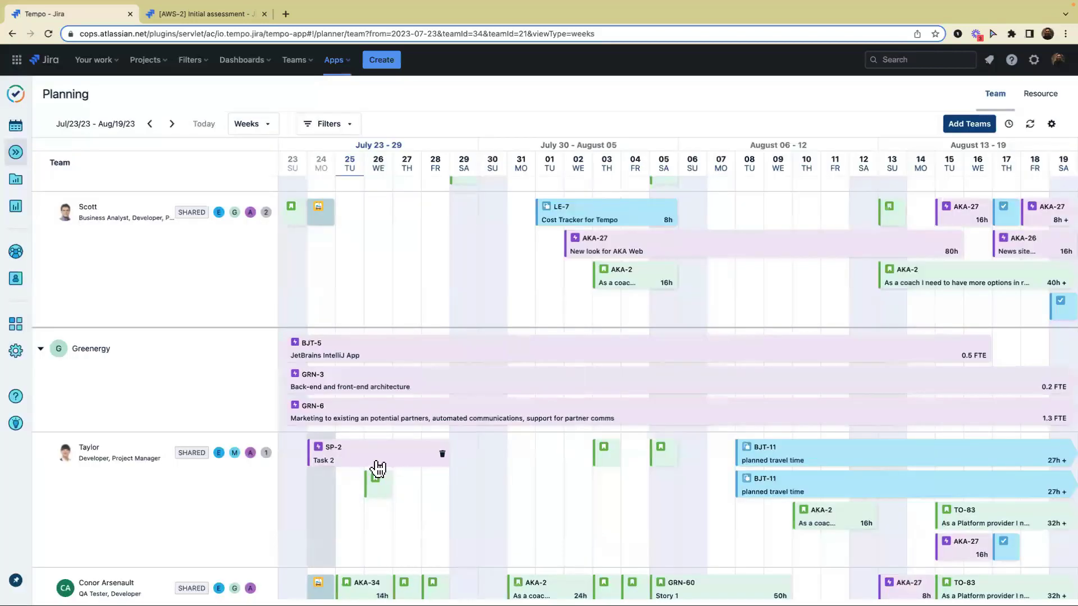
# Check the same member's row under Eng team, and remove the Greenergy team scope from the SP-2 plan.
pyautogui.scroll(5, 372, 458)
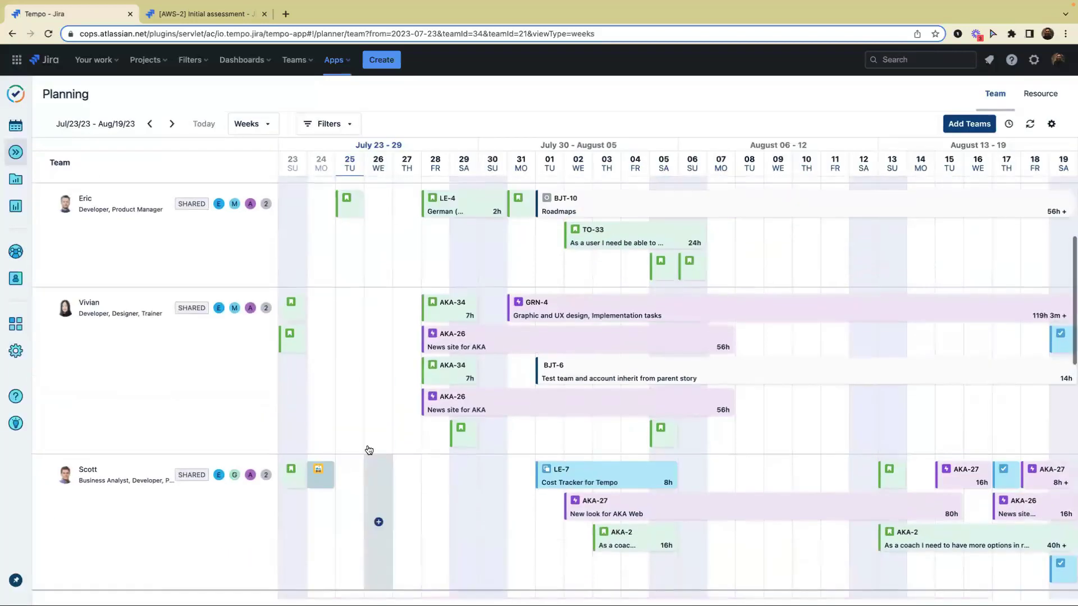
pyautogui.scroll(7, 369, 451)
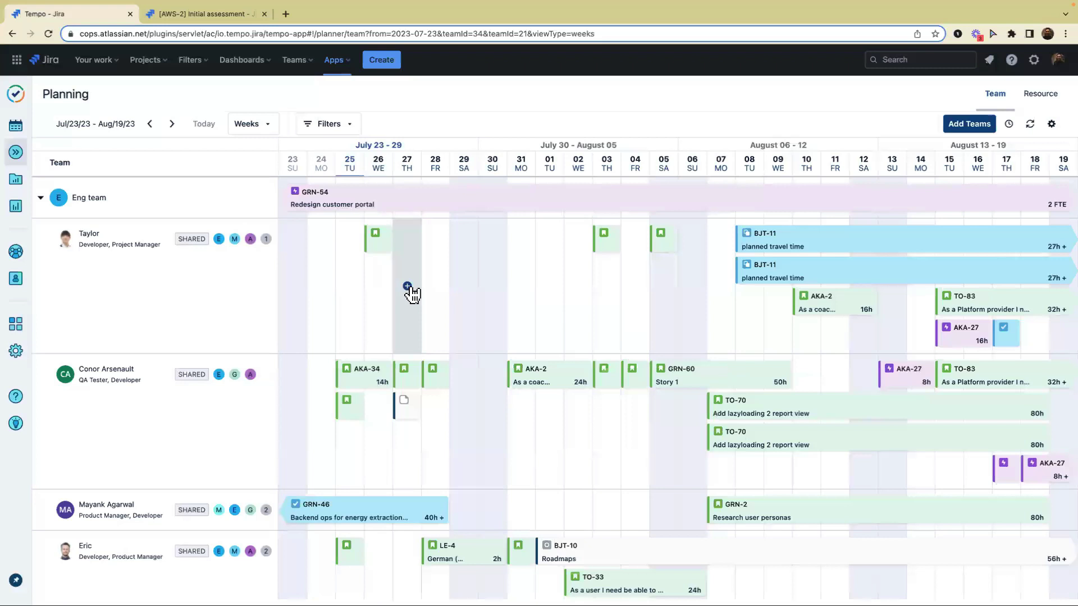
pyautogui.scroll(-15, 409, 294)
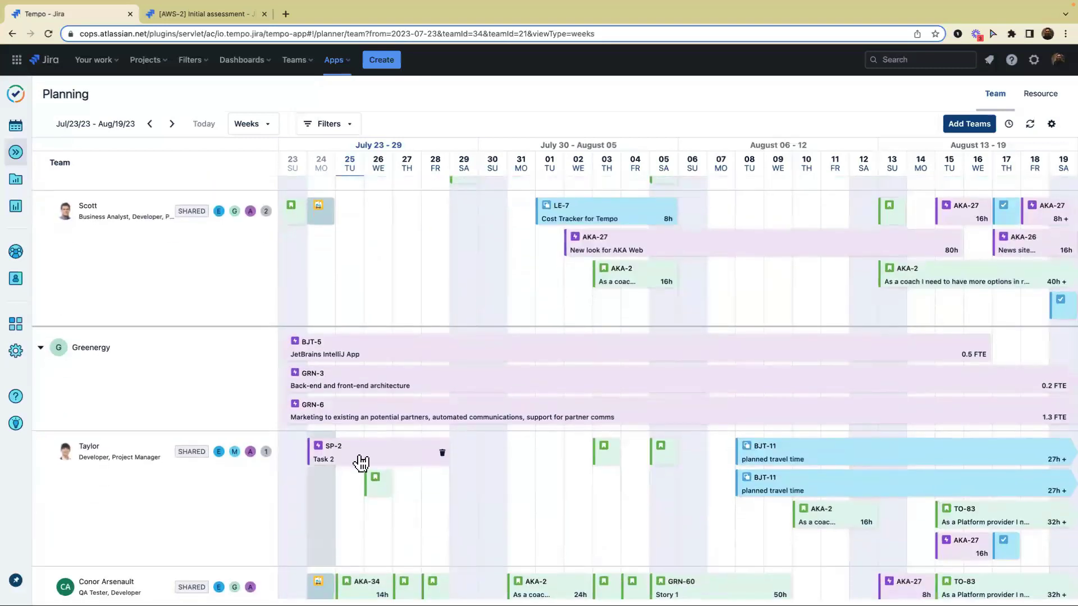
pyautogui.click(362, 456)
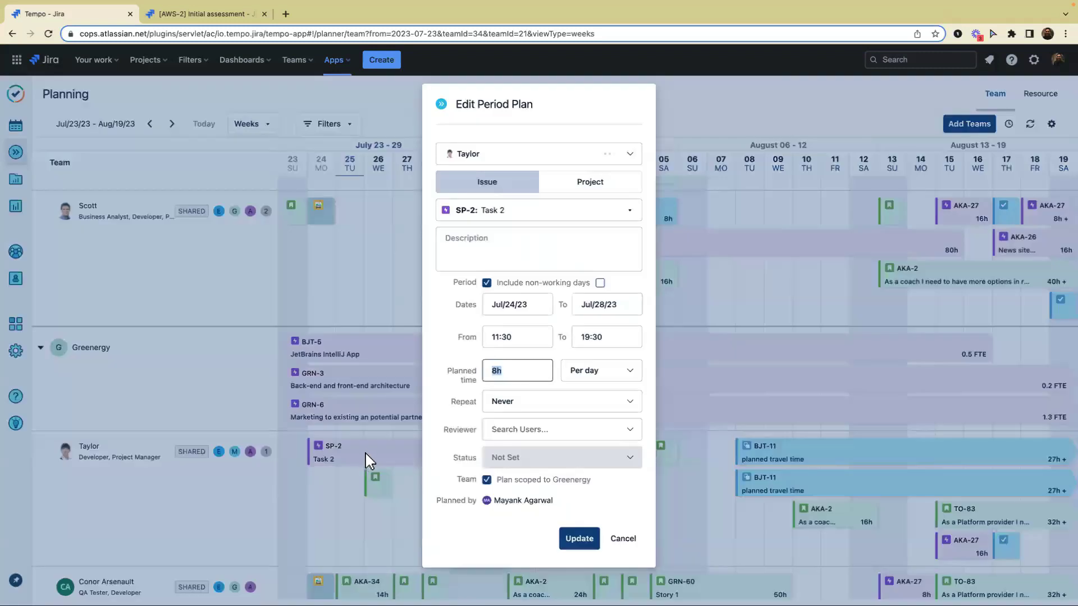
pyautogui.click(488, 482)
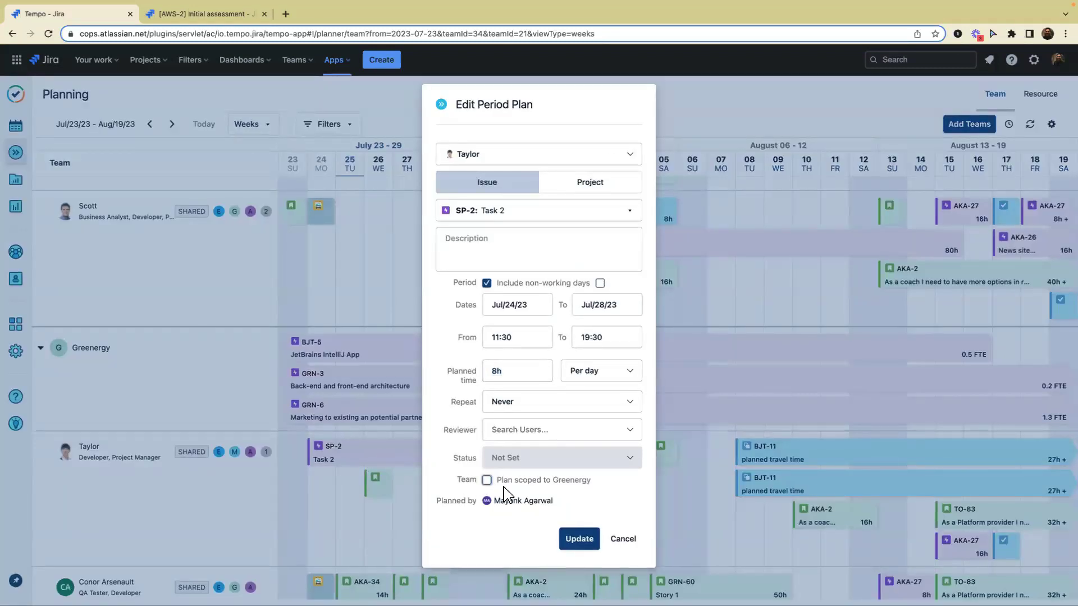
pyautogui.click(580, 539)
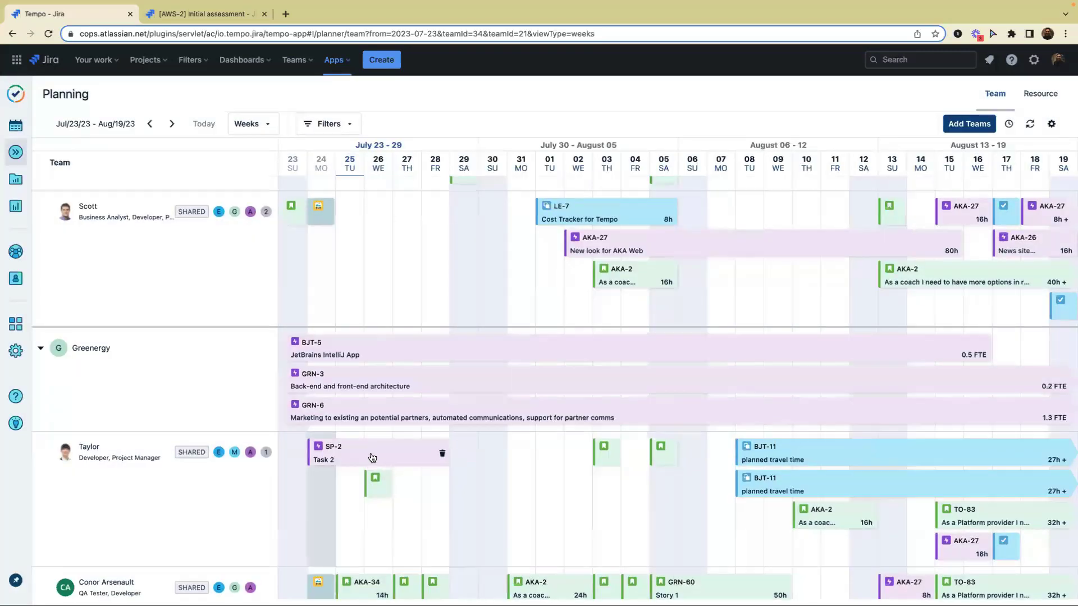
# Delete the SP-2 plan from the first member's row under Eng team.
pyautogui.scroll(-6, 373, 453)
pyautogui.scroll(3, 370, 453)
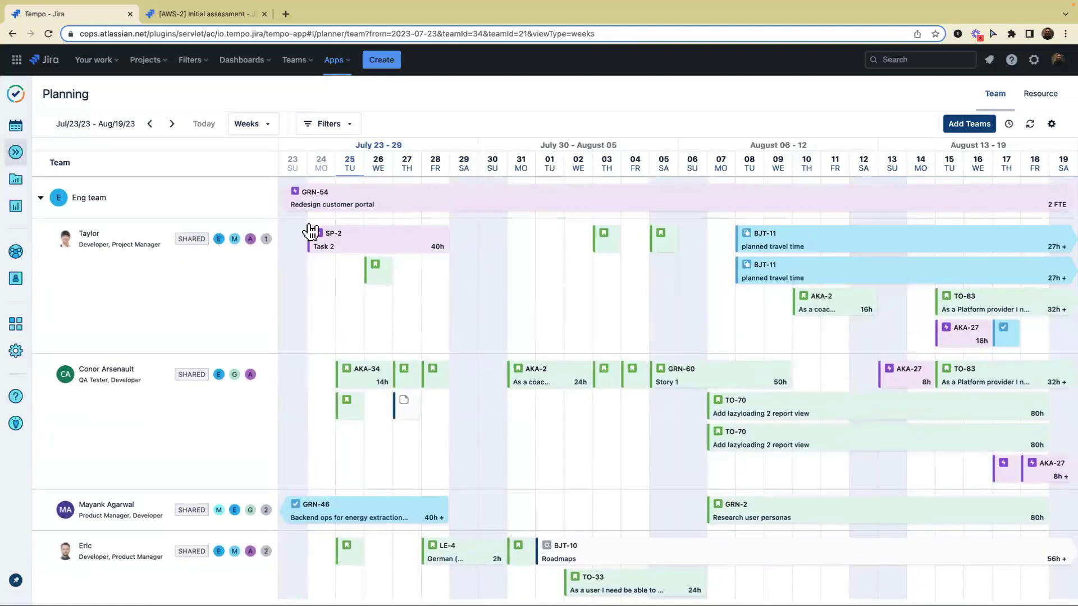
pyautogui.click(442, 246)
pyautogui.click(571, 293)
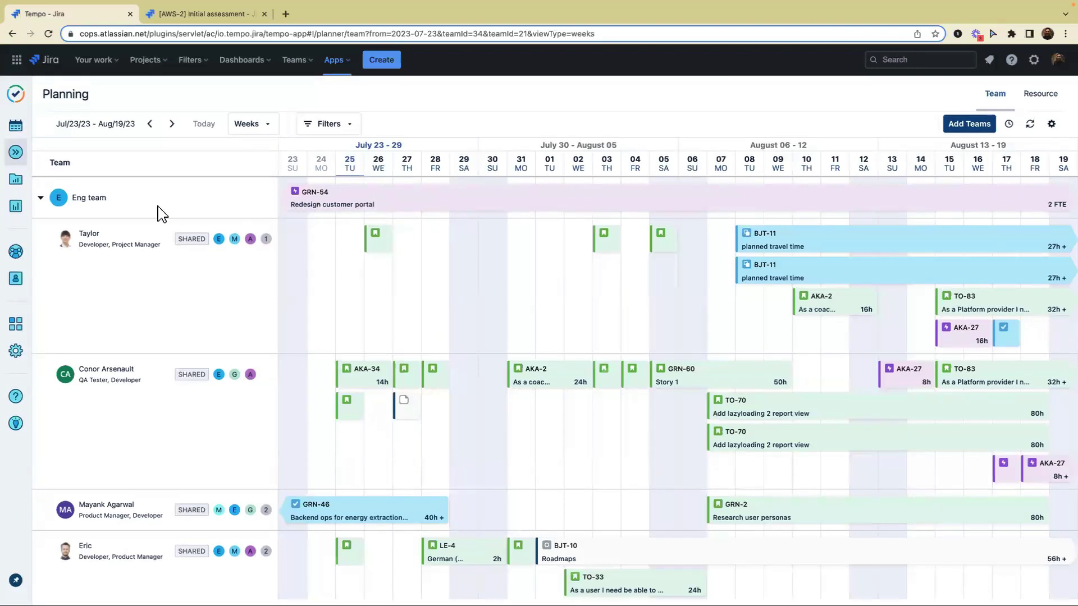
# Collapse the Eng team and Greenergy rows, and switch the timeline scale to quarters.
pyautogui.moveTo(344, 420)
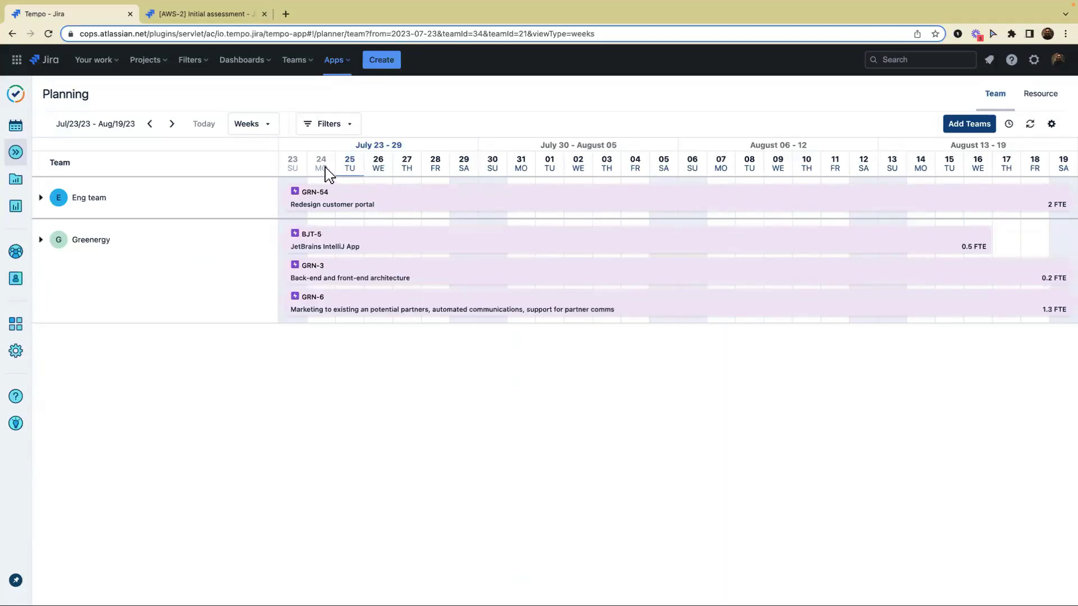
pyautogui.click(264, 125)
pyautogui.click(265, 187)
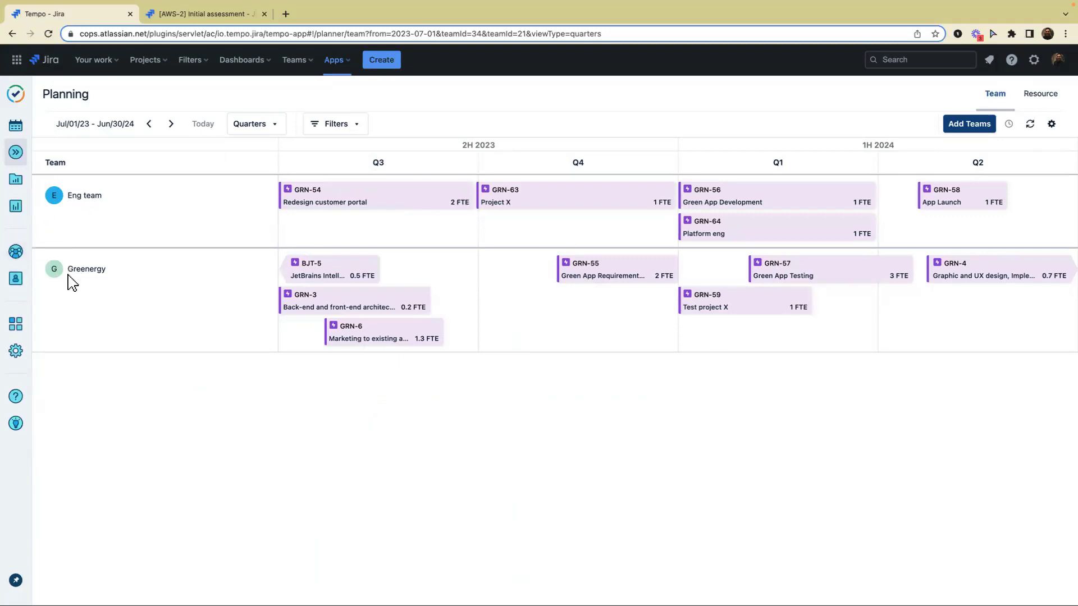
# Open Tempo's list of teams, and look over the team creation form and the existing teams.
pyautogui.click(16, 252)
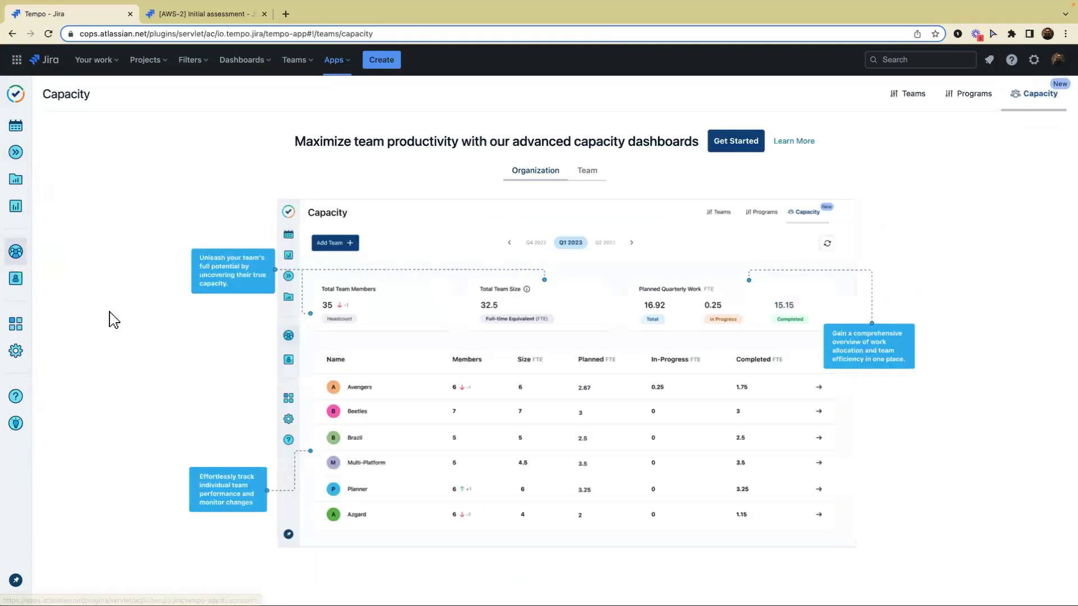
pyautogui.click(901, 99)
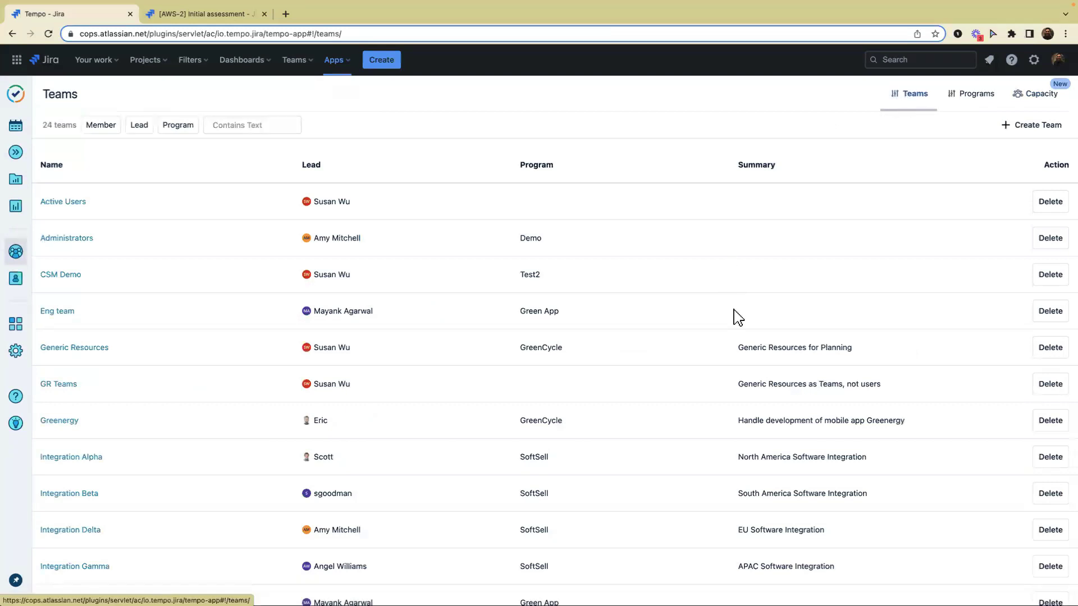
pyautogui.click(1046, 130)
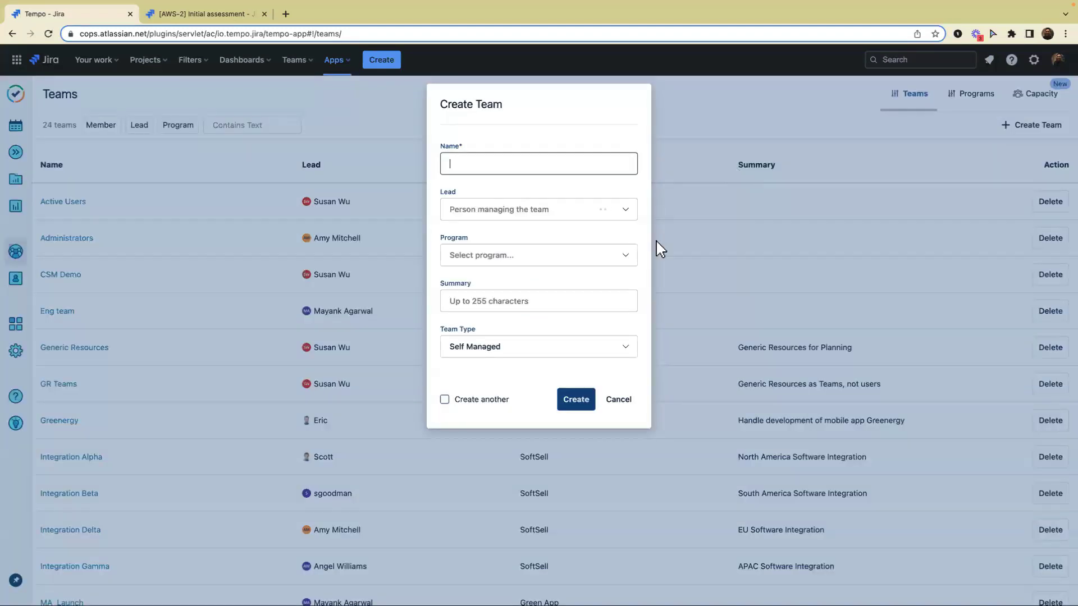
pyautogui.click(618, 400)
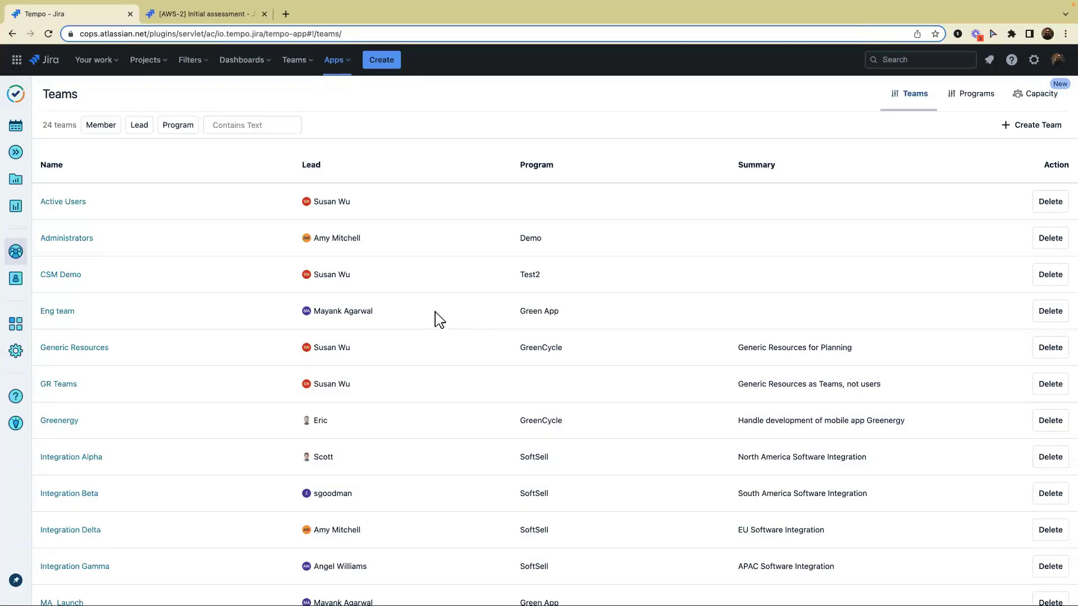
pyautogui.scroll(-3, 398, 335)
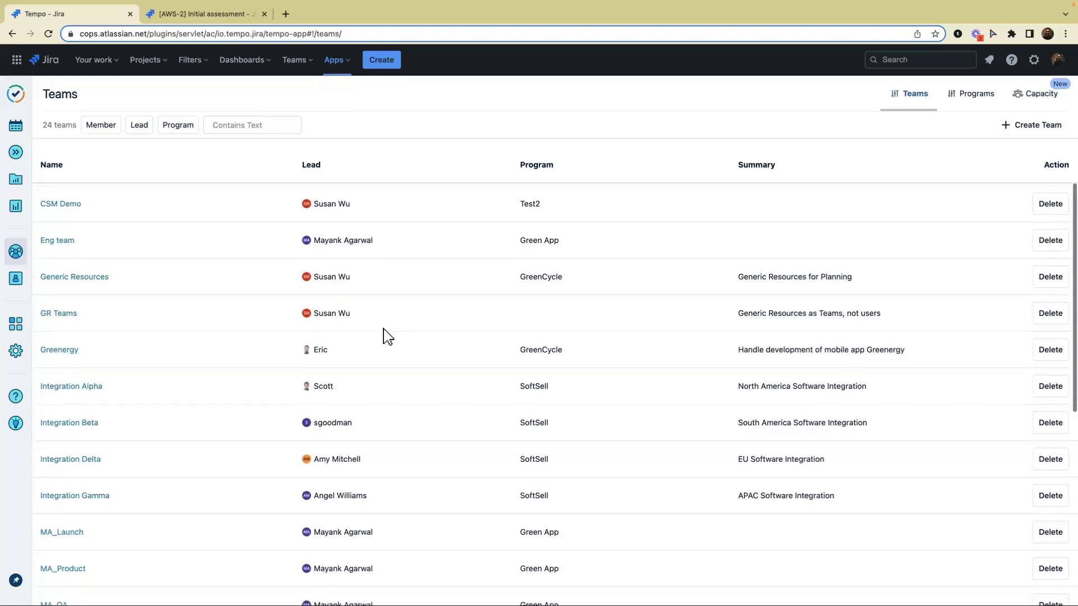
pyautogui.scroll(-2, 382, 340)
pyautogui.scroll(4, 281, 309)
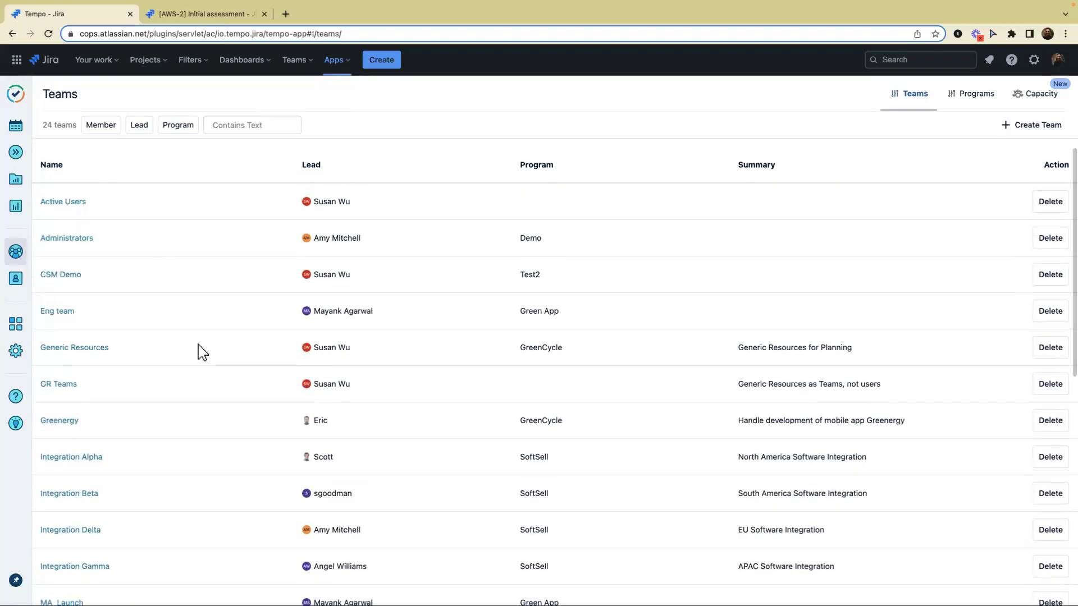
# Look through the rest of the existing Tempo teams list.
pyautogui.scroll(-6, 208, 356)
pyautogui.scroll(-5, 208, 357)
pyautogui.scroll(10, 205, 355)
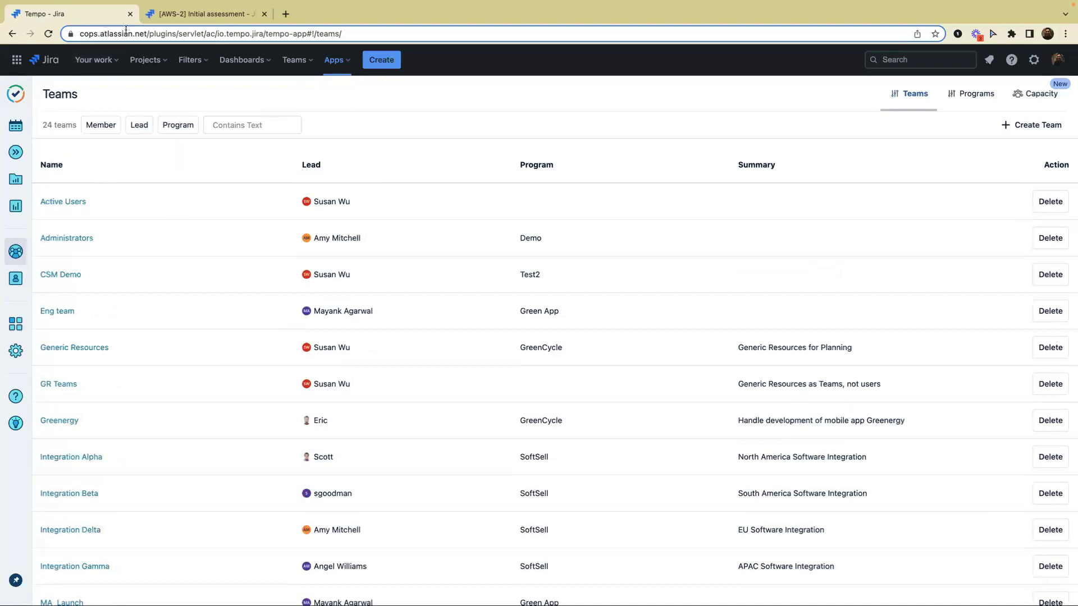
# Return to Tempo's team planning view and move the quarterly timeline forward to January–December 2024.
pyautogui.click(16, 152)
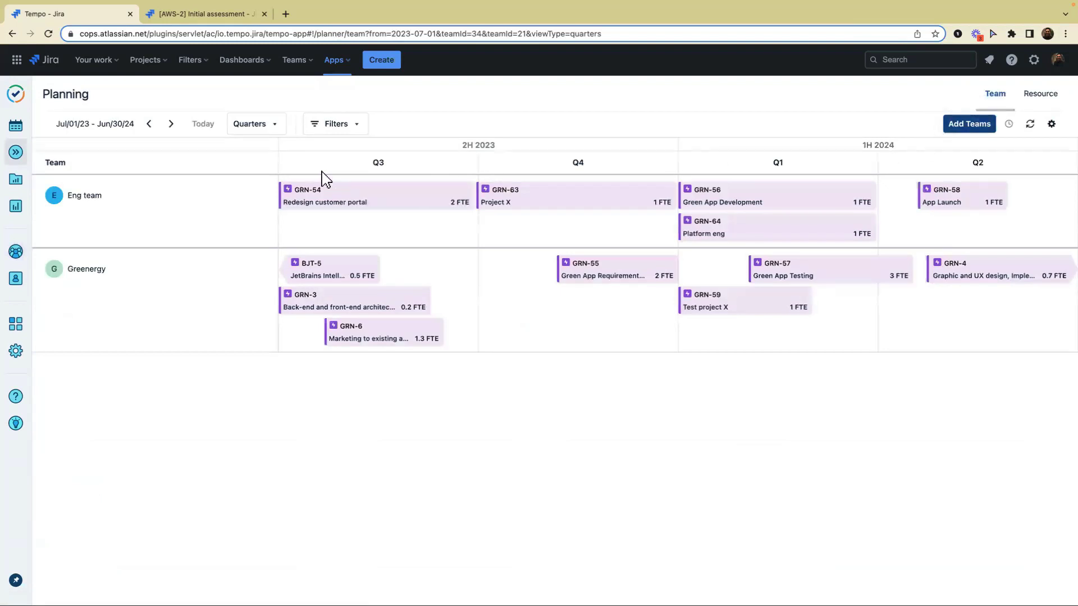
pyautogui.click(171, 124)
pyautogui.click(171, 124)
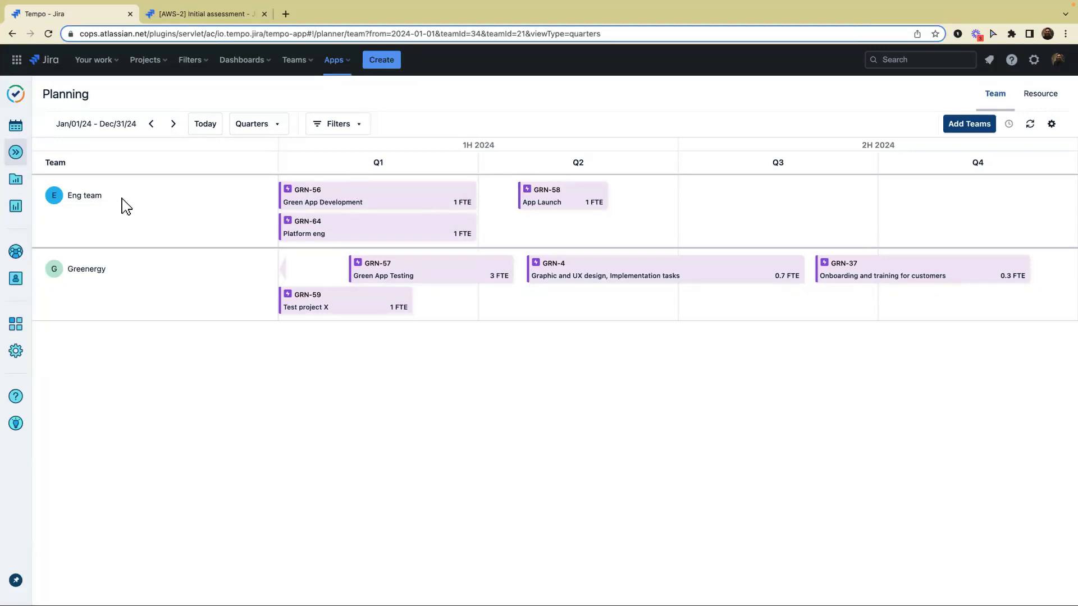
# From the AWS-2 issue, open the Epic field configuration and add the Tempo Team field below Original estimate in the context fields.
pyautogui.click(189, 16)
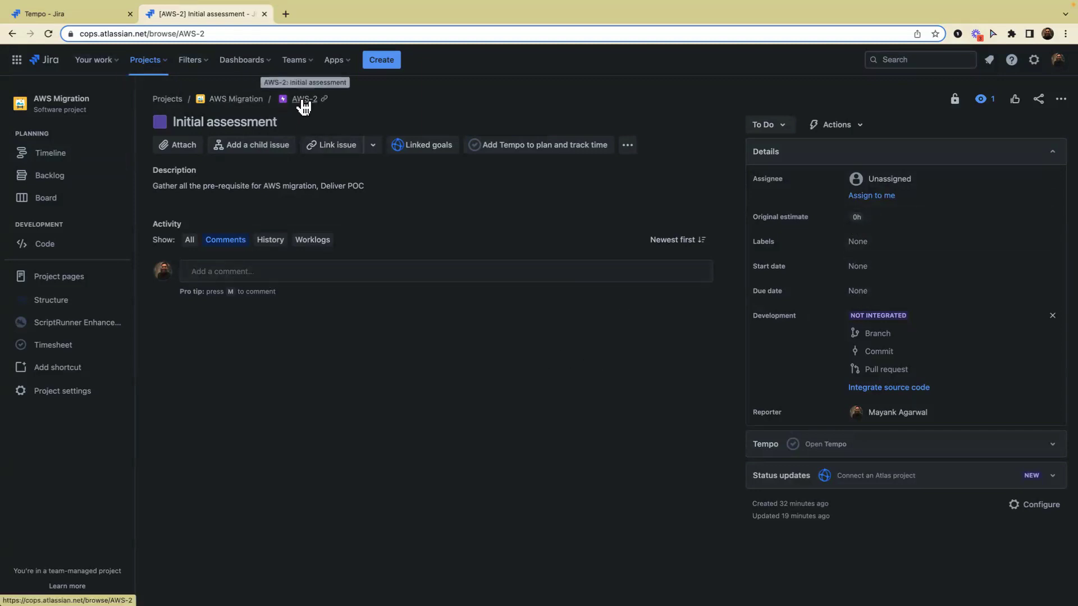
pyautogui.click(100, 19)
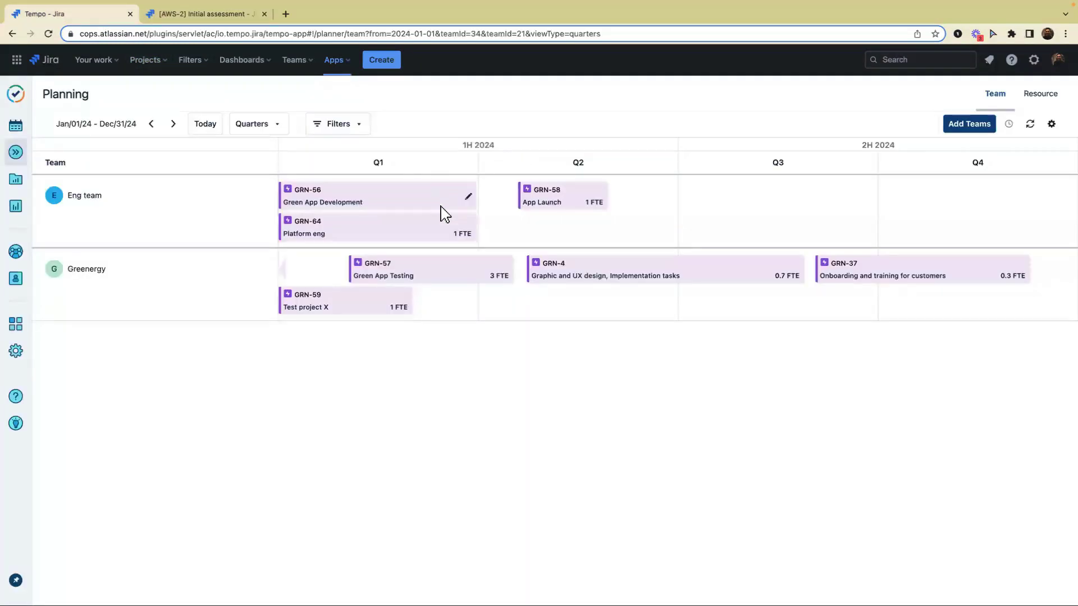
pyautogui.click(163, 17)
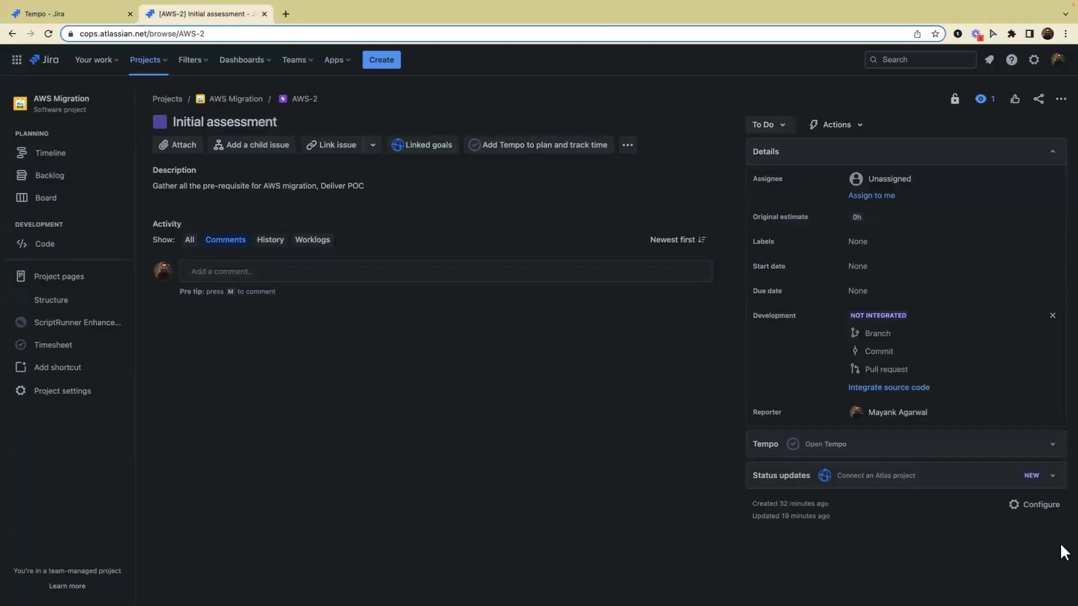
pyautogui.click(1039, 508)
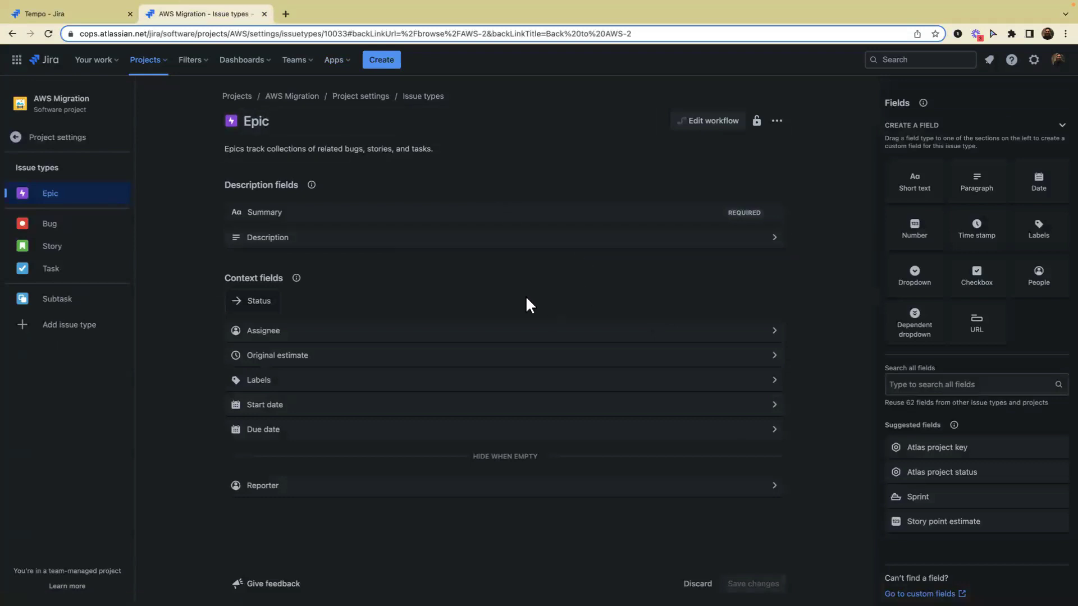
pyautogui.click(911, 387)
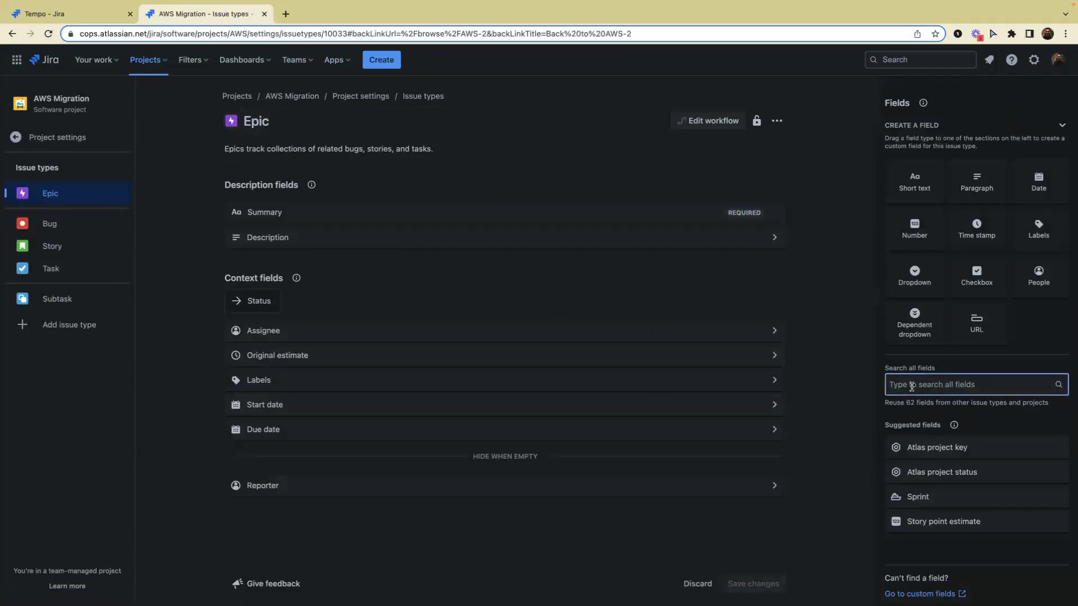
pyautogui.write('tempo')
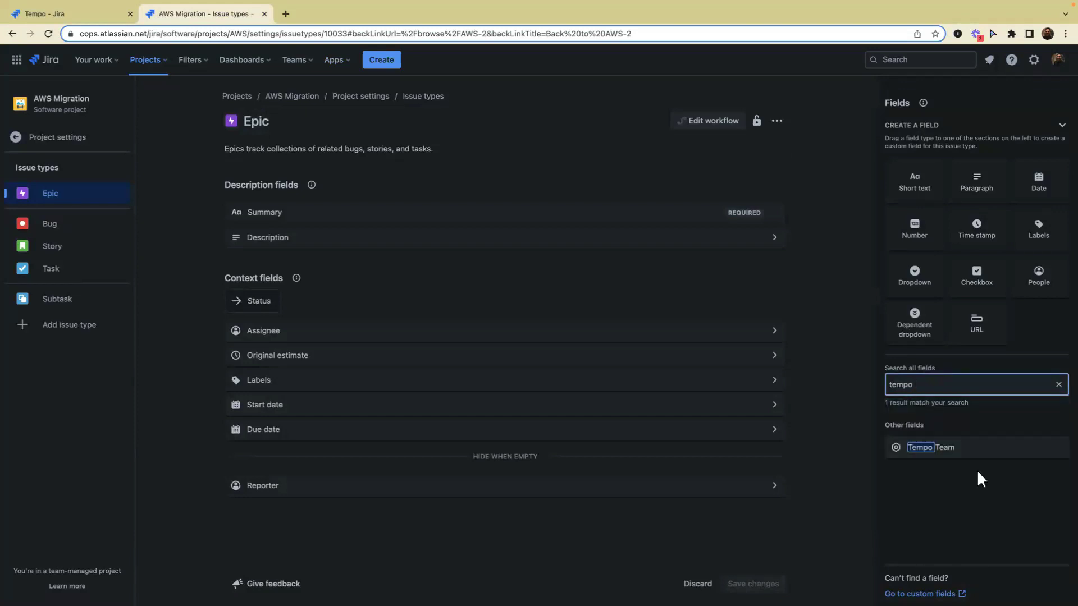
pyautogui.moveTo(964, 457); pyautogui.dragTo(512, 372)
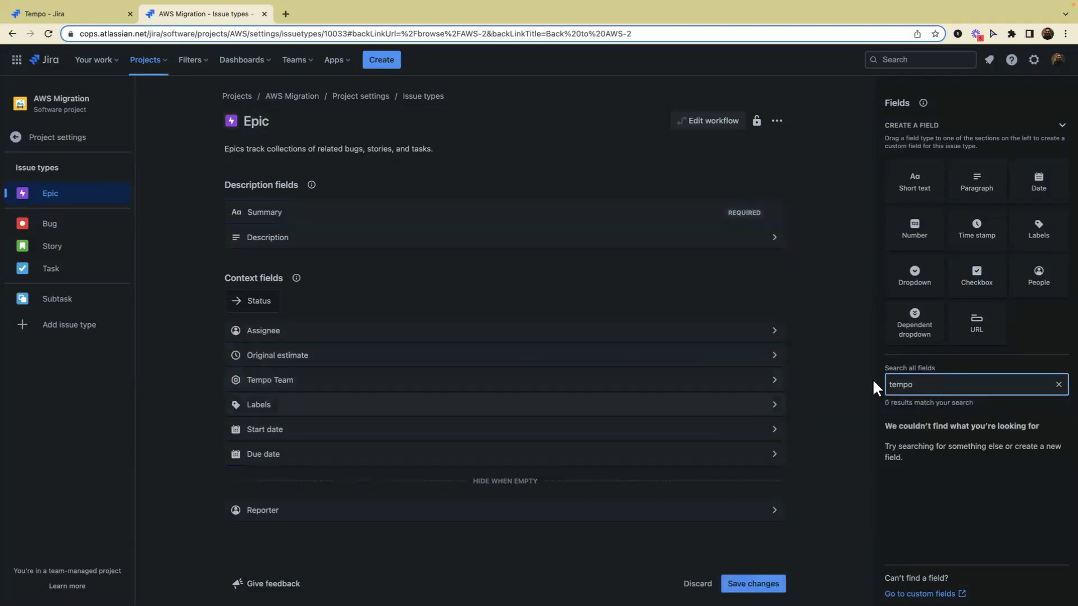
# Add the Time tracking field to the Epic context fields below Tempo Team, and save the changes.
pyautogui.click(1058, 384)
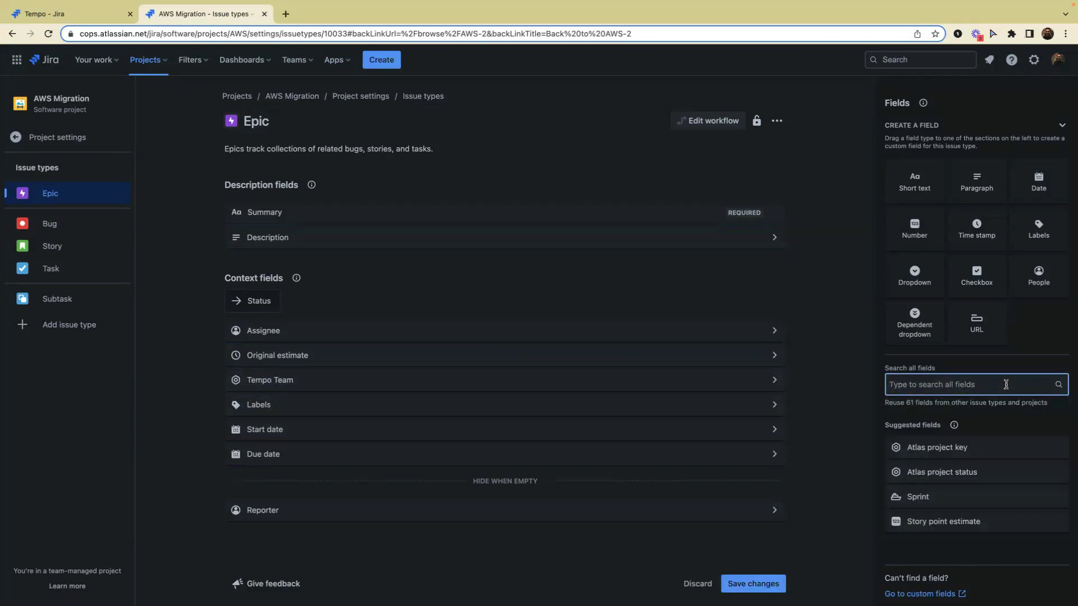
pyautogui.write('temp')
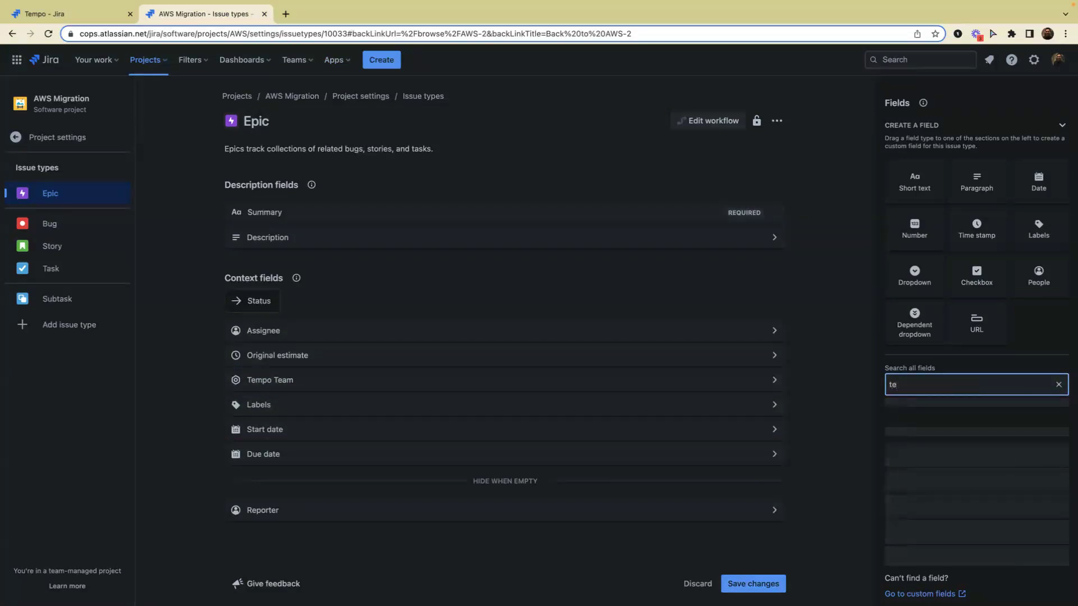
pyautogui.press('BackSpace')
pyautogui.press('BackSpace')
pyautogui.press('BackSpace')
pyautogui.press('BackSpace')
pyautogui.write('time tracking')
pyautogui.moveTo(994, 457); pyautogui.dragTo(609, 395)
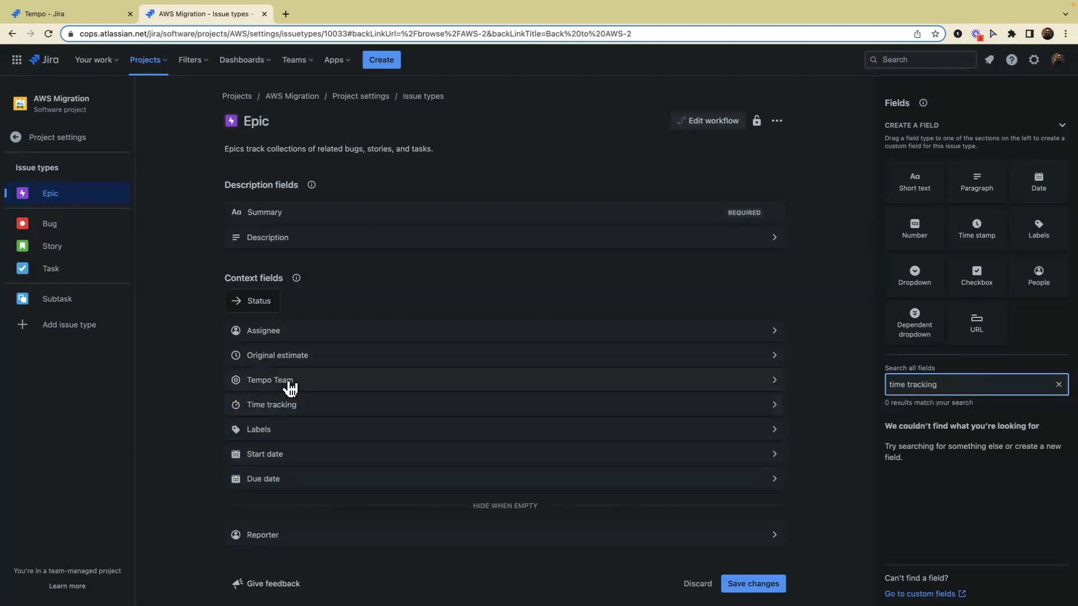
pyautogui.click(753, 584)
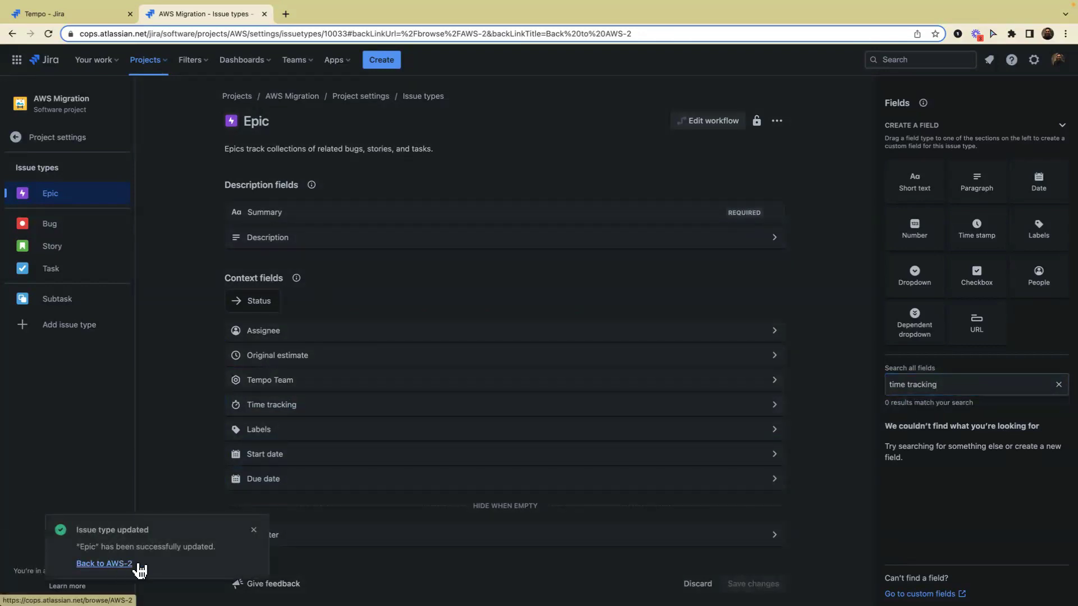
# Return to the AWS-2 issue, recheck the Epic field configuration, and go back to the issue.
pyautogui.click(125, 565)
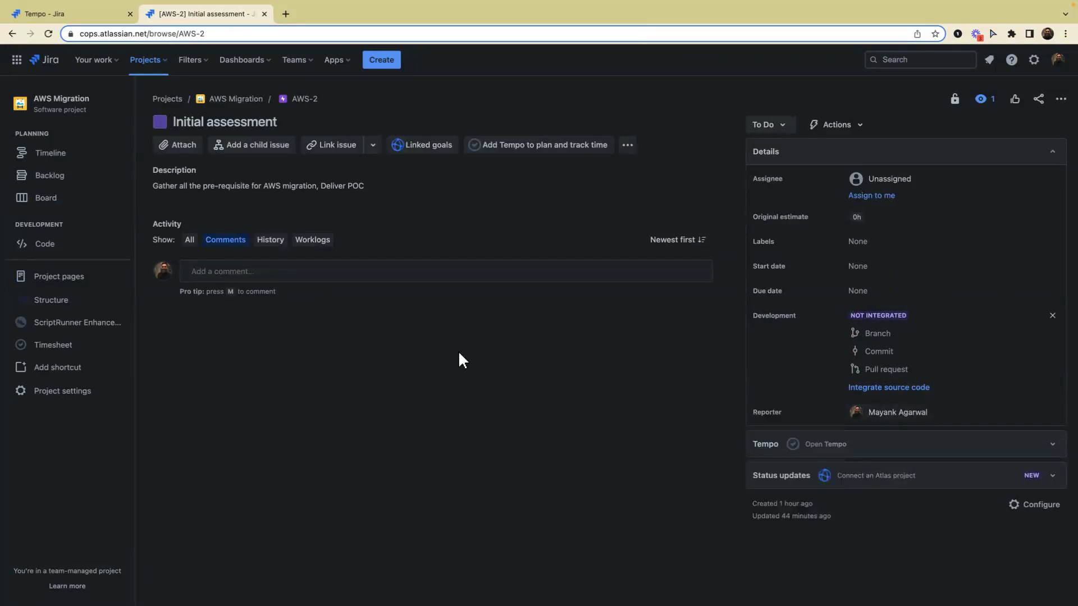
pyautogui.click(1038, 507)
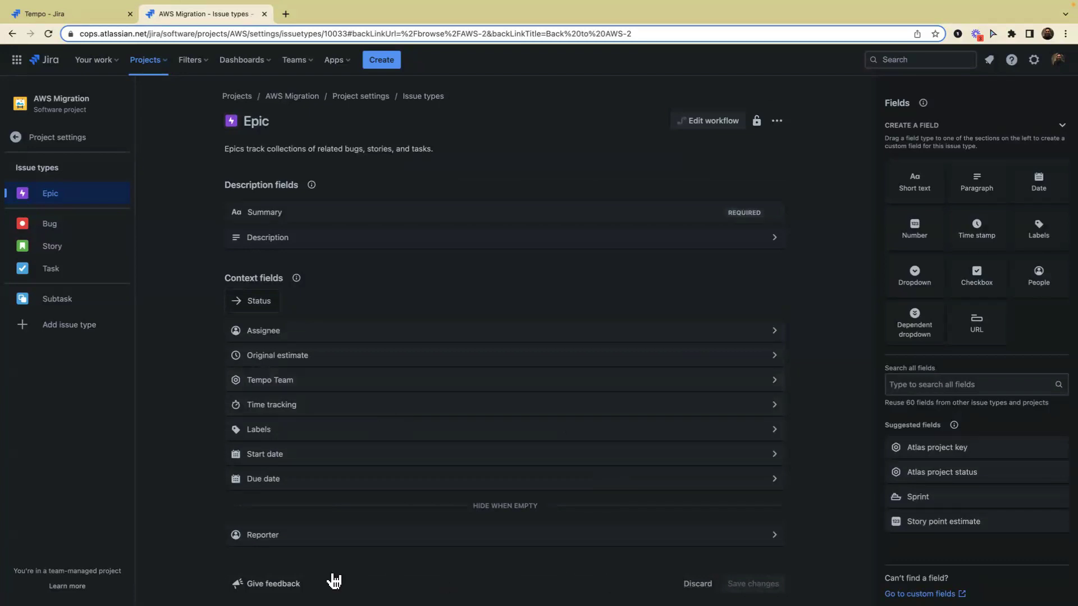
pyautogui.click(11, 33)
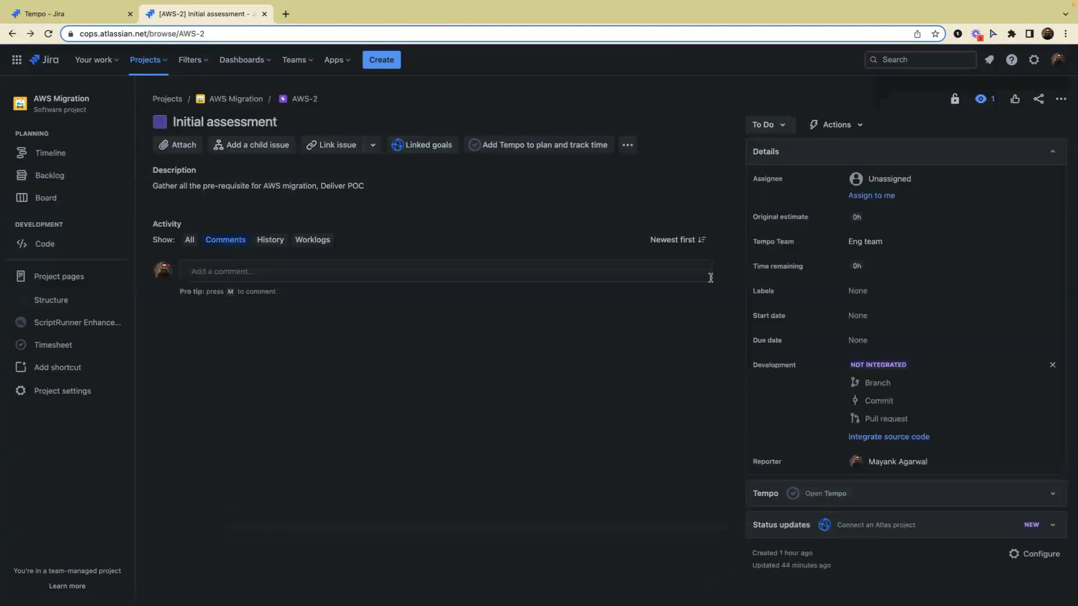
# Clear the Tempo Team on the AWS-2 epic and assign Eng team.
pyautogui.click(881, 242)
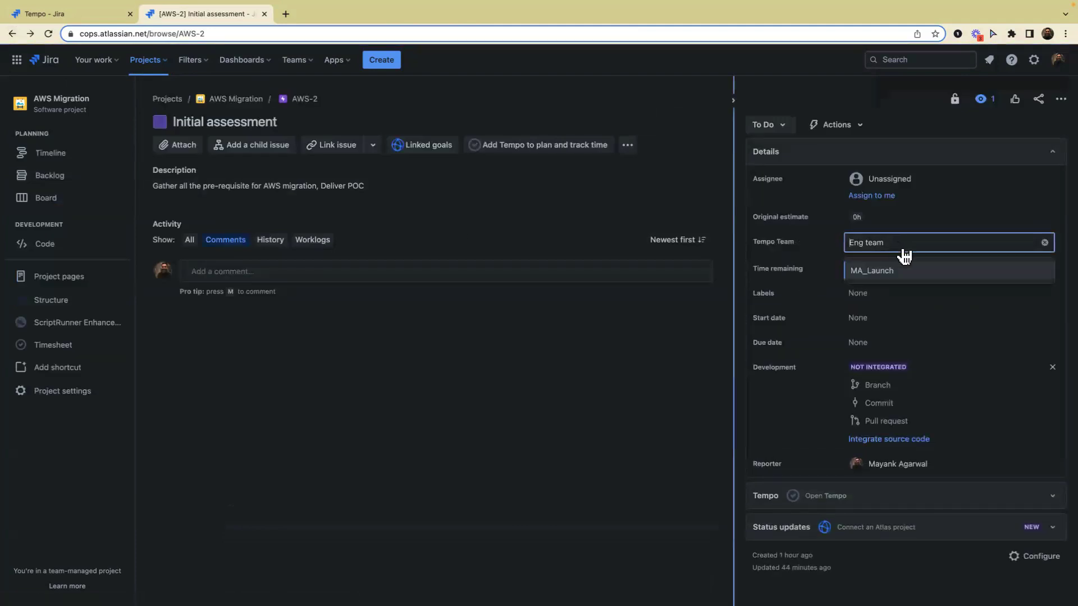
pyautogui.click(1046, 243)
pyautogui.click(954, 242)
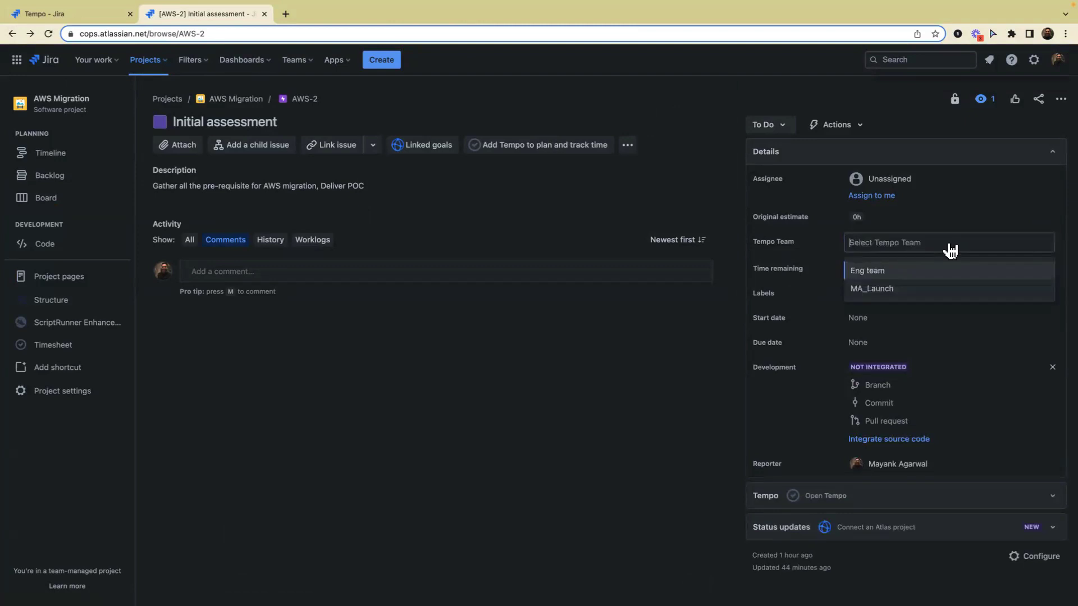
pyautogui.click(872, 271)
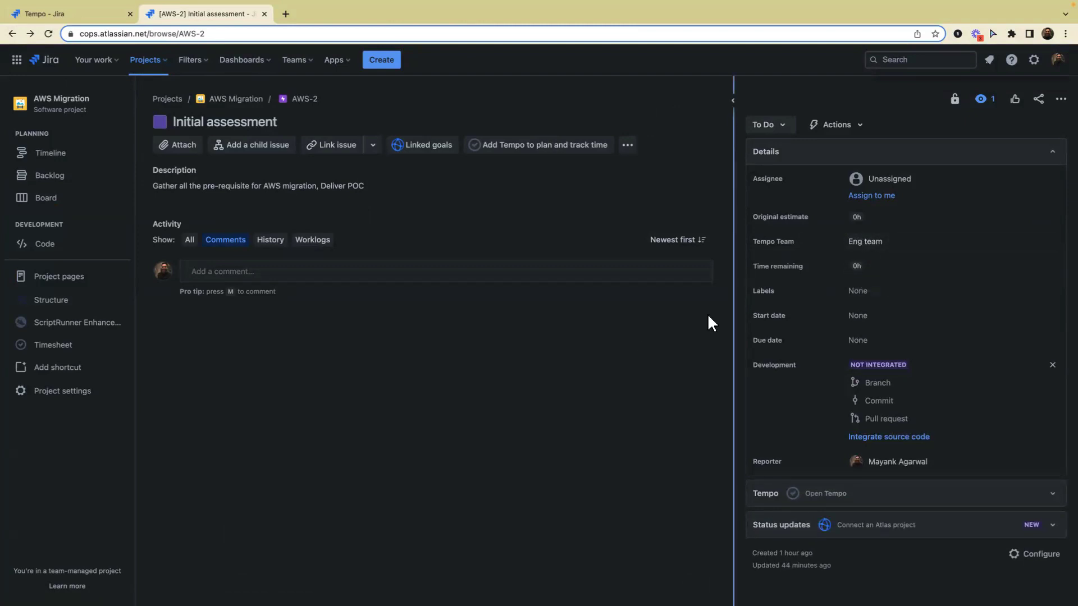
# Set the AWS-2 epic's start date to January 1, 2024.
pyautogui.click(852, 315)
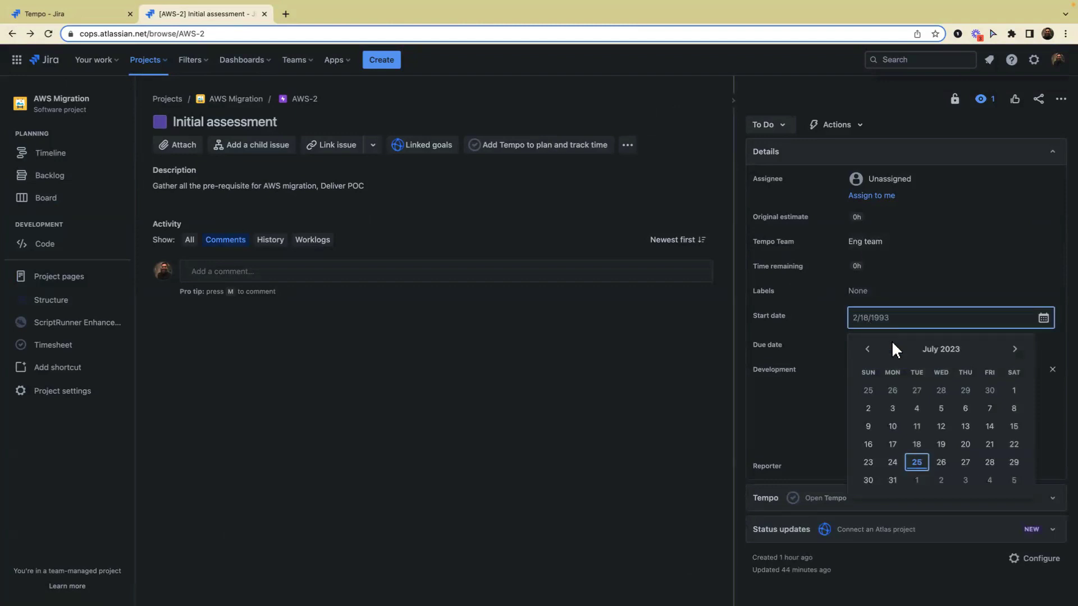
pyautogui.click(1017, 352)
pyautogui.click(1016, 352)
pyautogui.click(1016, 352)
pyautogui.click(1016, 351)
pyautogui.click(1016, 351)
pyautogui.click(1016, 351)
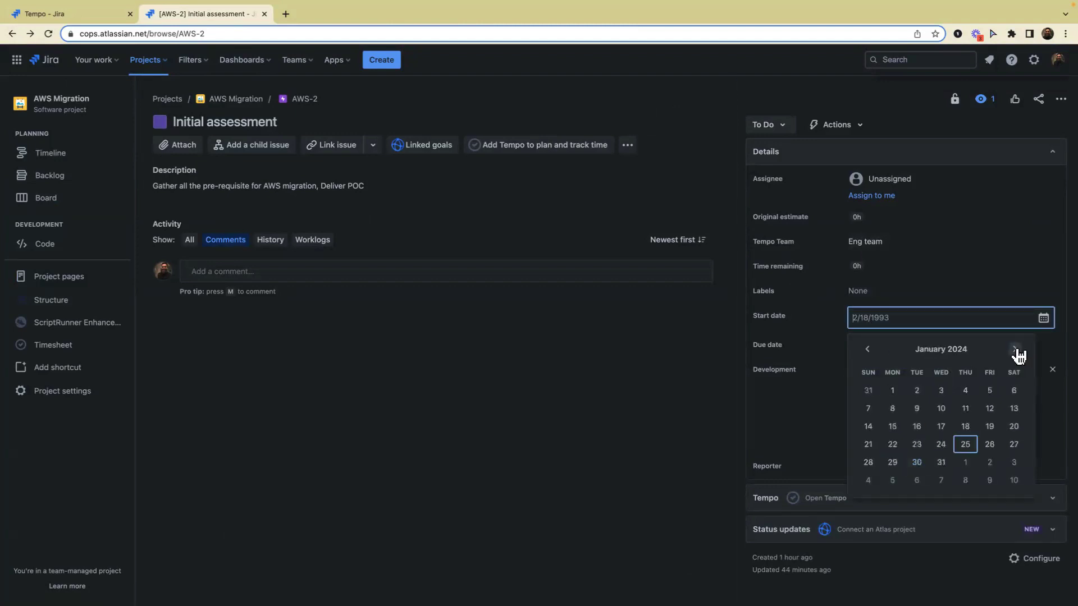
pyautogui.click(893, 391)
# Set the AWS-2 epic's due date to March 6, 2024.
pyautogui.click(923, 344)
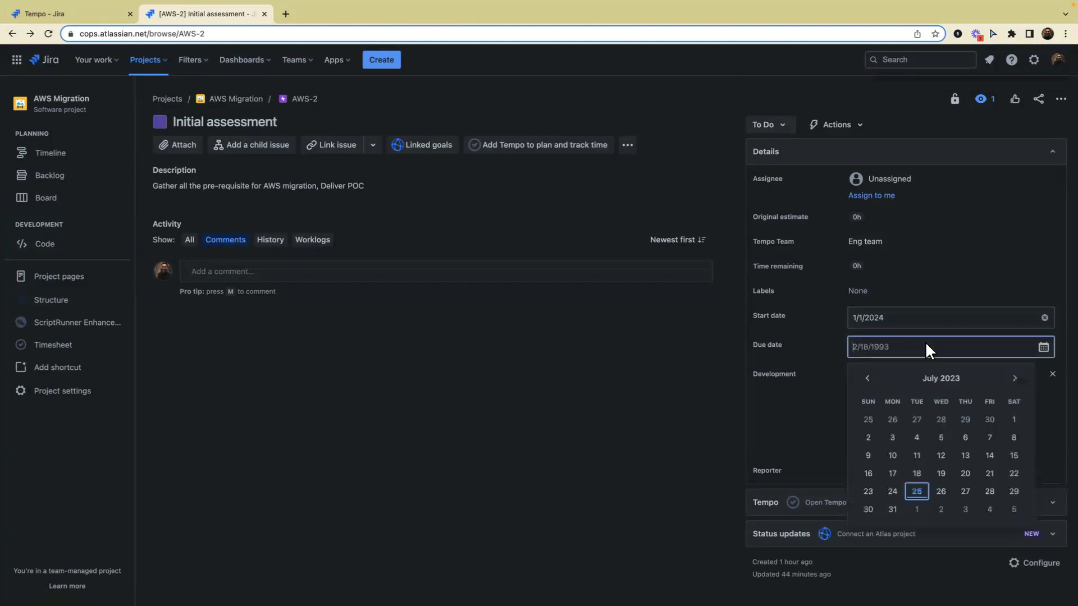
pyautogui.click(1016, 379)
pyautogui.click(1016, 380)
pyautogui.click(1017, 379)
pyautogui.click(1016, 380)
pyautogui.click(1017, 379)
pyautogui.click(1016, 380)
pyautogui.click(1016, 380)
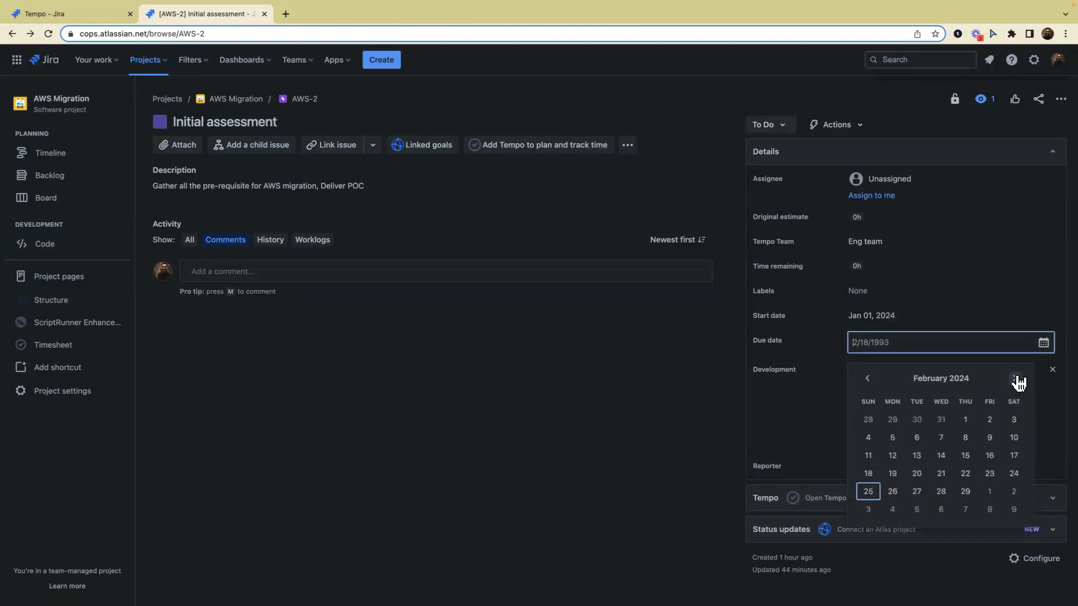
pyautogui.click(1016, 379)
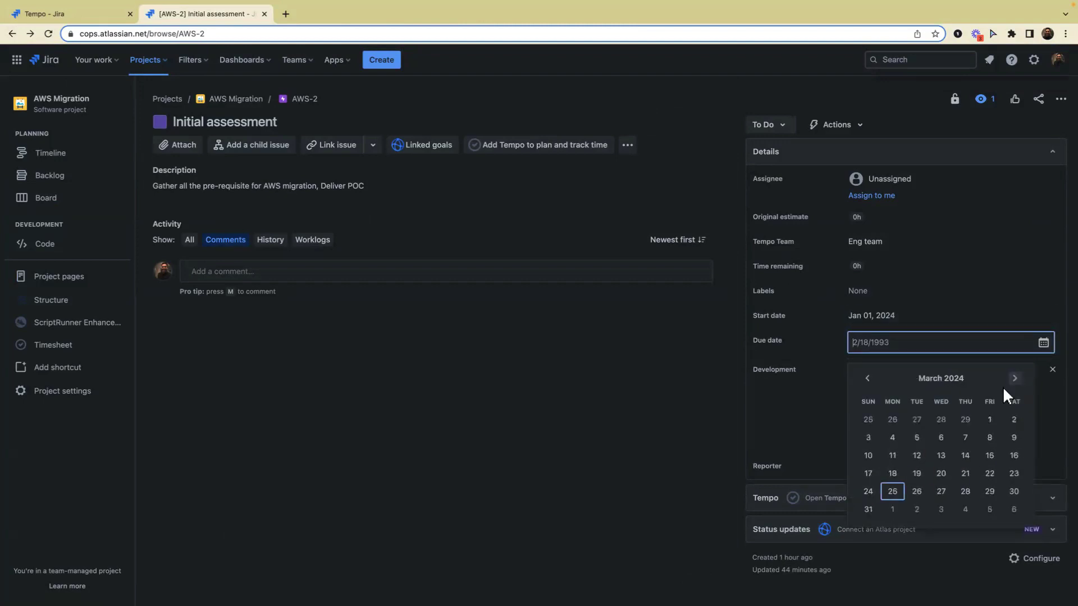
pyautogui.click(940, 440)
pyautogui.click(684, 403)
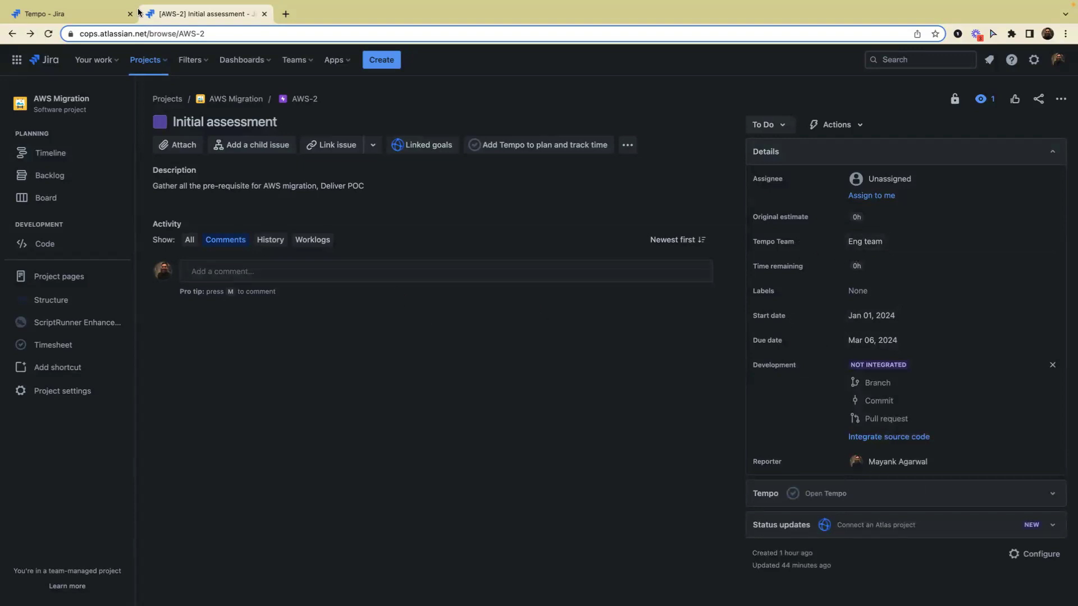
# Open the AWS-2 epic from Eng team's row in the planner, and try to set its original estimate to 1 FTE.
pyautogui.click(67, 12)
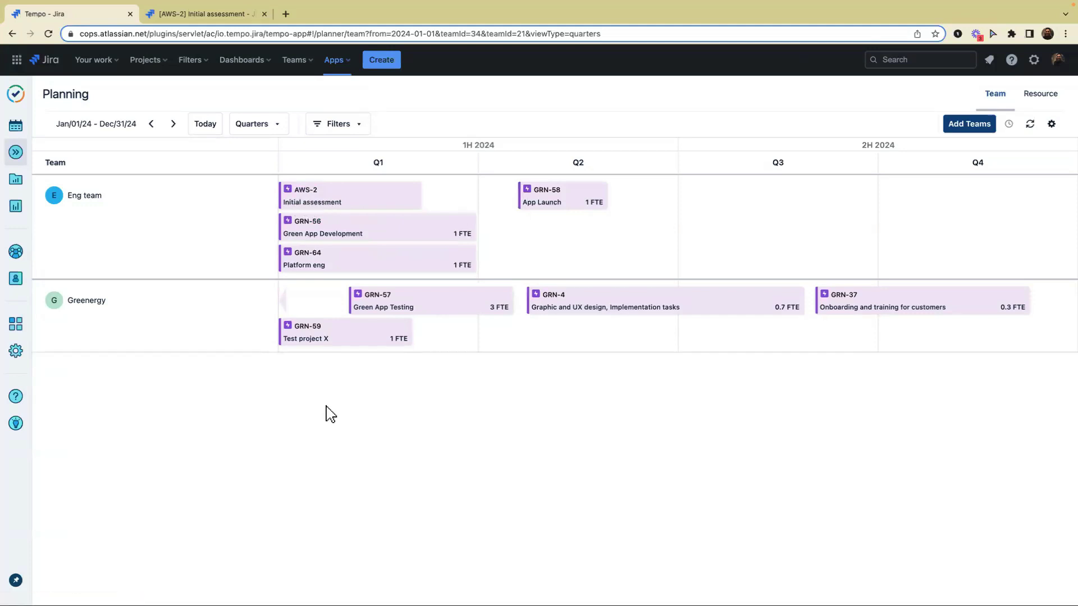
pyautogui.click(414, 198)
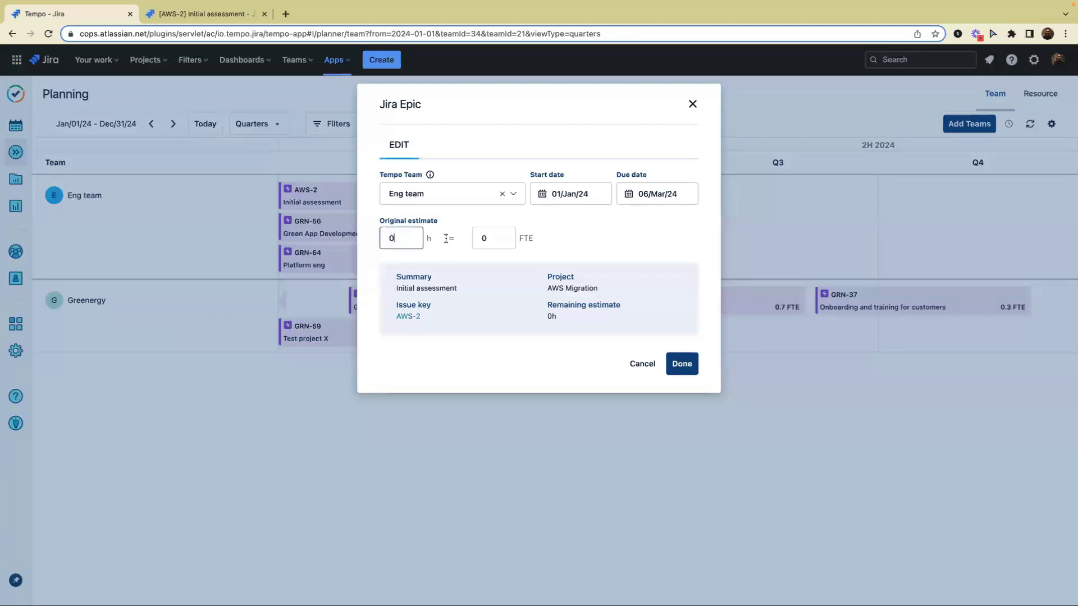
pyautogui.click(488, 238)
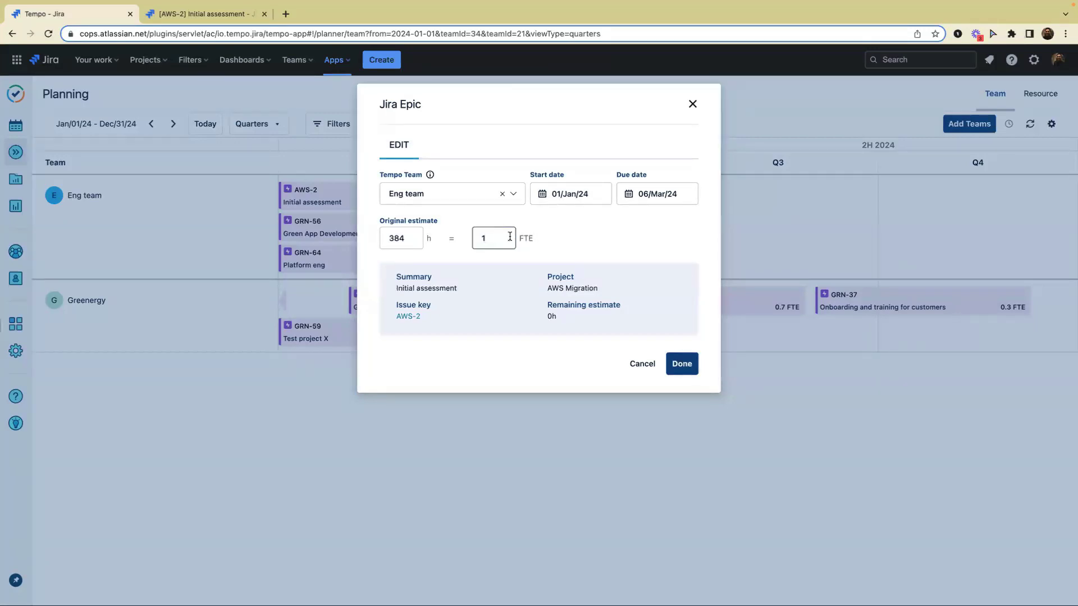
pyautogui.write('1')
pyautogui.press('Return')
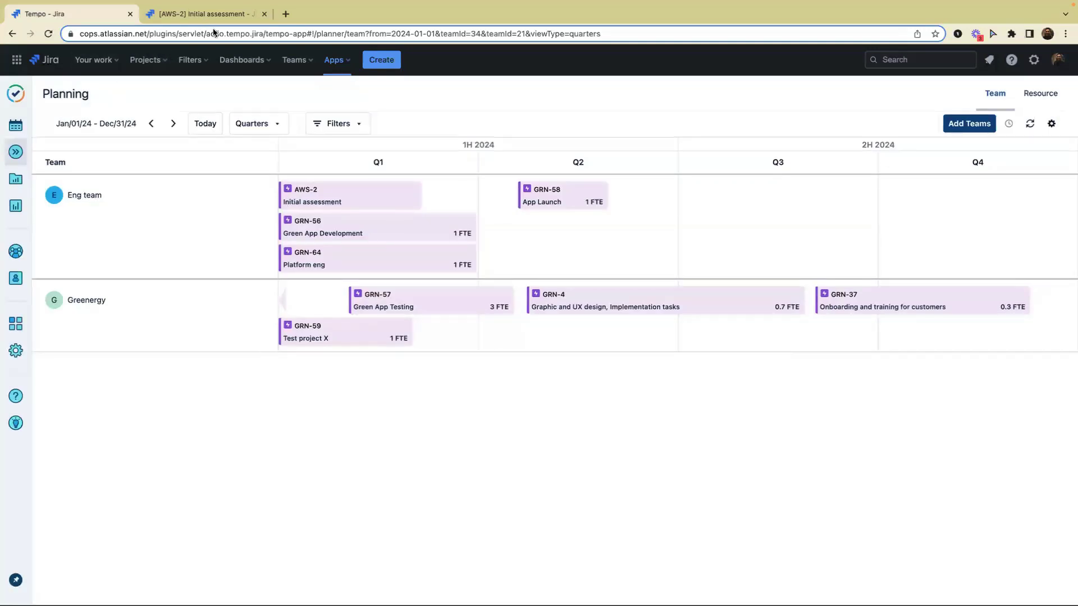
# Set the original estimate on the AWS-2 issue page to 160h.
pyautogui.click(208, 14)
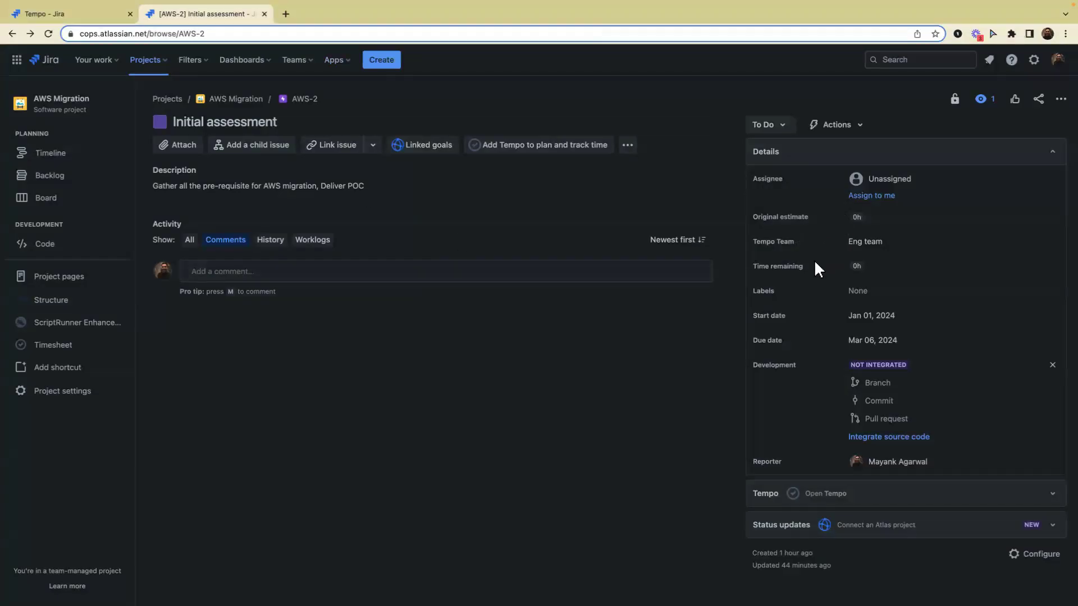
pyautogui.click(864, 223)
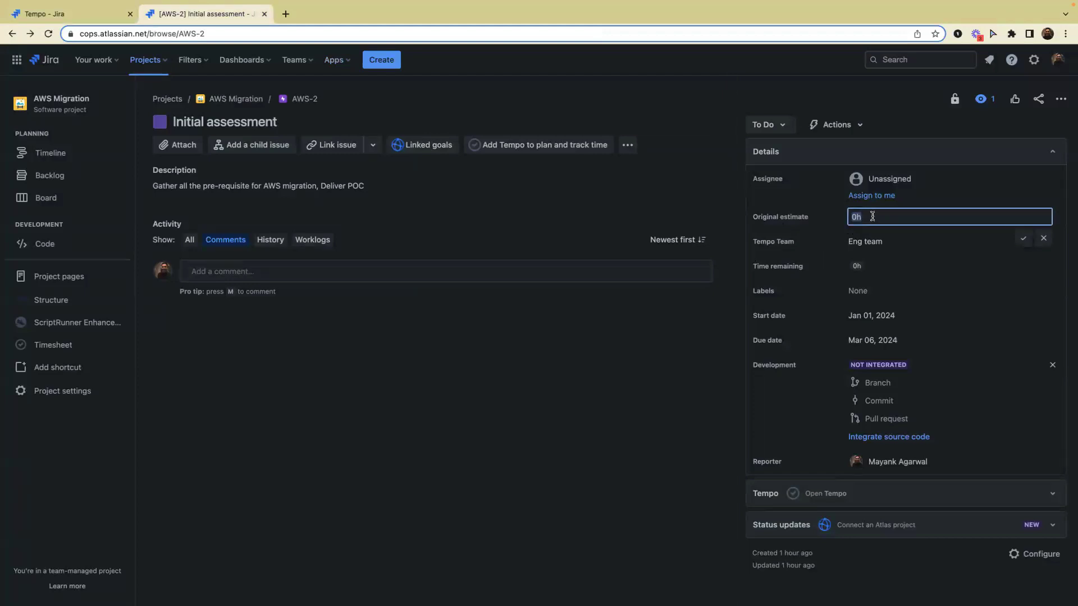
pyautogui.press('Return')
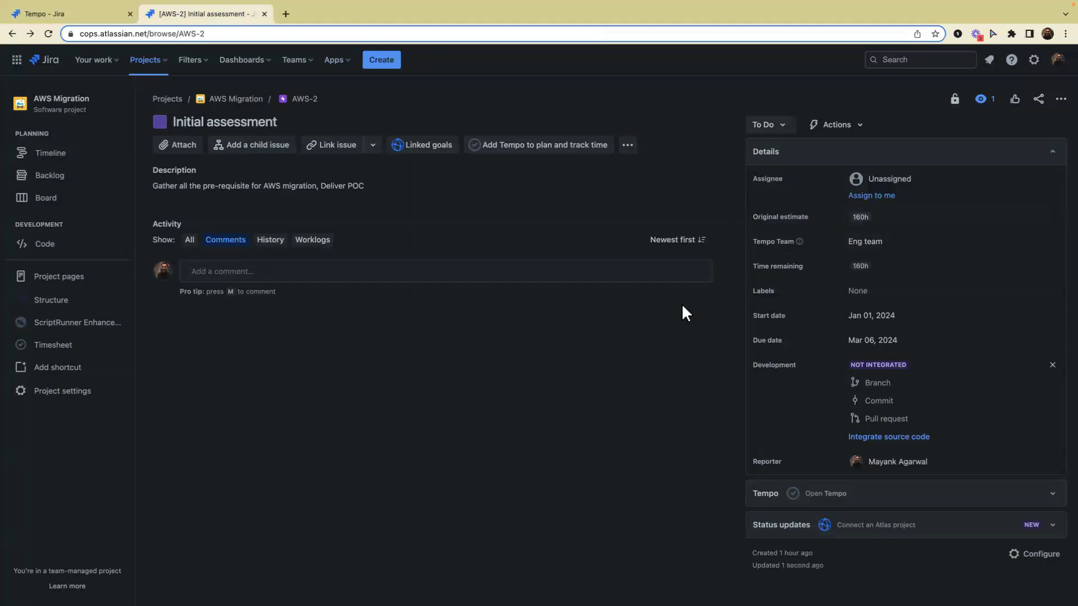
# Set the AWS-2 epic's original estimate to 2 FTE from Eng team's row in the team planner.
pyautogui.click(67, 13)
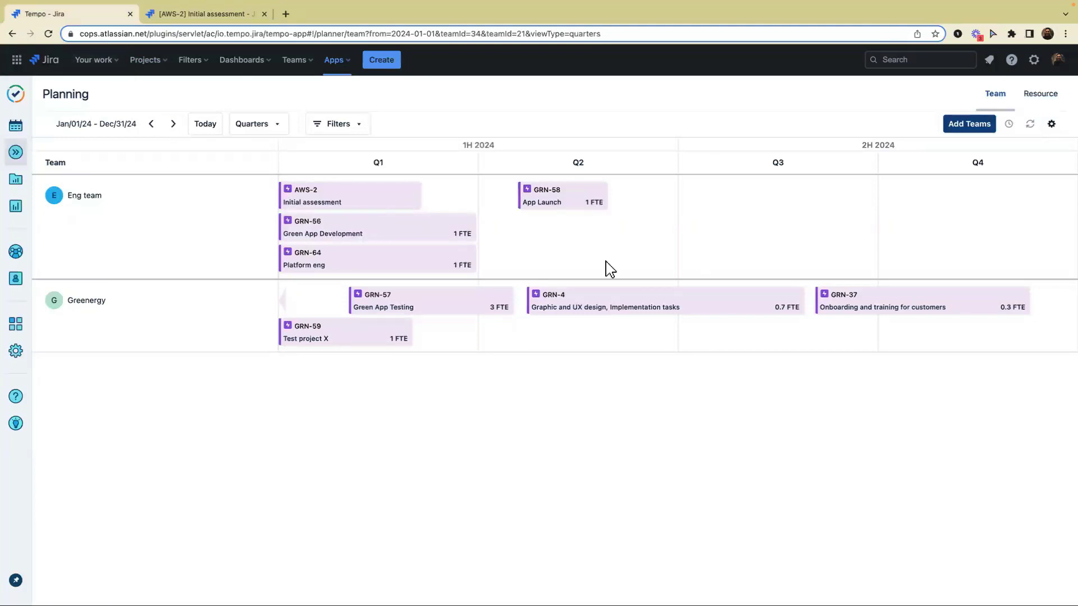
pyautogui.click(414, 200)
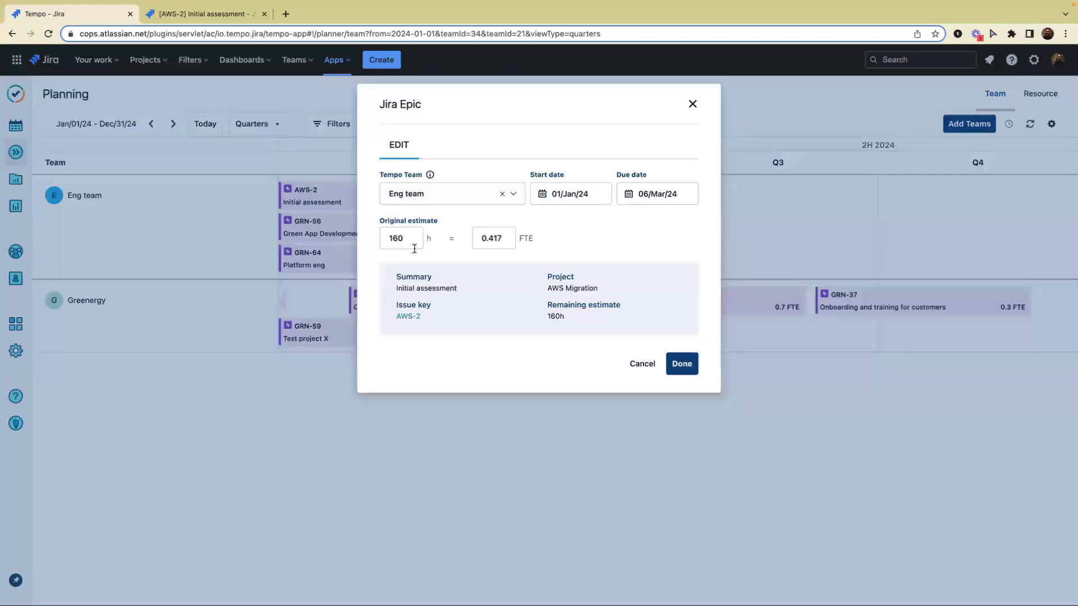
pyautogui.click(493, 239)
pyautogui.click(409, 238)
pyautogui.click(496, 236)
pyautogui.write('2')
pyautogui.click(555, 269)
pyautogui.click(688, 370)
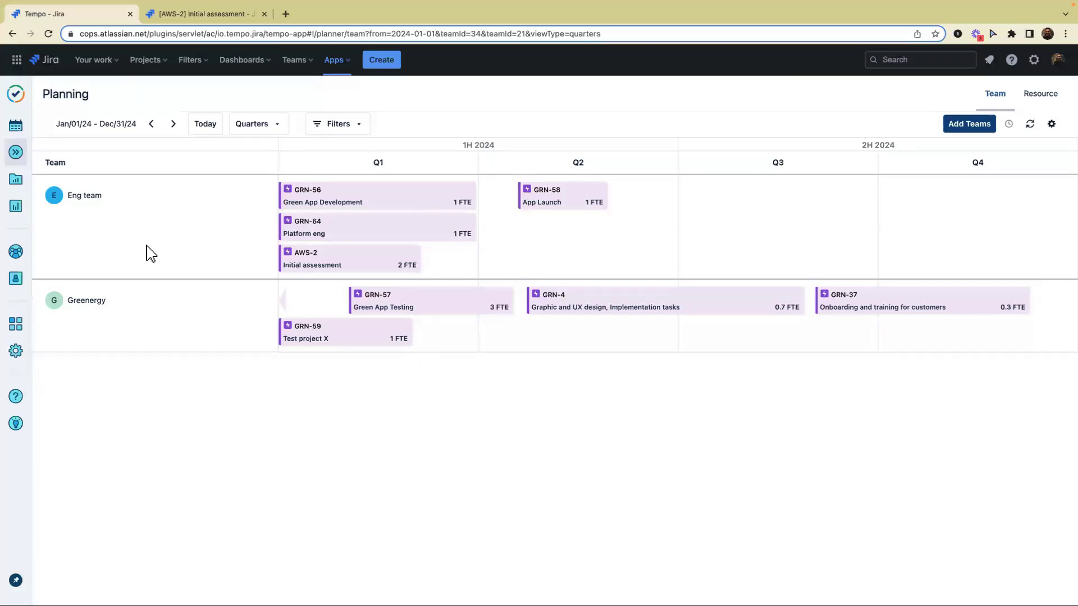
# Add Eng team and Greenergy to the teams capacity dashboard and show Q1 2024.
pyautogui.click(25, 260)
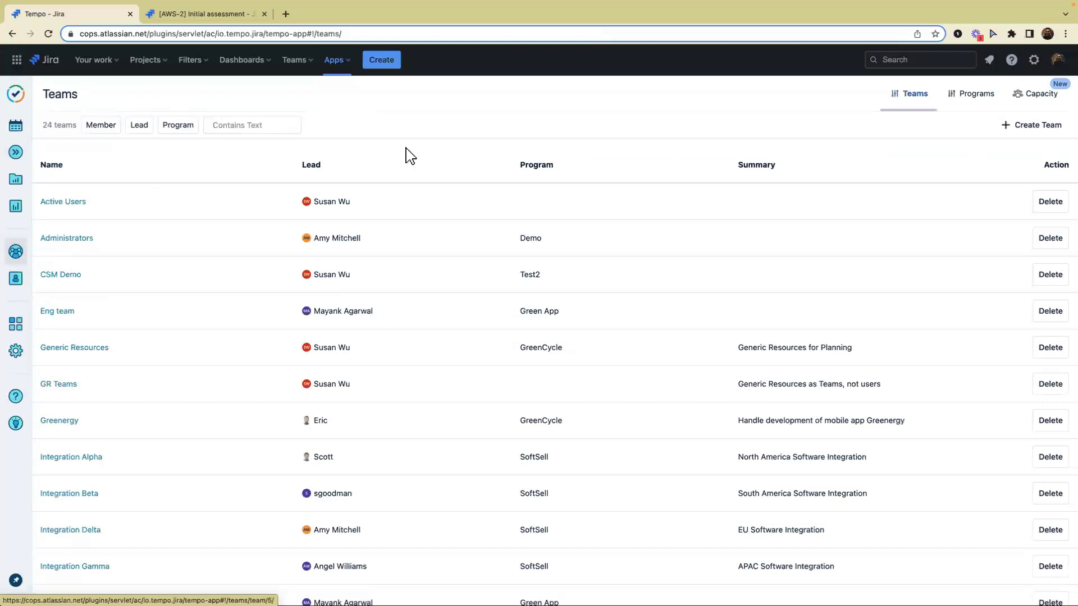
pyautogui.click(1039, 97)
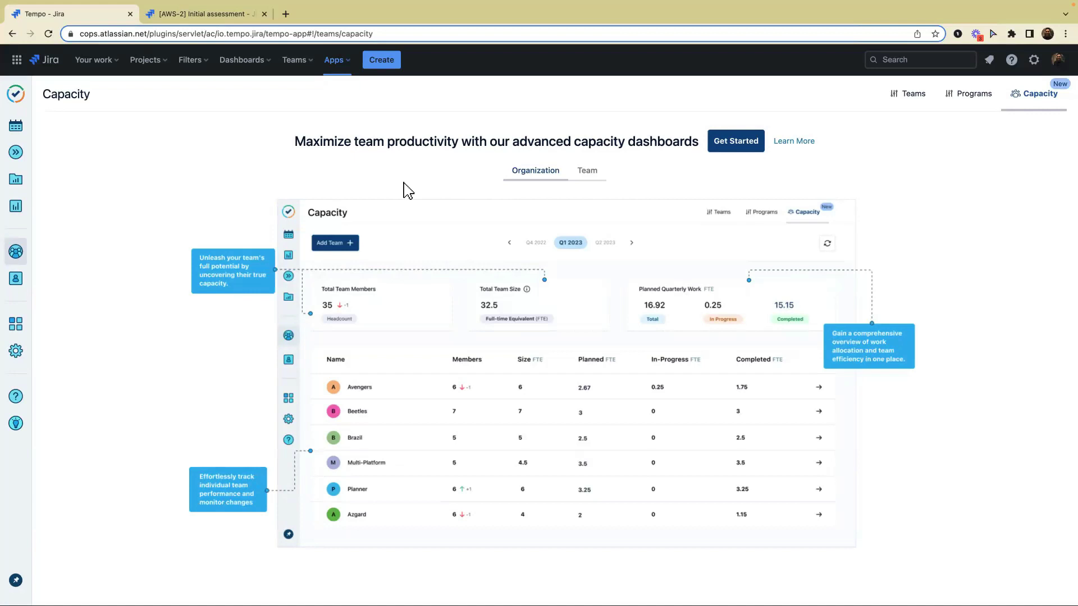
pyautogui.click(725, 147)
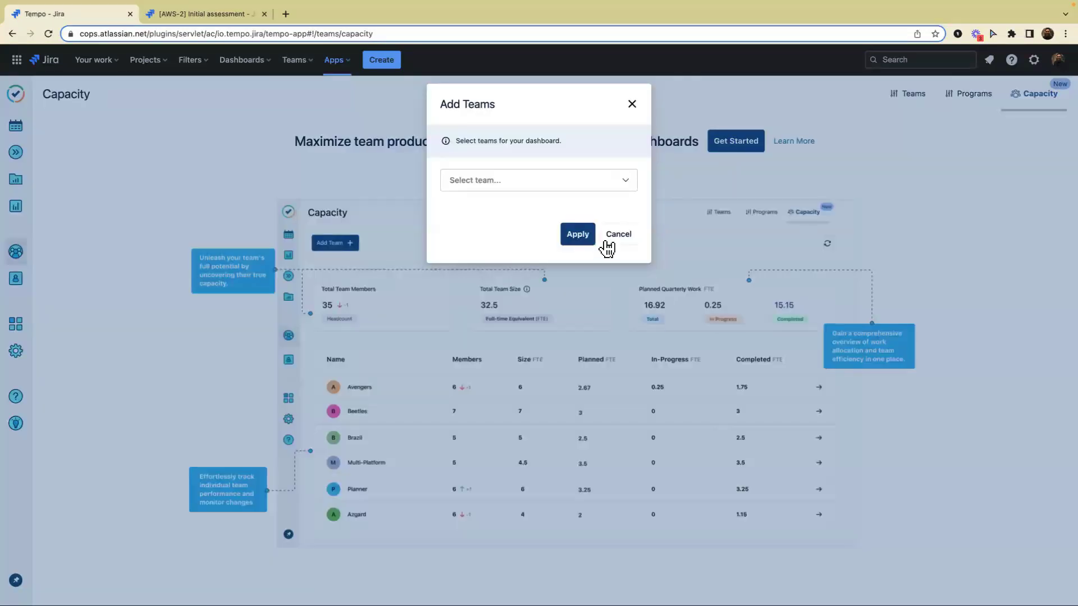
pyautogui.click(470, 181)
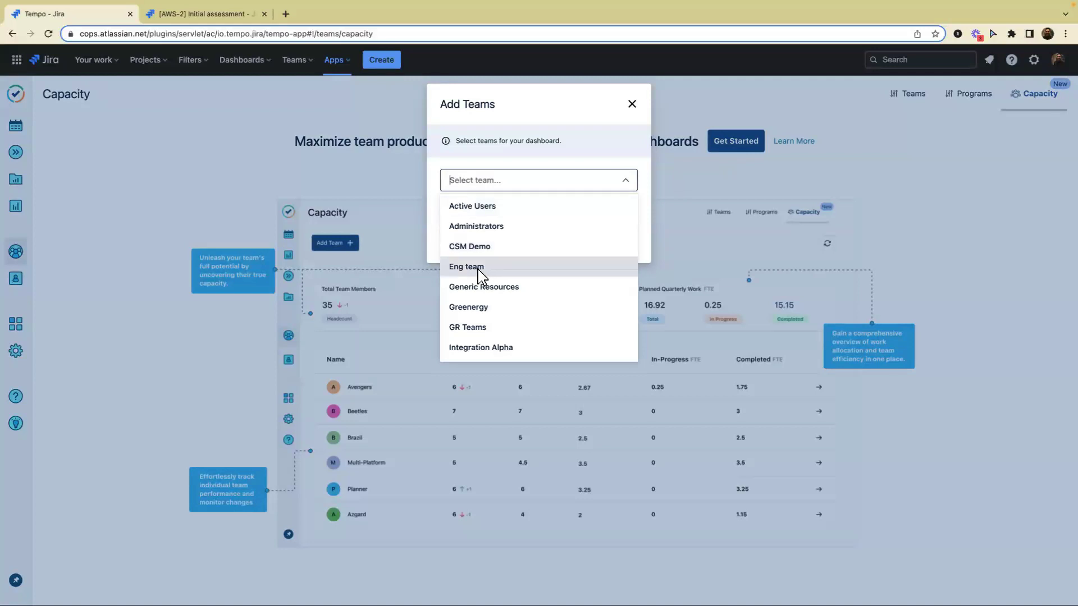
pyautogui.click(484, 268)
pyautogui.click(482, 180)
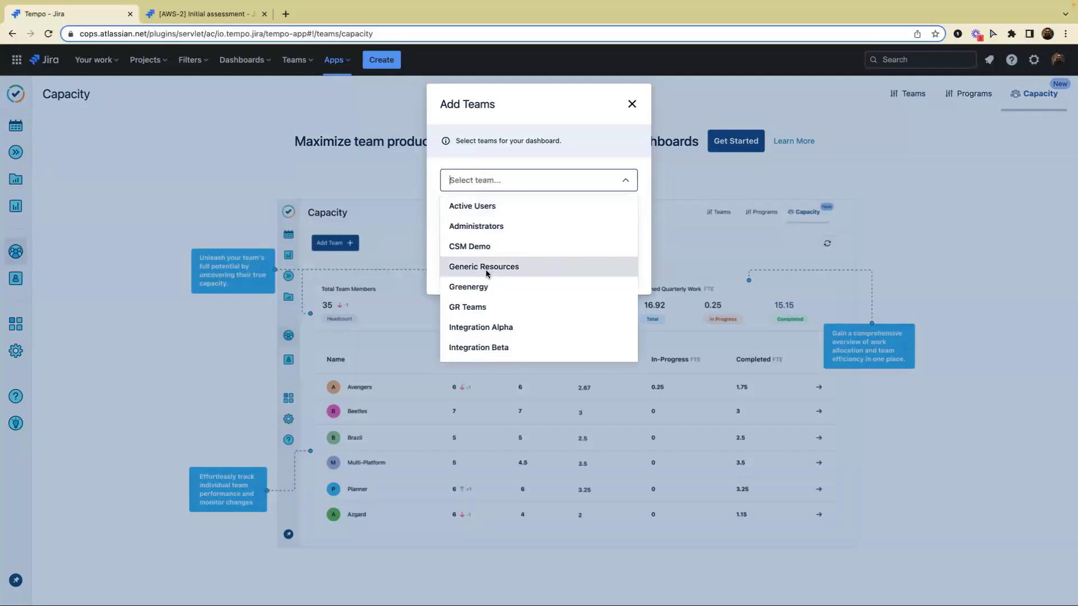
pyautogui.click(493, 298)
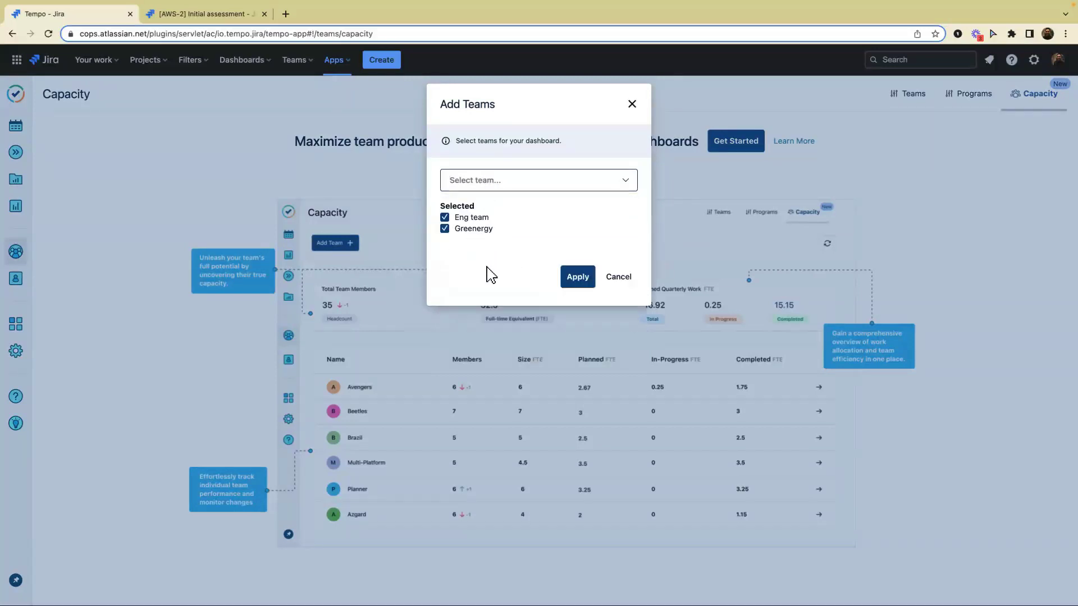
pyautogui.click(577, 277)
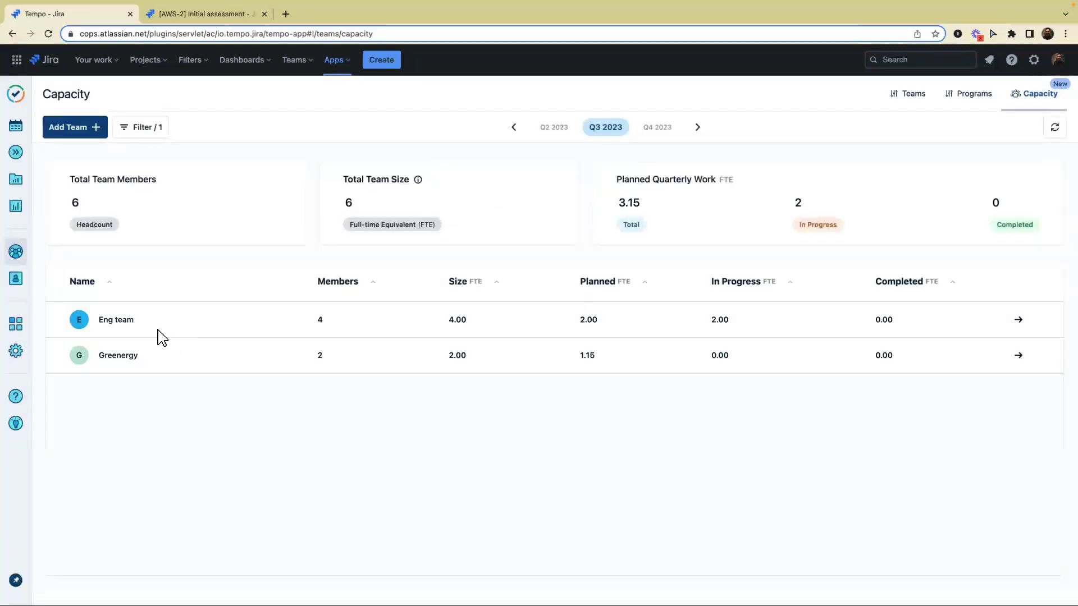
pyautogui.click(698, 128)
pyautogui.click(698, 128)
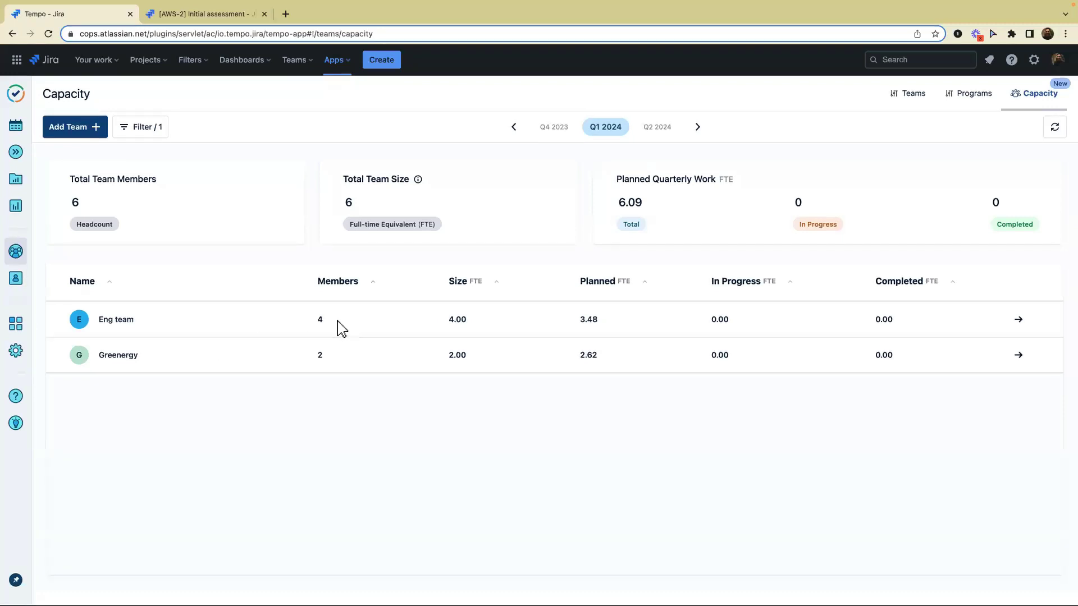
# Remove the Developer role from the capacity dashboard's role filter.
pyautogui.click(139, 128)
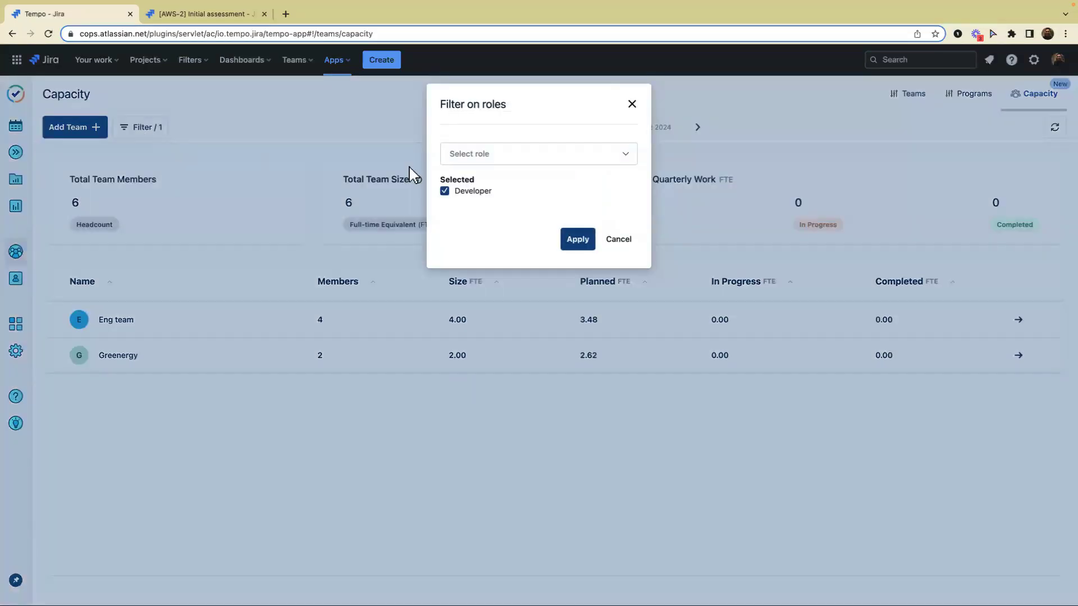
pyautogui.click(445, 192)
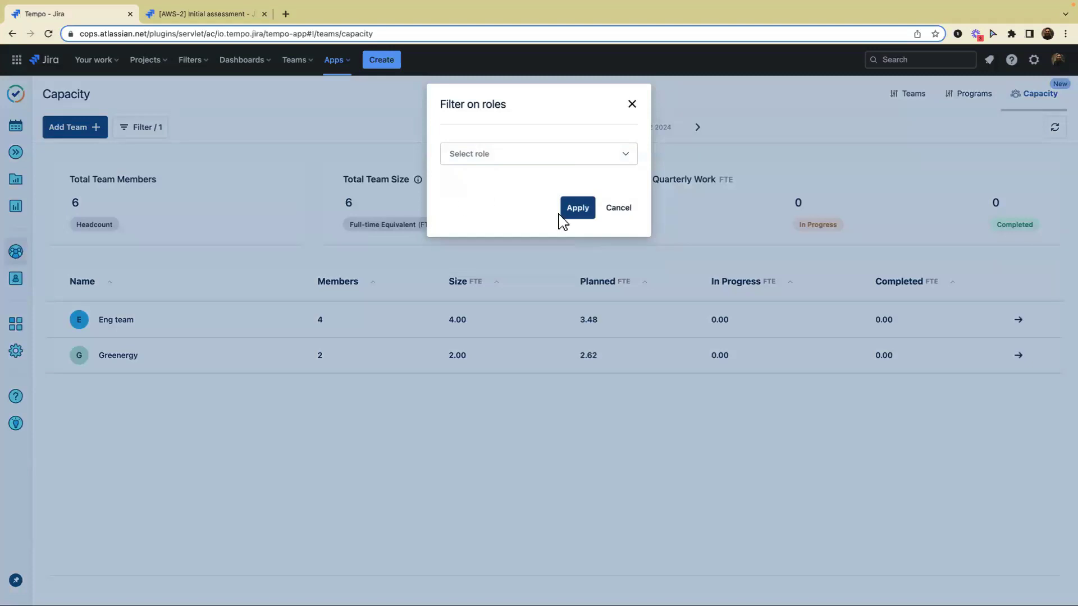
pyautogui.click(577, 207)
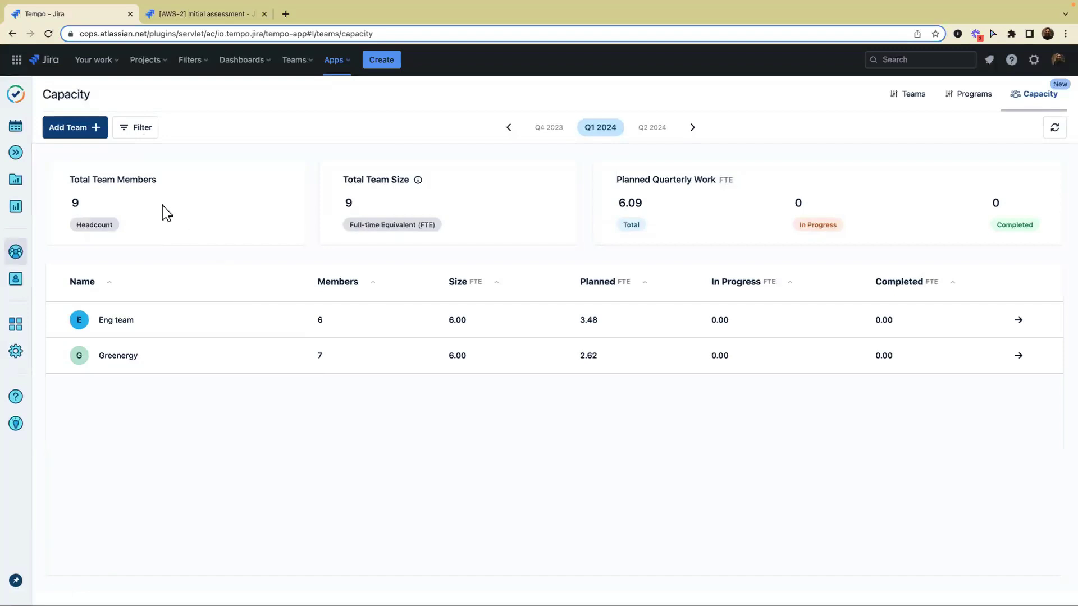
# Filter the capacity dashboard on the Developer role.
pyautogui.click(141, 133)
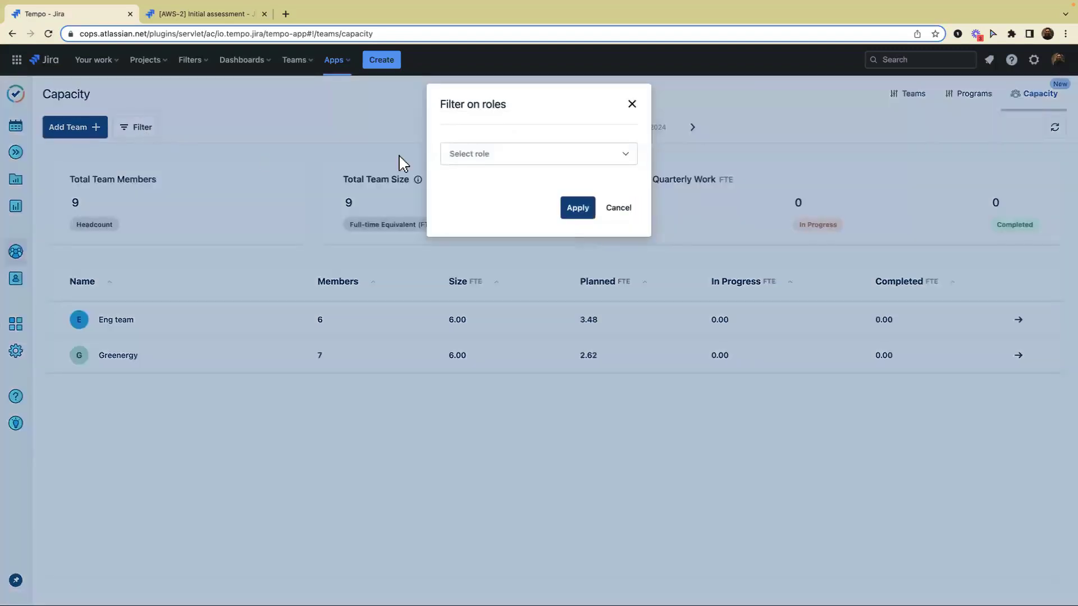
pyautogui.click(484, 159)
pyautogui.scroll(-4, 496, 227)
pyautogui.scroll(4, 498, 251)
pyautogui.scroll(-1, 494, 244)
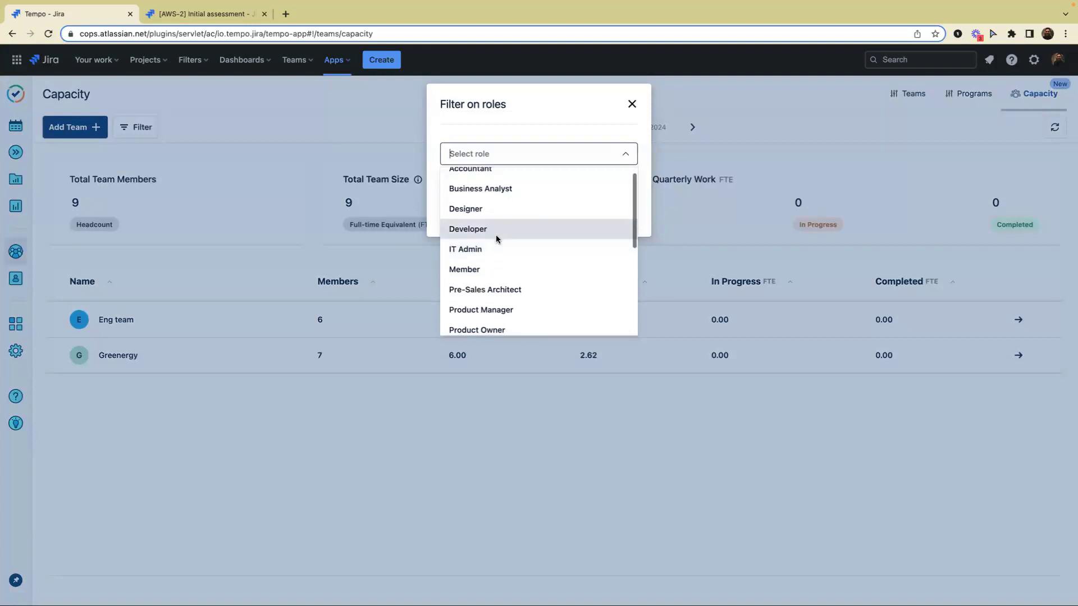
pyautogui.scroll(1, 486, 239)
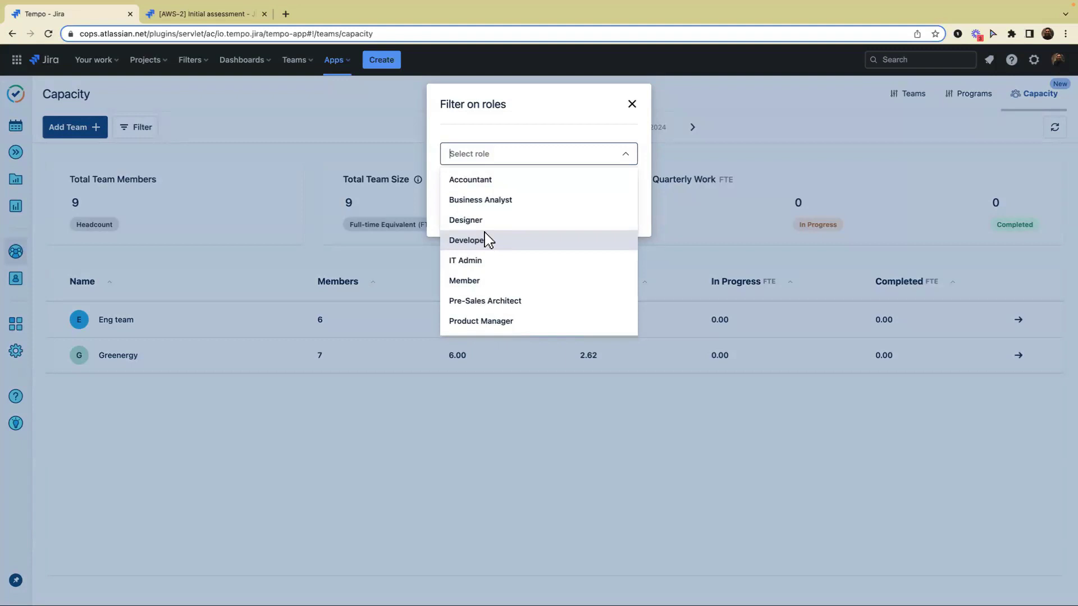
pyautogui.click(491, 240)
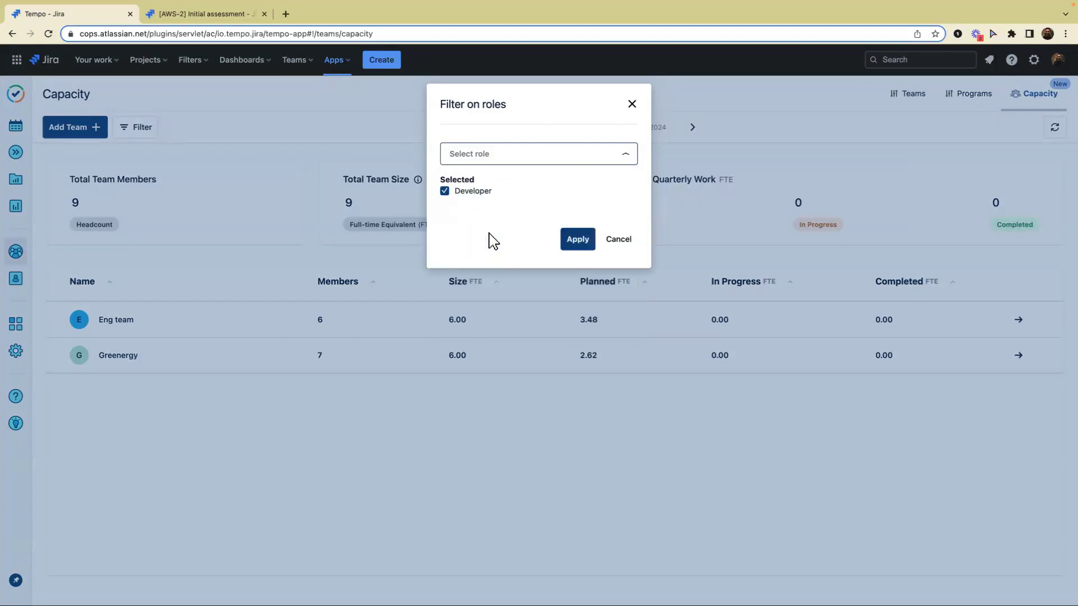
pyautogui.click(571, 251)
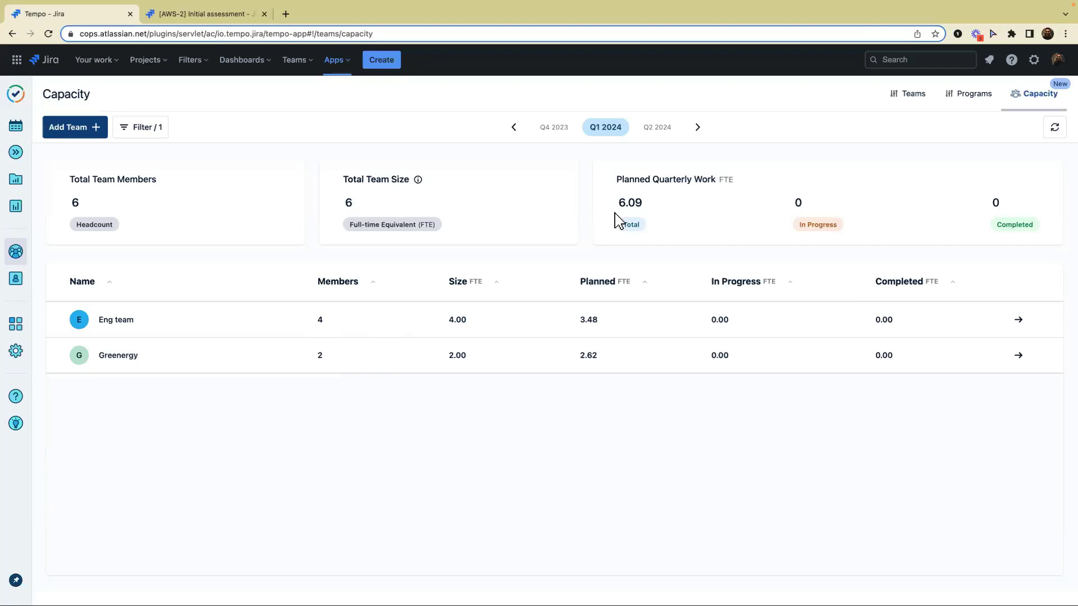
# Open Eng team's Q1 2024 capacity details and compare its availability with the total planned quarterly work.
pyautogui.click(1019, 320)
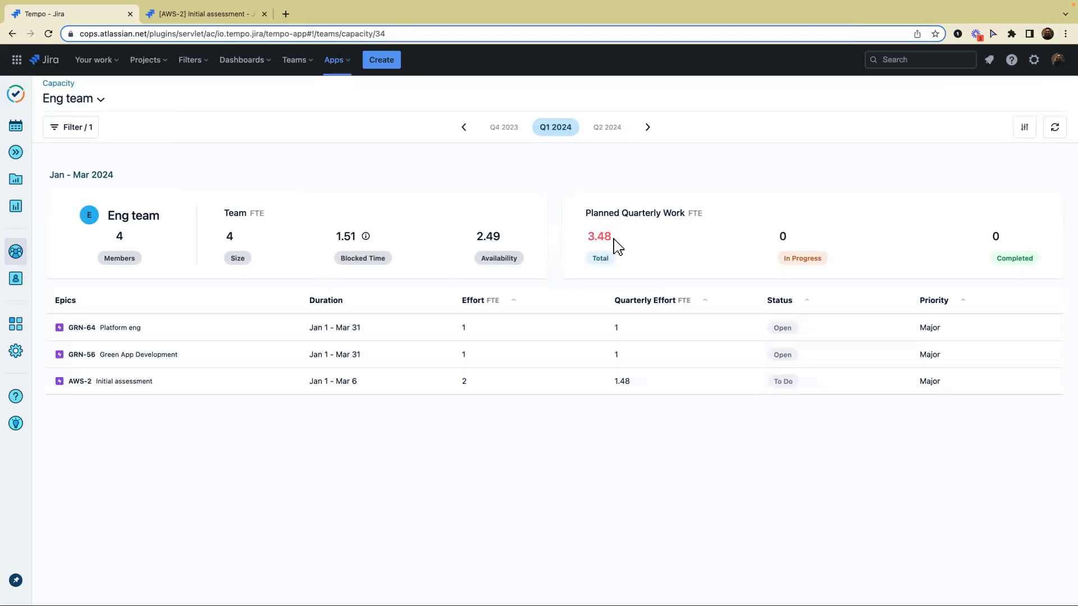
pyautogui.moveTo(473, 238); pyautogui.dragTo(510, 246)
pyautogui.moveTo(580, 248); pyautogui.dragTo(620, 245)
pyautogui.click(620, 245)
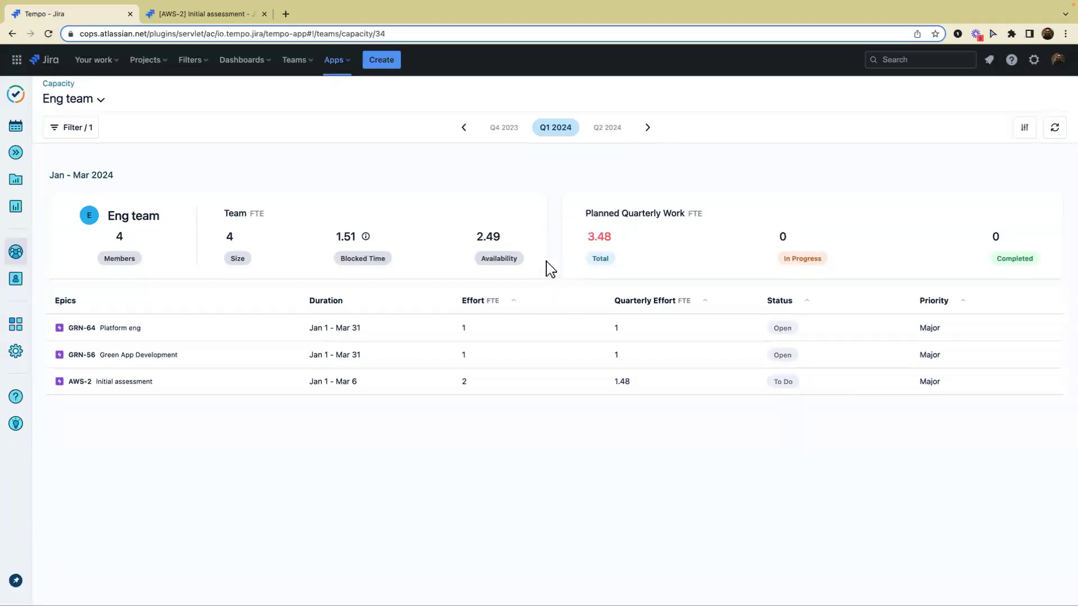
pyautogui.moveTo(515, 258)
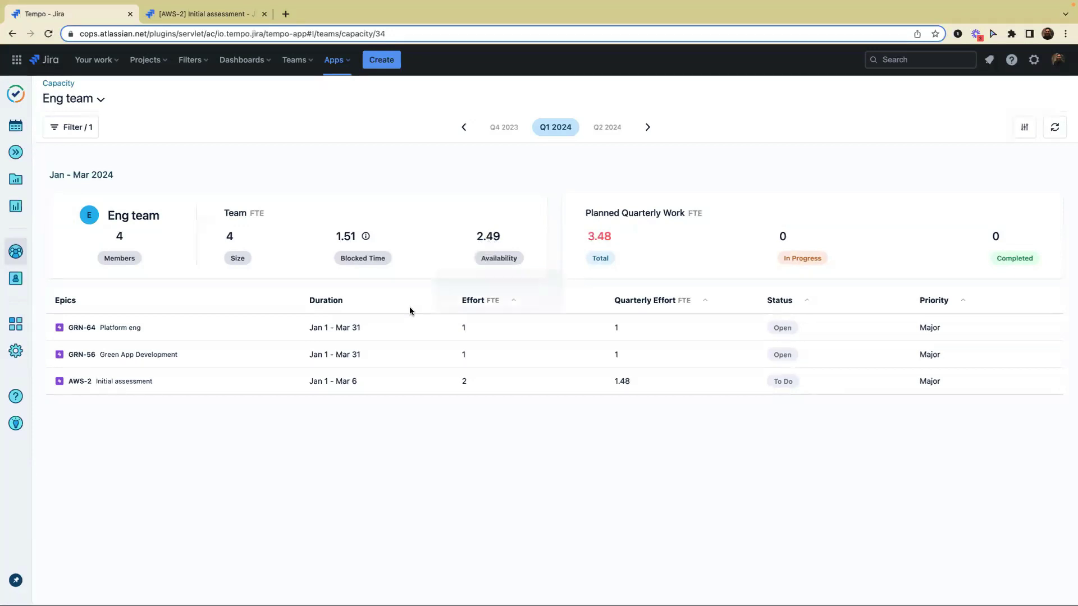
# Set the AWS-2 epic's original estimate to 160 h from Eng team's capacity page.
pyautogui.click(160, 382)
pyautogui.click(487, 239)
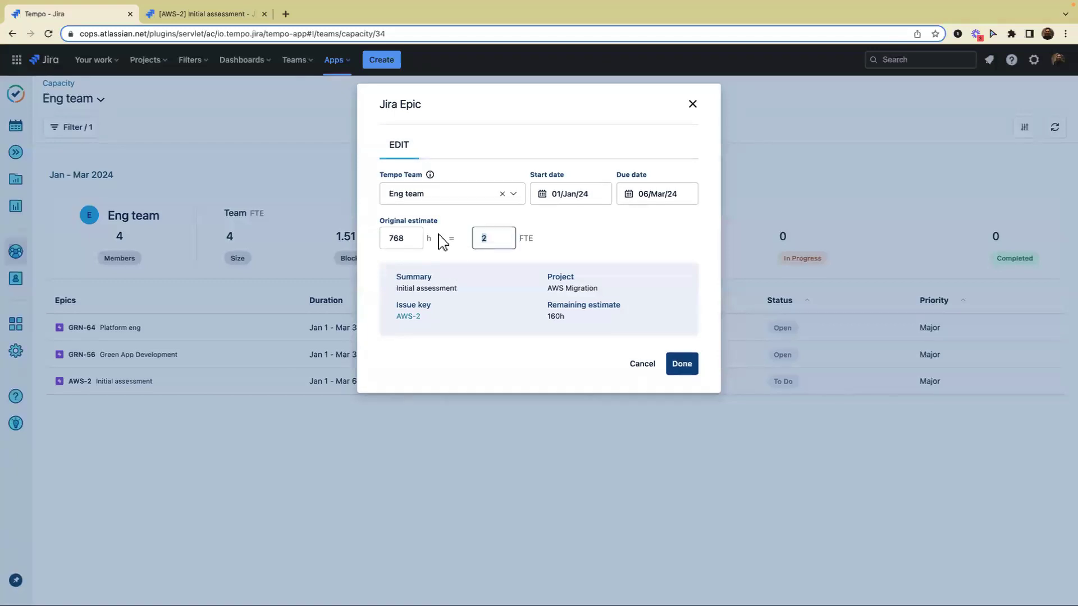
pyautogui.click(397, 238)
pyautogui.write('160')
pyautogui.click(430, 259)
pyautogui.click(680, 365)
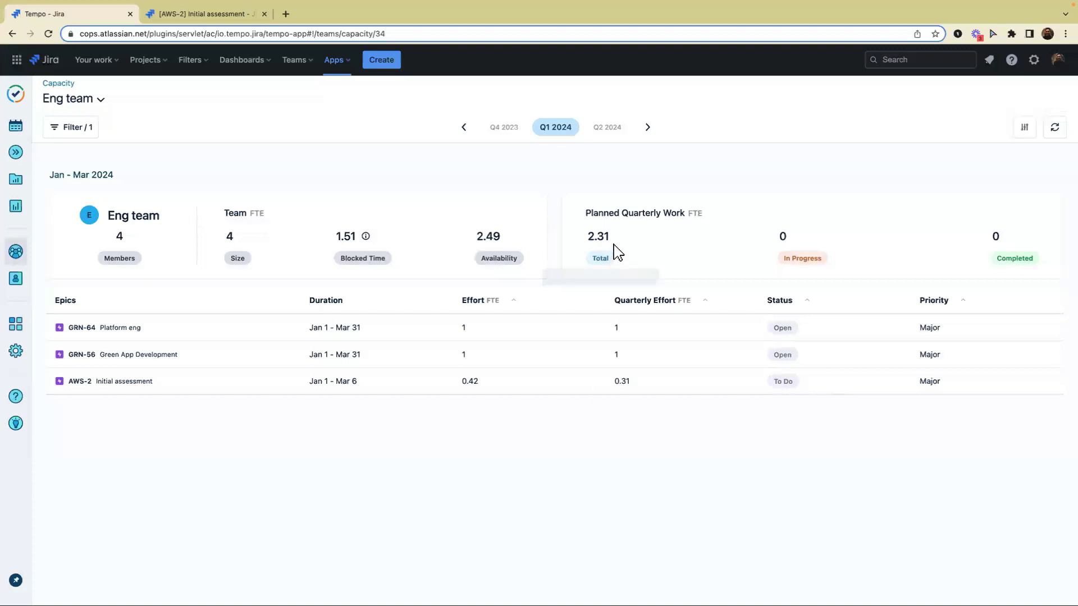
# Examine the planned work total, availability and blocked time in Eng team's capacity summary.
pyautogui.moveTo(605, 253)
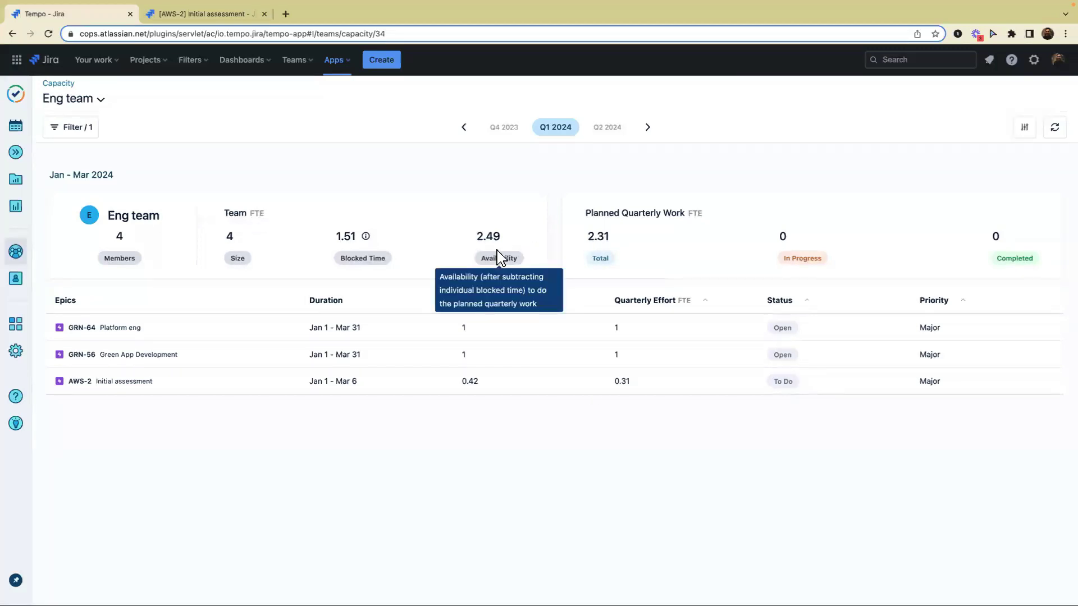
pyautogui.moveTo(357, 265)
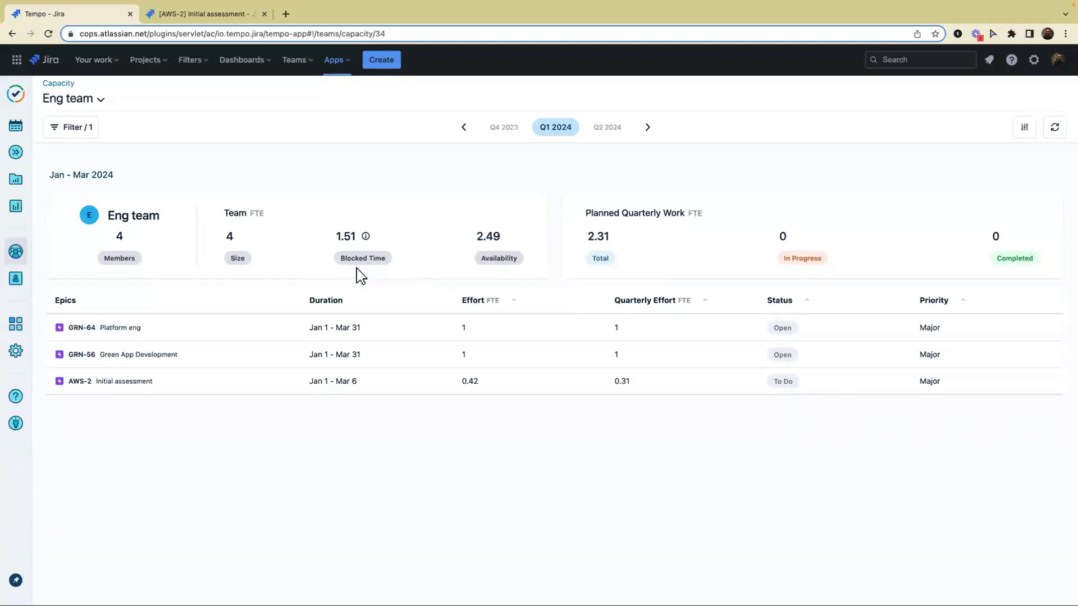
pyautogui.moveTo(367, 238)
# Open Eng team's overview, check one developer's role and commitment settings, and close them without saving.
pyautogui.click(1022, 130)
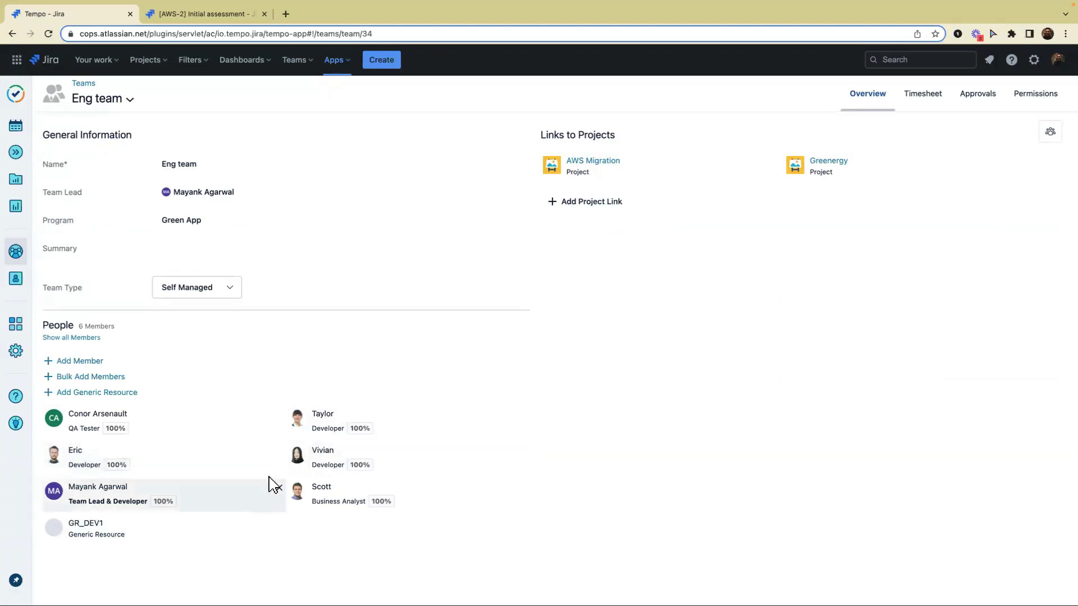
pyautogui.click(522, 437)
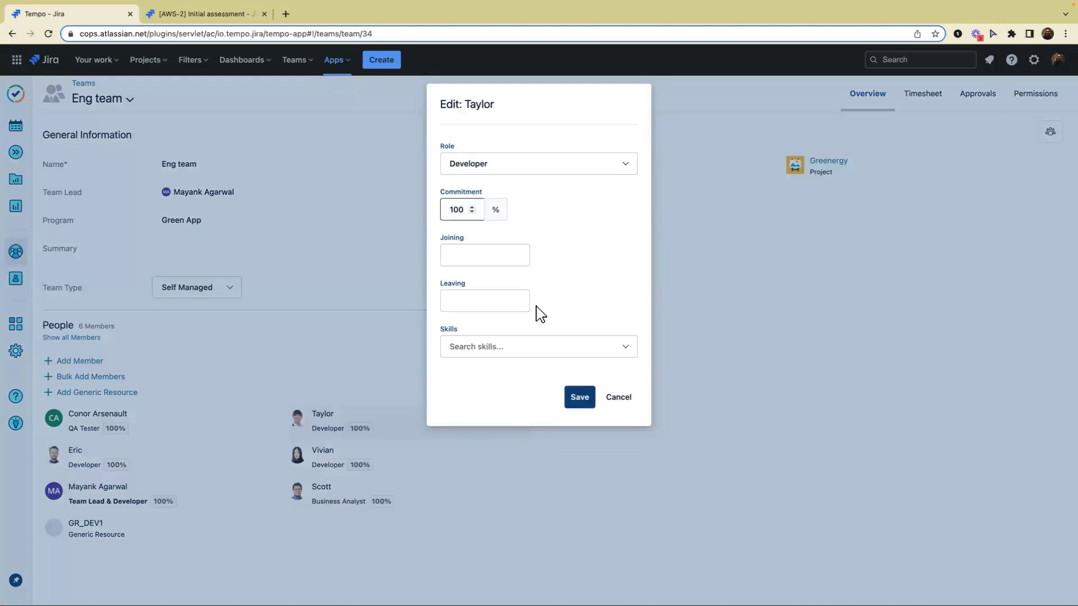
pyautogui.click(623, 399)
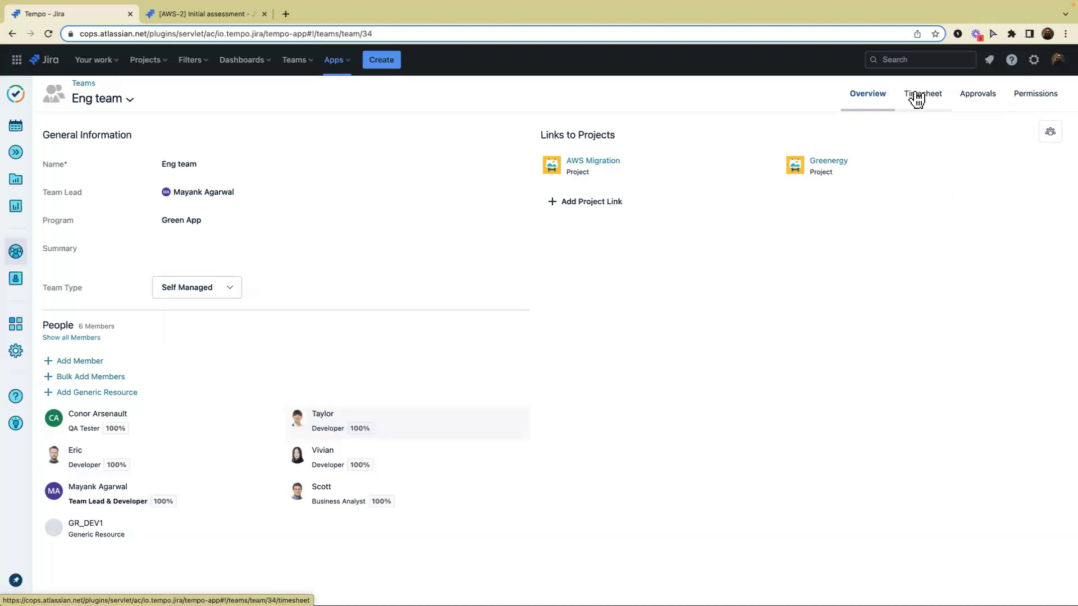
# Go back from Eng team's overview through its capacity page to the capacity dashboard for all selected teams.
pyautogui.moveTo(989, 165)
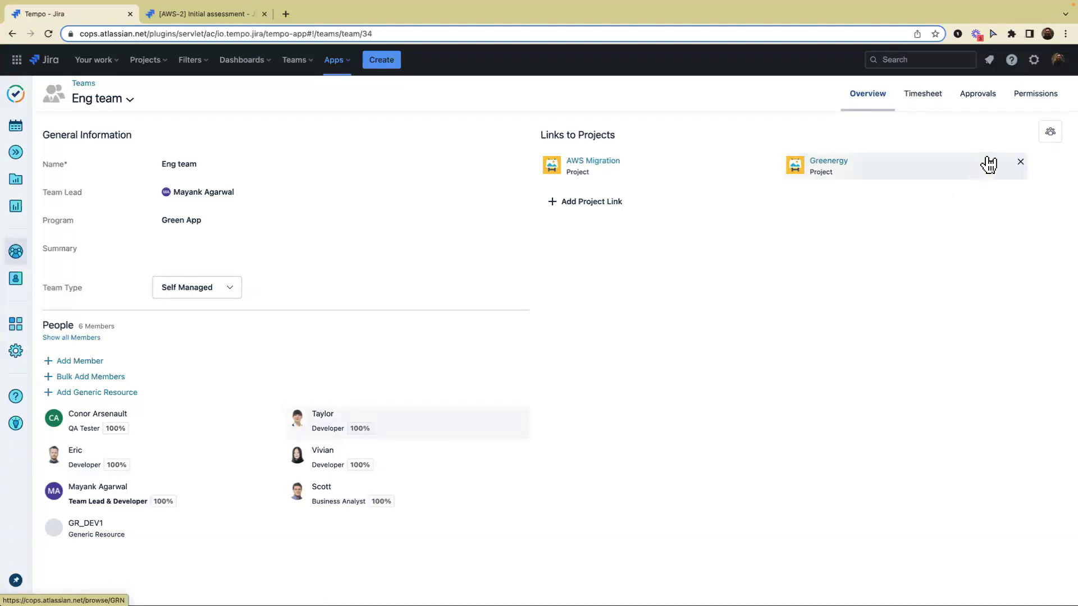
pyautogui.click(1050, 136)
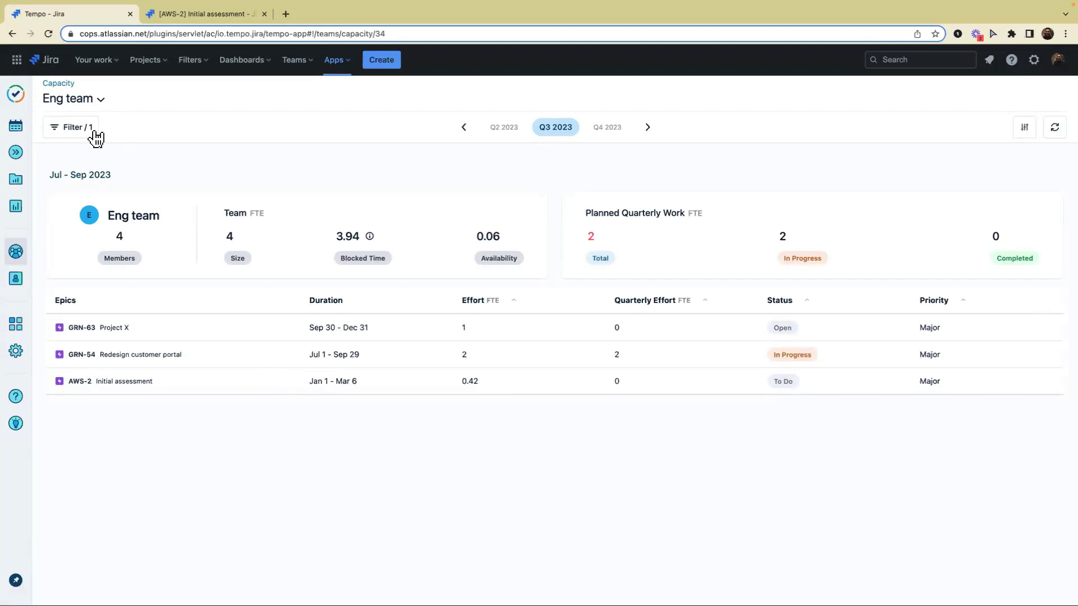
pyautogui.click(58, 84)
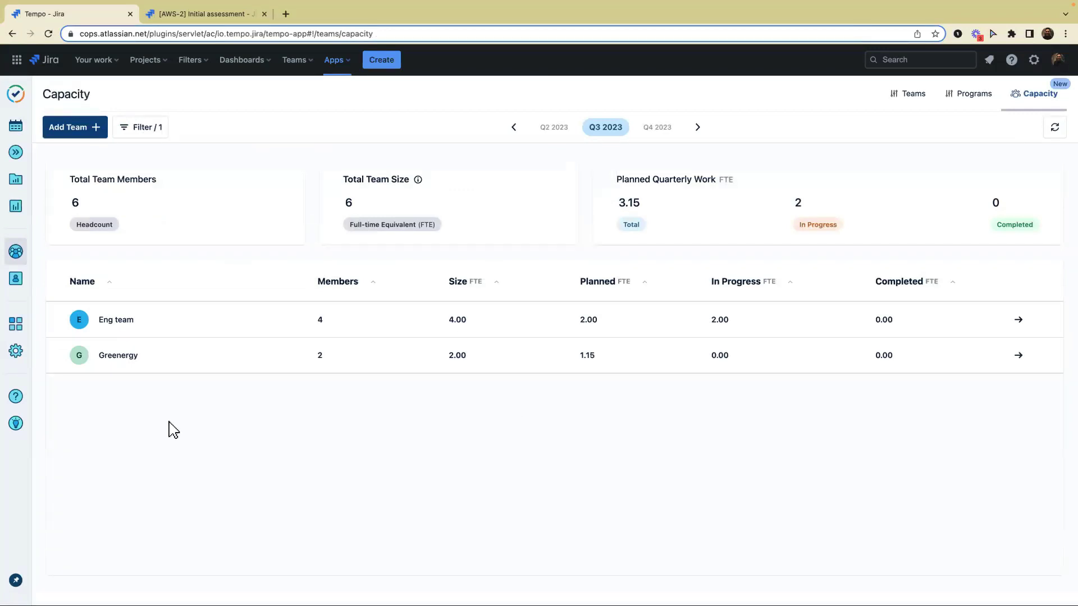
pyautogui.click(177, 17)
pyautogui.click(90, 17)
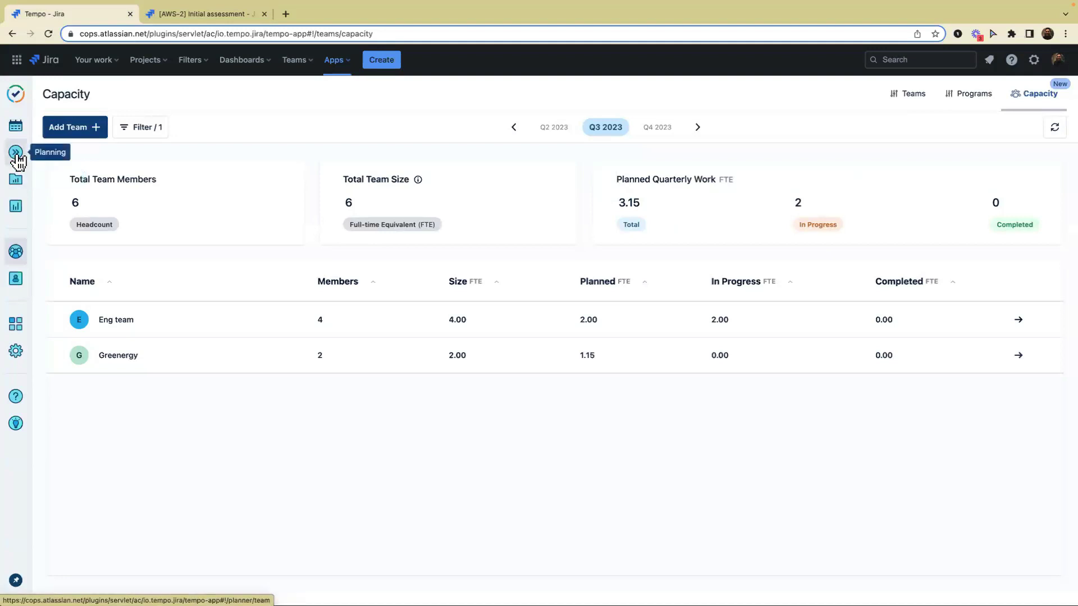
# Open the team planning timeline and add GR Teams to the displayed teams.
pyautogui.click(18, 159)
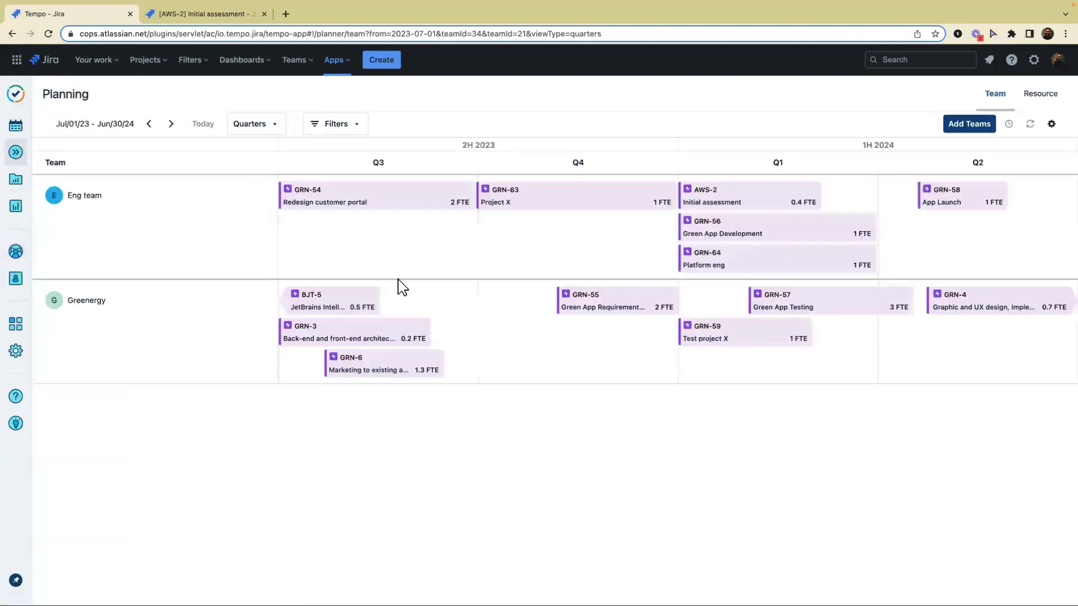
pyautogui.moveTo(802, 205)
pyautogui.click(969, 124)
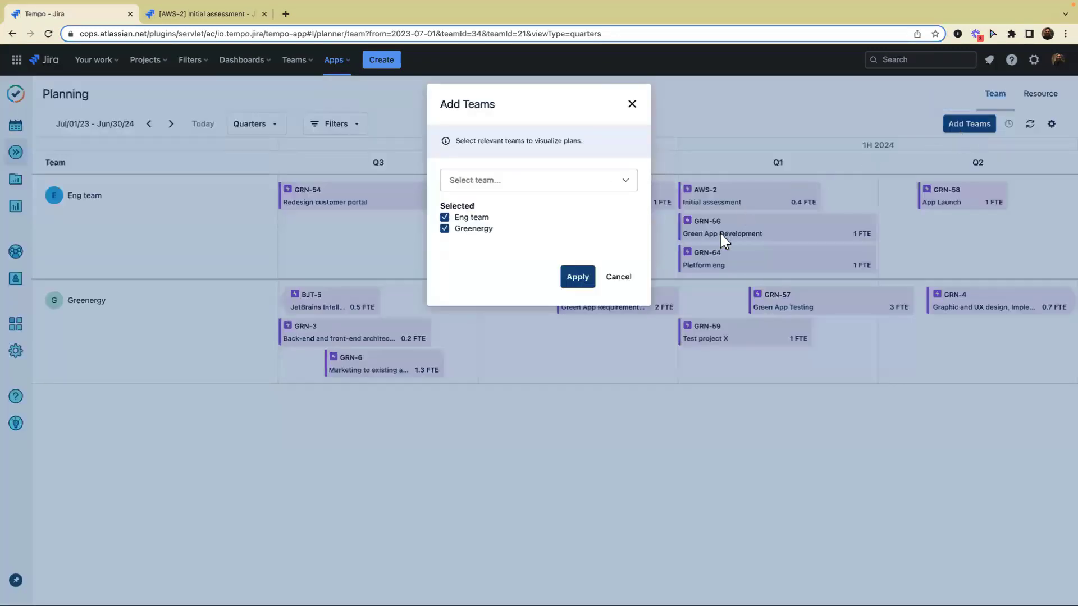
pyautogui.click(619, 278)
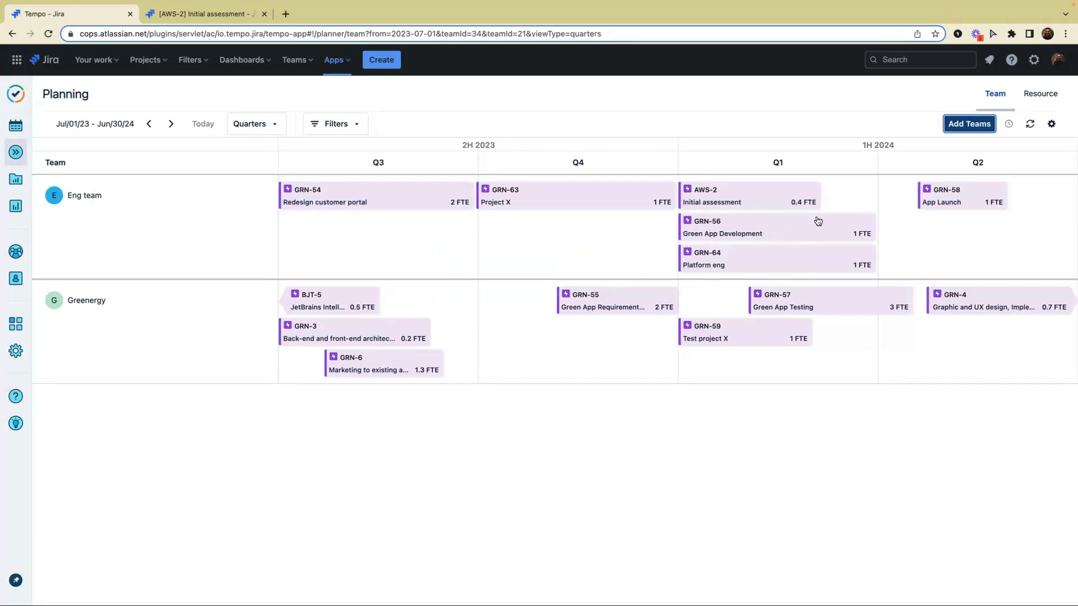
pyautogui.click(978, 131)
pyautogui.click(507, 184)
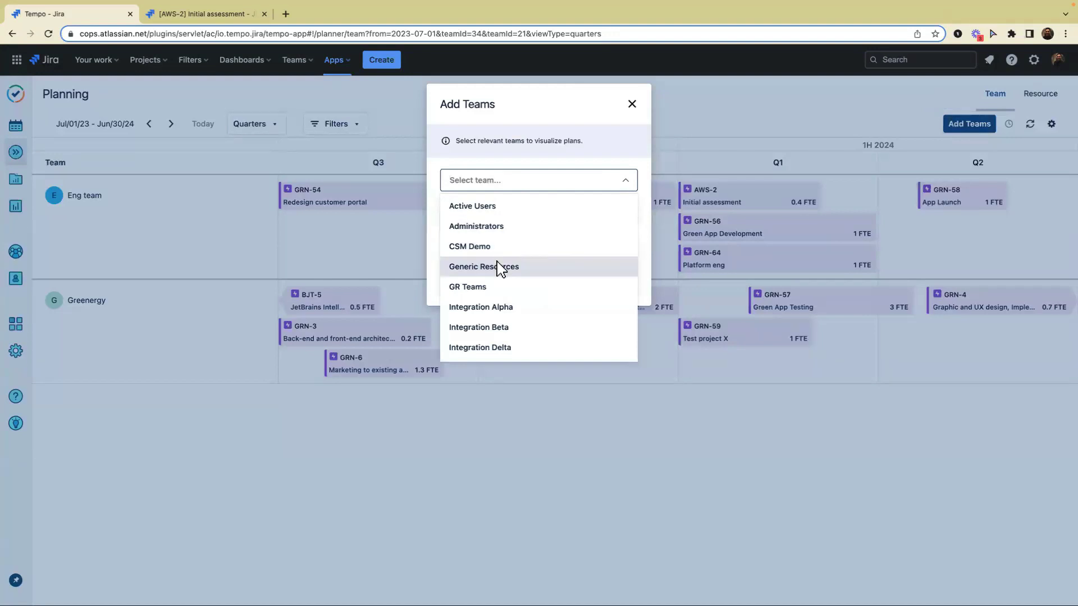
pyautogui.click(497, 290)
pyautogui.click(570, 293)
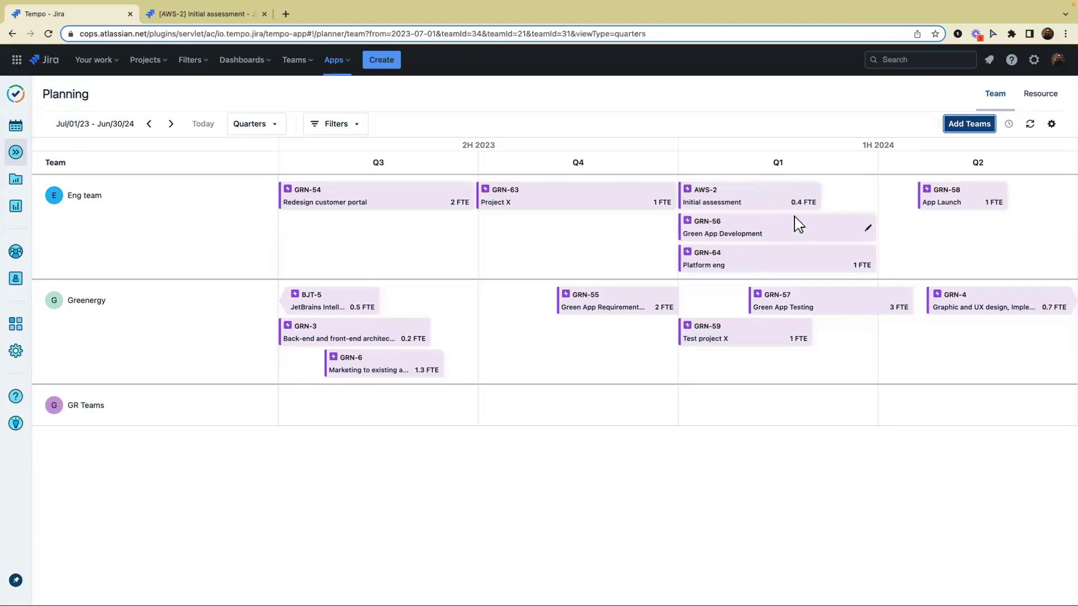
# Check which Tempo teams the AWS-2 epic can be assigned to and close its details without changes.
pyautogui.click(811, 201)
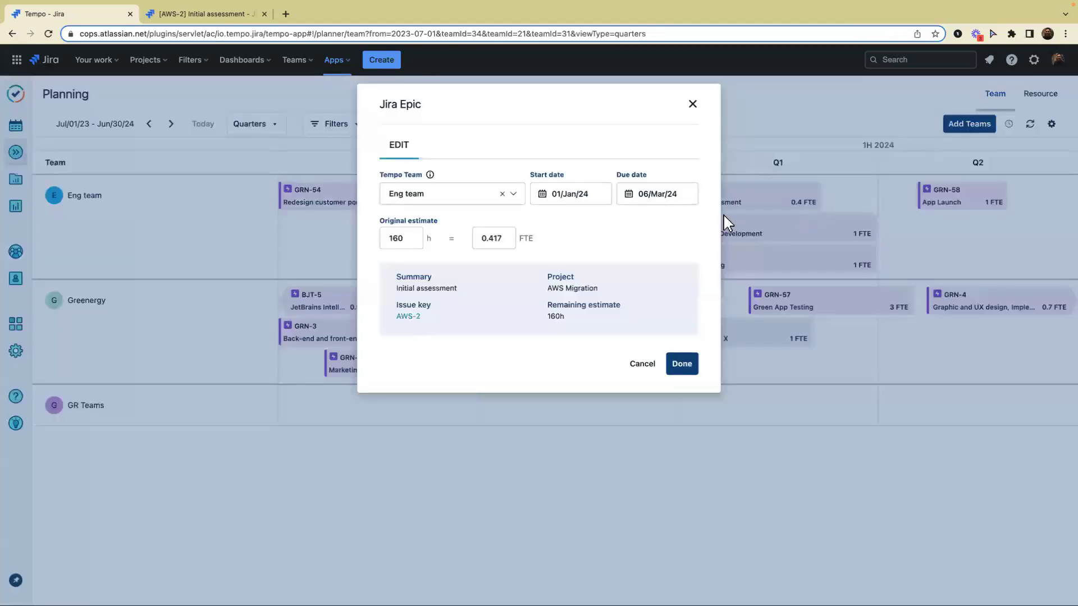
pyautogui.click(450, 198)
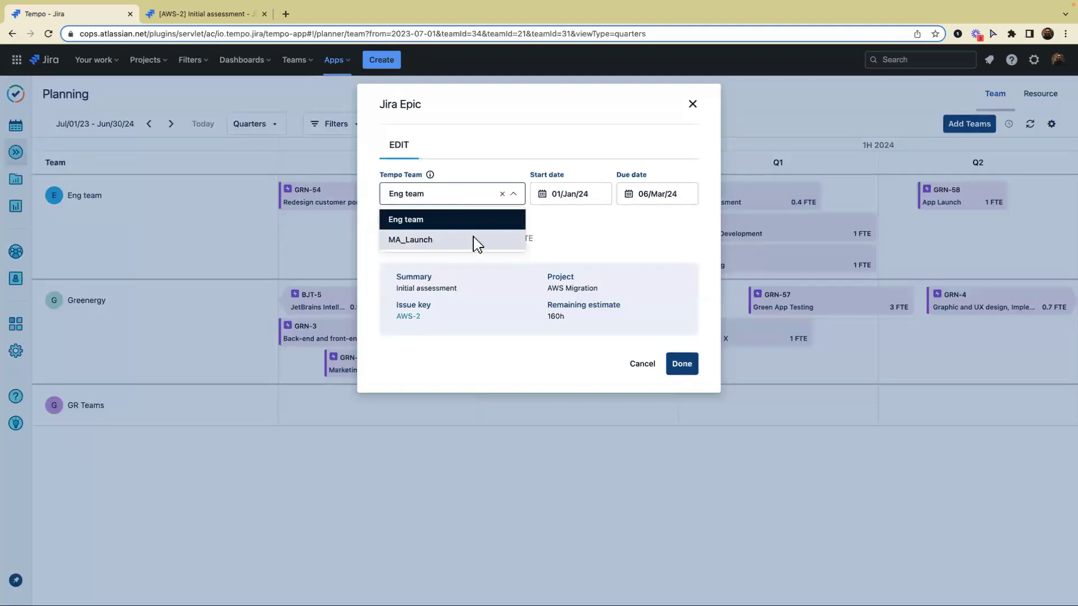
pyautogui.click(683, 365)
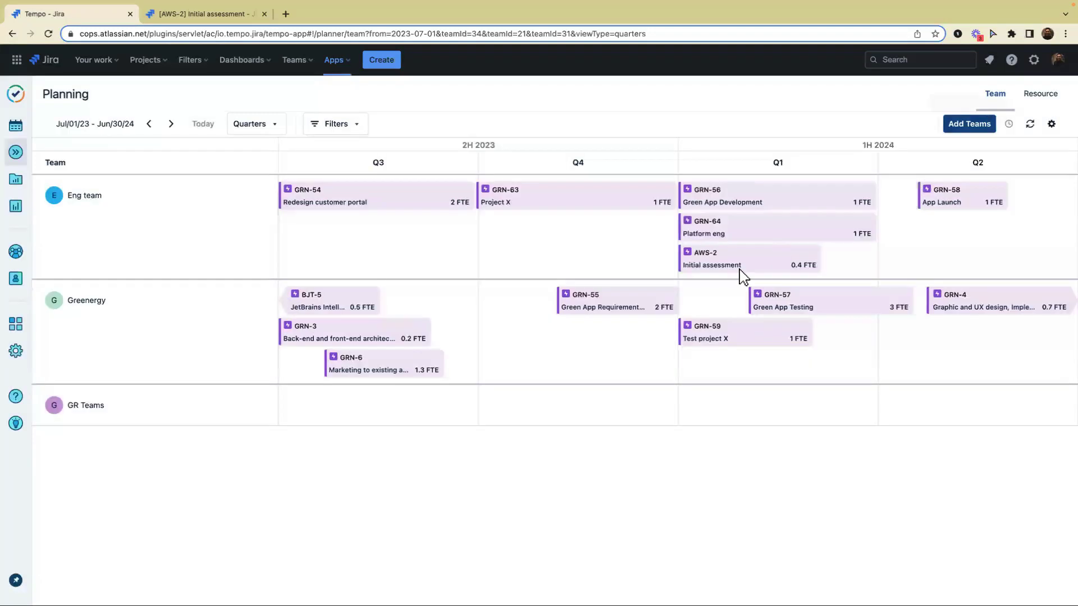
# Search for "launch" among the available teams and add MA_Launch to the planning timeline.
pyautogui.click(949, 128)
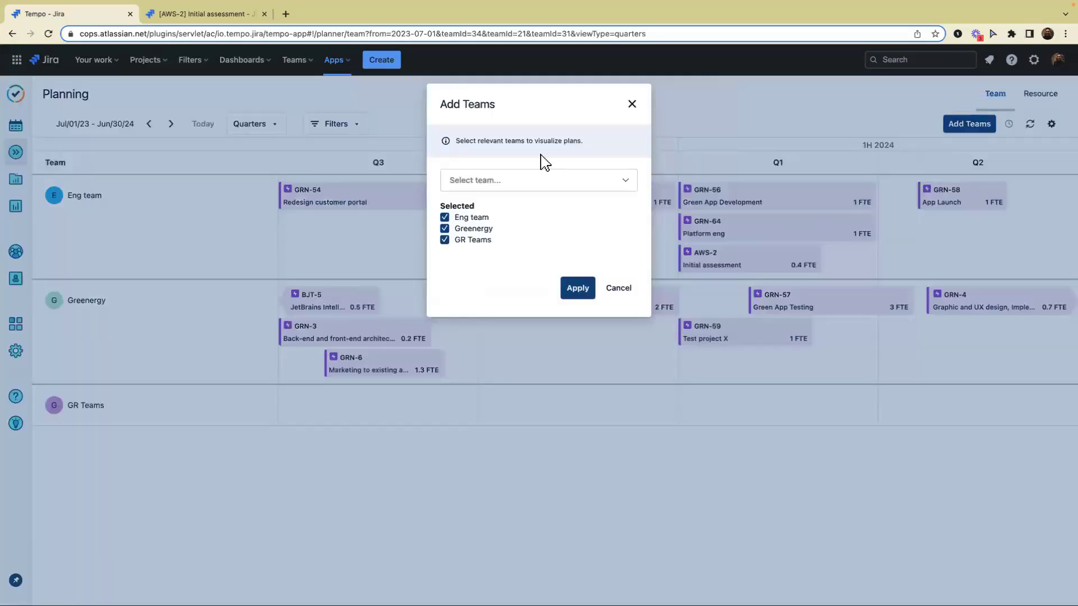
pyautogui.click(515, 180)
pyautogui.write('launch')
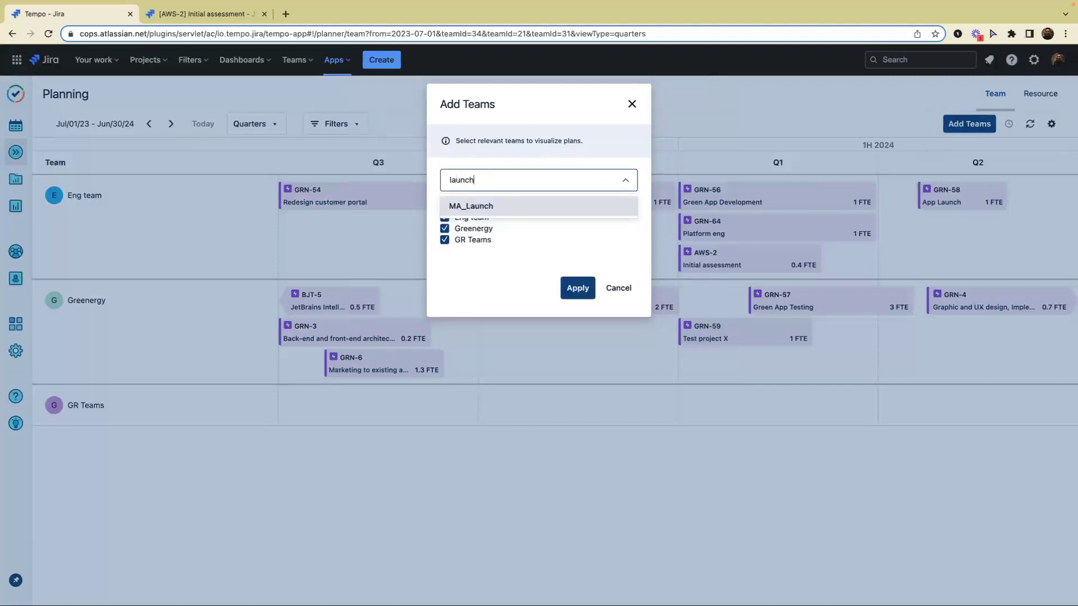
pyautogui.click(509, 208)
pyautogui.click(576, 289)
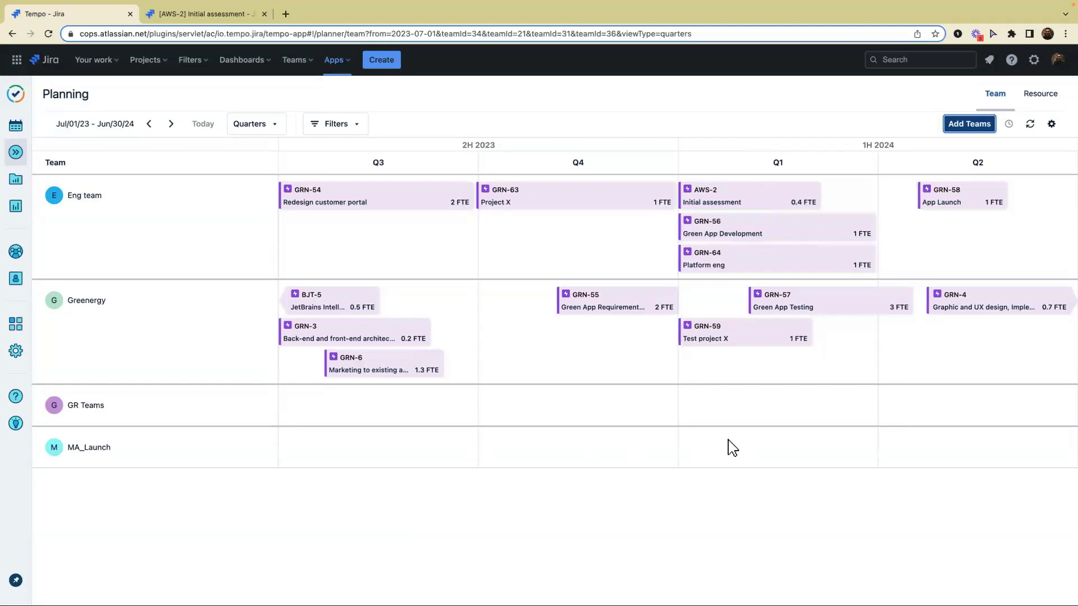
# Reassign the AWS-2 Initial assessment epic from Eng team to the MA_Launch team.
pyautogui.click(813, 202)
pyautogui.click(462, 196)
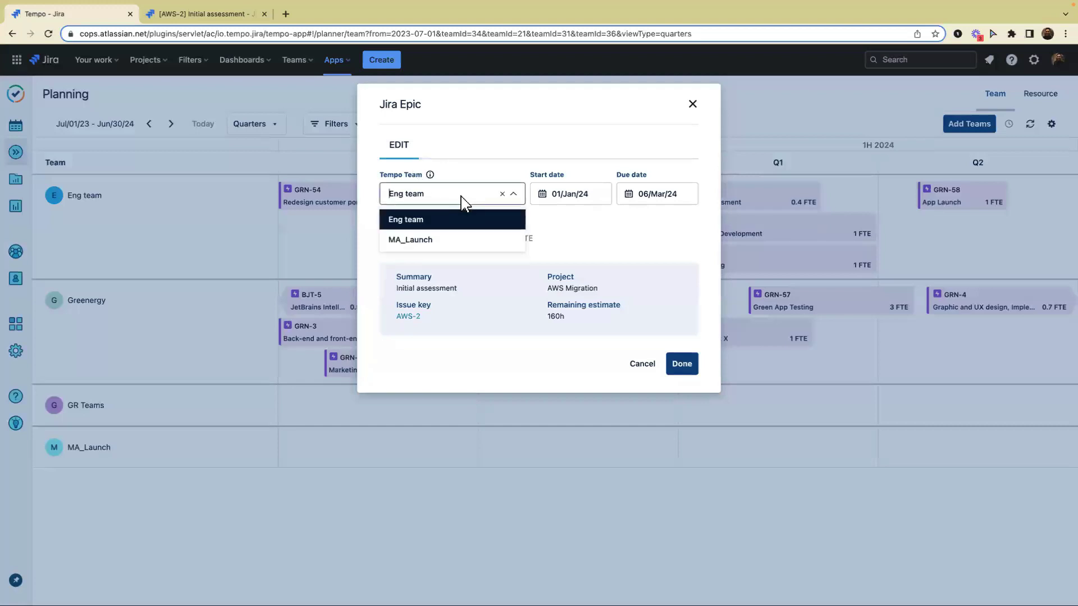
pyautogui.click(418, 240)
pyautogui.click(674, 372)
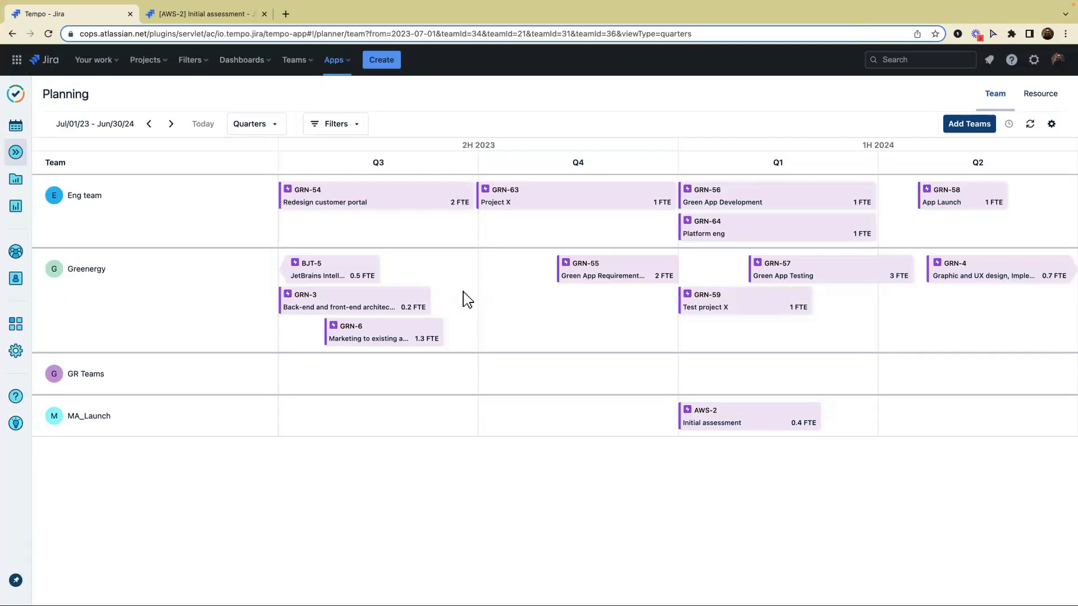
# Return to the capacity dashboard and add the Generic Resources team to it.
pyautogui.click(17, 254)
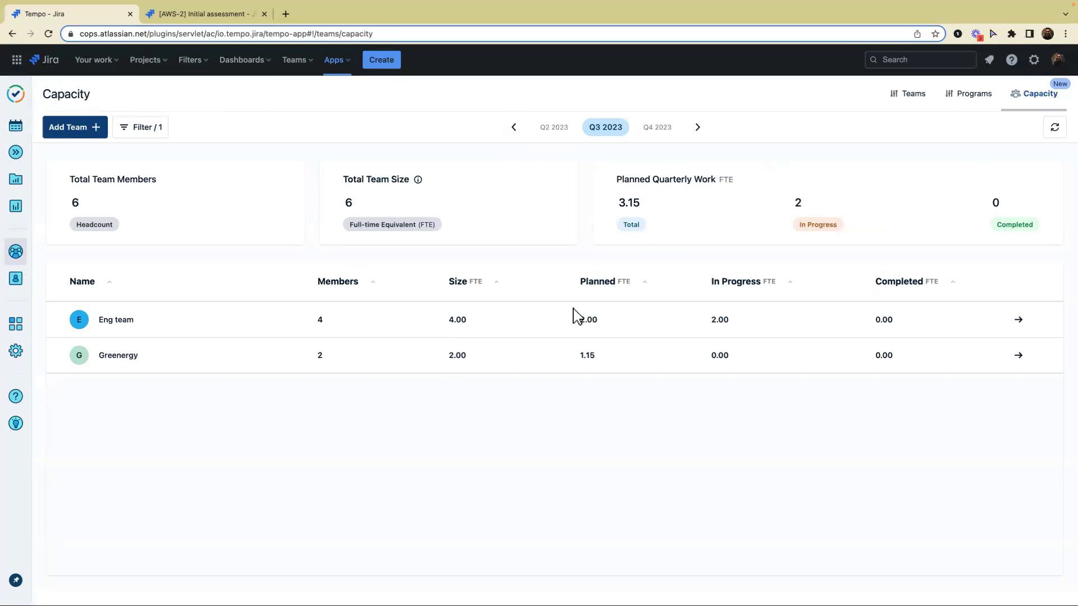
pyautogui.click(74, 132)
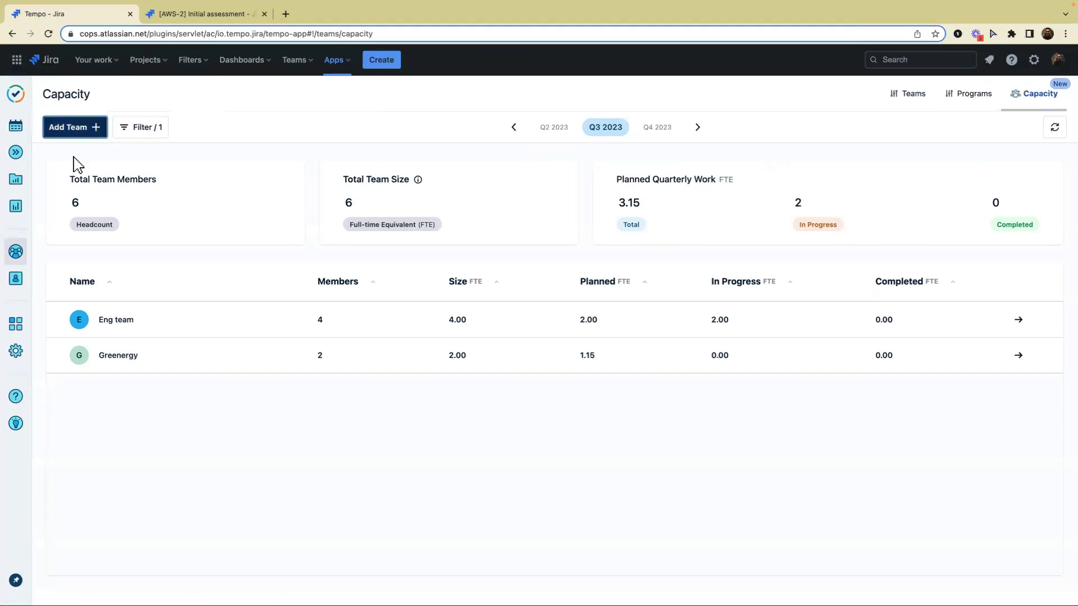
pyautogui.click(459, 181)
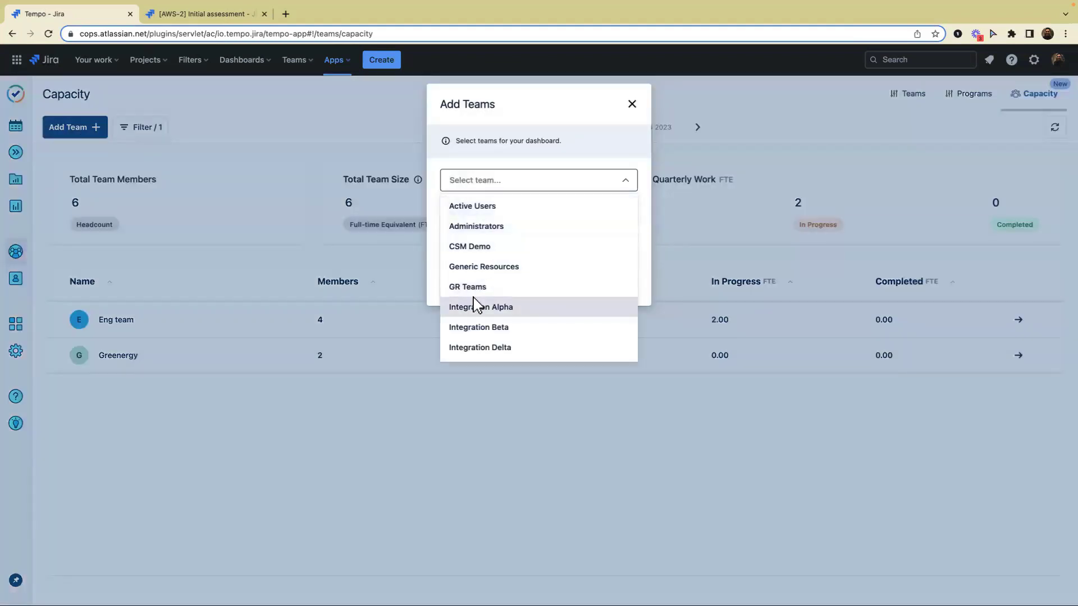
pyautogui.scroll(-1, 484, 306)
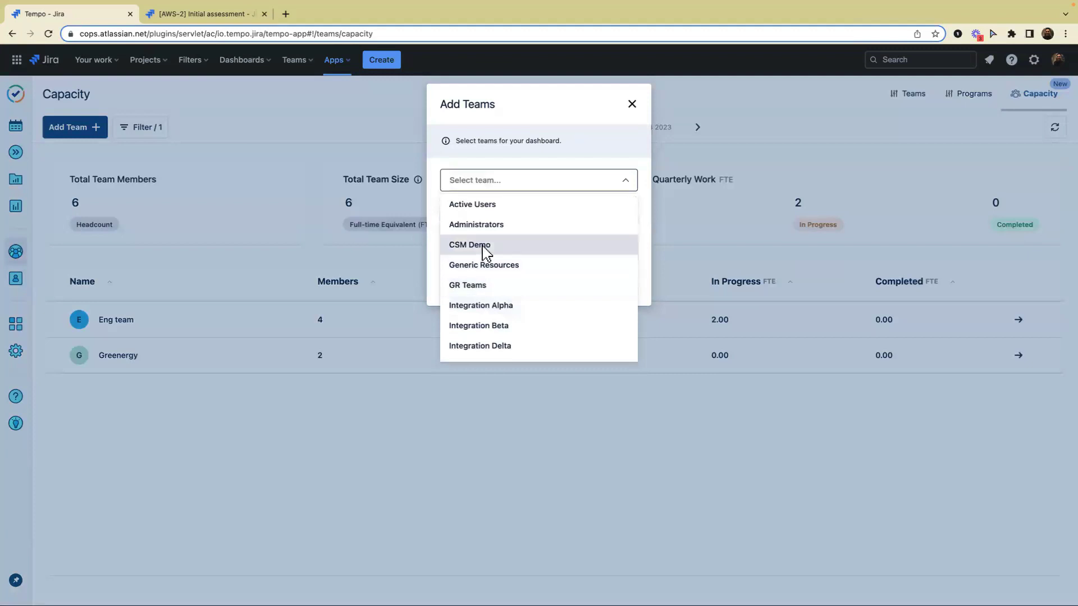
pyautogui.click(484, 266)
pyautogui.click(569, 289)
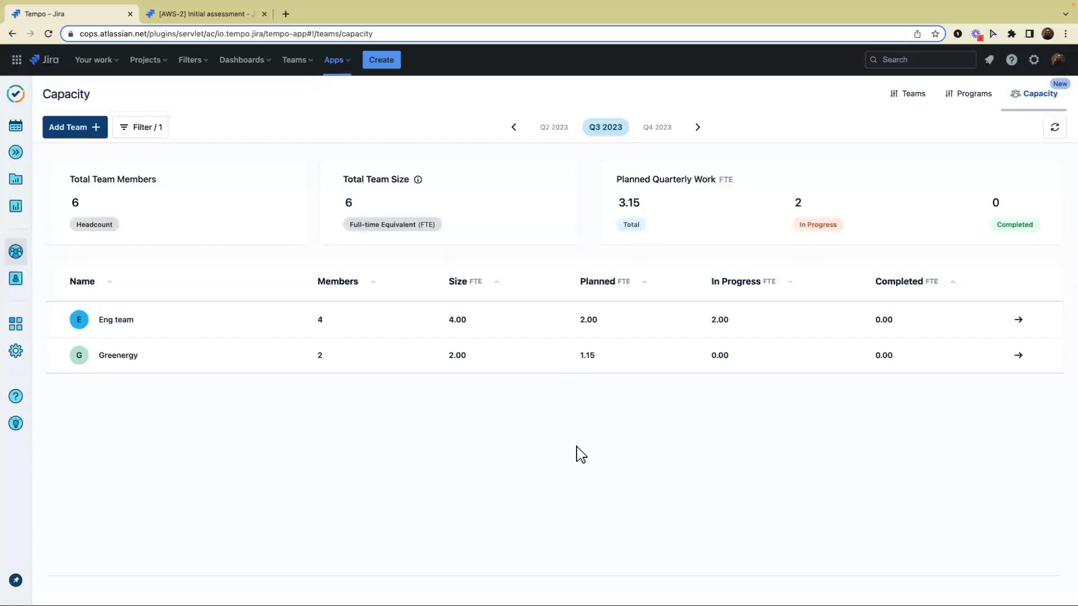
# Remove Eng team, Generic Resources and Greenergy from the capacity dashboard.
pyautogui.click(82, 134)
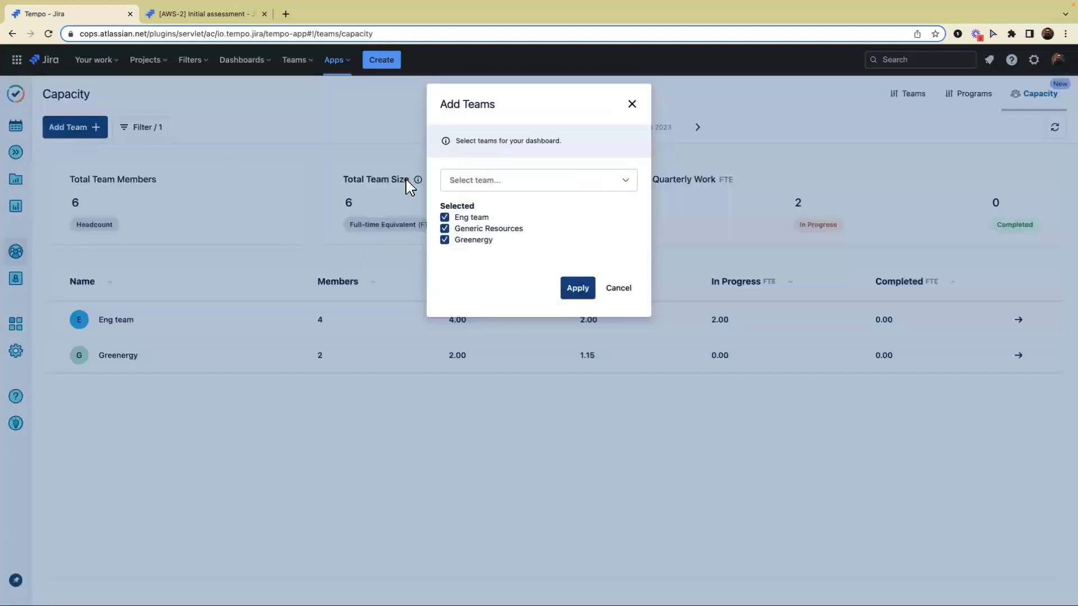
pyautogui.click(478, 219)
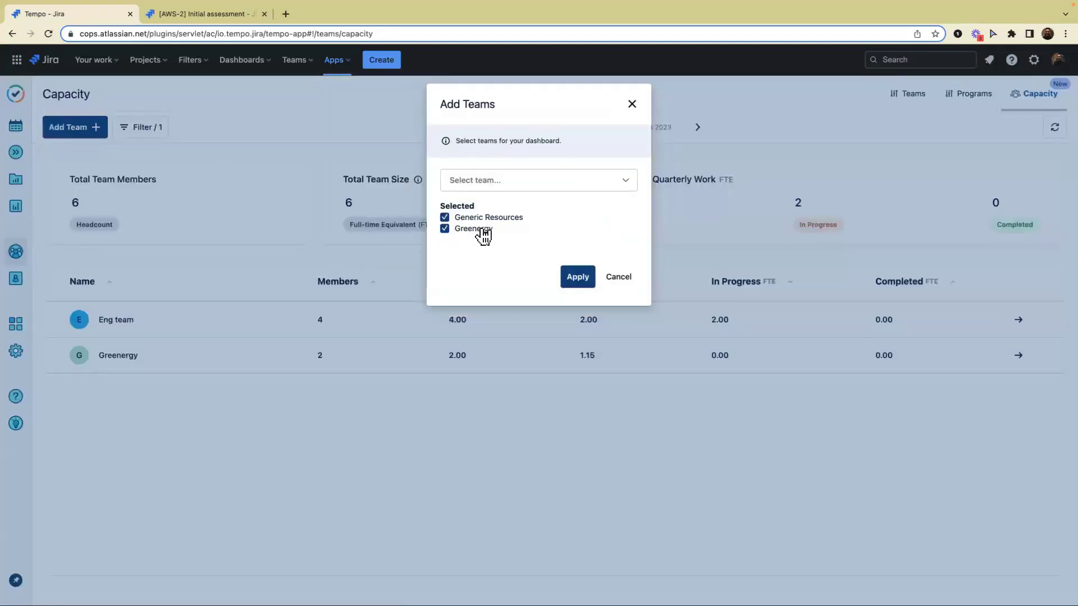
pyautogui.click(477, 219)
pyautogui.click(474, 220)
pyautogui.click(580, 236)
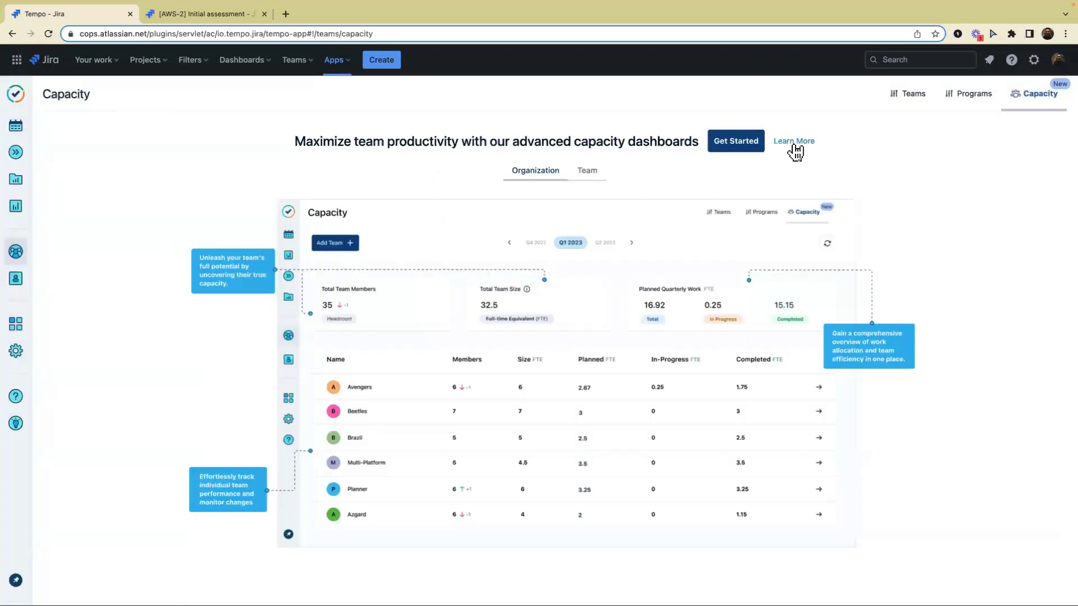
# Open the Learn More page on team capacity dashboards, examine its onboarding video section and feature overview, and return to the Jira capacity page.
pyautogui.click(794, 142)
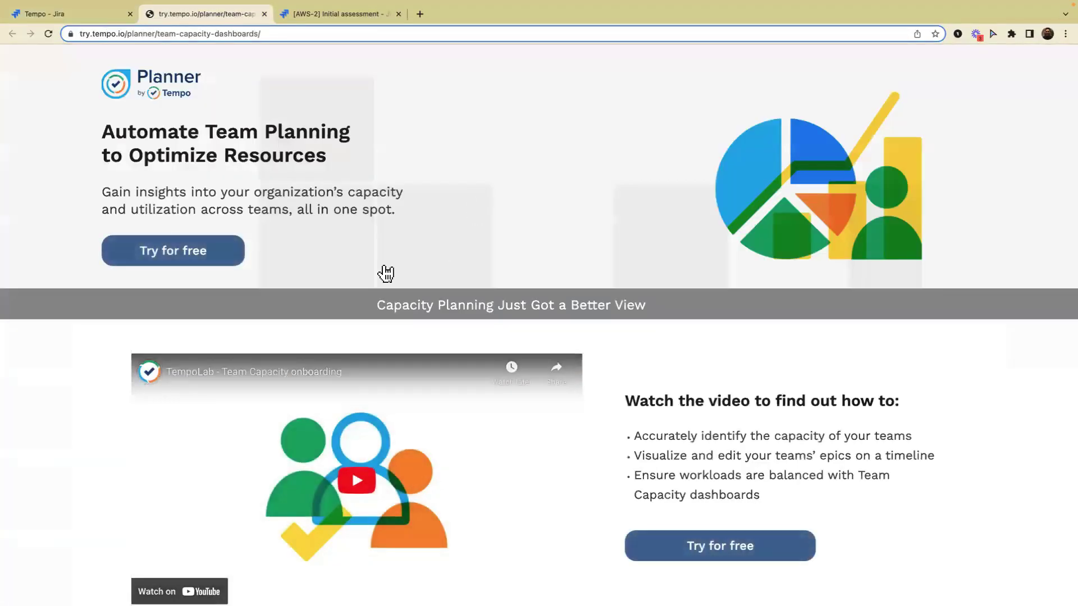
pyautogui.scroll(-1, 386, 274)
pyautogui.scroll(1, 398, 253)
pyautogui.scroll(-2, 332, 269)
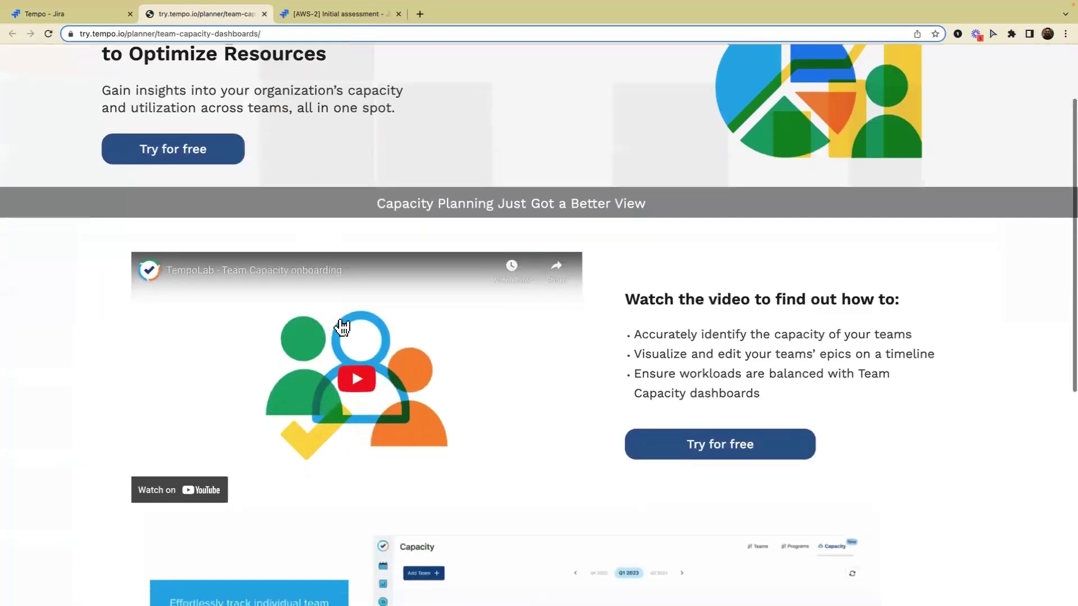
pyautogui.scroll(1, 354, 373)
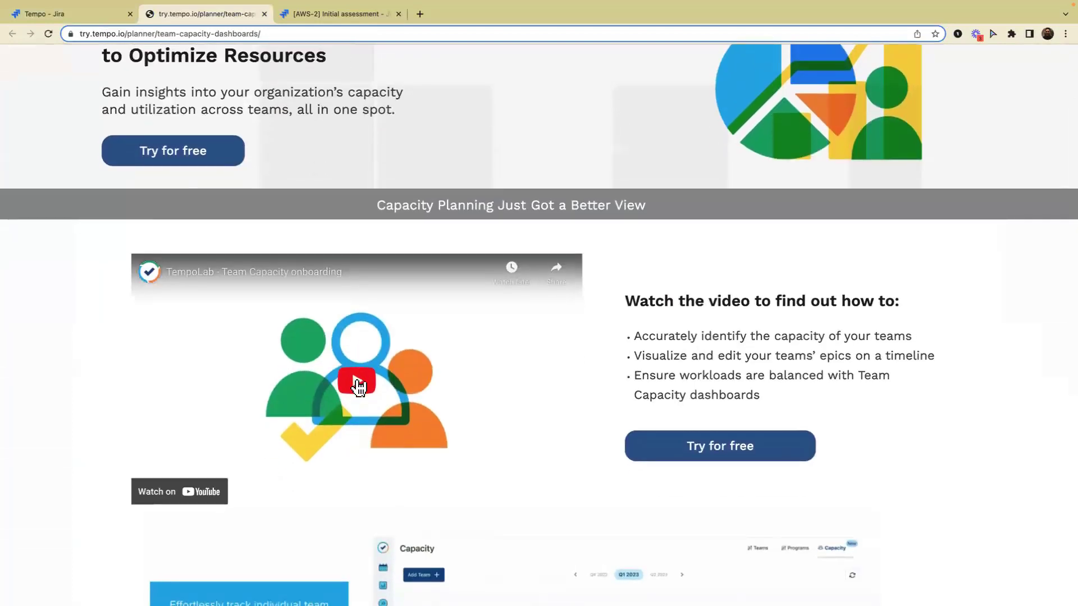
pyautogui.scroll(-1, 354, 376)
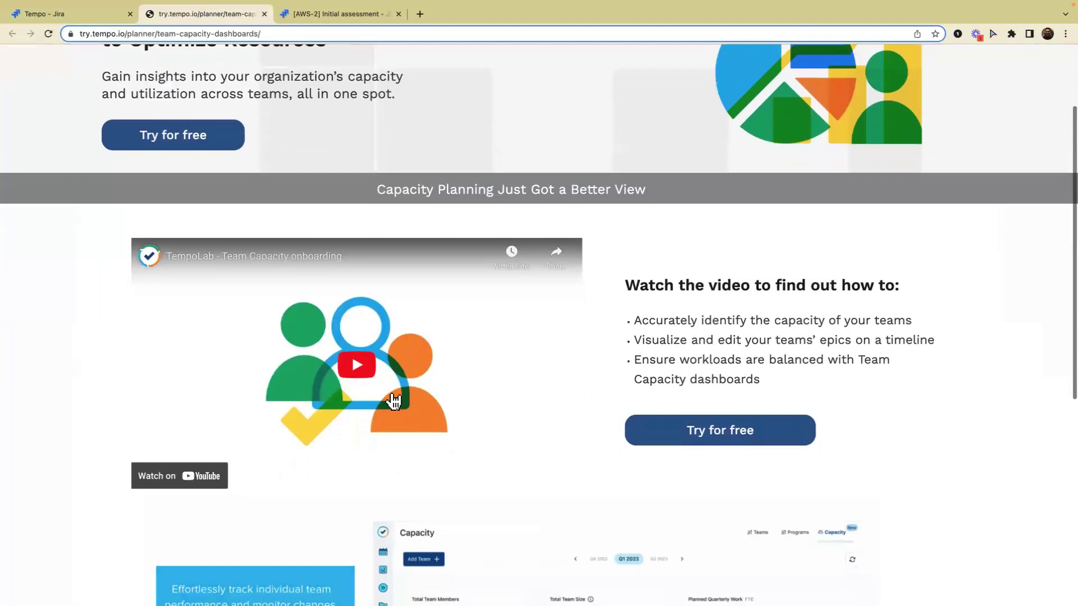
pyautogui.scroll(-4, 561, 402)
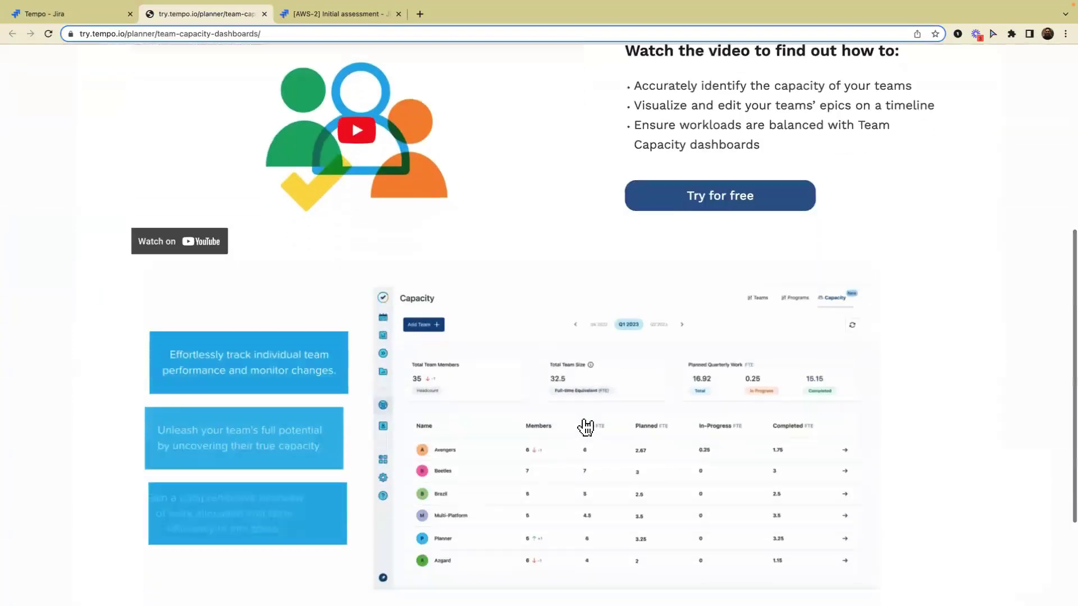
pyautogui.scroll(5, 404, 475)
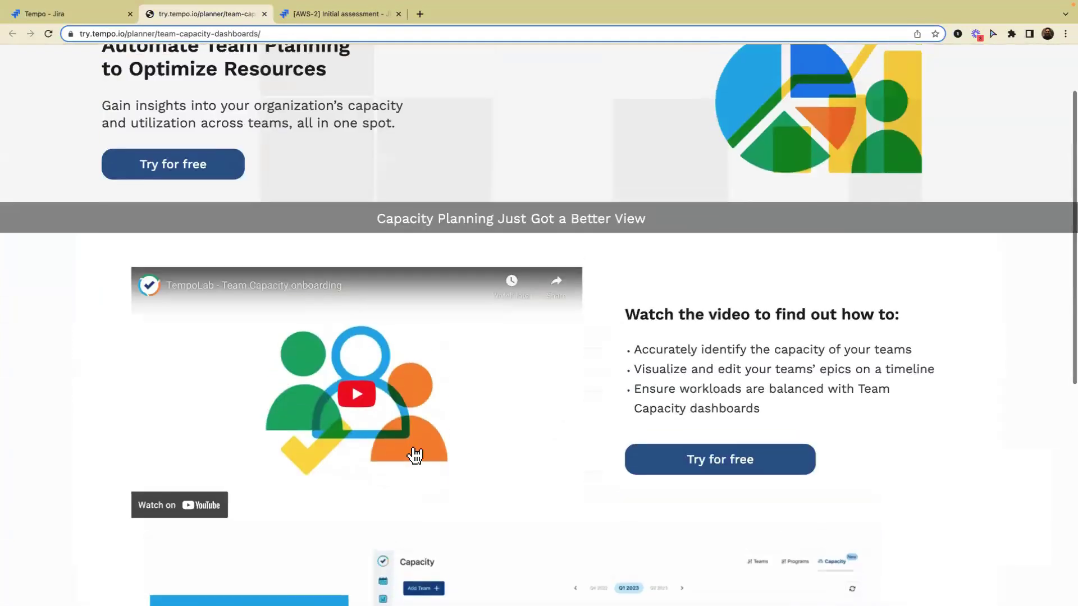
pyautogui.scroll(2, 289, 251)
pyautogui.click(75, 14)
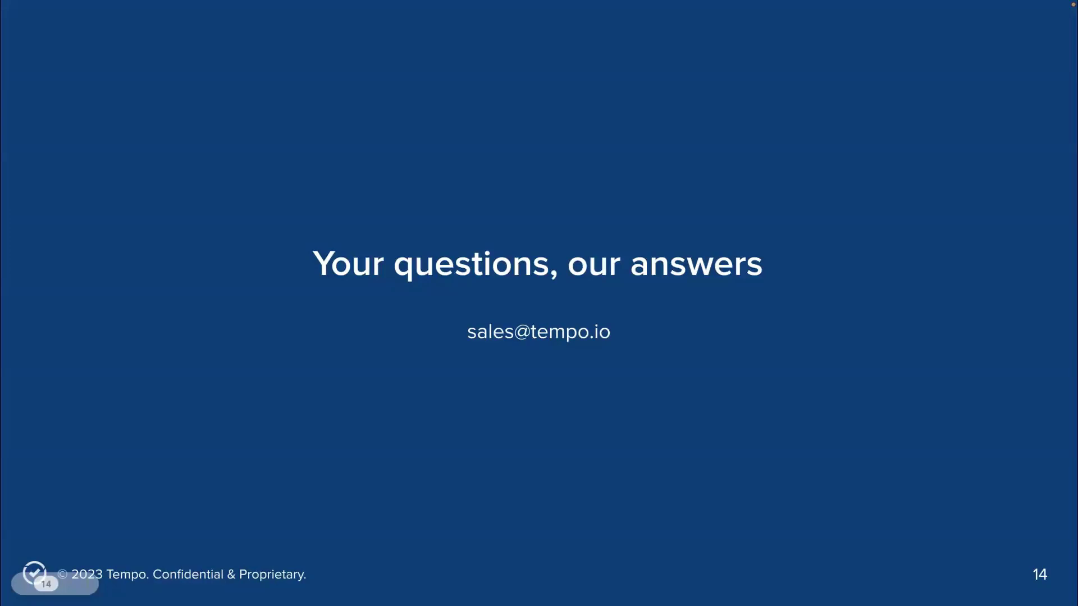
pyautogui.click(144, 282)
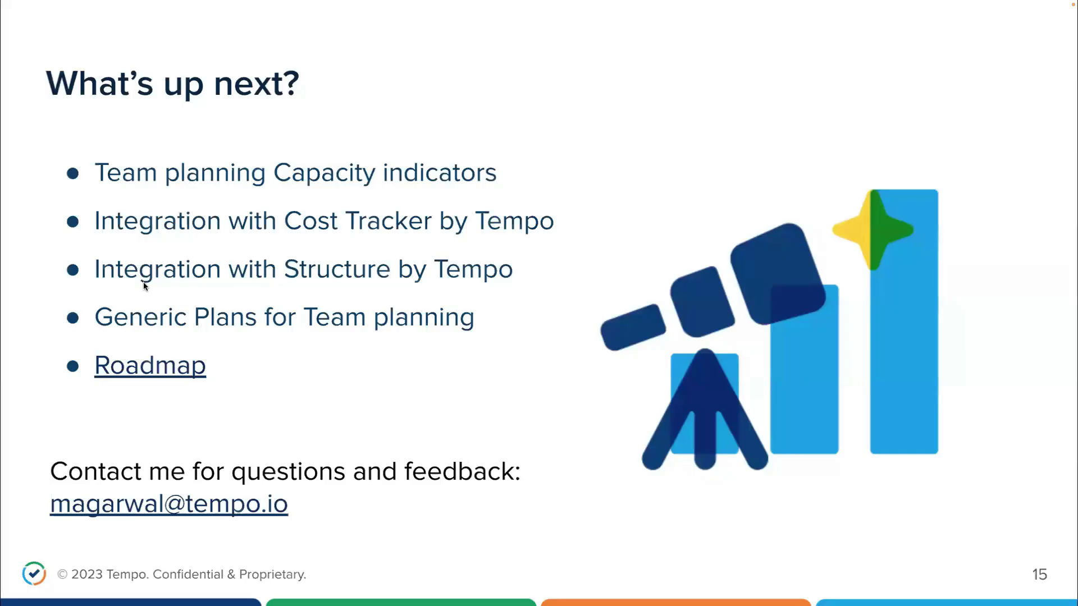
pyautogui.hotkey('ctrl', 'Left')
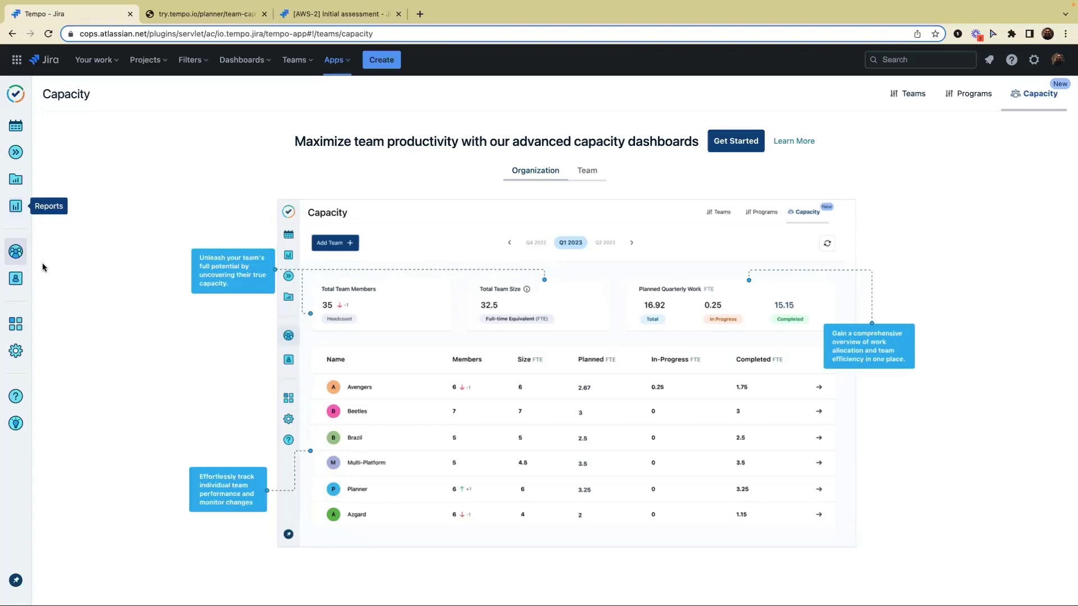
pyautogui.hotkey('ctrl', 'Right')
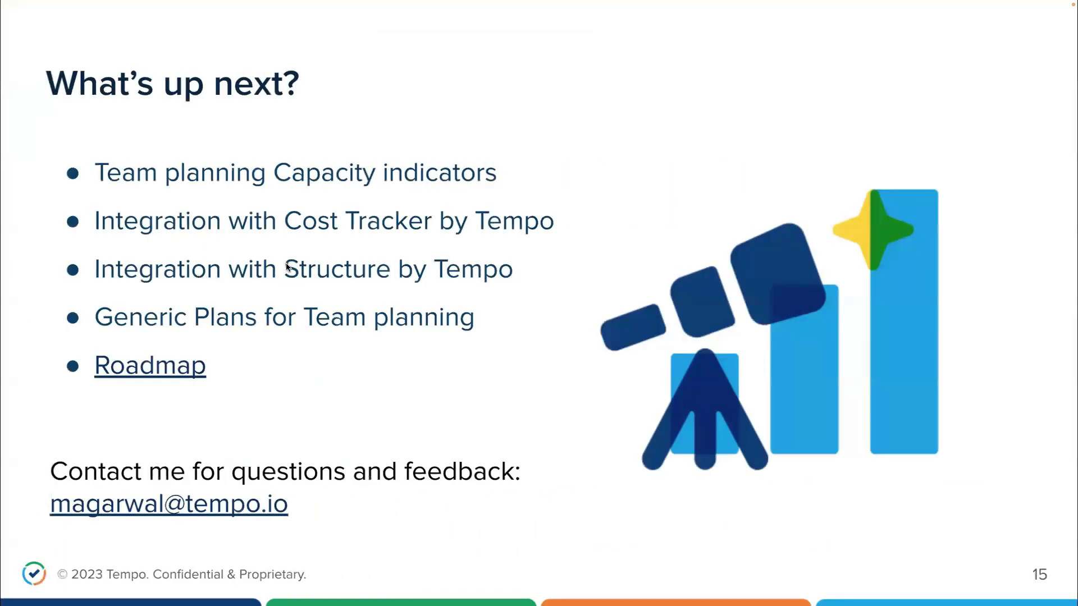
pyautogui.press('Left')
pyautogui.press('Left')
pyautogui.press('Left')
pyautogui.press('Left')
pyautogui.press('Left')
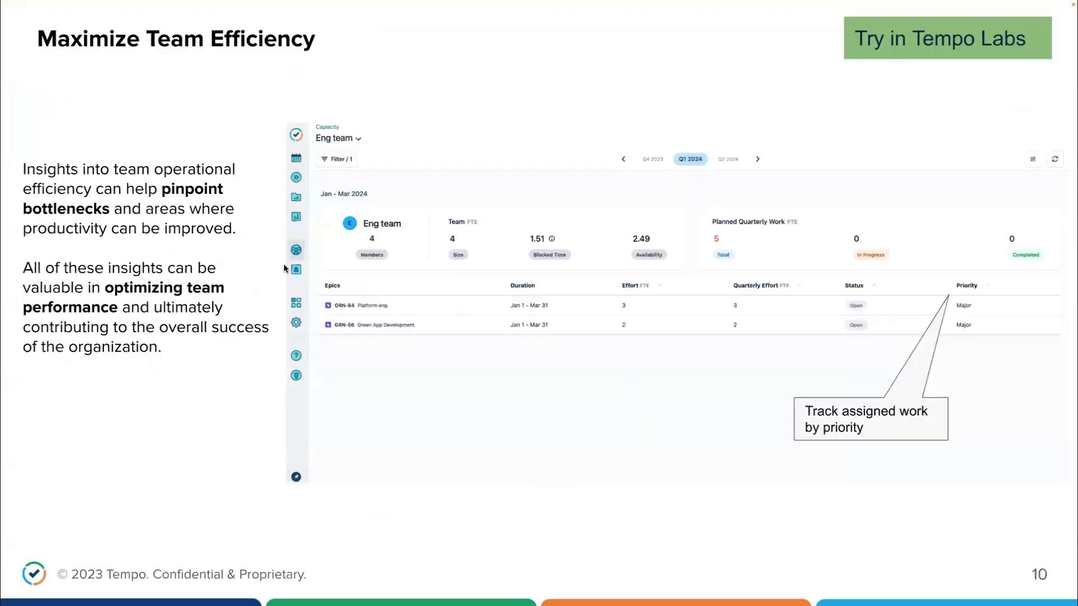
pyautogui.press('Left')
pyautogui.press('Left')
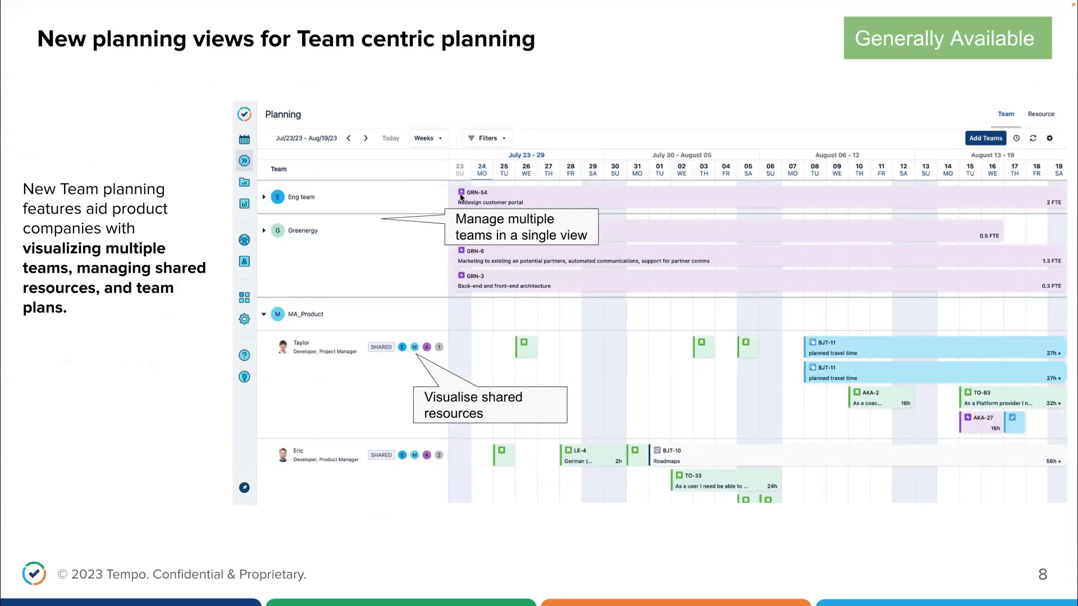
pyautogui.press('Right')
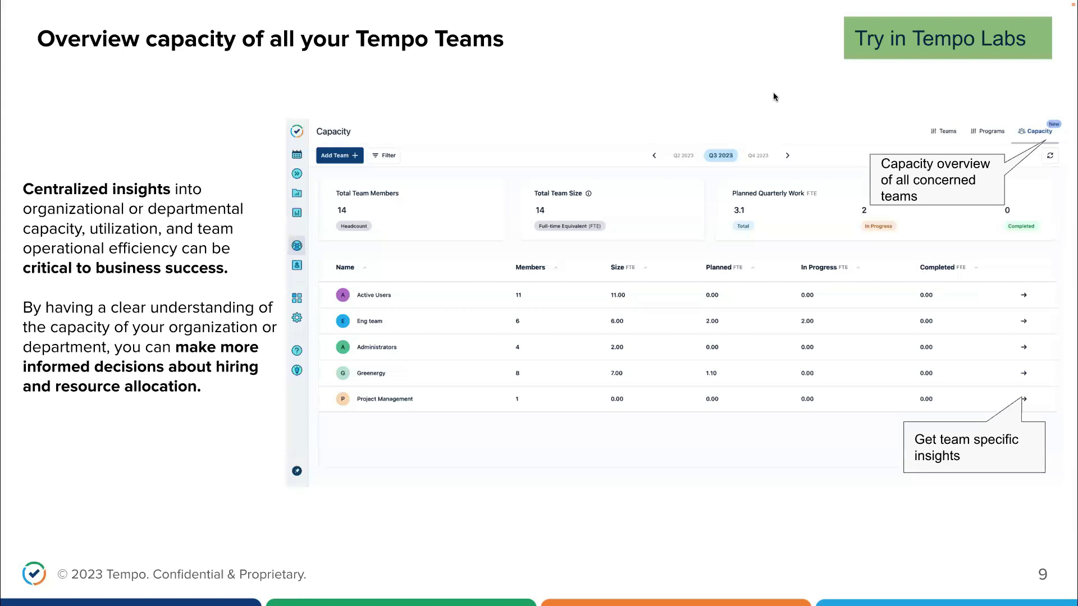
pyautogui.press('Right')
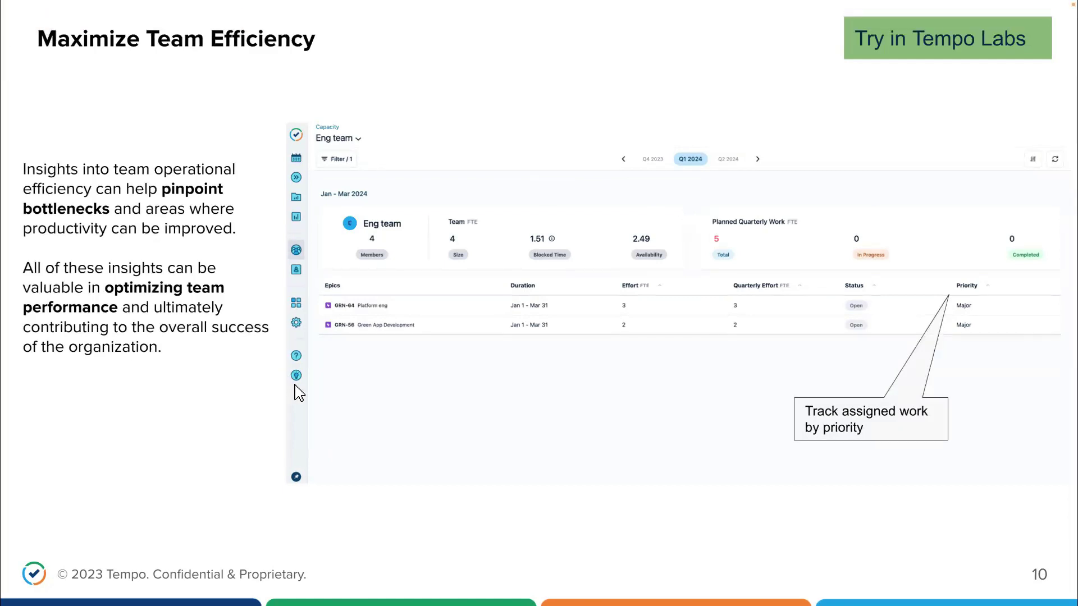
pyautogui.press('Right')
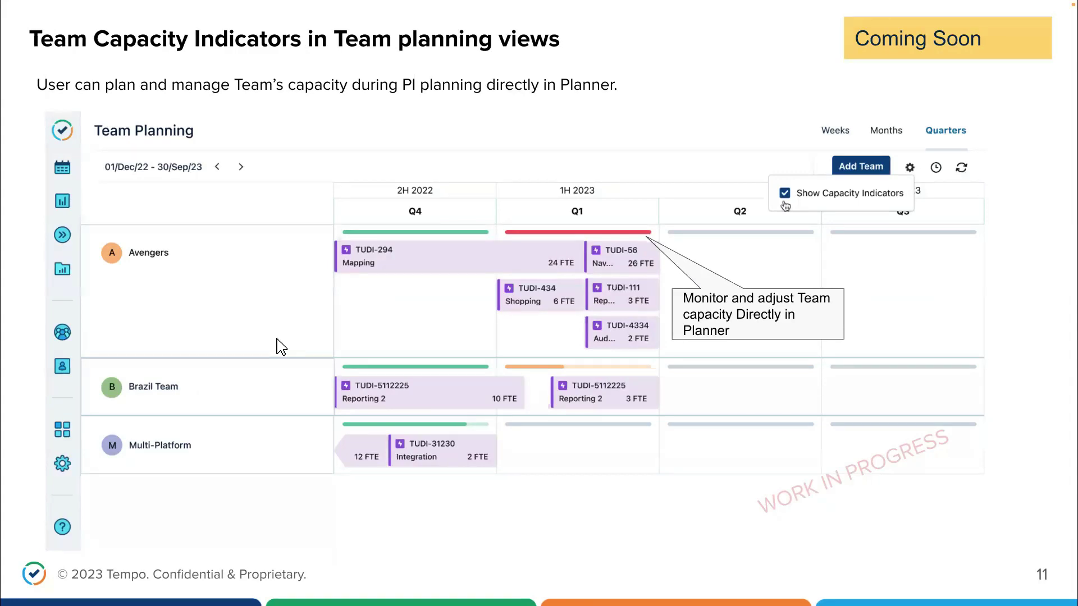
pyautogui.press('Right')
pyautogui.press('Right')
pyautogui.press('Right')
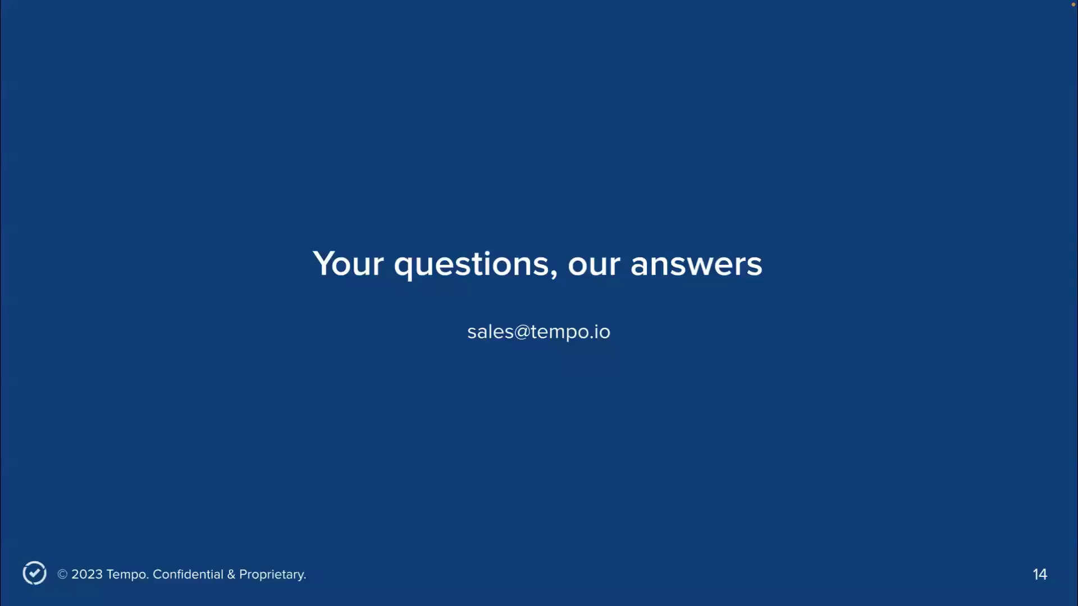
# Switch back to Jira and examine the daily required hours of the staff workload schemes in Tempo's settings.
pyautogui.hotkey('ctrl', 'Left')
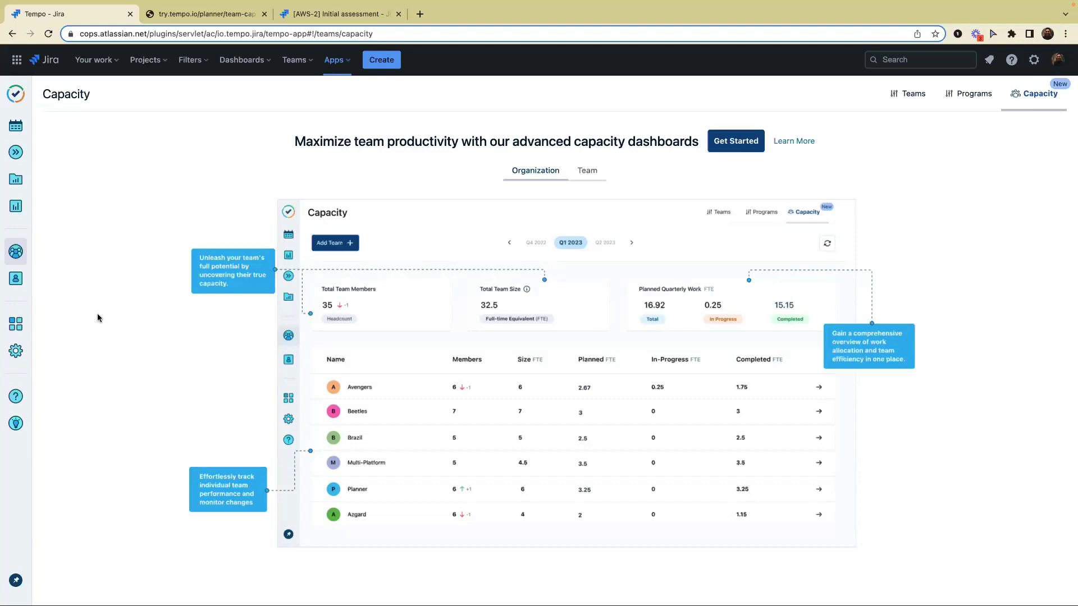
pyautogui.click(17, 353)
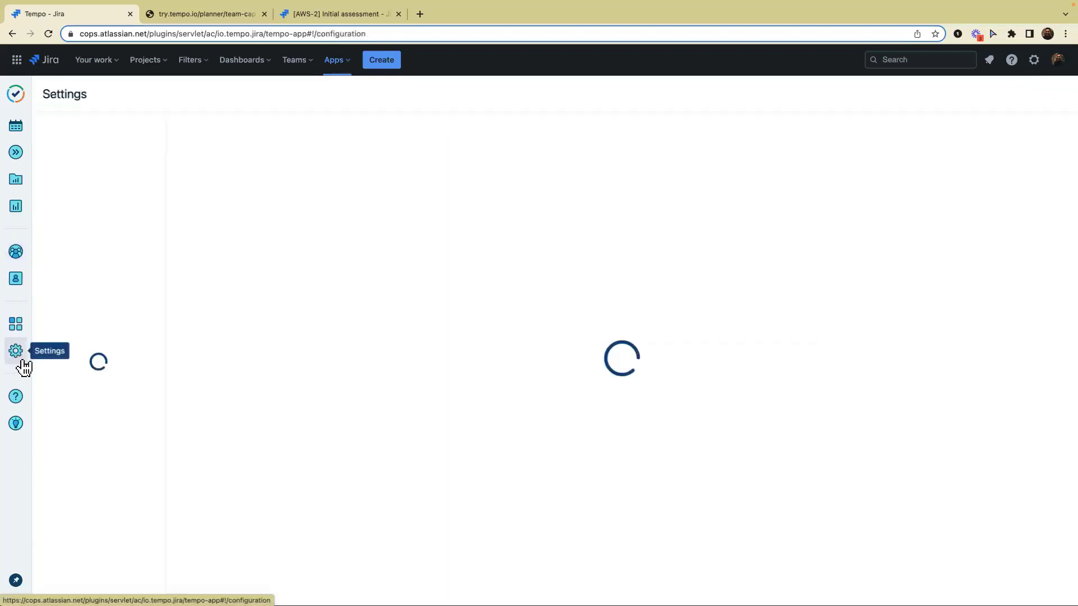
pyautogui.scroll(-3, 82, 272)
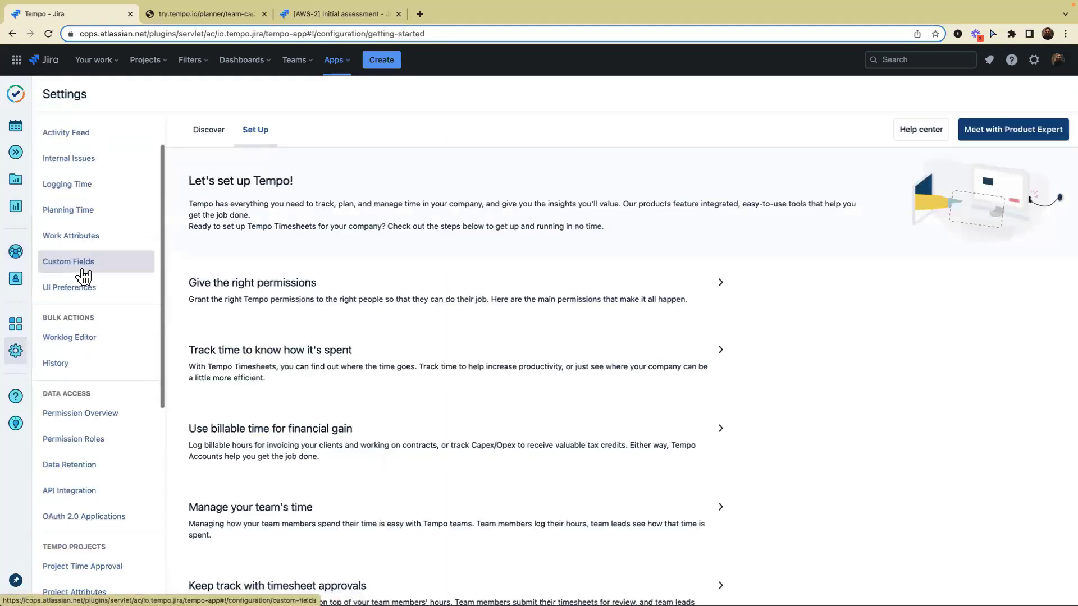
pyautogui.scroll(-6, 89, 365)
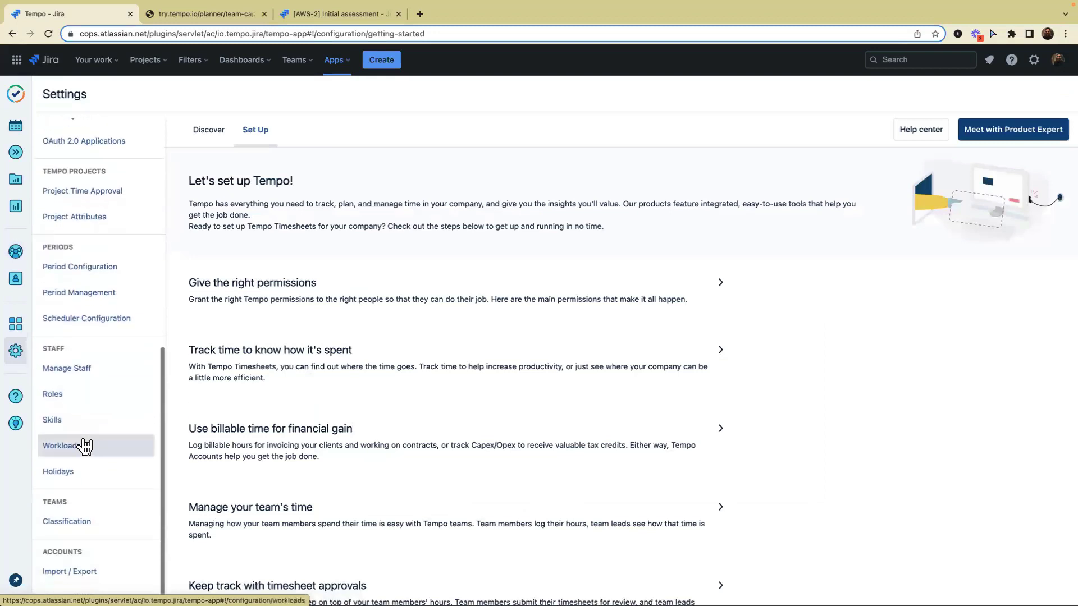
pyautogui.click(93, 447)
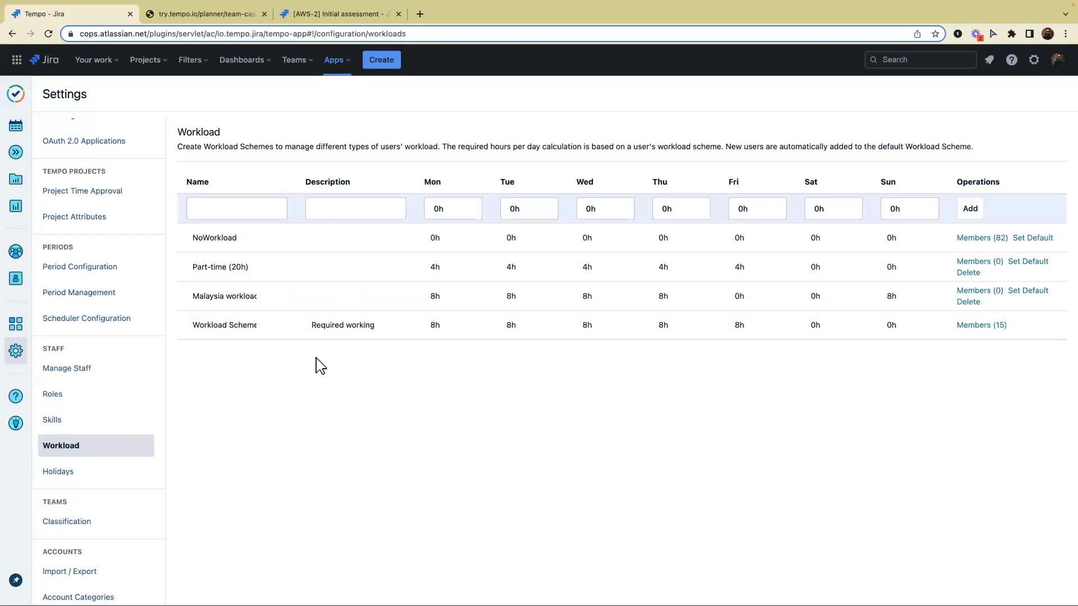
pyautogui.moveTo(277, 334); pyautogui.dragTo(369, 344)
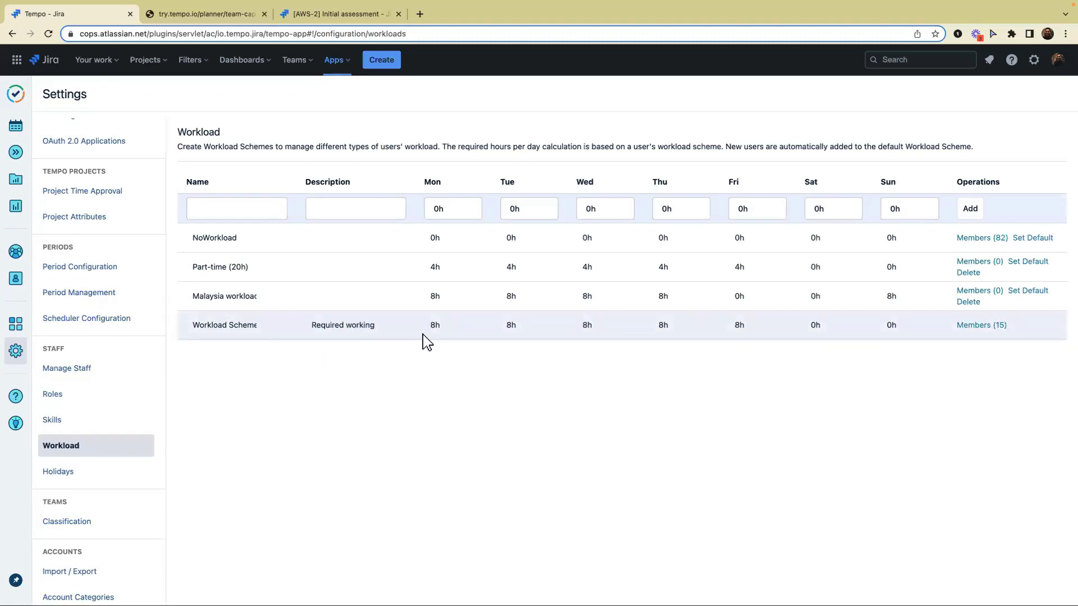
pyautogui.moveTo(426, 335)
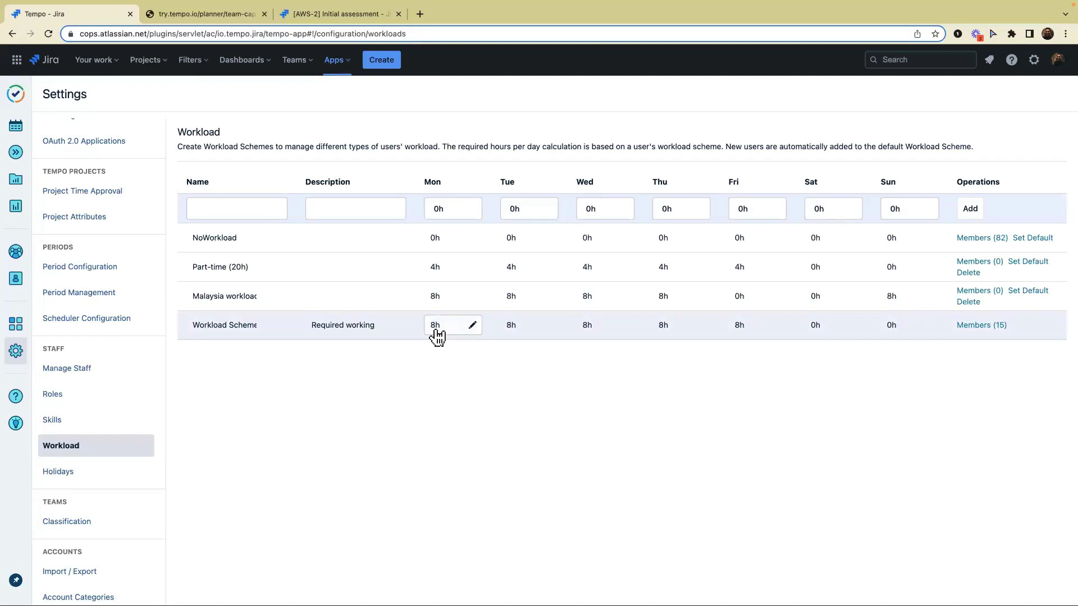
pyautogui.moveTo(431, 276)
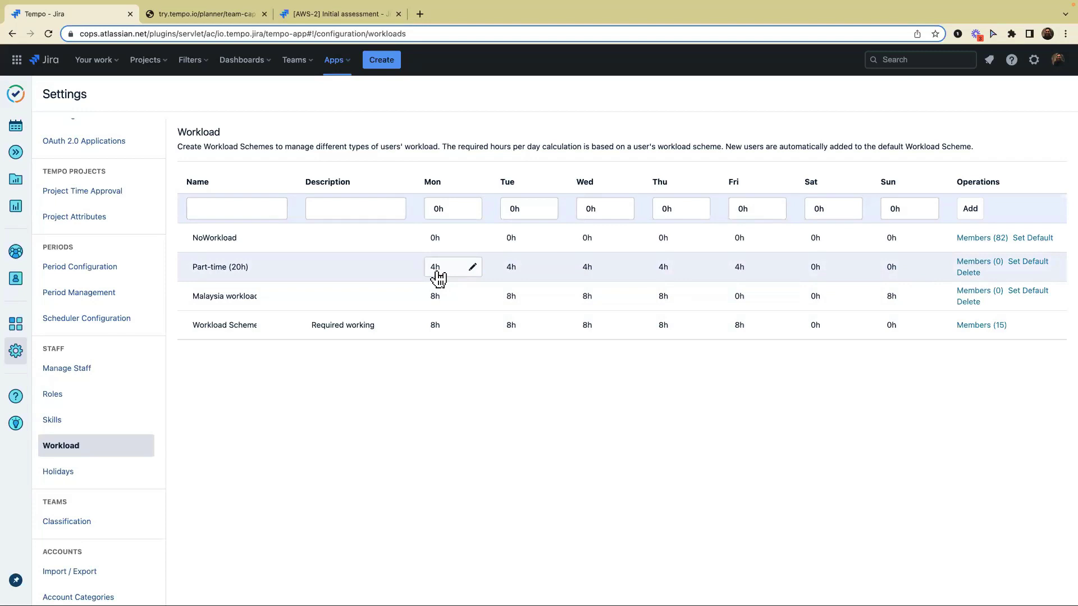
pyautogui.moveTo(284, 268)
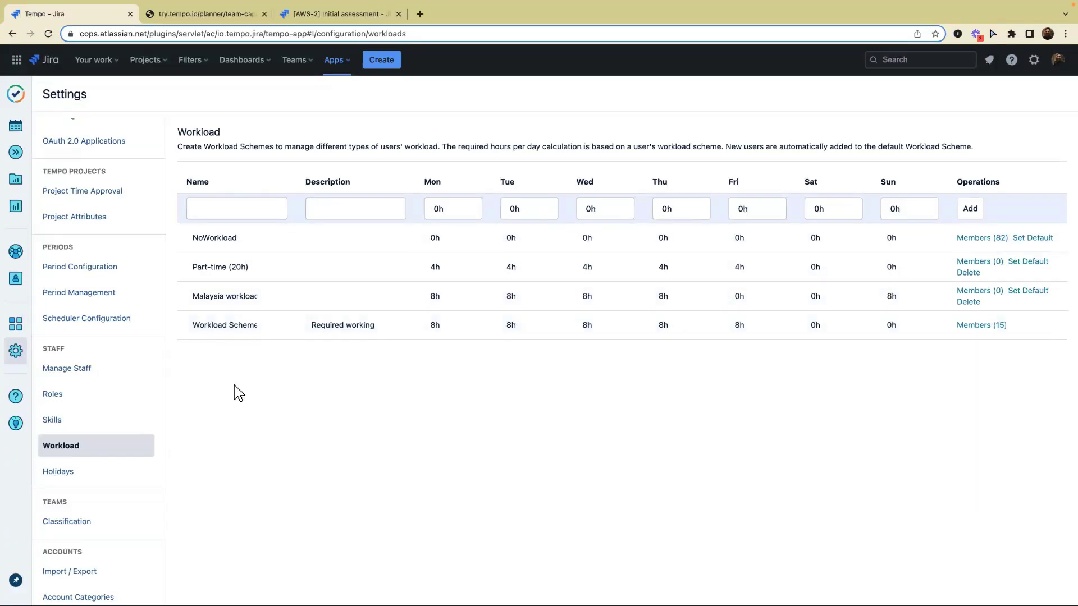
# Open Tempo's help resources, look over the support options and close them again.
pyautogui.click(18, 397)
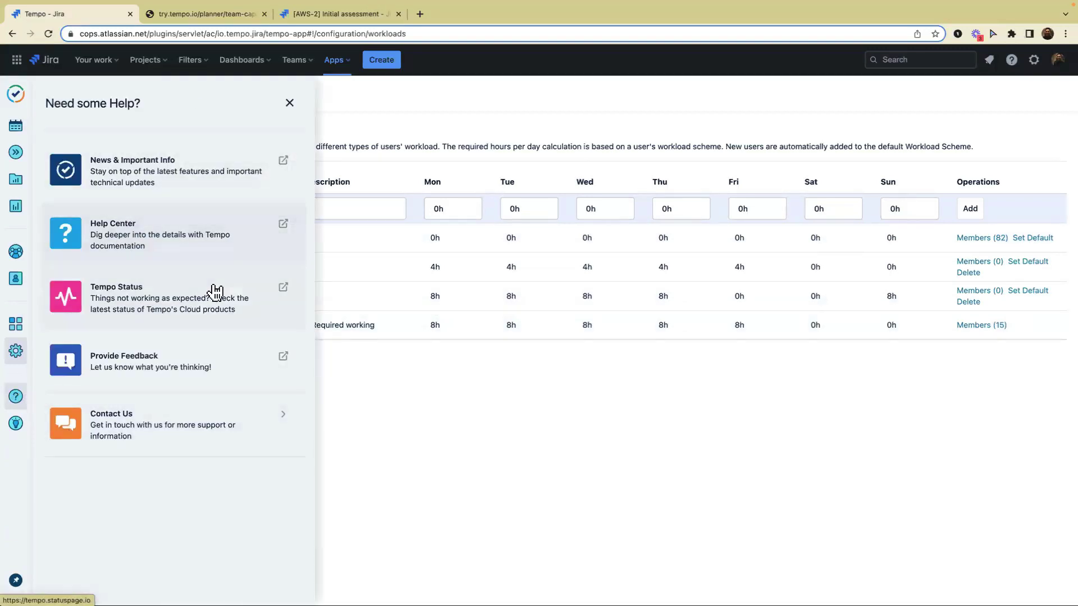
pyautogui.click(289, 104)
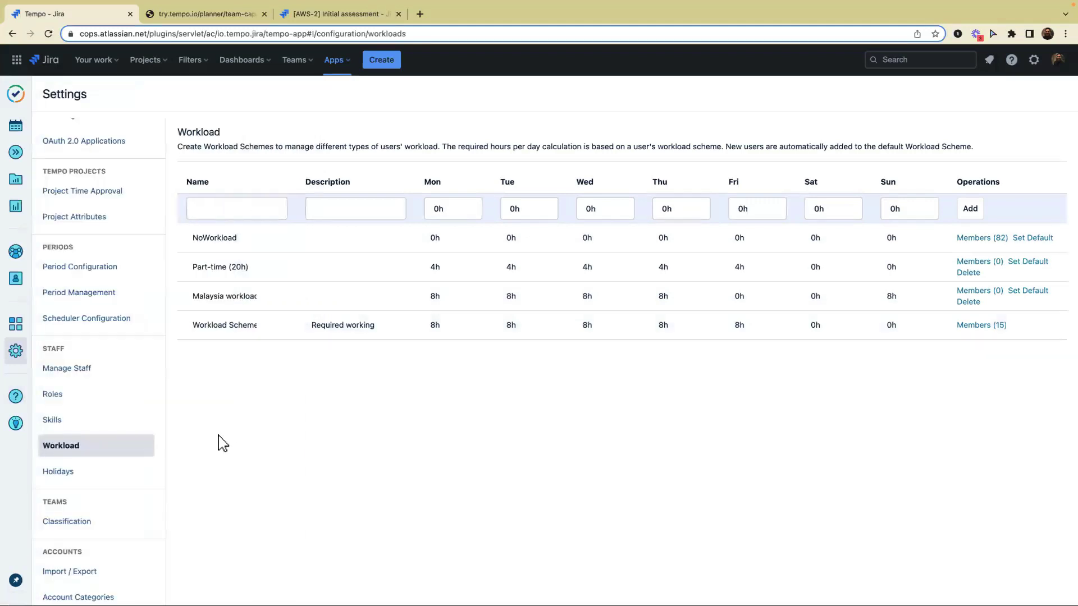
pyautogui.hotkey('ctrl', 'Right')
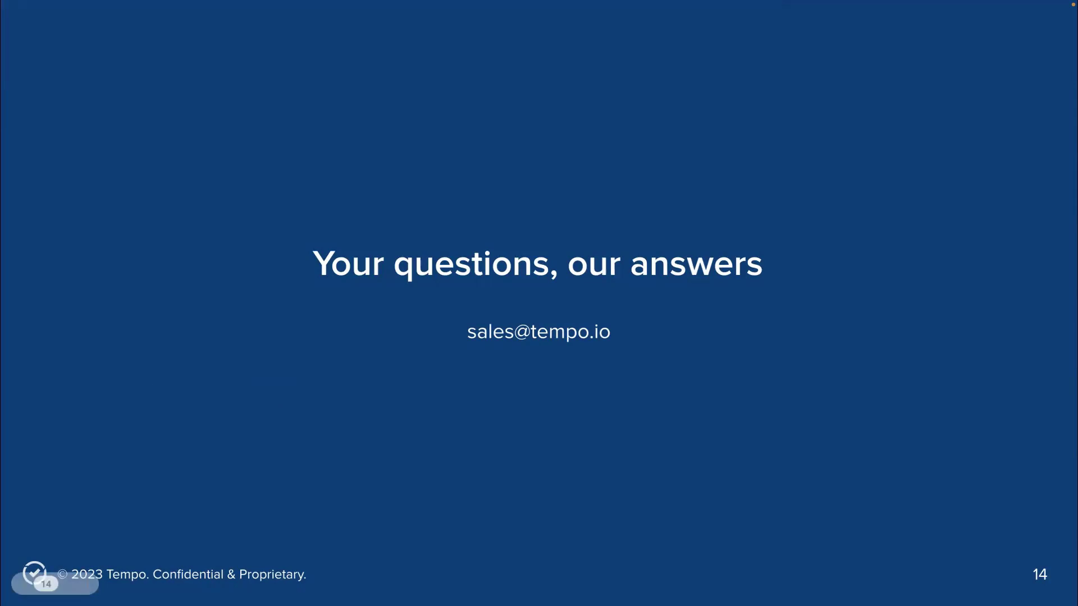
pyautogui.hotkey('ctrl', 'Left')
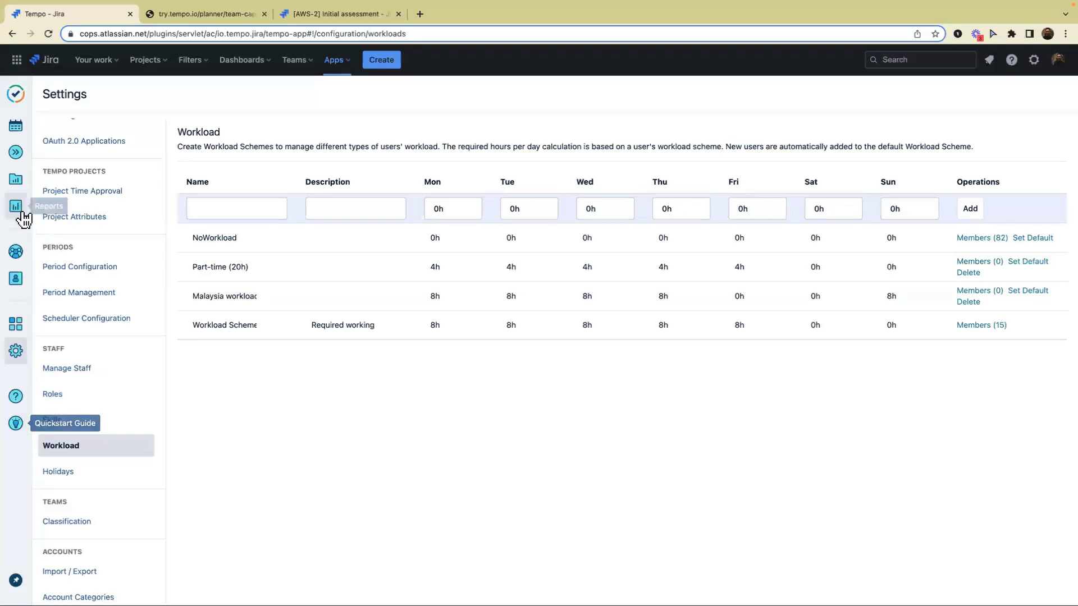
# Open the Greenergy team's overview and examine its members' roles and commitments.
pyautogui.click(16, 255)
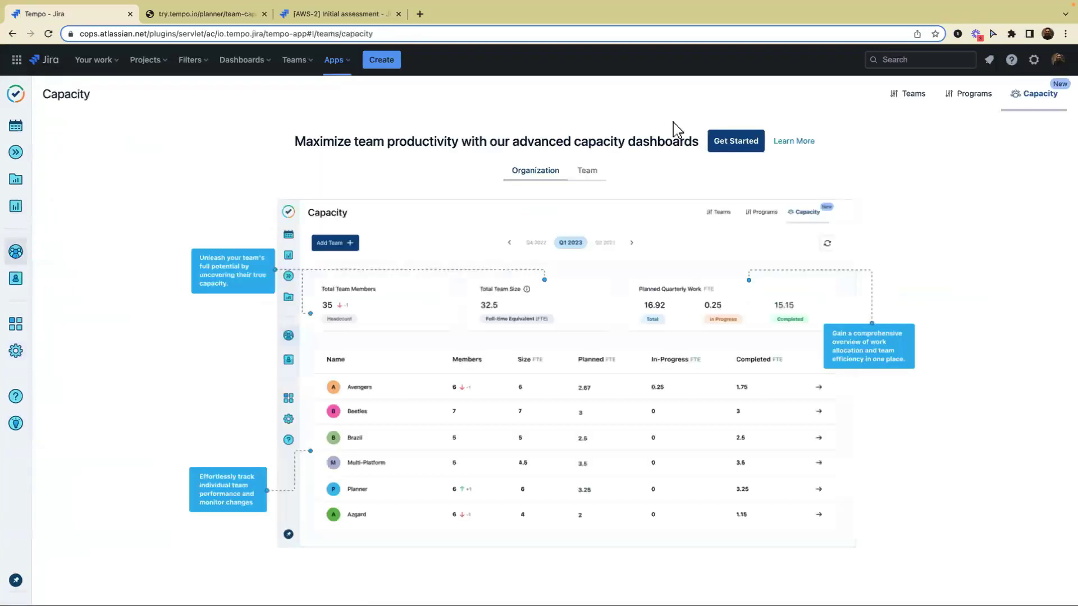
pyautogui.click(914, 99)
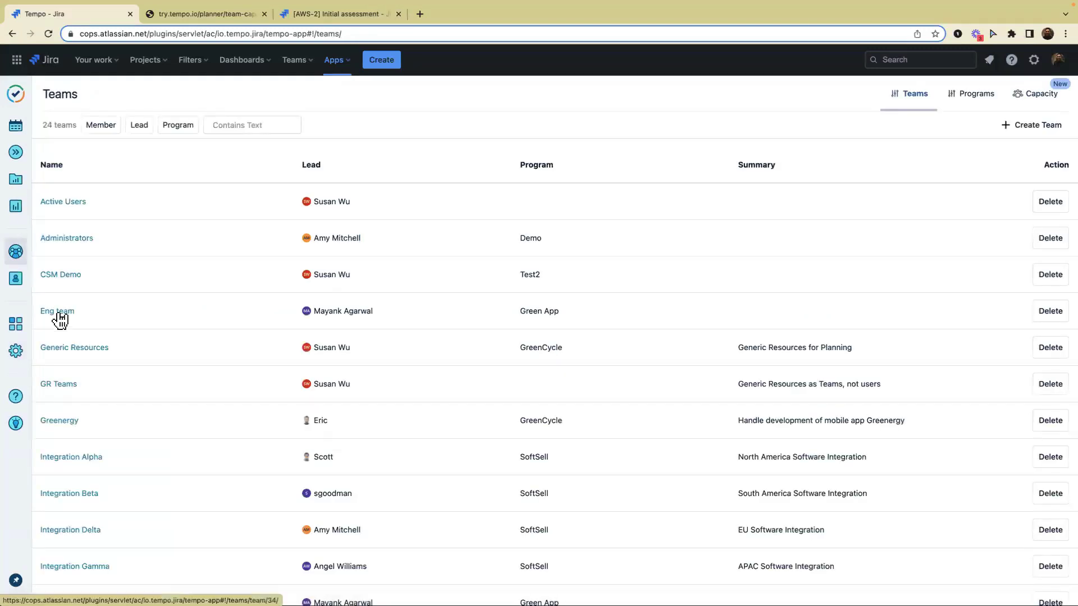
pyautogui.click(59, 422)
pyautogui.scroll(-1, 180, 421)
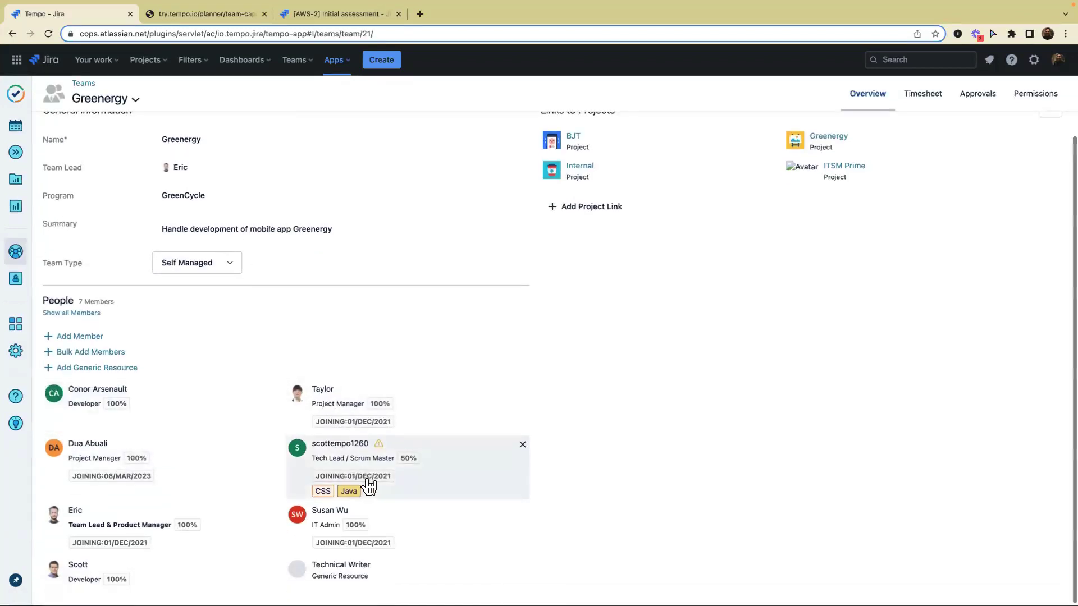
pyautogui.scroll(1, 146, 534)
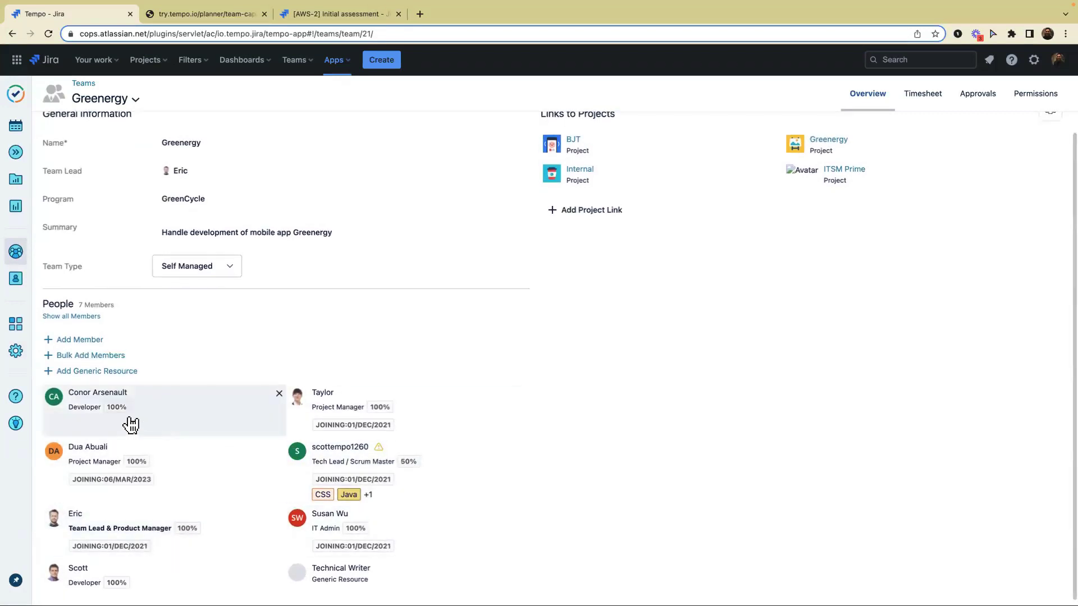
pyautogui.scroll(-1, 121, 139)
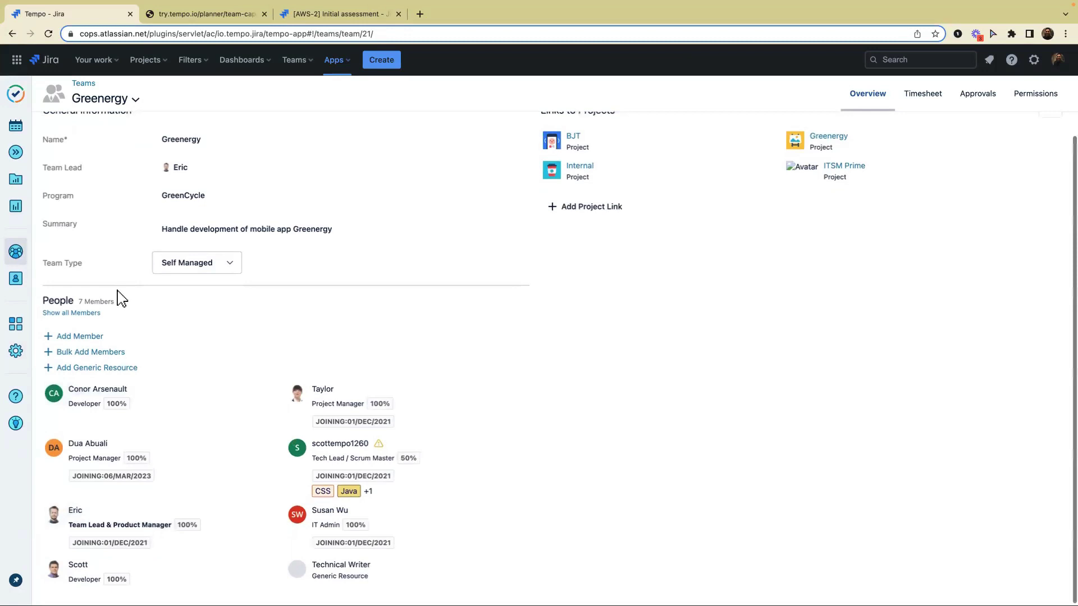
# Try to add the chosen person to the Greenergy team as Business Analyst.
pyautogui.click(79, 337)
pyautogui.write('may')
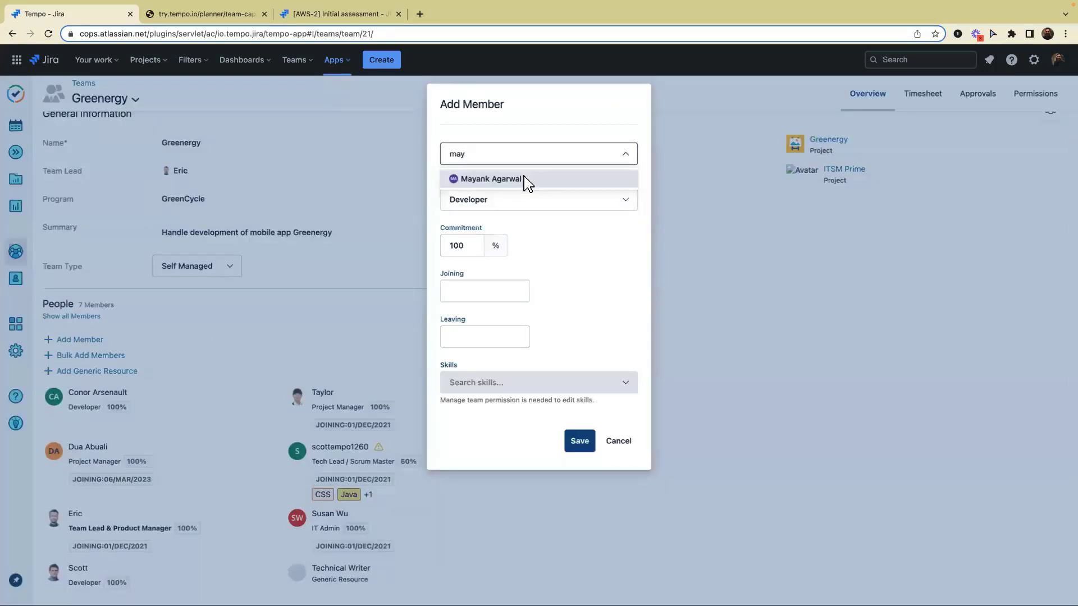
pyautogui.click(527, 179)
pyautogui.click(520, 204)
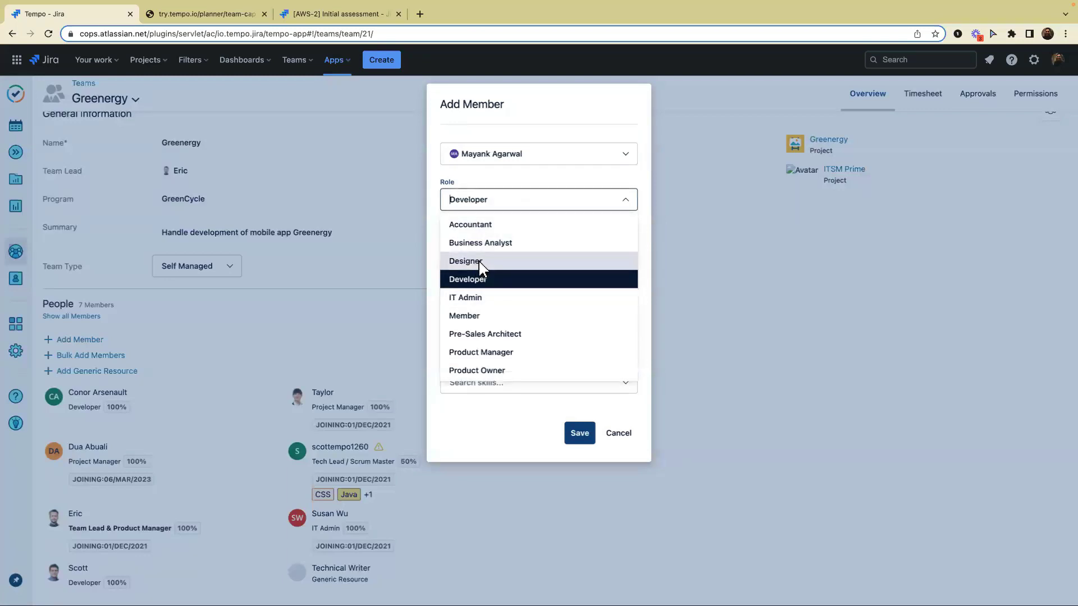
pyautogui.click(481, 243)
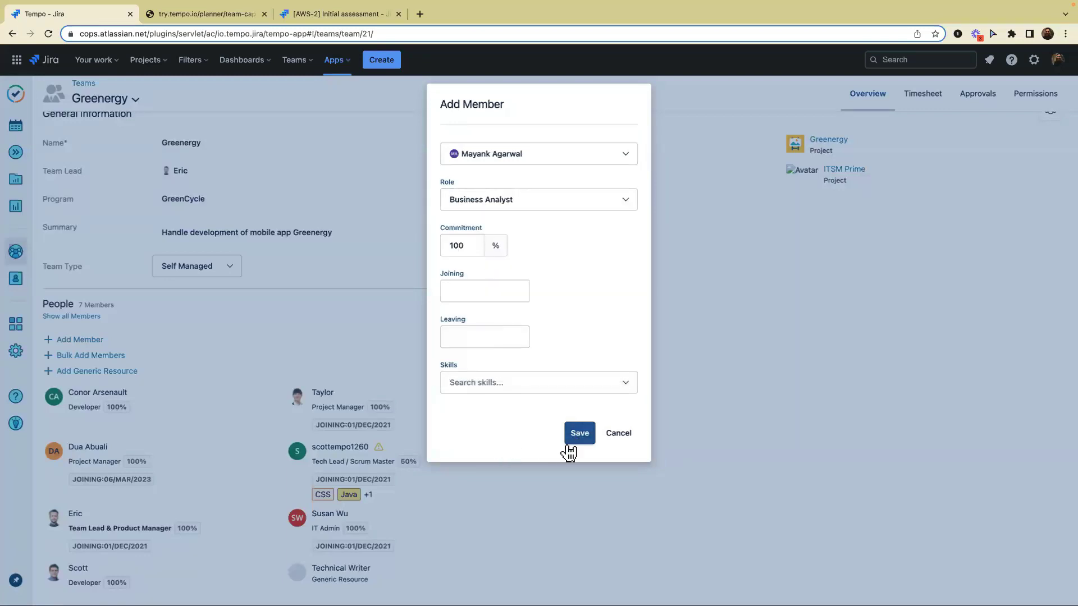
pyautogui.click(578, 434)
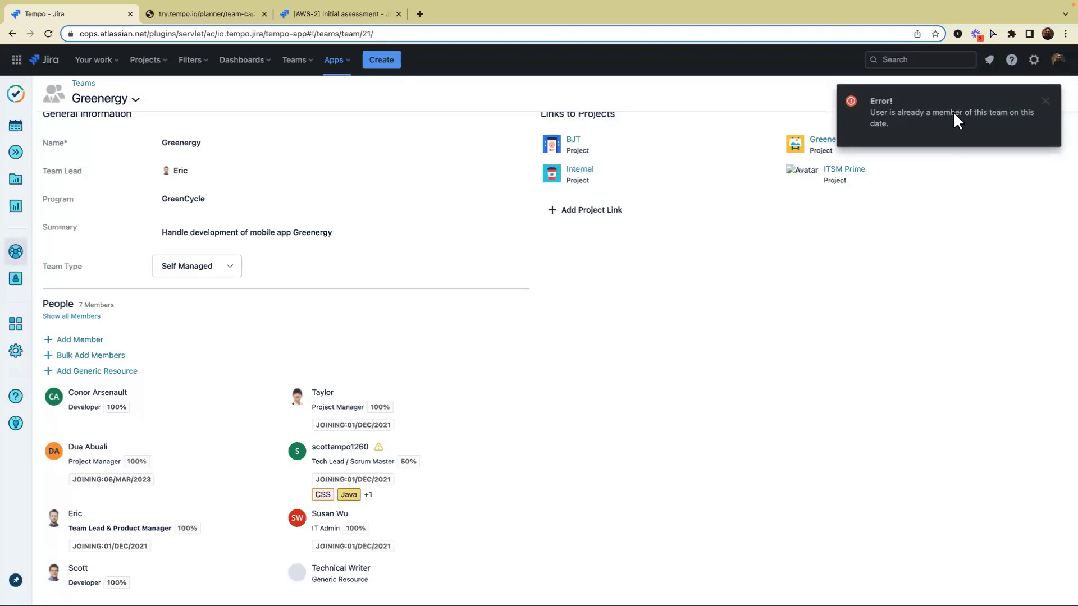
# Show all Greenergy members including past and future ones, check their leaving dates, and return to current members only.
pyautogui.scroll(-1, 304, 370)
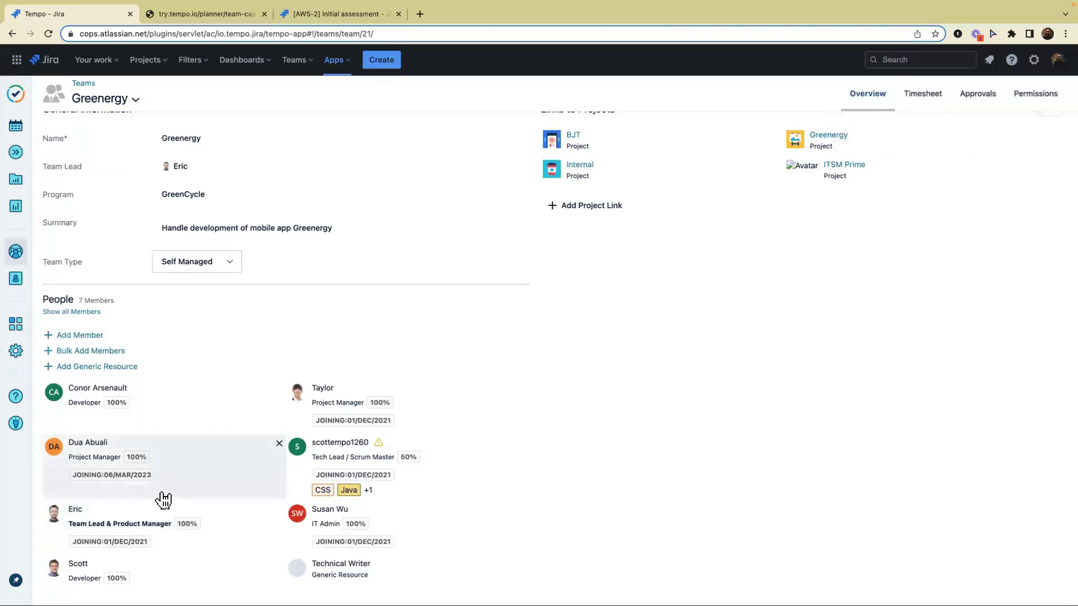
pyautogui.scroll(1, 164, 499)
pyautogui.scroll(-1, 163, 499)
pyautogui.click(65, 313)
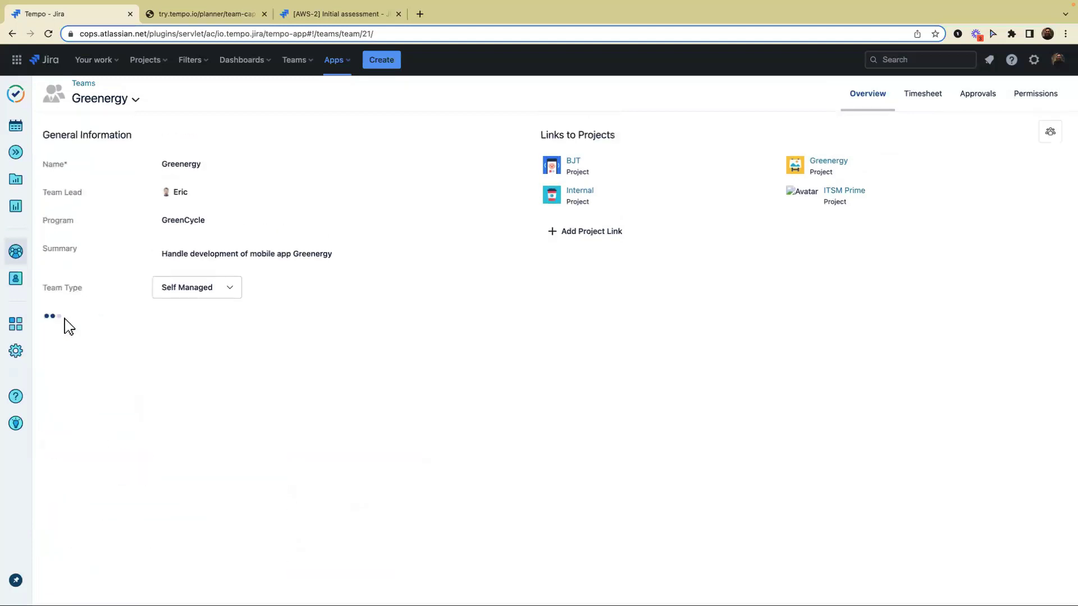
pyautogui.scroll(-3, 187, 458)
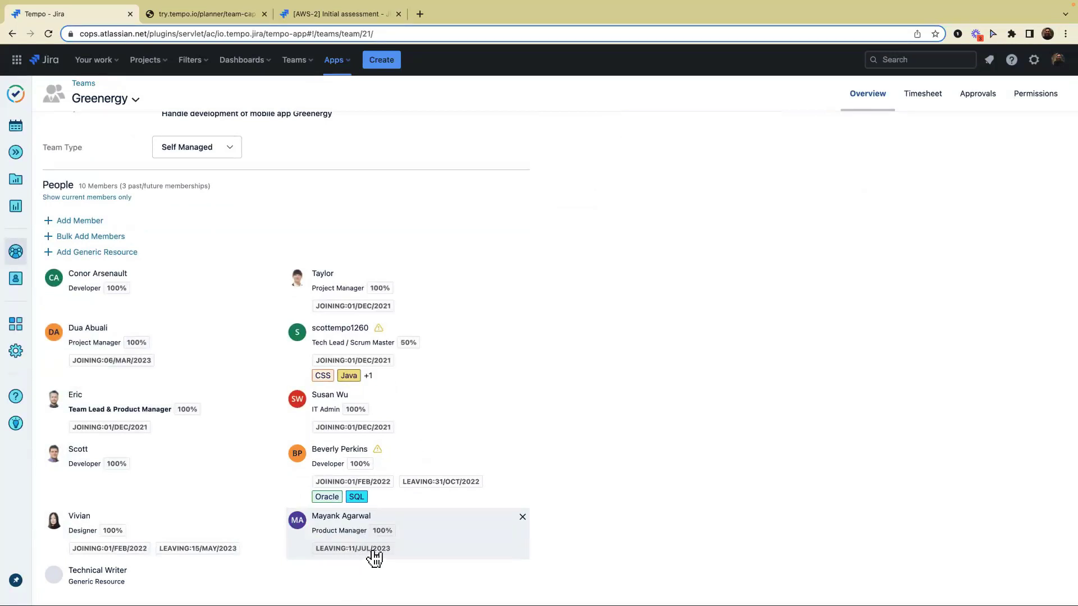
pyautogui.click(89, 200)
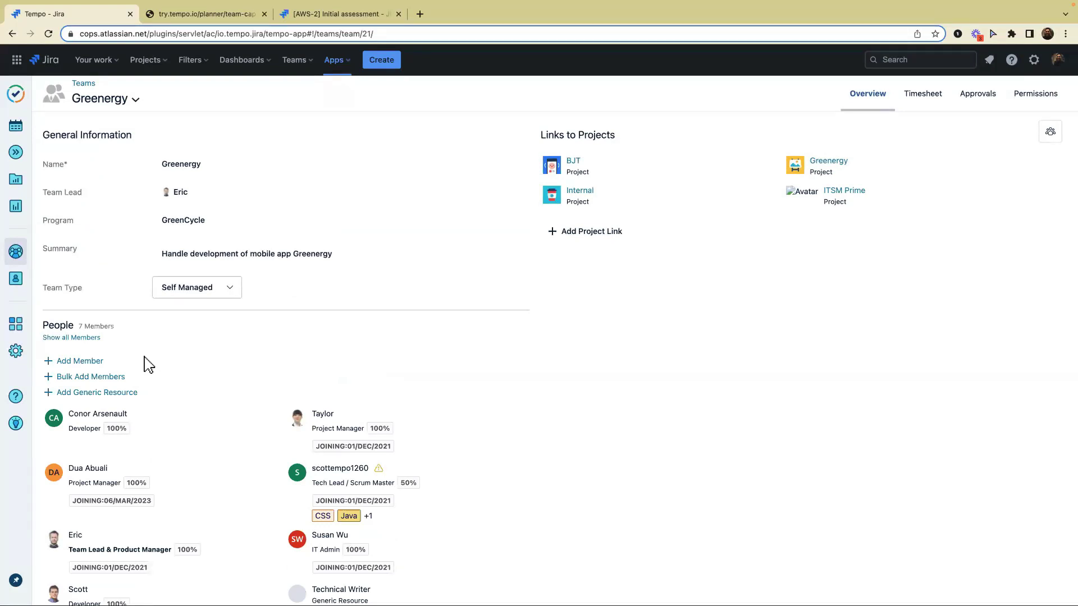
# Open the team planning timeline, set it to weeks and expand Greenergy to show its individual members' plans.
pyautogui.click(16, 152)
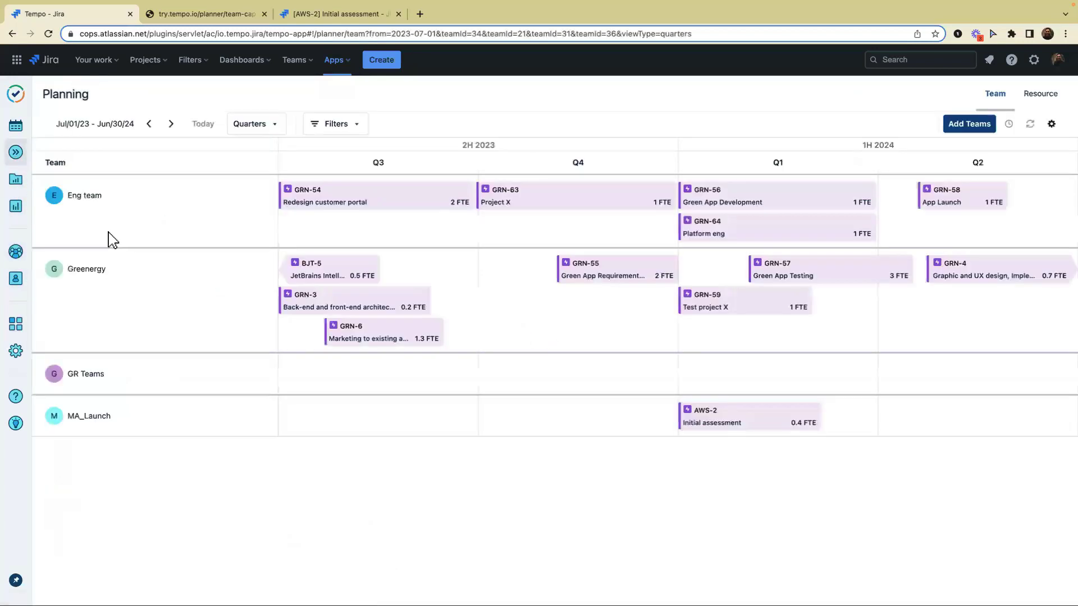
pyautogui.click(247, 125)
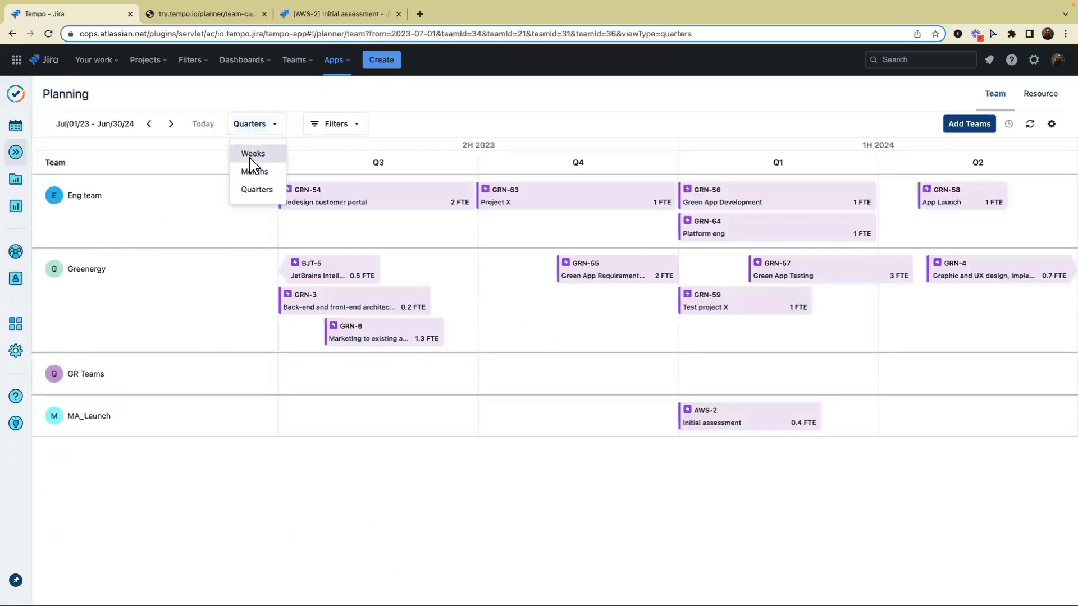
pyautogui.click(251, 155)
pyautogui.click(40, 240)
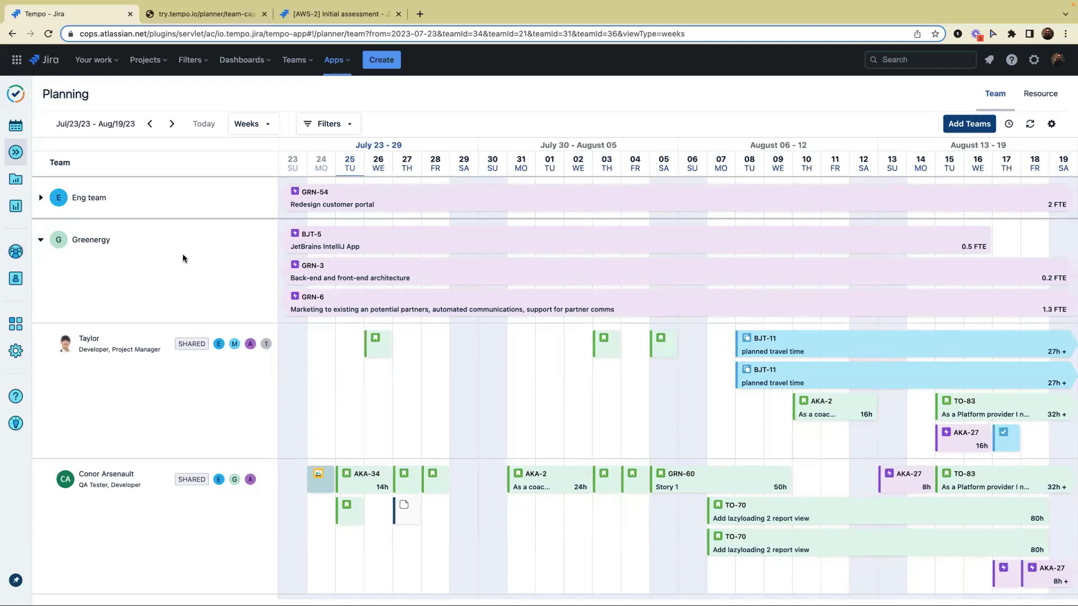
# Open the Redesign customer portal epic (GRN-54) for editing, check its team, dates and original estimate, and close it without changes.
pyautogui.moveTo(373, 345)
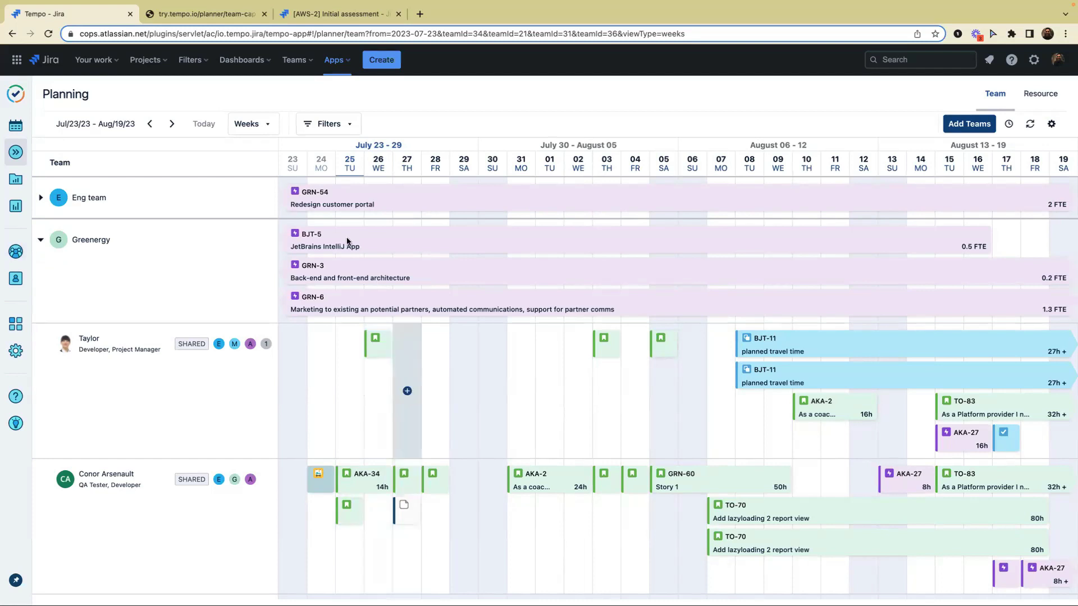
pyautogui.moveTo(322, 201)
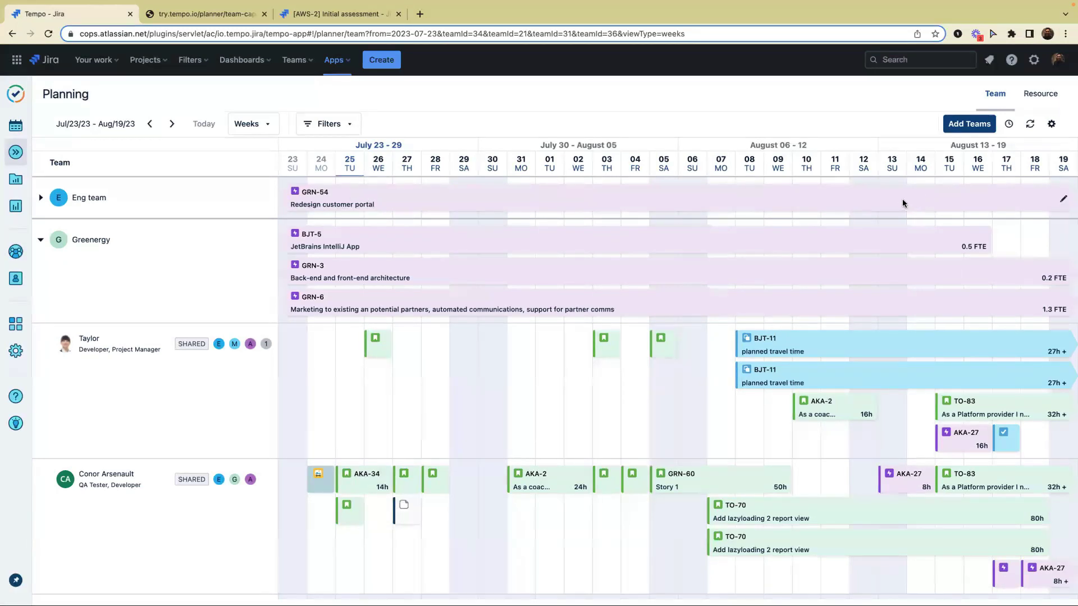
pyautogui.moveTo(901, 202)
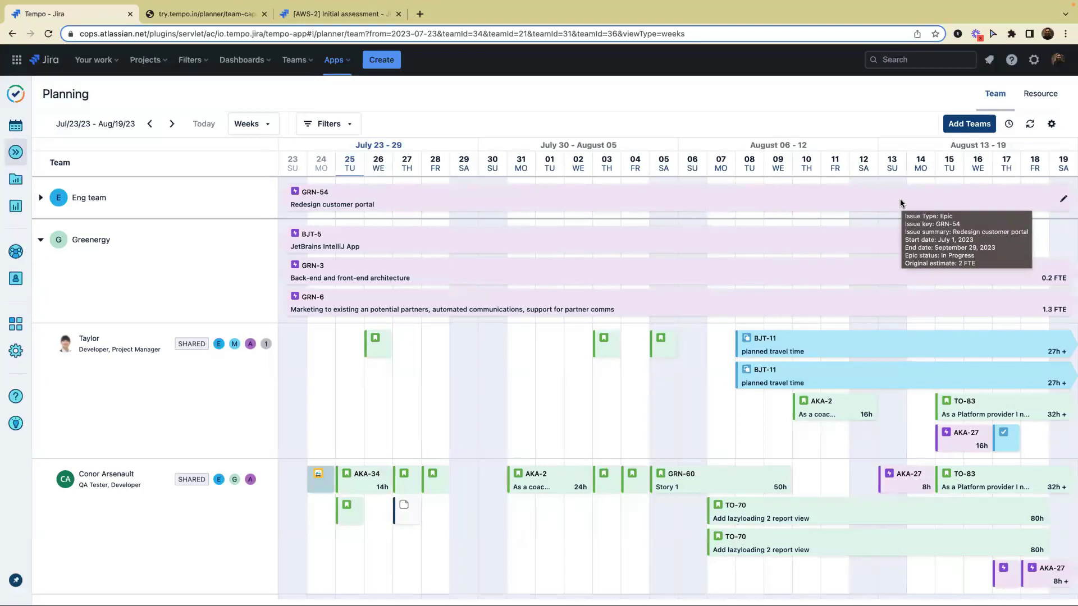
pyautogui.click(1060, 205)
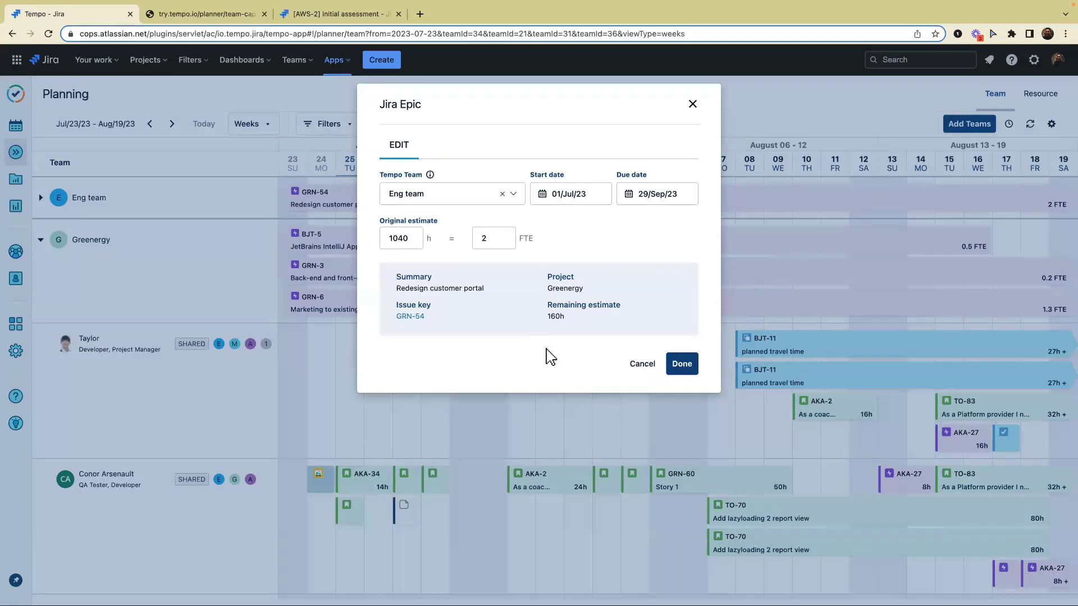
pyautogui.click(635, 365)
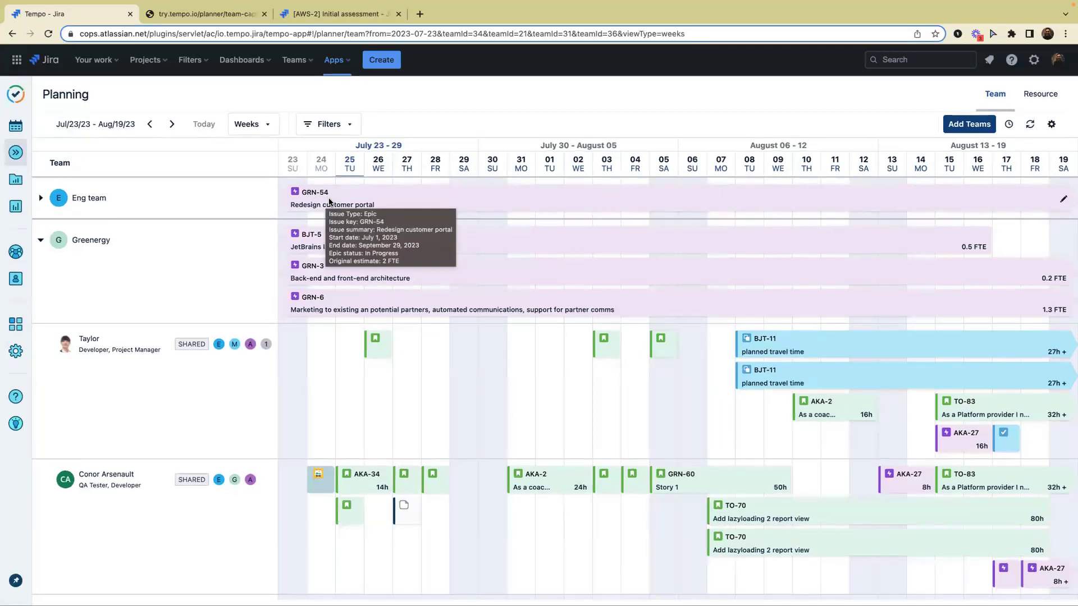
# Plan 8h on Jul/24/23 against the BJT project for the first Greenergy member, and delete that plan again.
pyautogui.moveTo(332, 230)
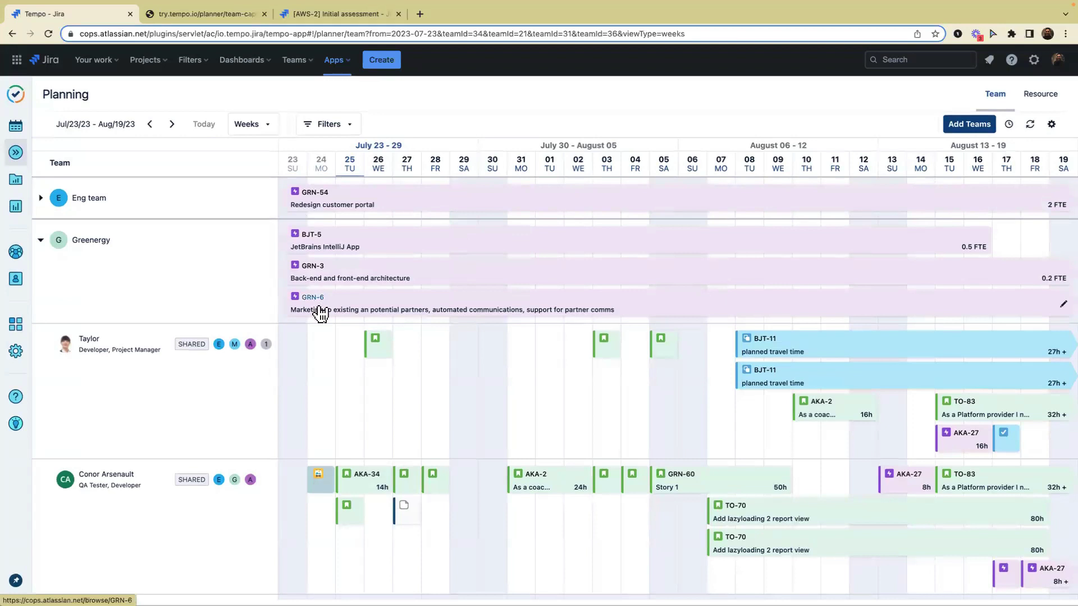
pyautogui.click(324, 351)
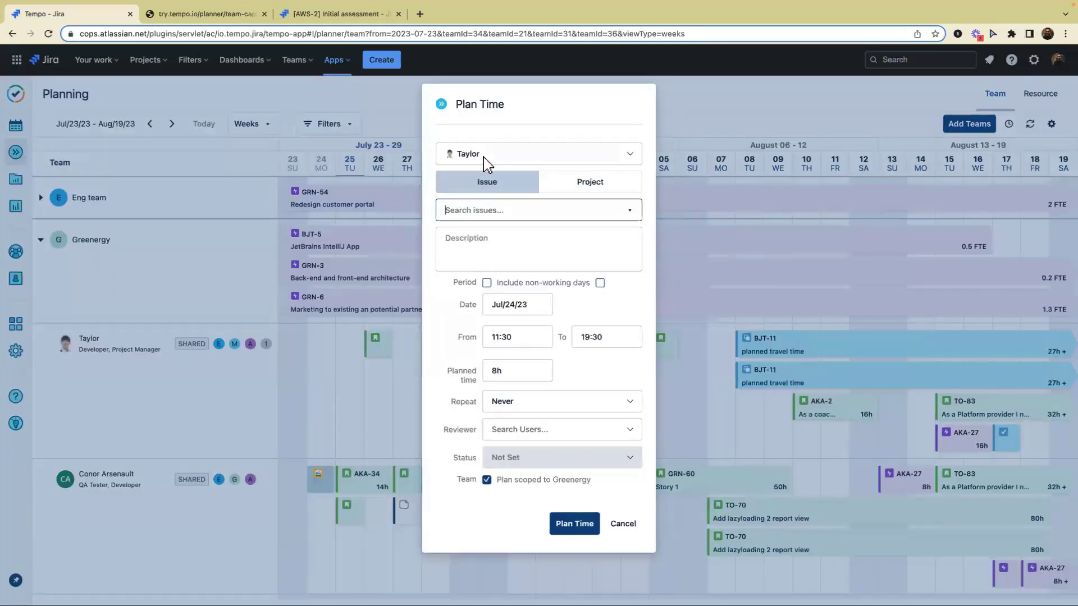
pyautogui.click(577, 184)
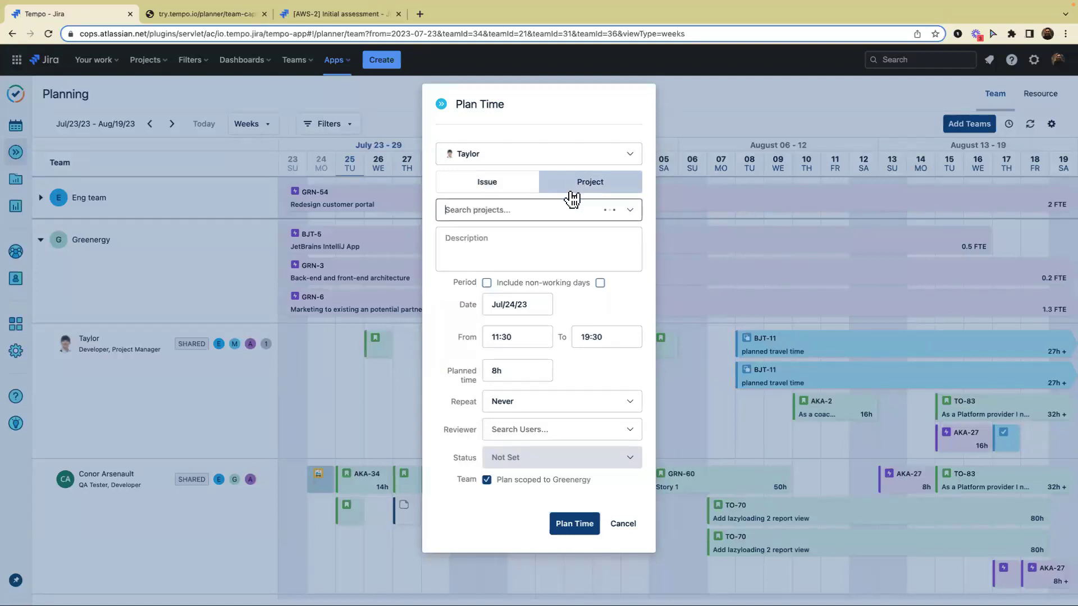
pyautogui.click(543, 218)
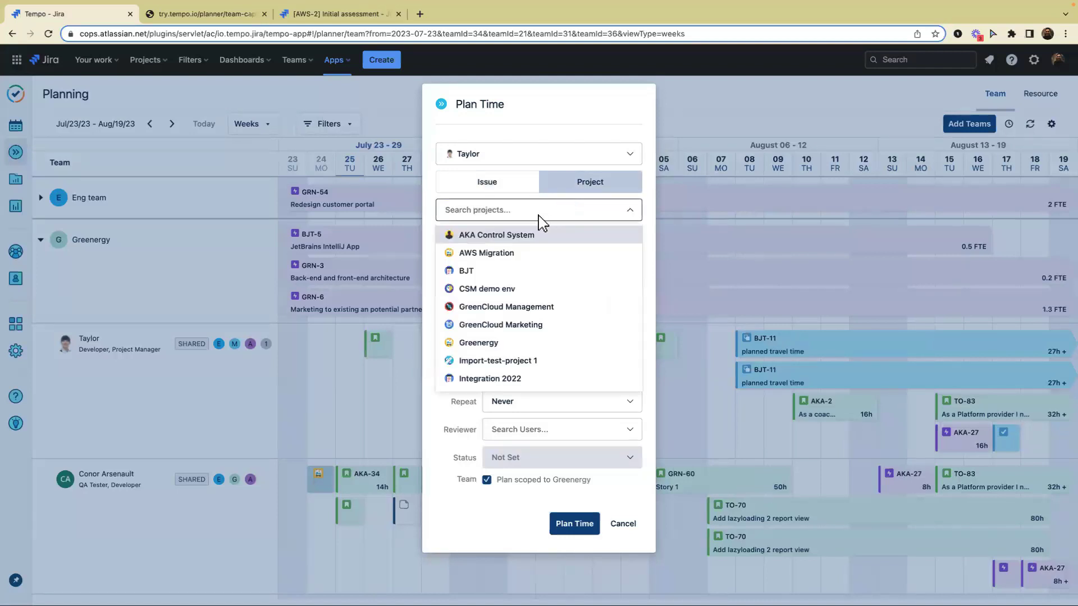
pyautogui.click(498, 270)
pyautogui.click(571, 527)
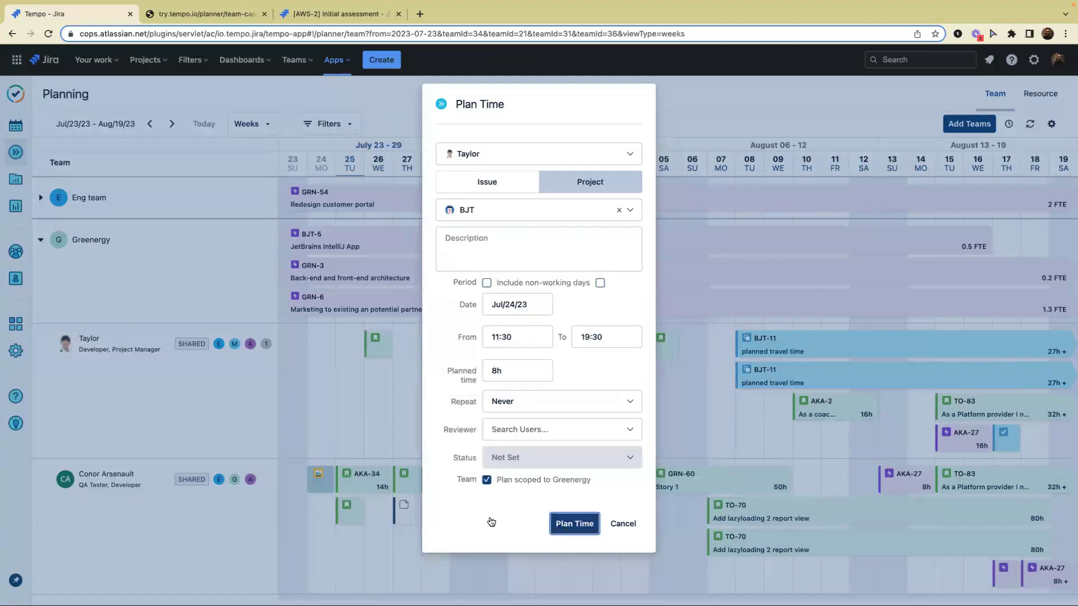
pyautogui.click(328, 345)
pyautogui.click(566, 293)
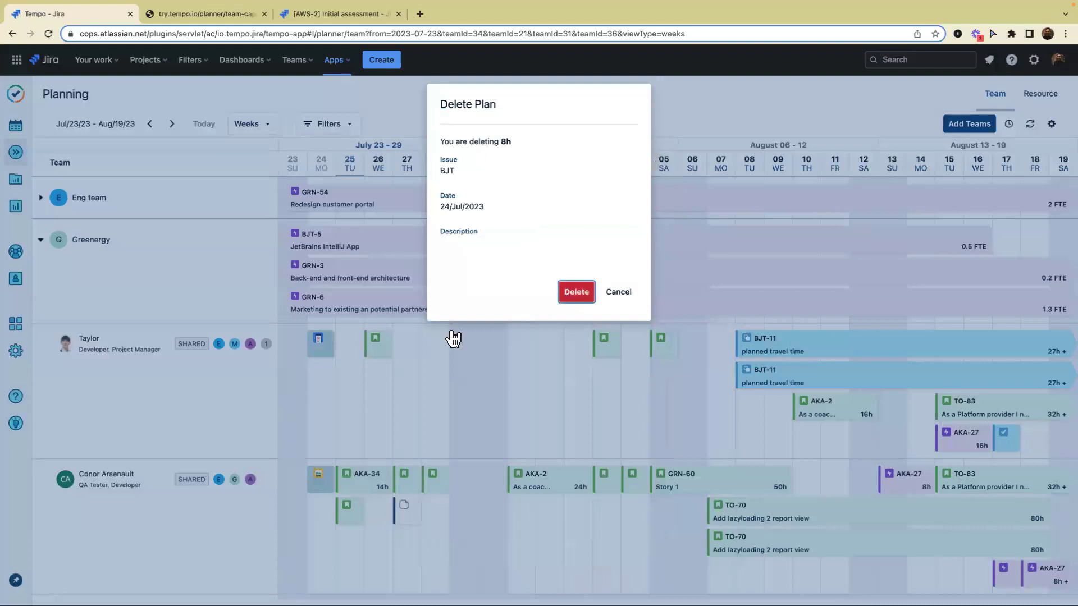
pyautogui.scroll(-1, 363, 241)
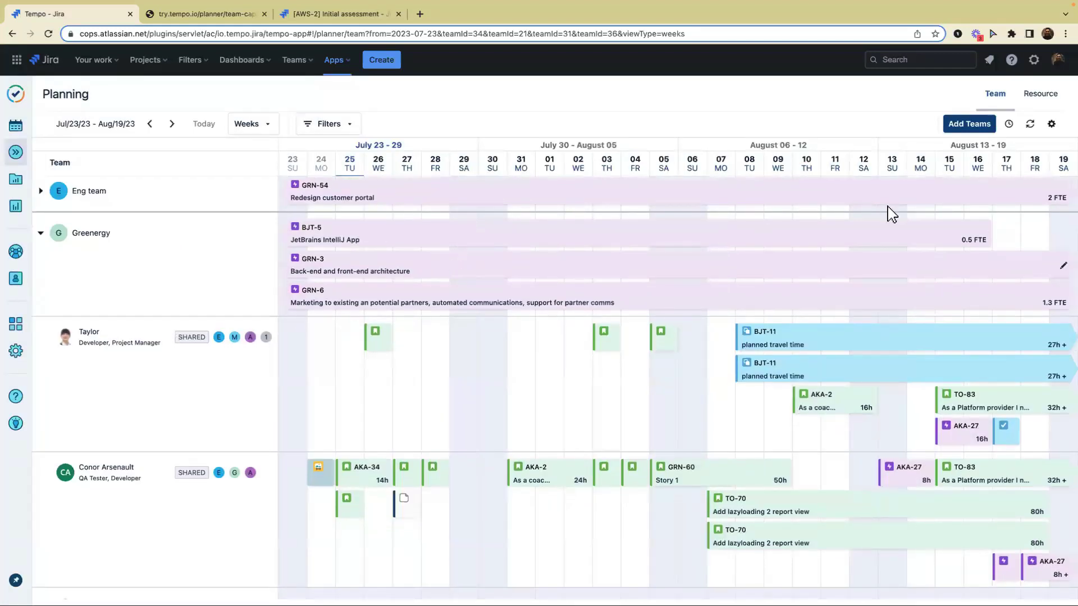
pyautogui.scroll(-1, 1010, 232)
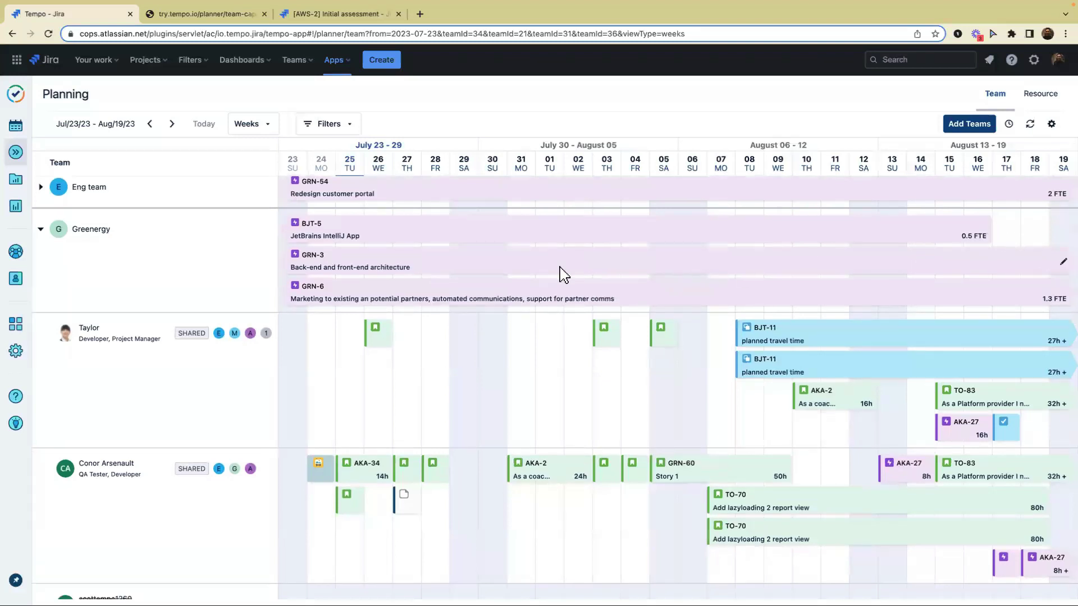
pyautogui.scroll(1, 500, 269)
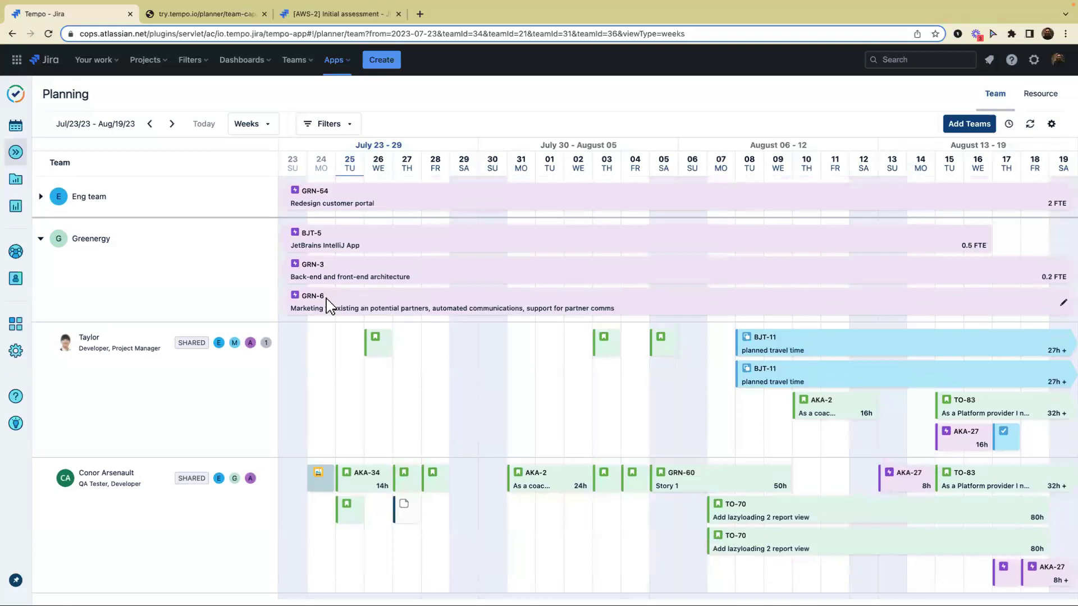
# Open the resource planning view, remove its user filter, and expand the Technical Writer's row to examine the individual plans before collapsing it.
pyautogui.moveTo(326, 299)
pyautogui.click(1038, 98)
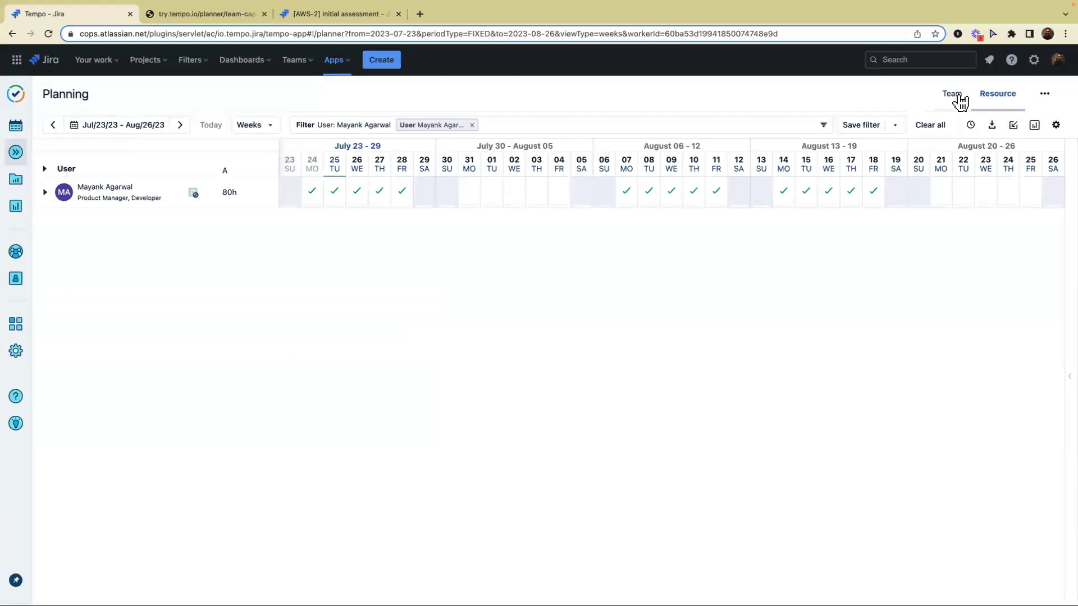
pyautogui.click(472, 126)
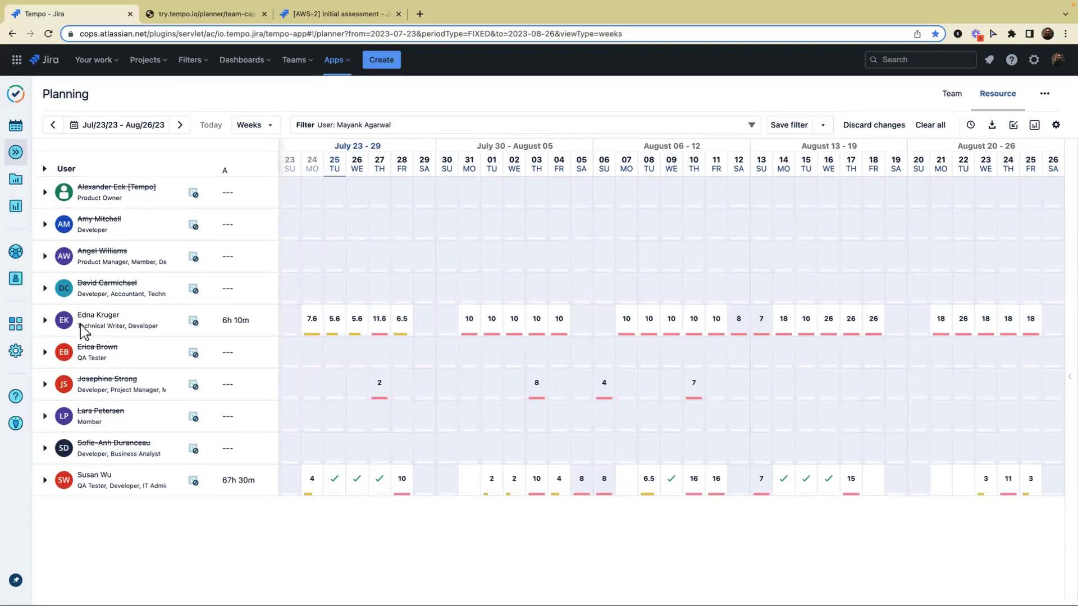
pyautogui.click(45, 321)
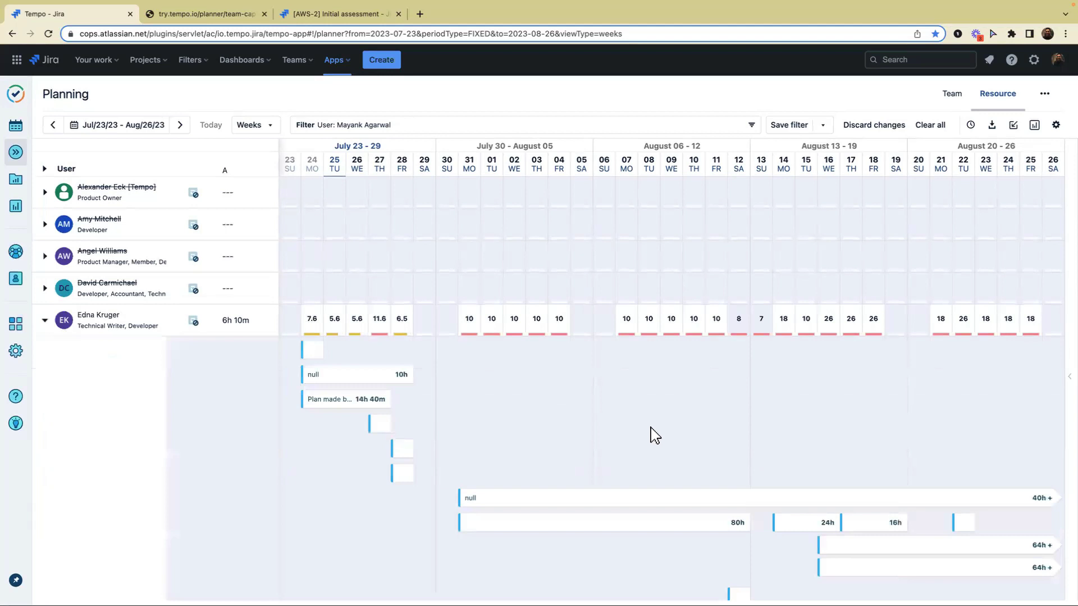
pyautogui.scroll(-2, 533, 379)
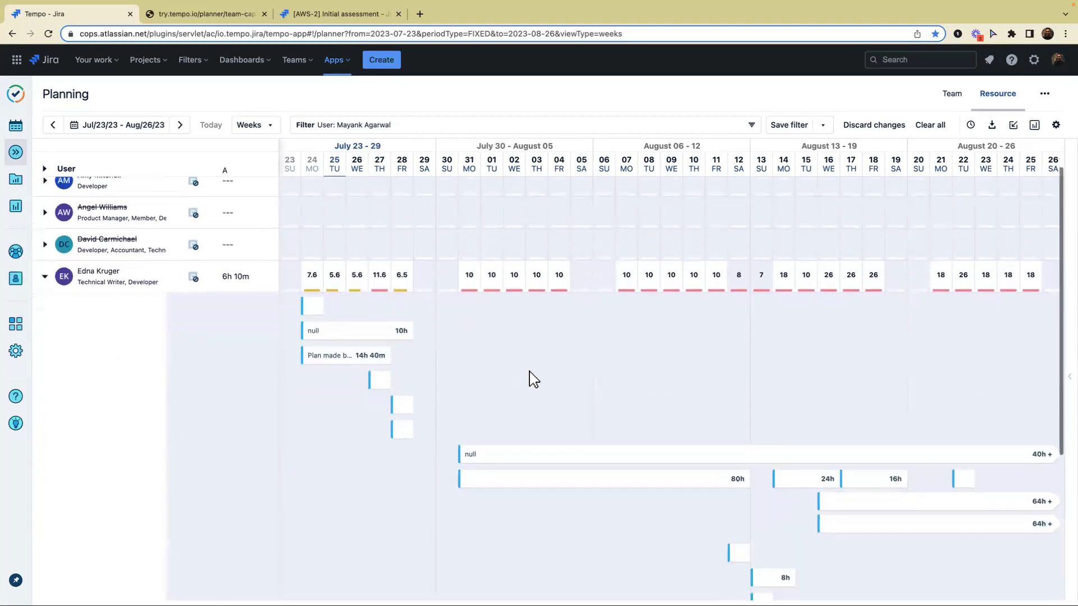
pyautogui.scroll(-1, 416, 292)
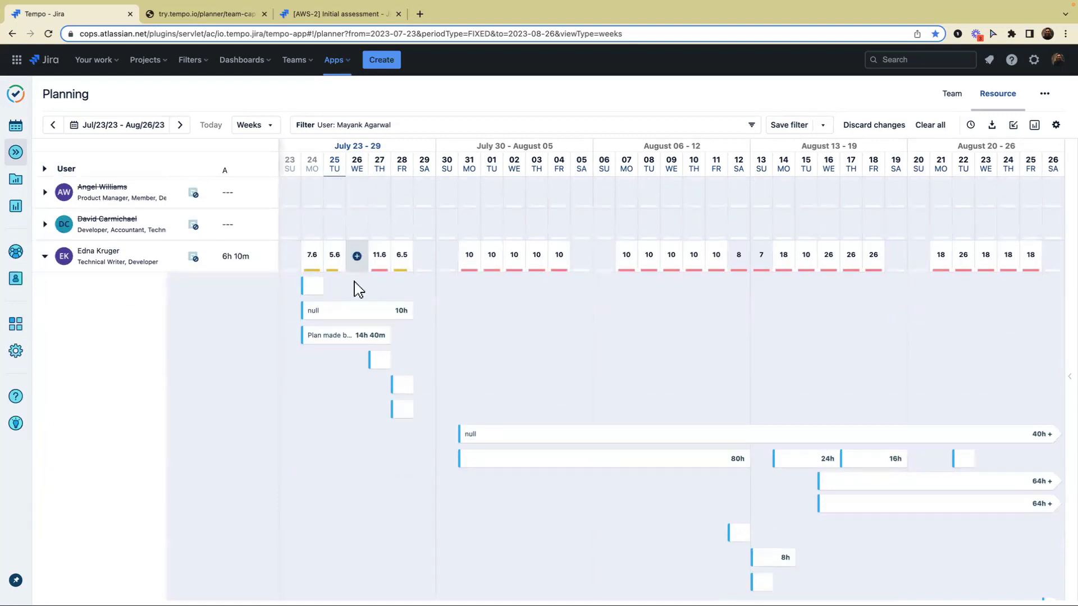
pyautogui.click(45, 256)
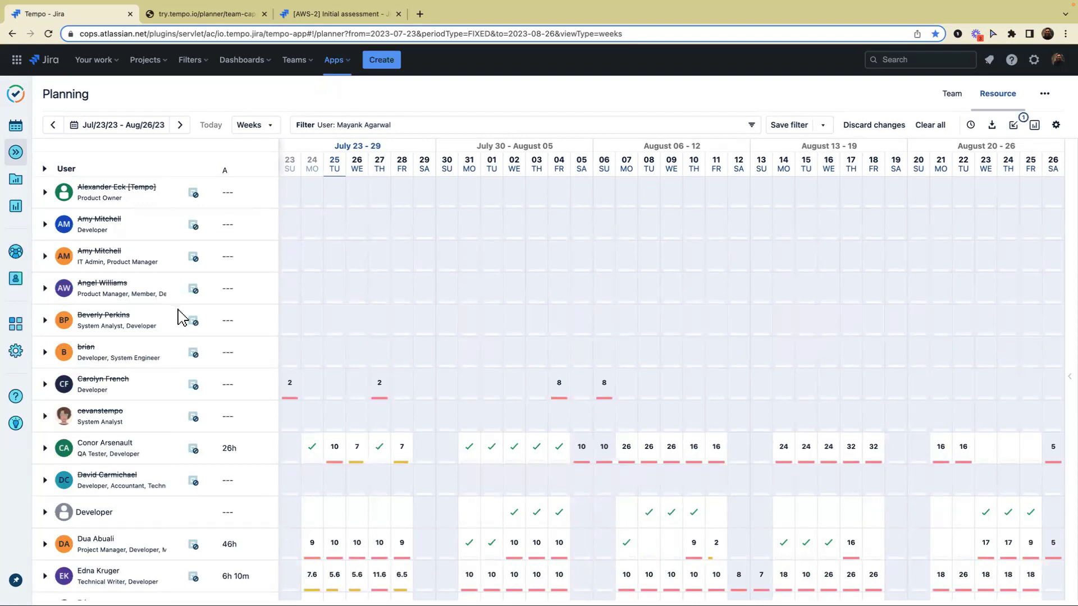
# Examine the daily planned hours across all resources and return to the team planning view.
pyautogui.scroll(-5, 182, 318)
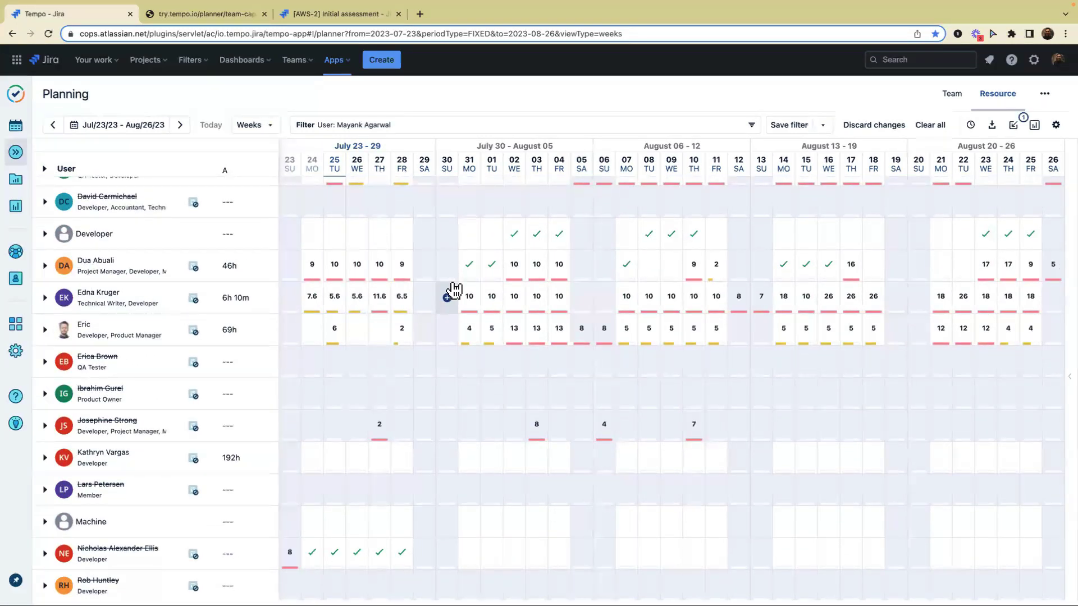
pyautogui.scroll(2, 225, 309)
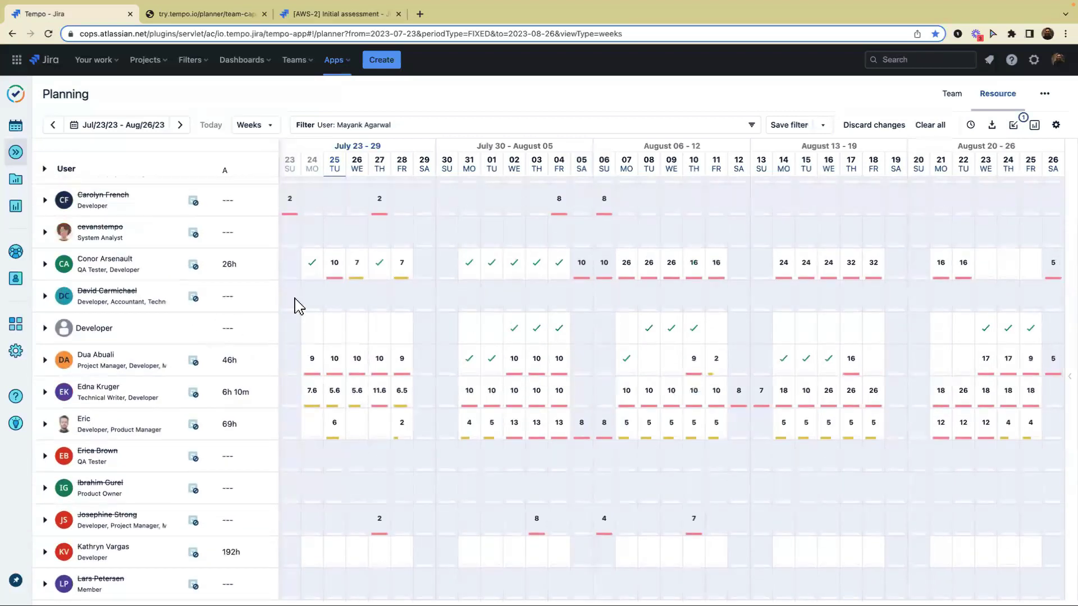
pyautogui.click(942, 99)
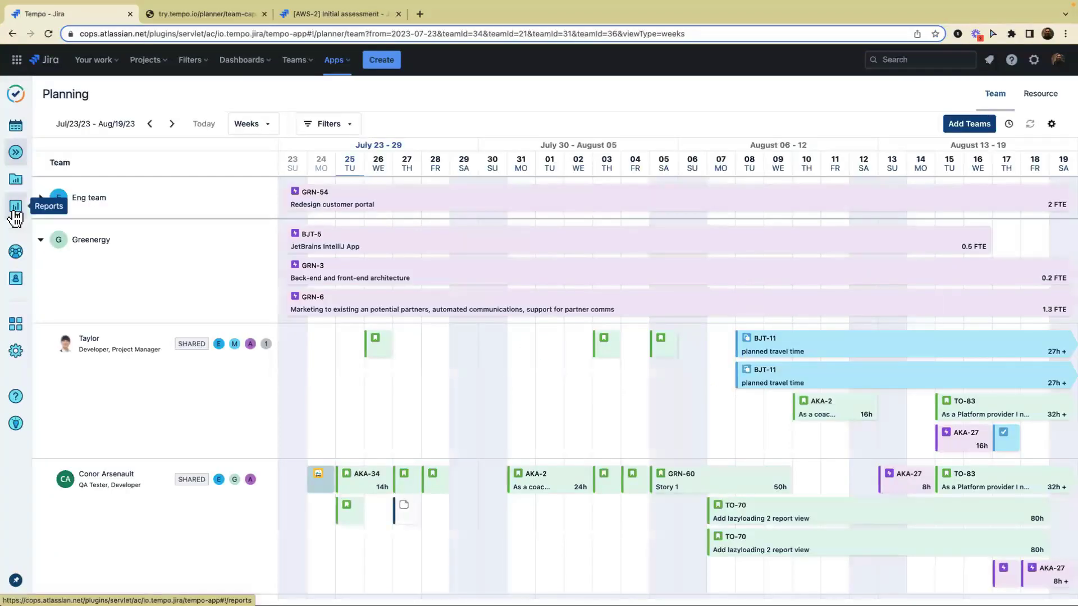
# Open Tempo's reports page and examine the available report types and their sample reports.
pyautogui.click(16, 211)
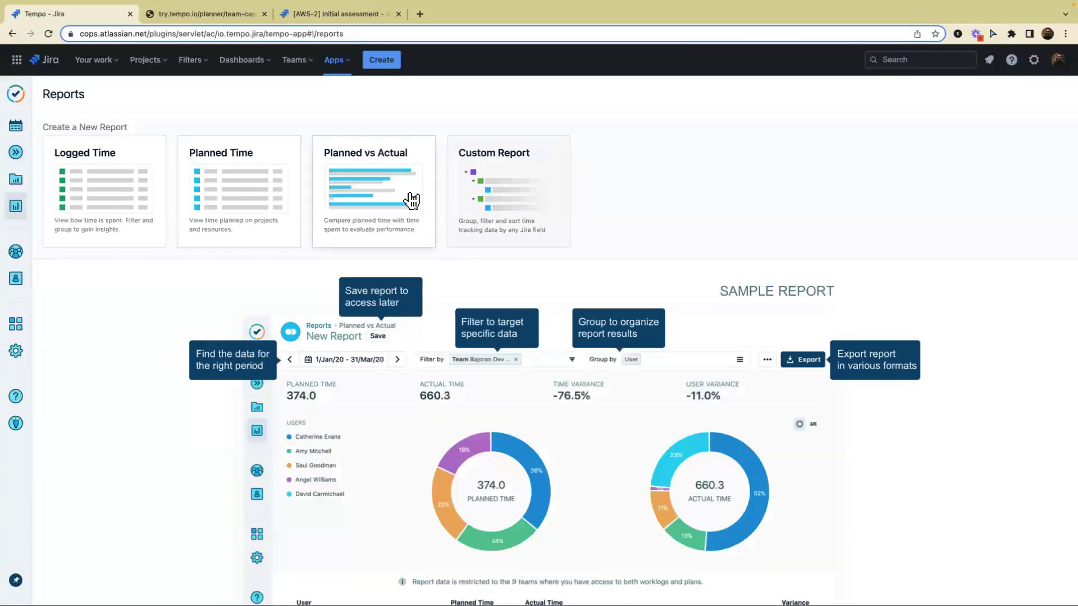
pyautogui.scroll(-2, 413, 201)
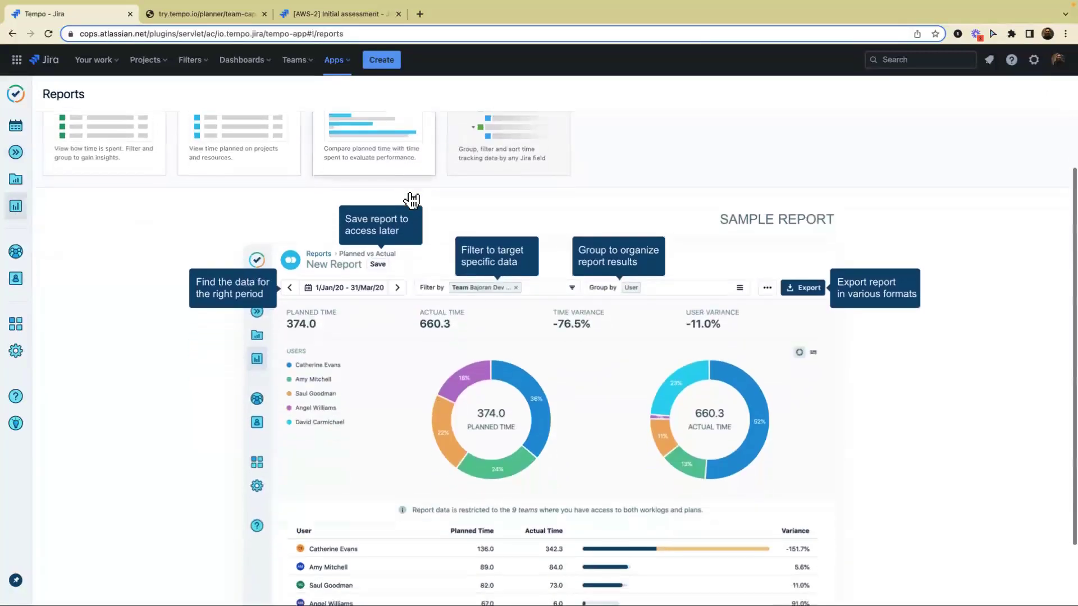
pyautogui.scroll(-2, 464, 360)
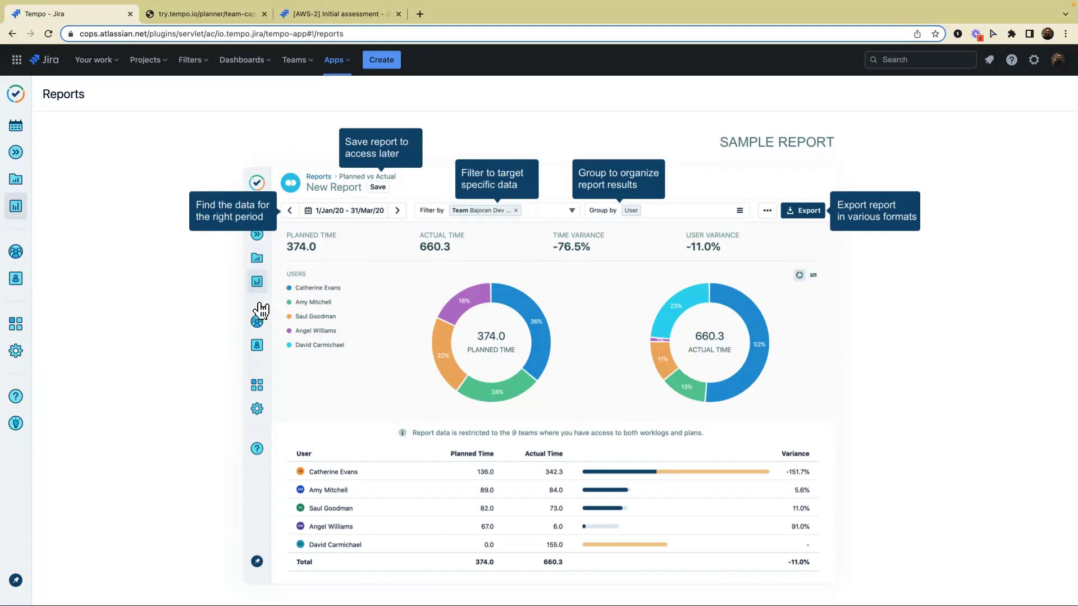
pyautogui.scroll(1, 324, 400)
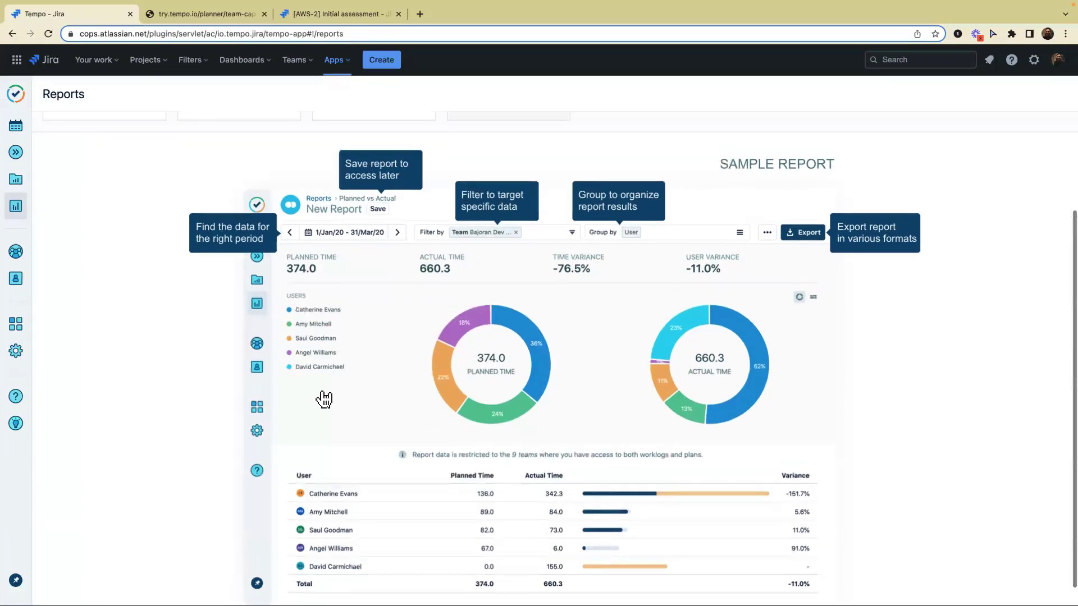
pyautogui.scroll(3, 333, 369)
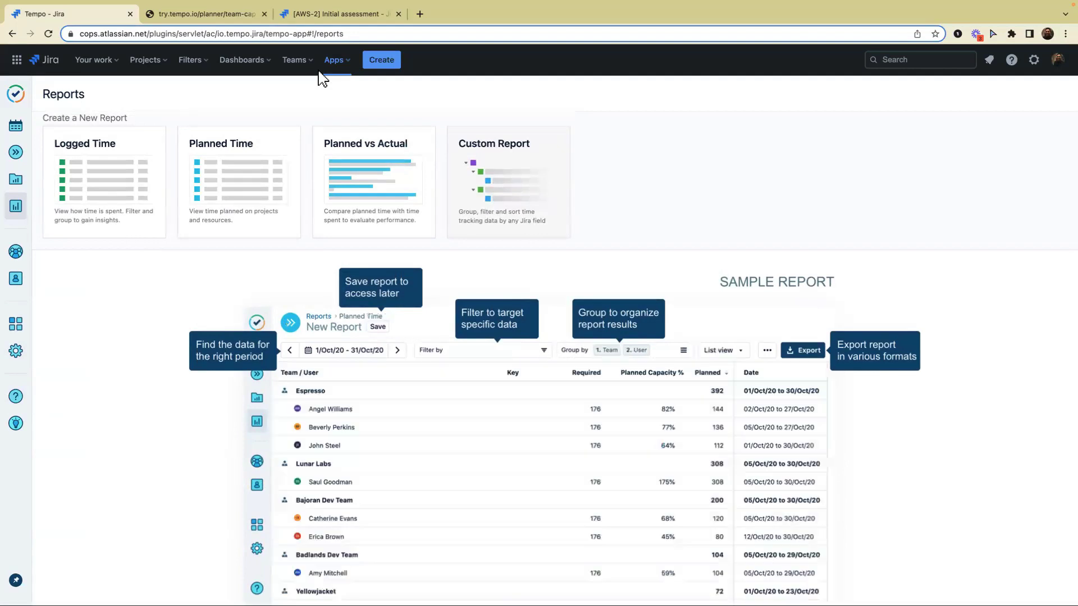
pyautogui.click(335, 60)
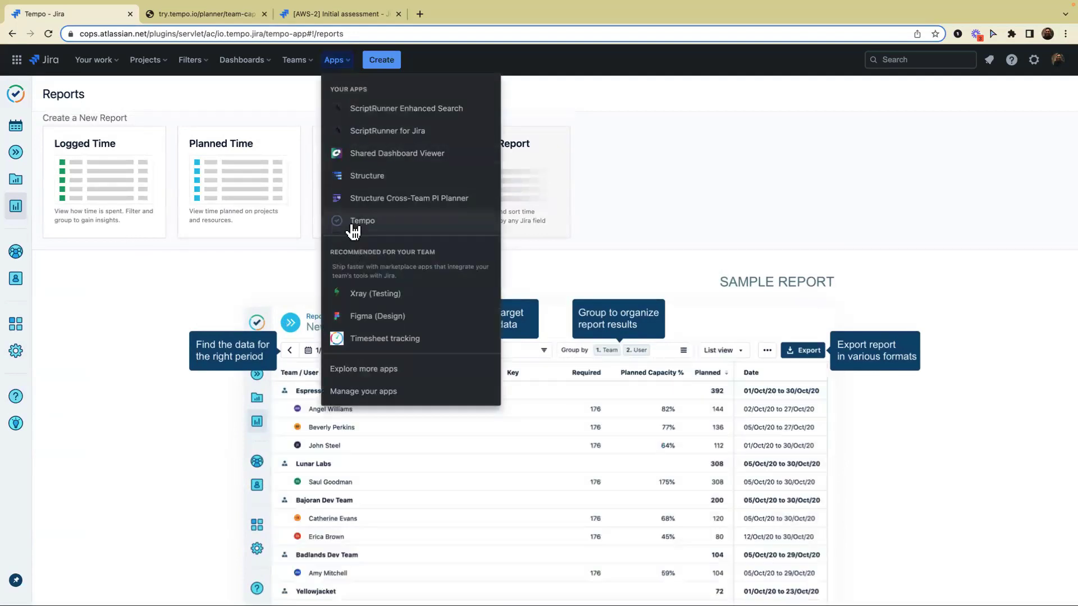
pyautogui.click(157, 175)
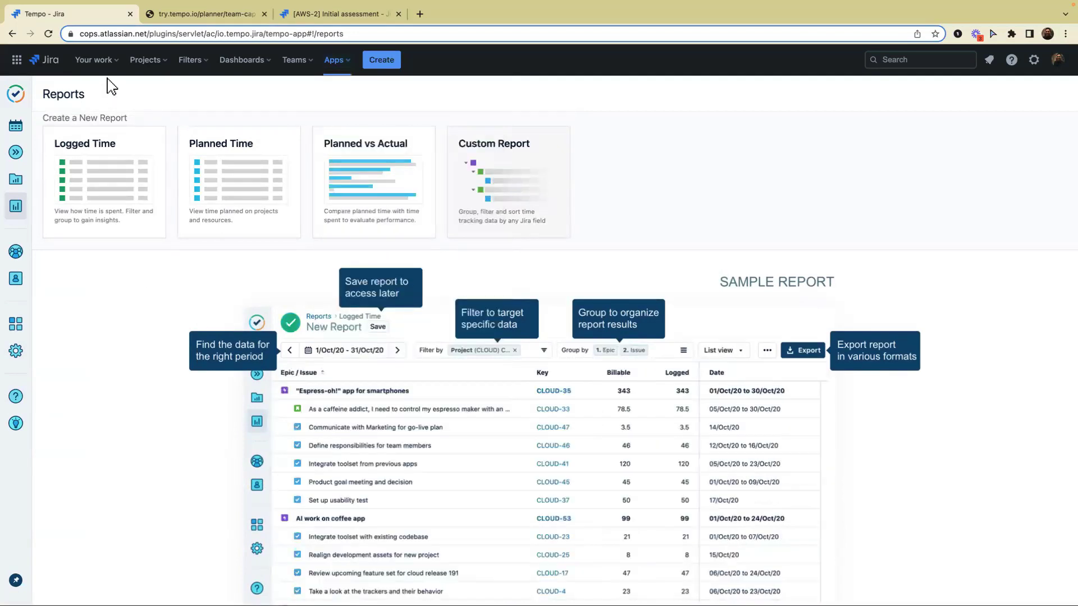
# Open the GRN-54 epic from the team planning timeline, view its Plan Time form, and cancel without planning time.
pyautogui.click(24, 162)
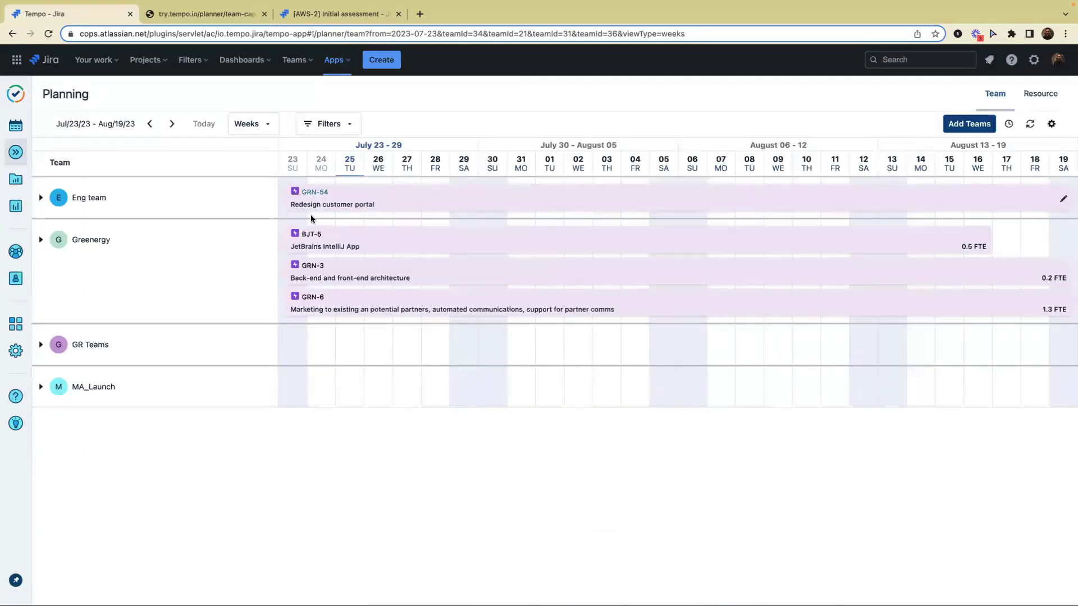
pyautogui.click(308, 198)
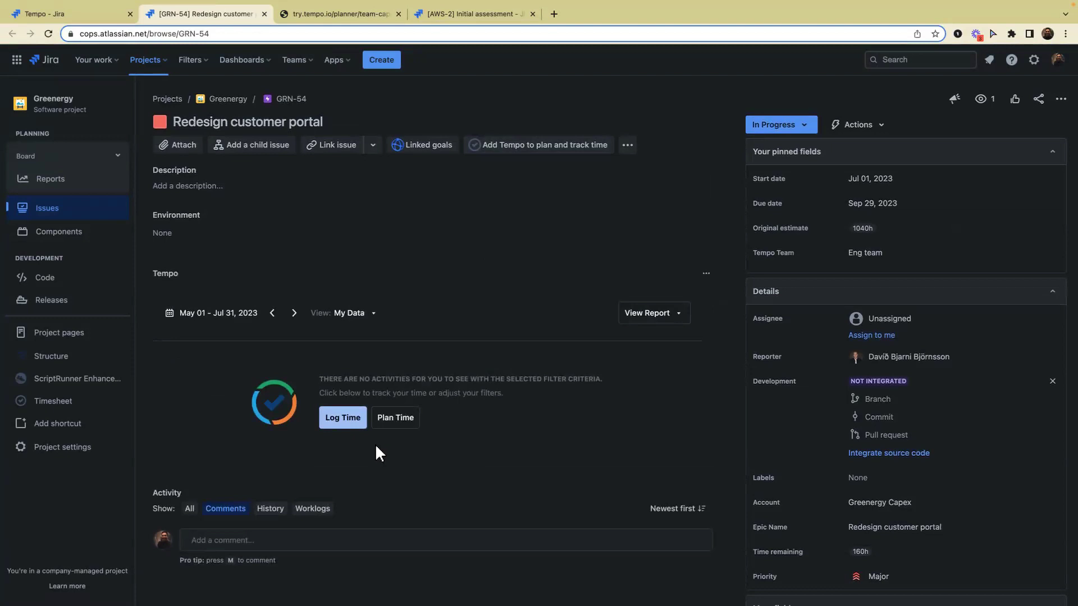
pyautogui.click(396, 418)
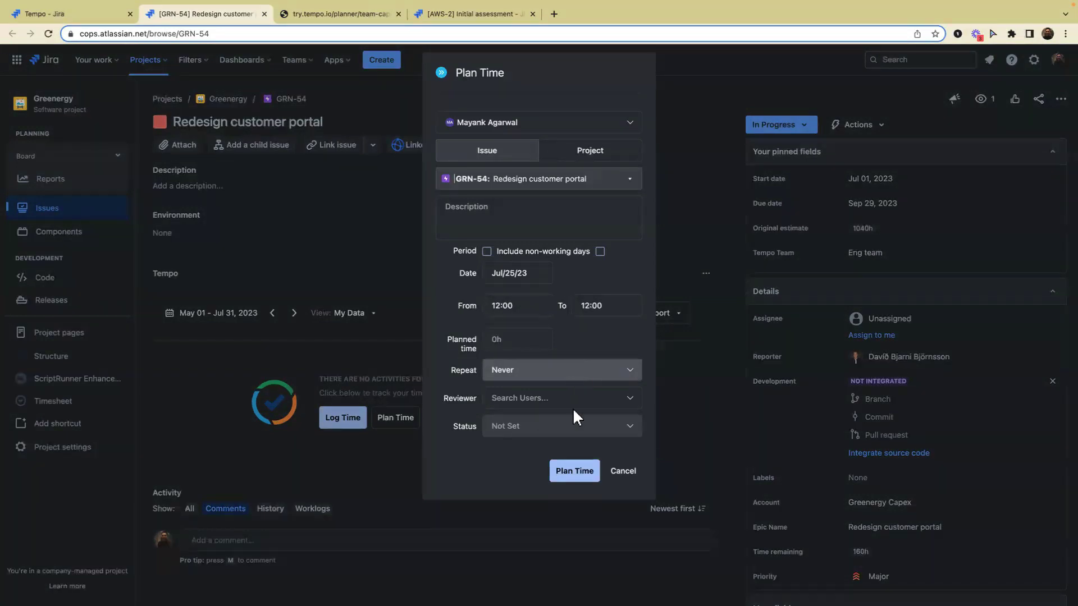
pyautogui.click(622, 471)
# Return to Tempo and open the personal work calendar for the week of Jul 24 - Jul 30, 2023.
pyautogui.click(86, 16)
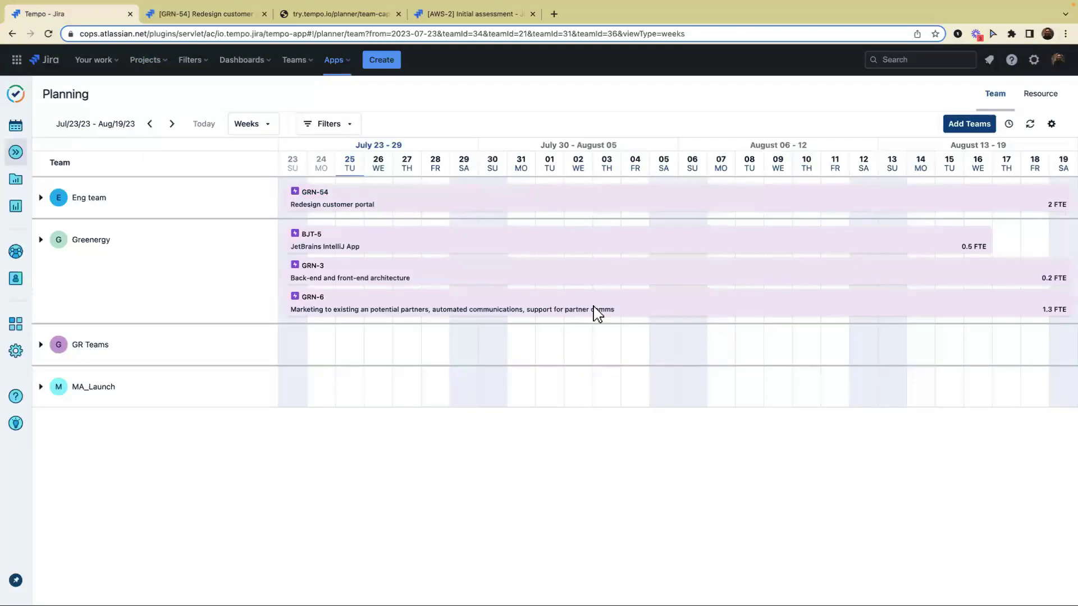
pyautogui.click(19, 134)
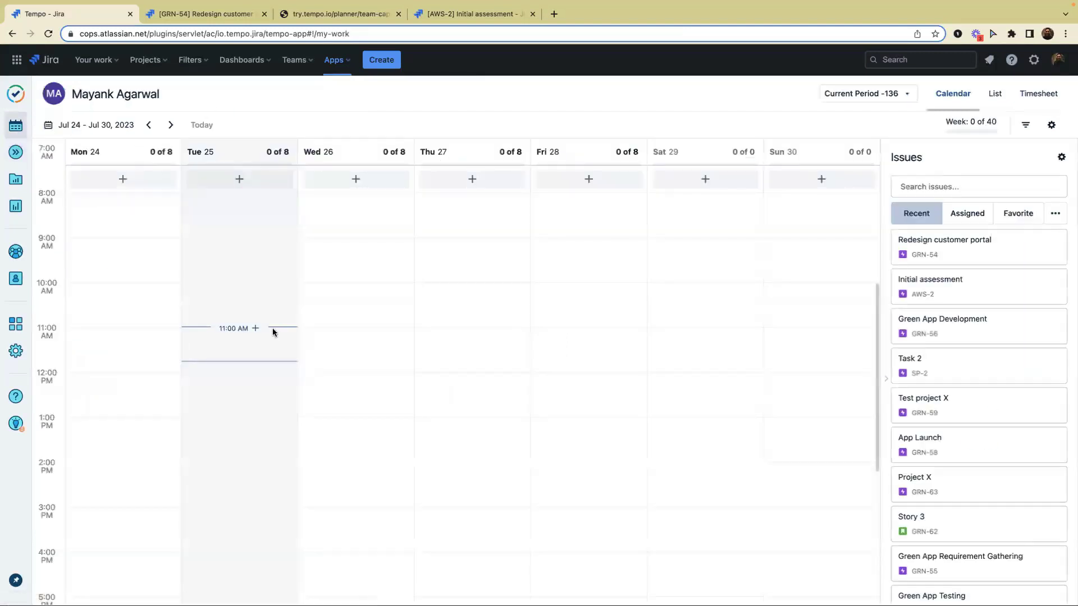
# Return to the team planning timeline and display it by quarters.
pyautogui.click(16, 163)
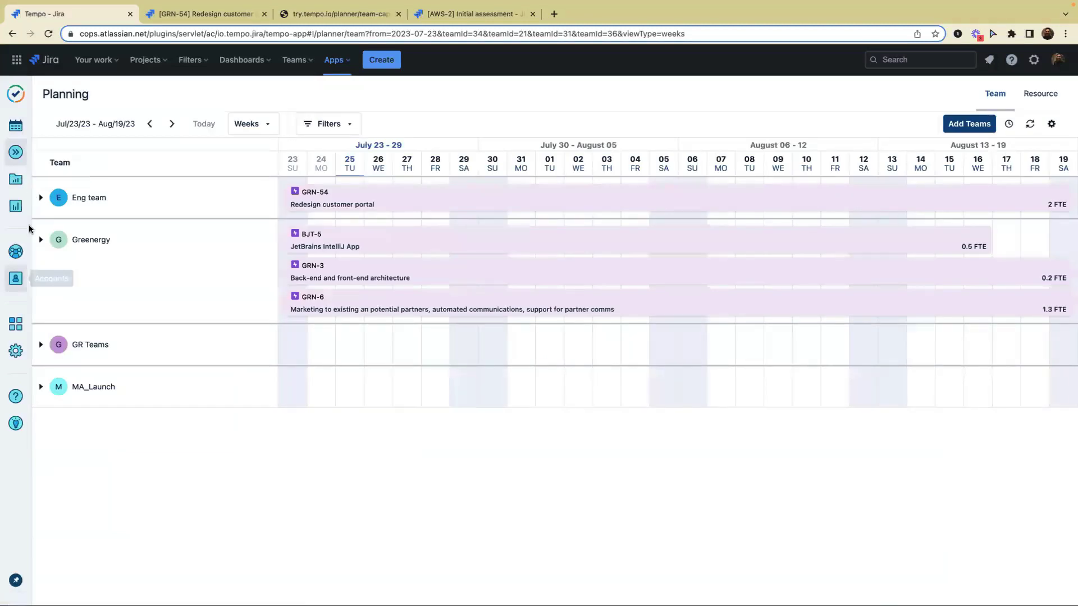
pyautogui.click(40, 344)
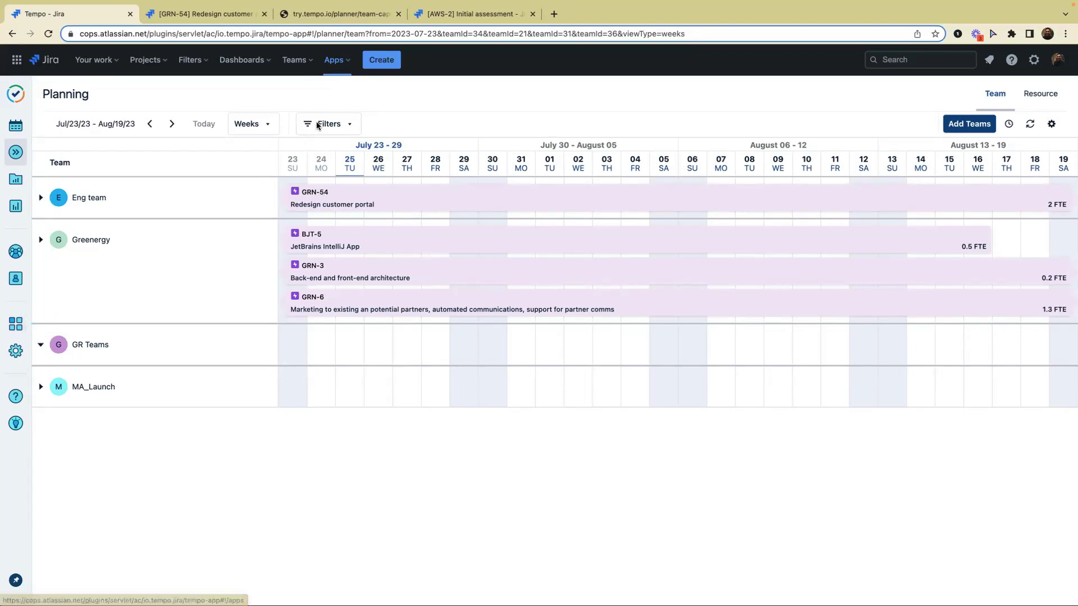
pyautogui.click(339, 61)
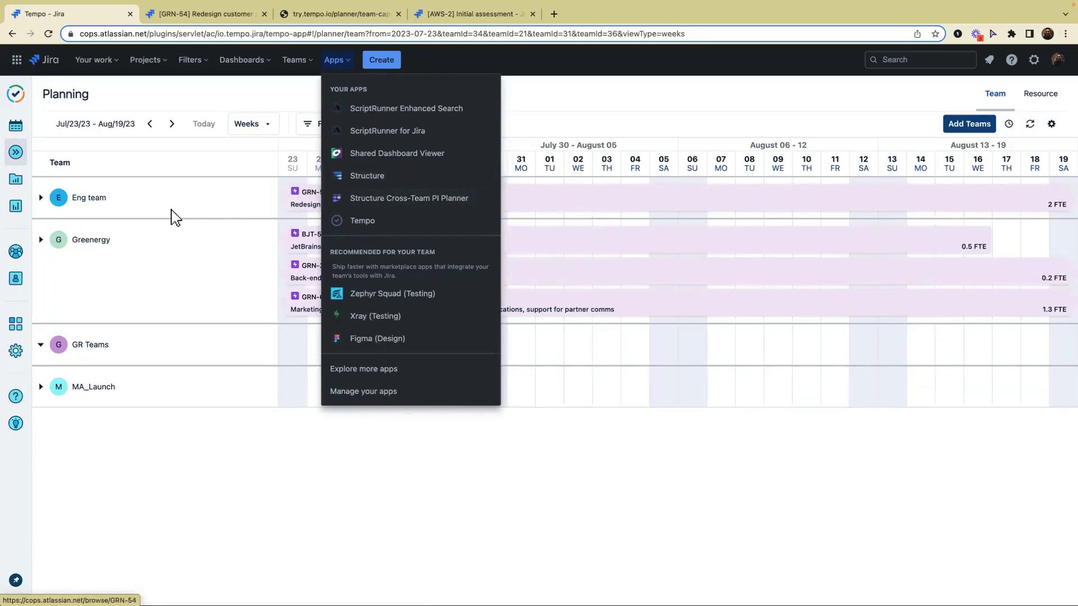
pyautogui.click(152, 451)
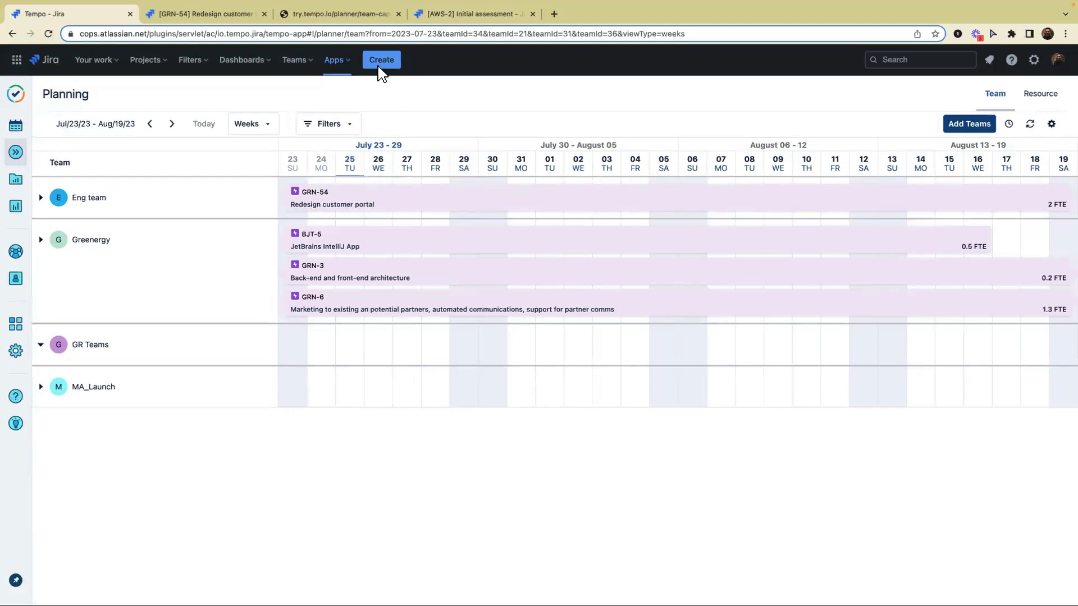
pyautogui.click(266, 126)
pyautogui.click(264, 188)
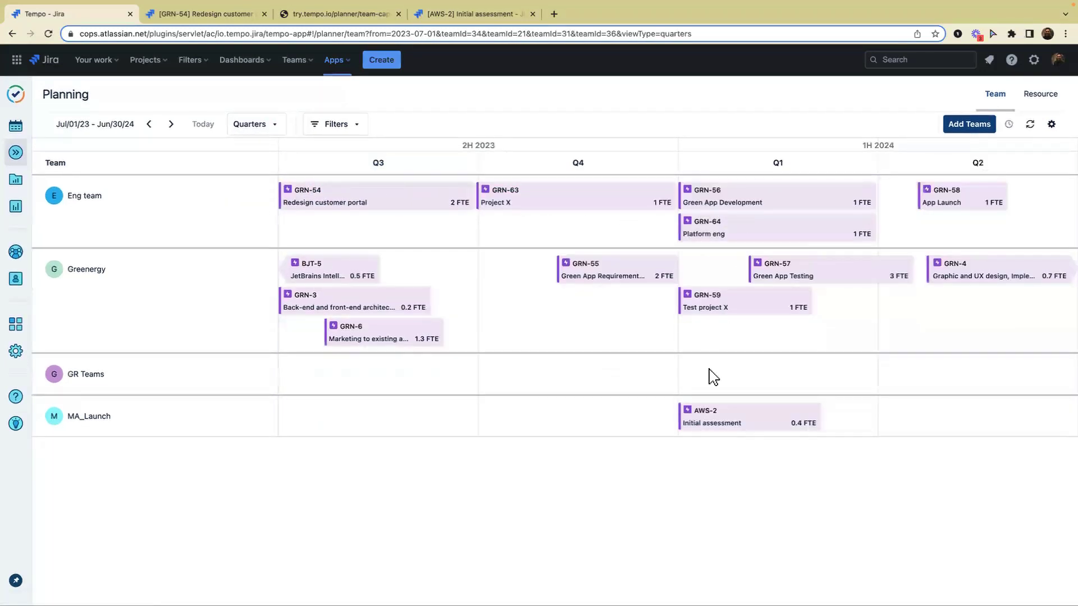
# Try to clear the Tempo team of the AWS-2 Initial assessment epic from the planning timeline, and cancel the edit.
pyautogui.moveTo(752, 421)
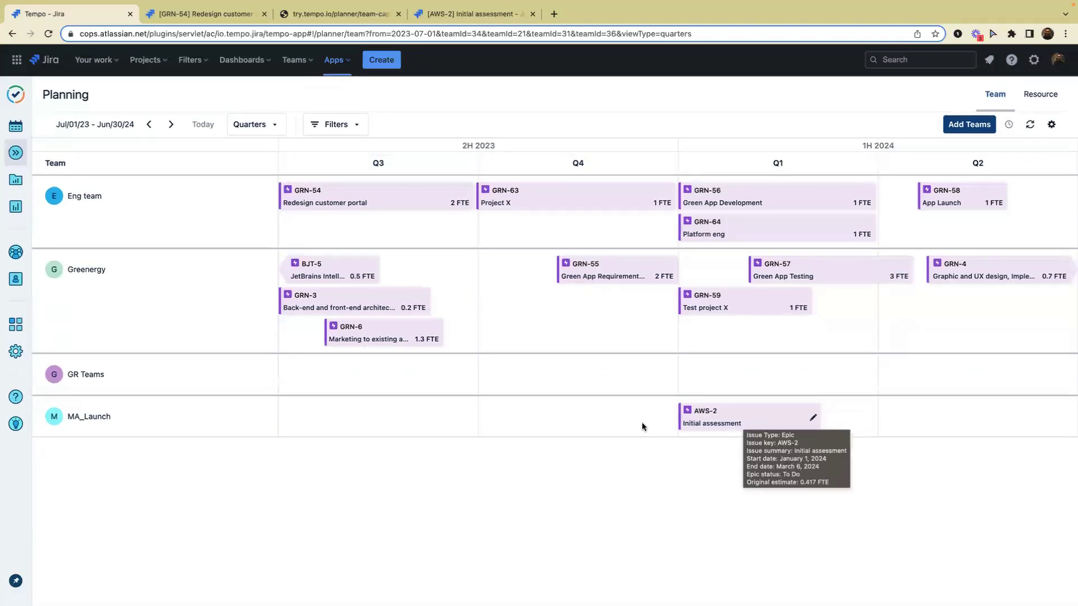
pyautogui.moveTo(715, 430)
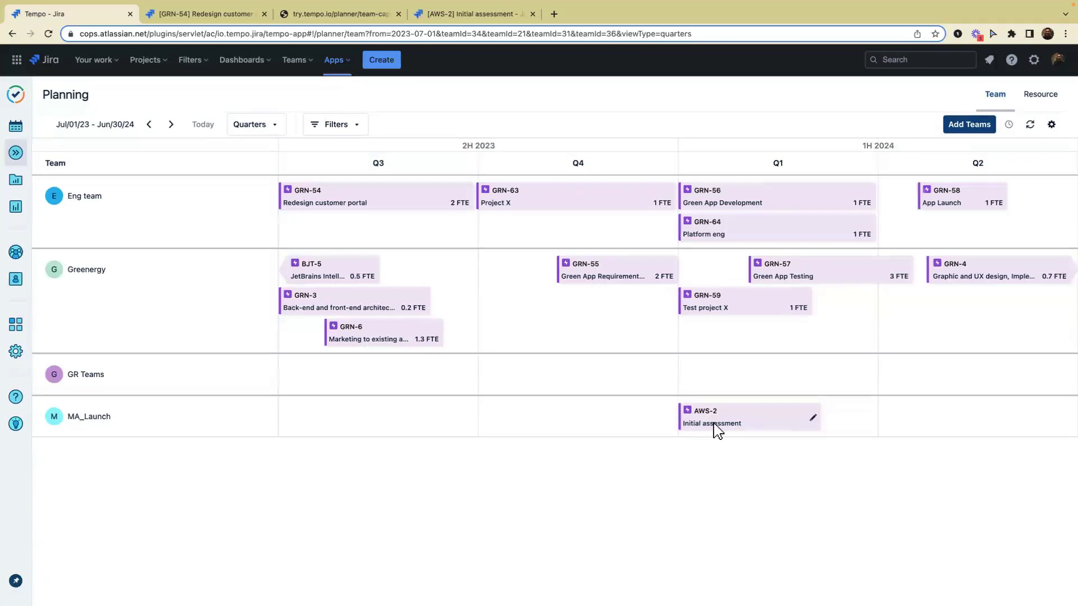
pyautogui.click(812, 422)
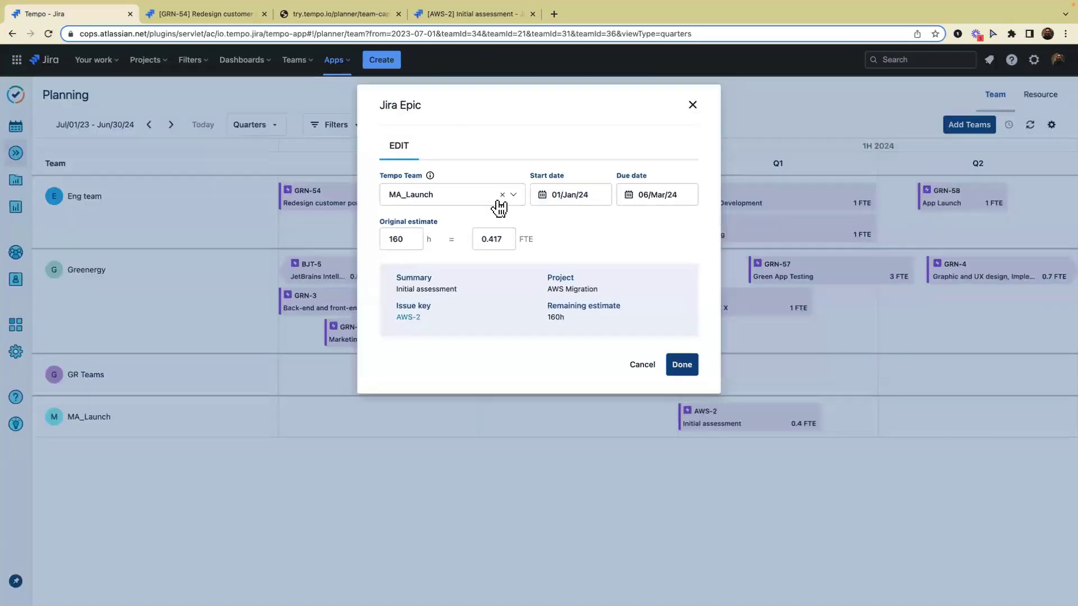
pyautogui.click(495, 202)
pyautogui.click(573, 231)
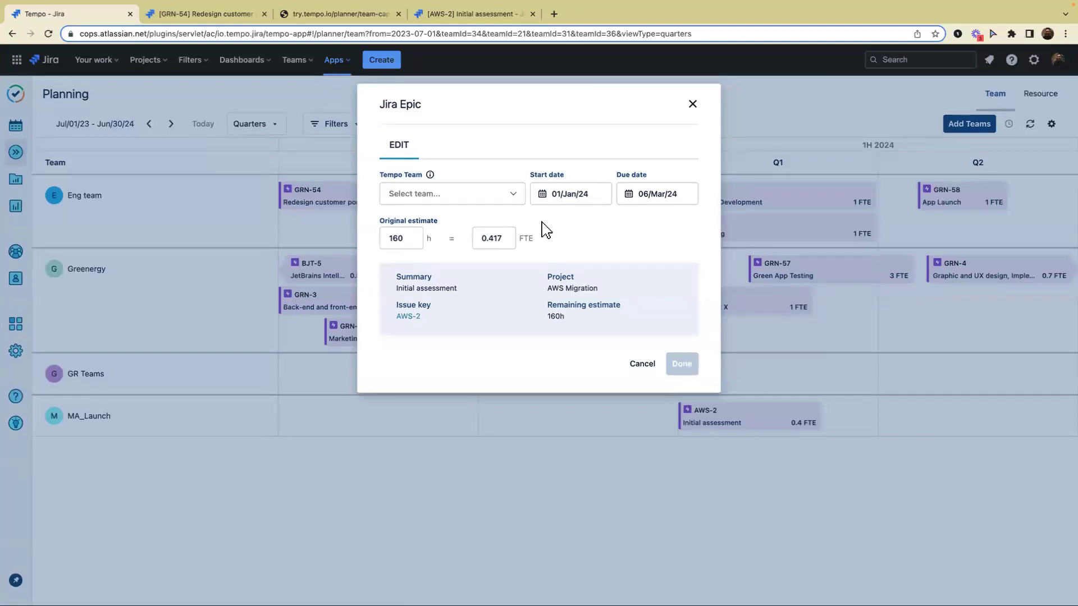
pyautogui.click(641, 365)
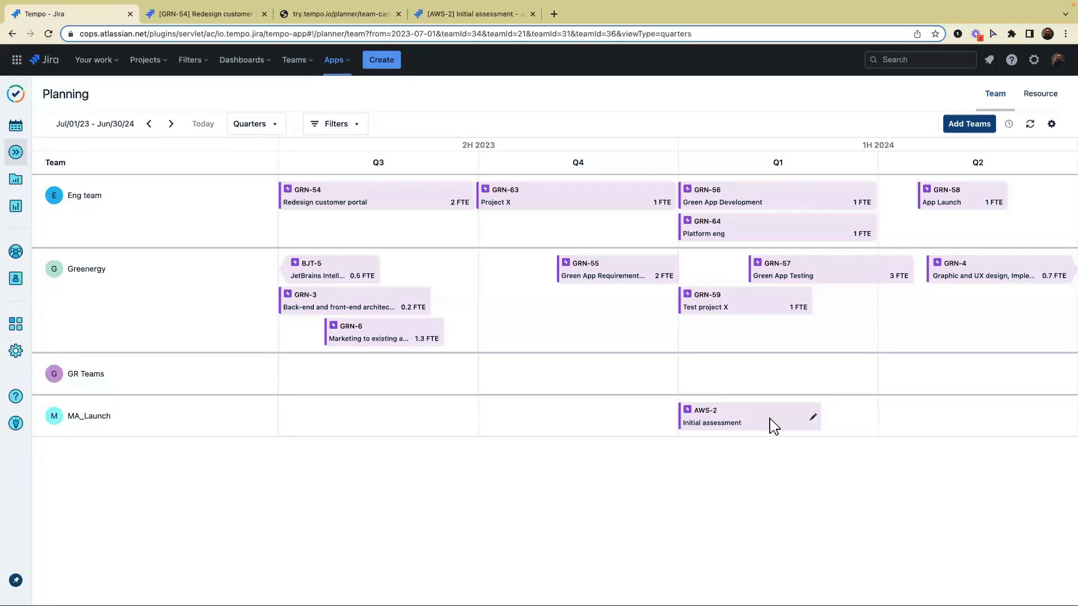
# Clear the Tempo Team field on the AWS-2 issue in Jira.
pyautogui.click(462, 15)
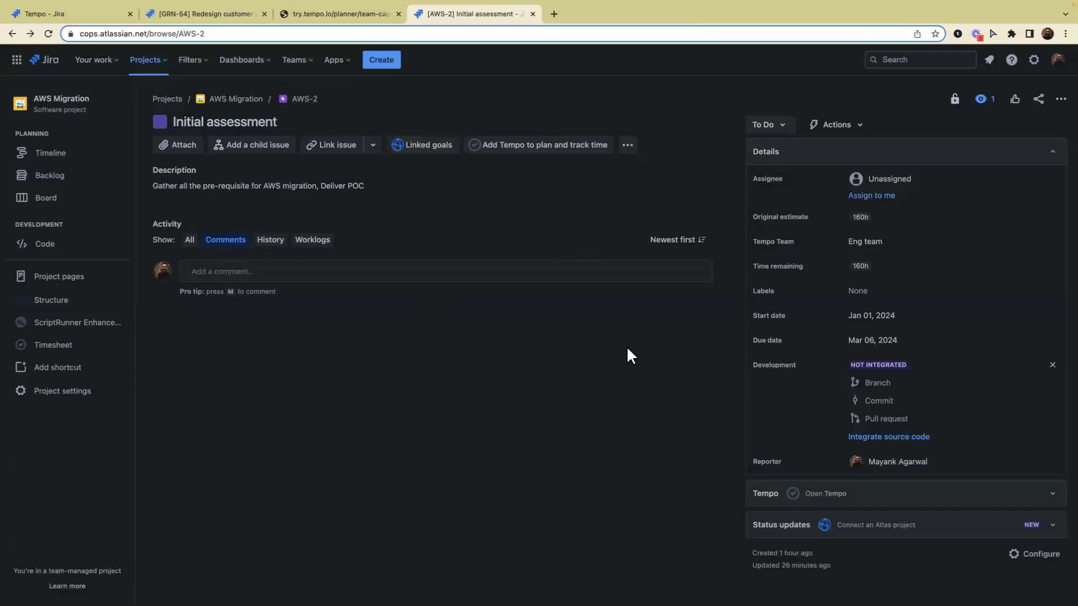
pyautogui.click(887, 242)
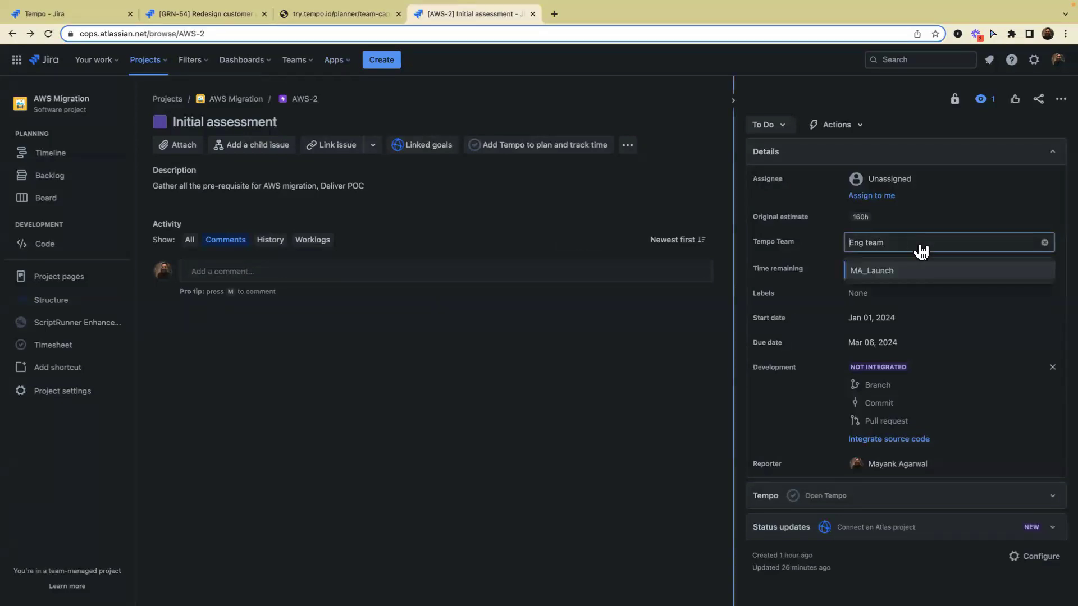
pyautogui.click(1045, 243)
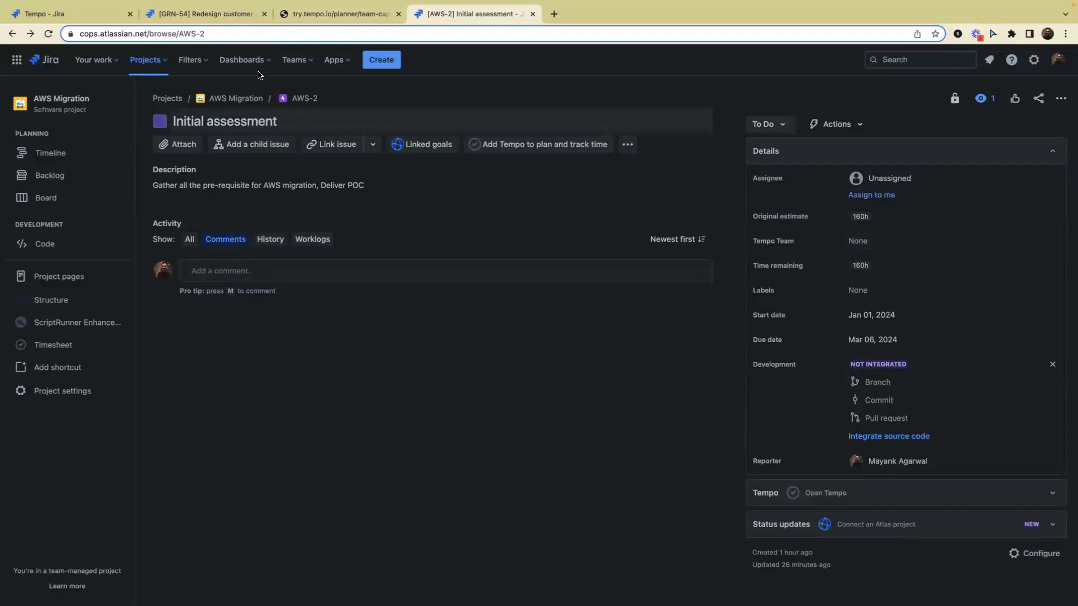
# Return to Tempo and open the Eng team's overview from the list of teams.
pyautogui.click(84, 13)
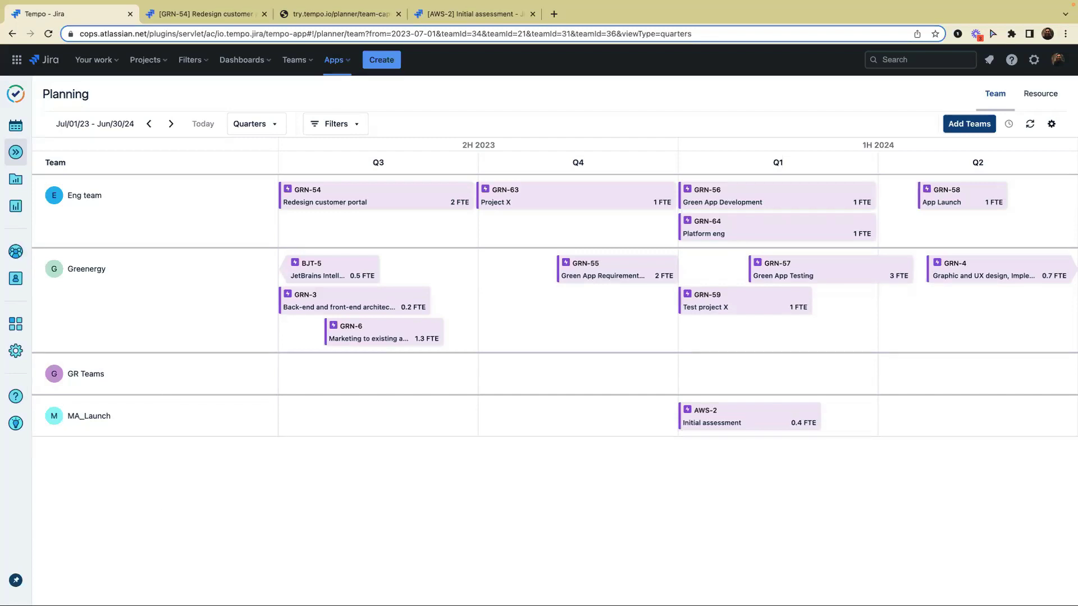
pyautogui.click(27, 266)
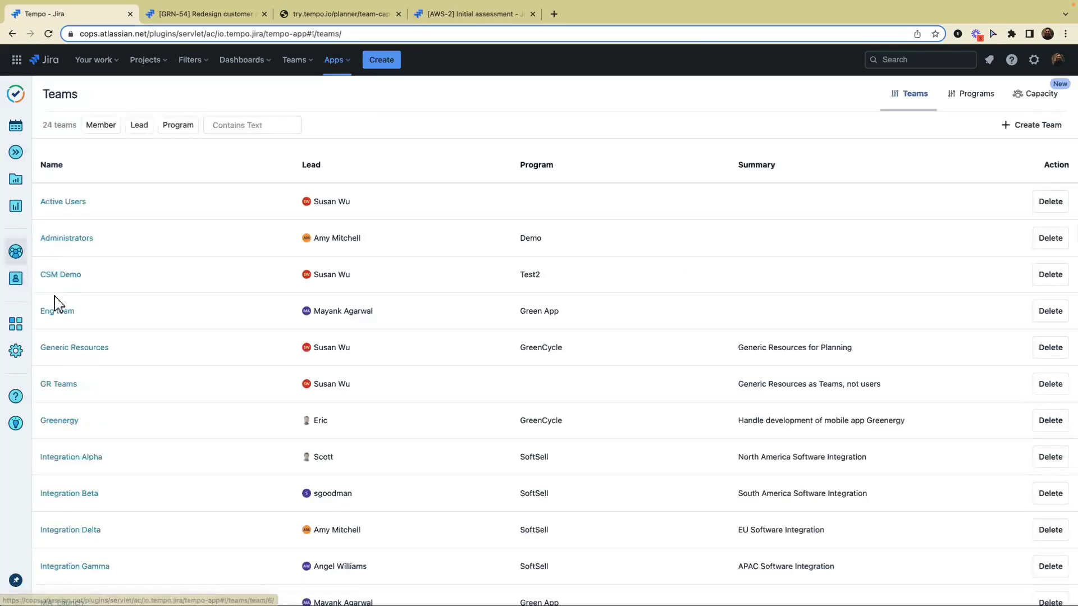
pyautogui.click(61, 312)
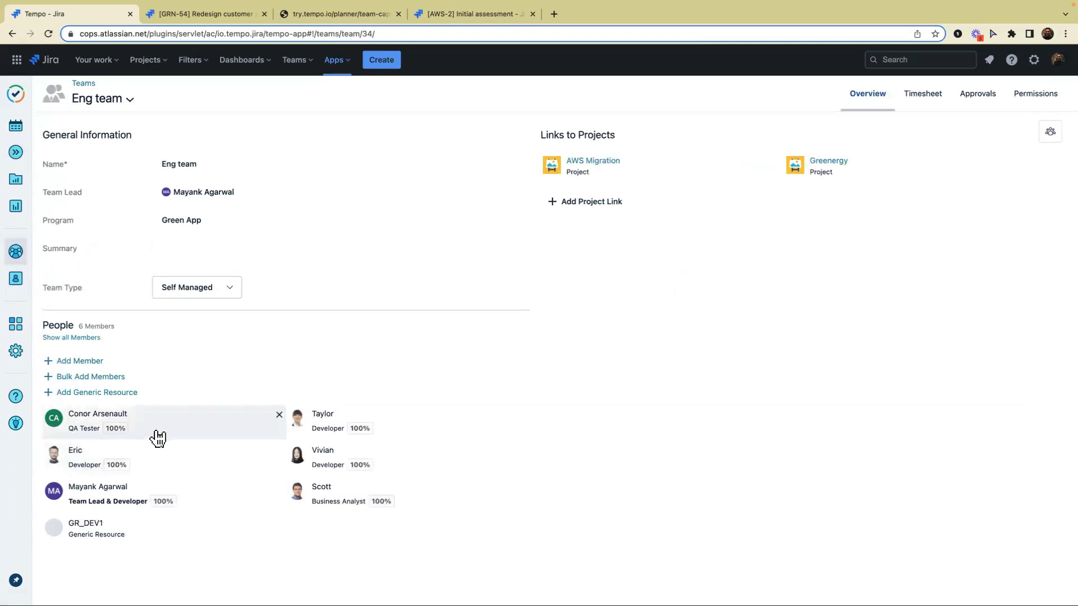
# Try a 50% commitment for the Eng team developer listed beside the QA tester, and cancel the edit.
pyautogui.click(405, 426)
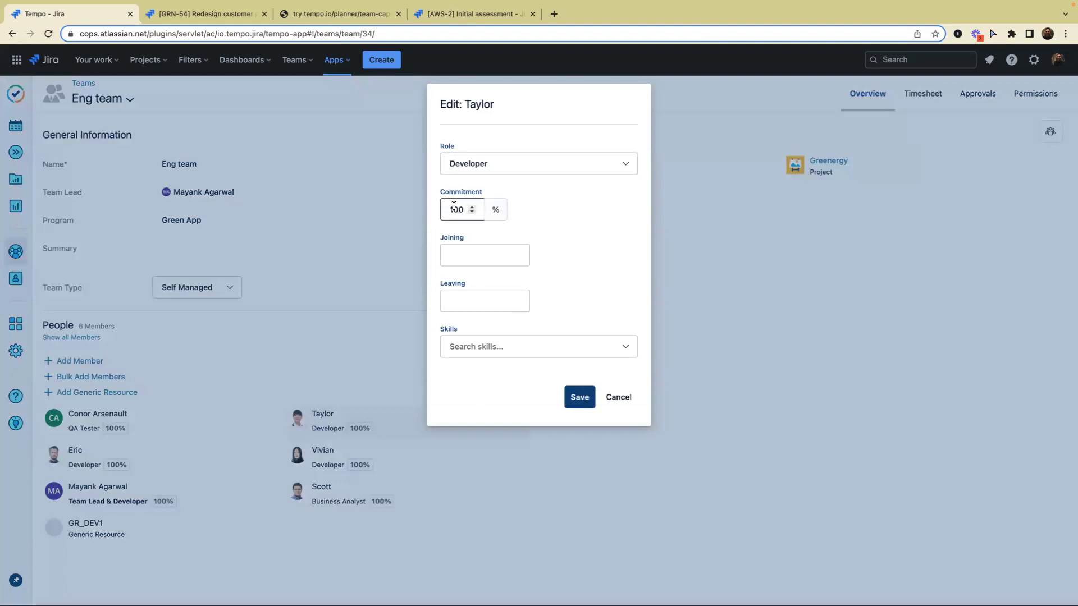
pyautogui.write('50')
pyautogui.click(533, 214)
pyautogui.click(620, 397)
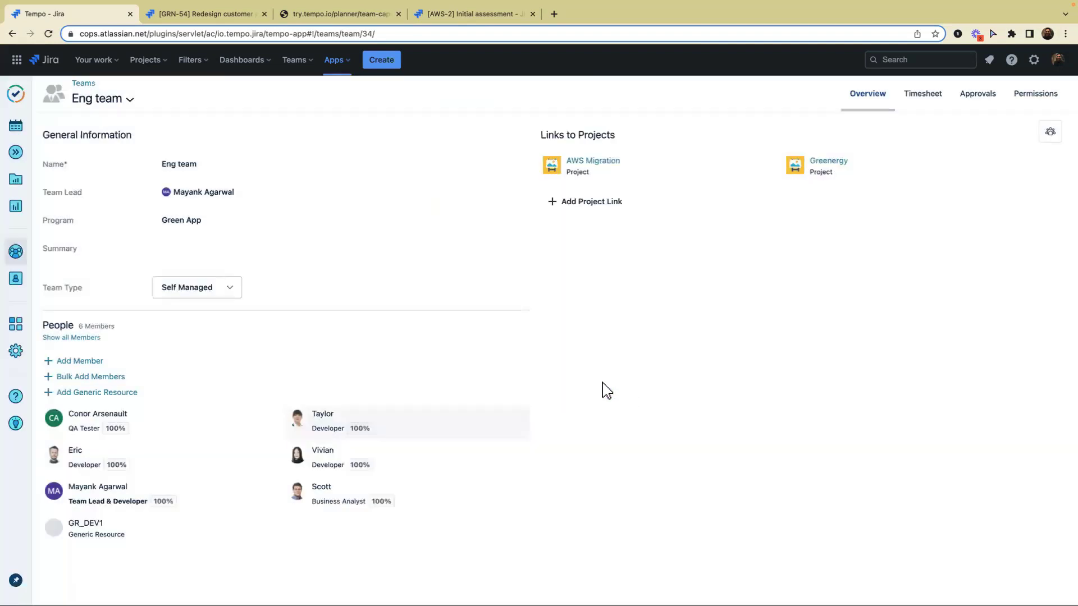
pyautogui.click(411, 415)
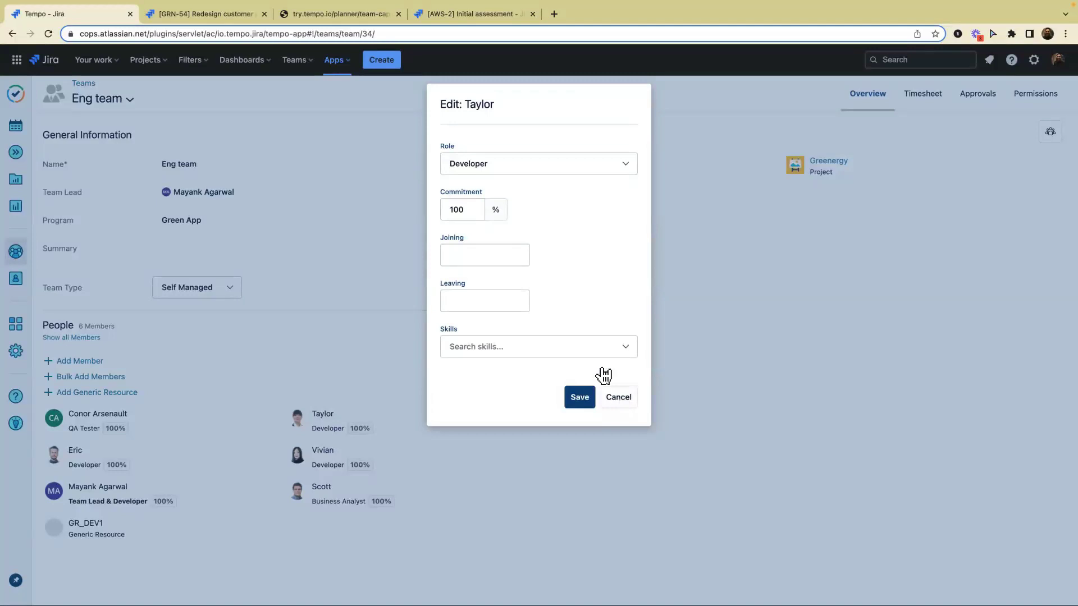
pyautogui.click(618, 398)
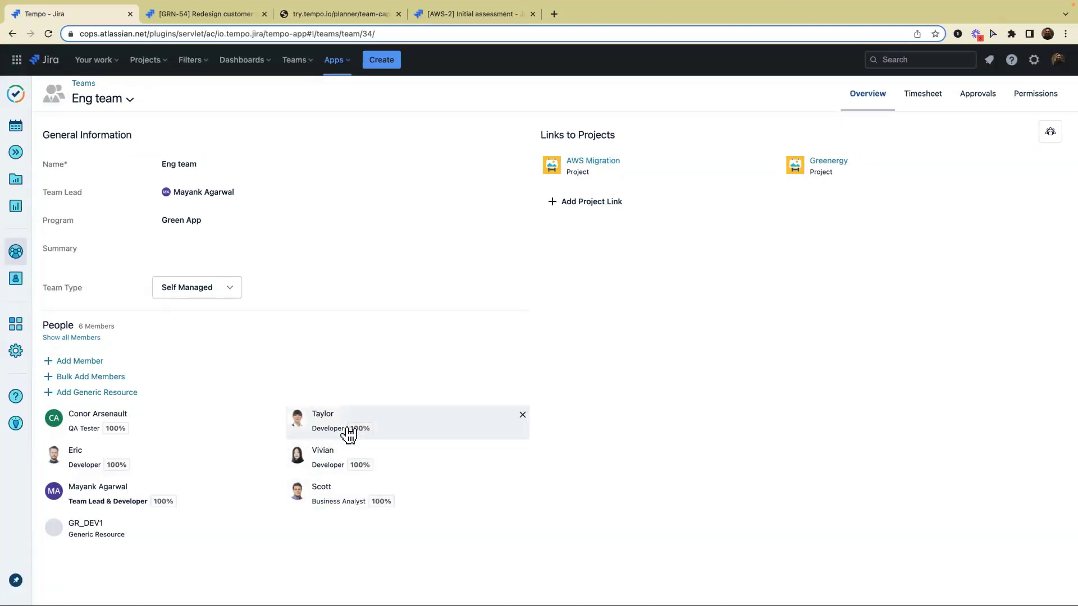
# Try a 97% commitment for the same Eng team developer beside the QA tester, and cancel the edit.
pyautogui.click(380, 433)
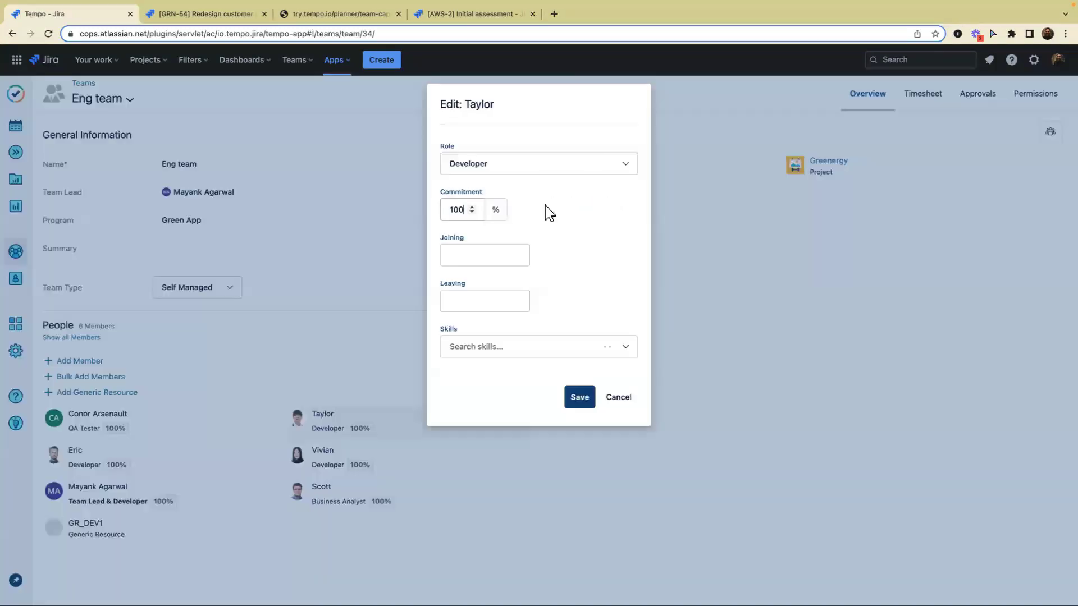
pyautogui.doubleClick(452, 209)
pyautogui.write('33')
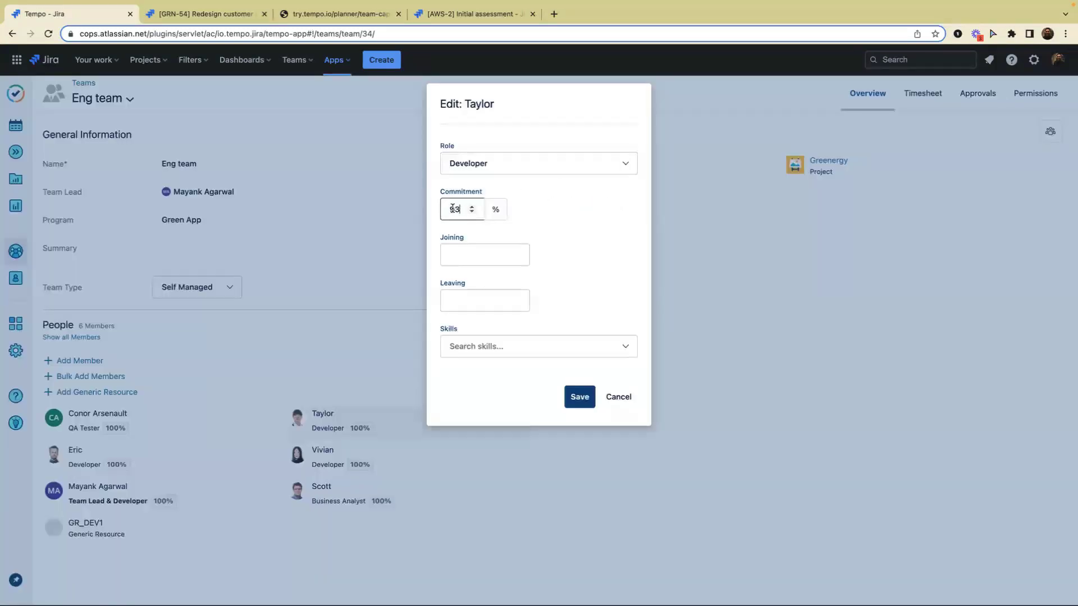
pyautogui.press('BackSpace')
pyautogui.write('7')
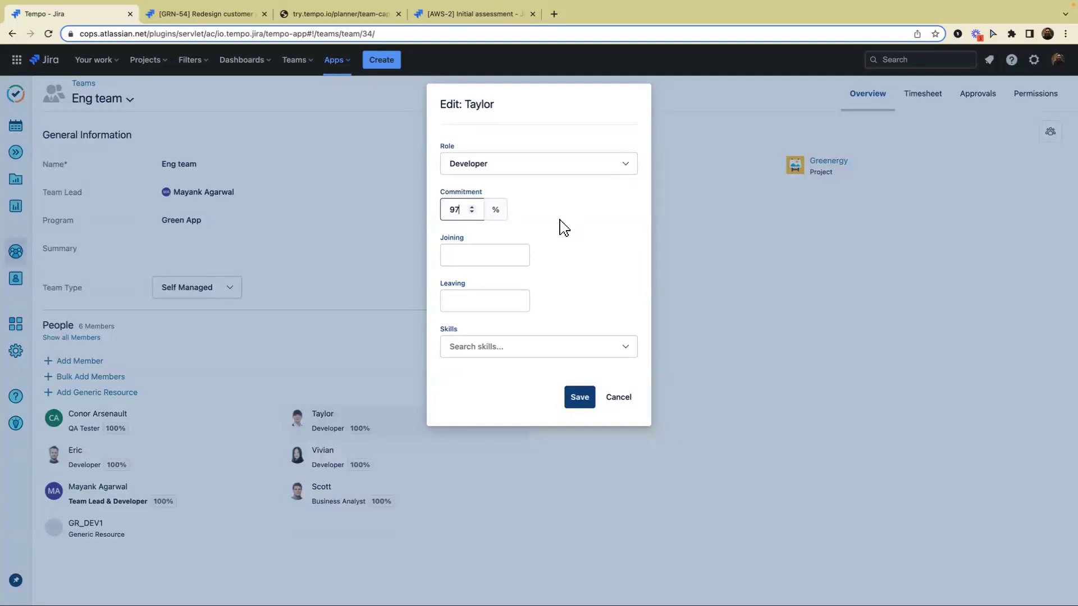
pyautogui.click(535, 223)
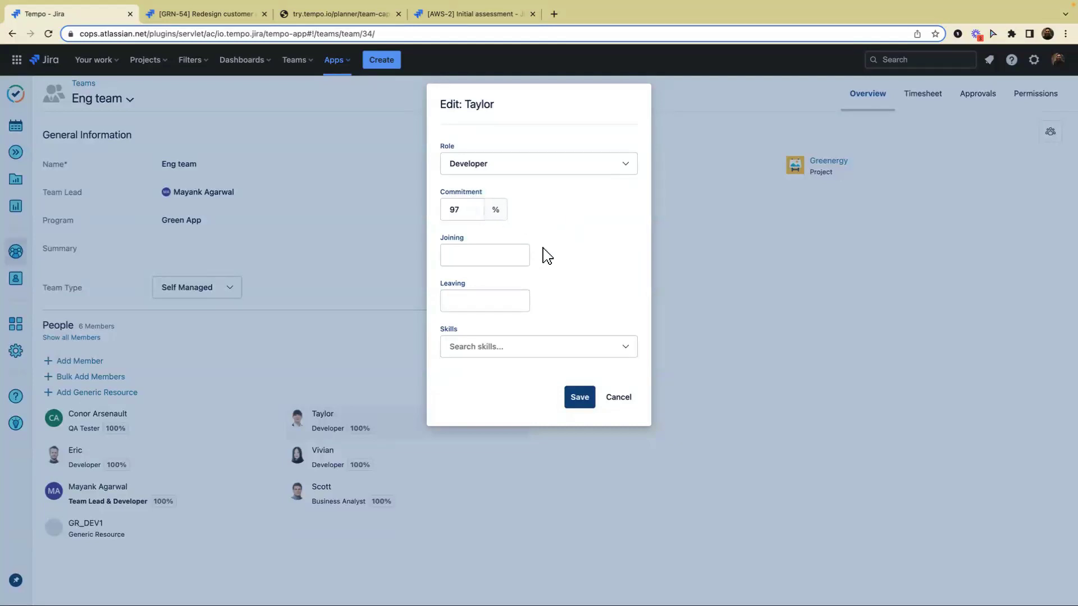
pyautogui.click(621, 400)
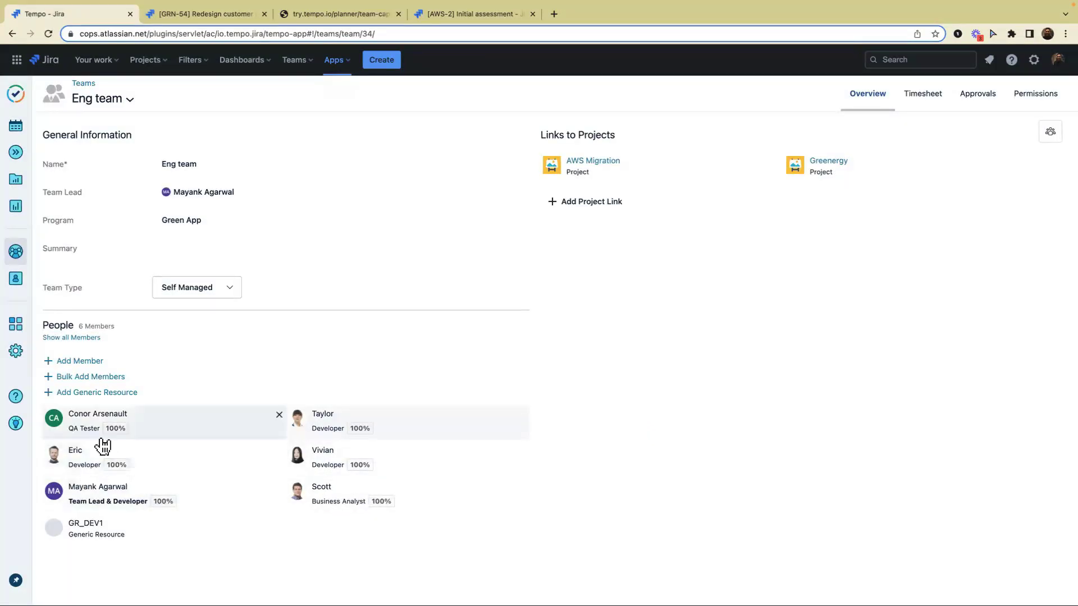
# Set the commitment of the Eng team developer listed above the business analyst to 50% and save it.
pyautogui.click(332, 469)
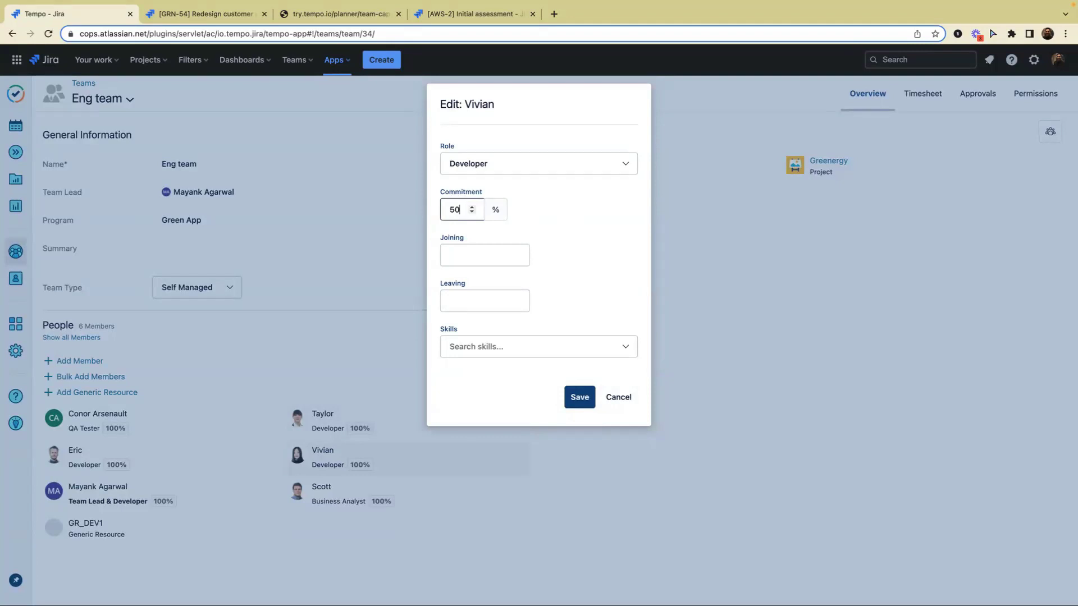
pyautogui.click(587, 398)
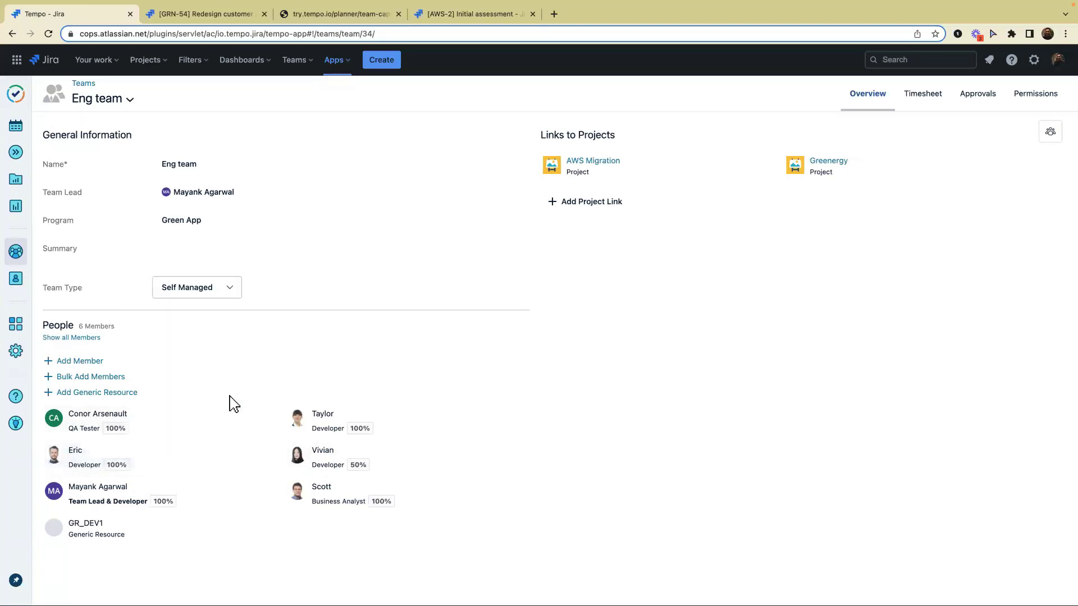
pyautogui.moveTo(204, 441)
# Return to the team planning timeline and review the estimate details of the GRN-54 Redesign customer portal epic.
pyautogui.click(16, 154)
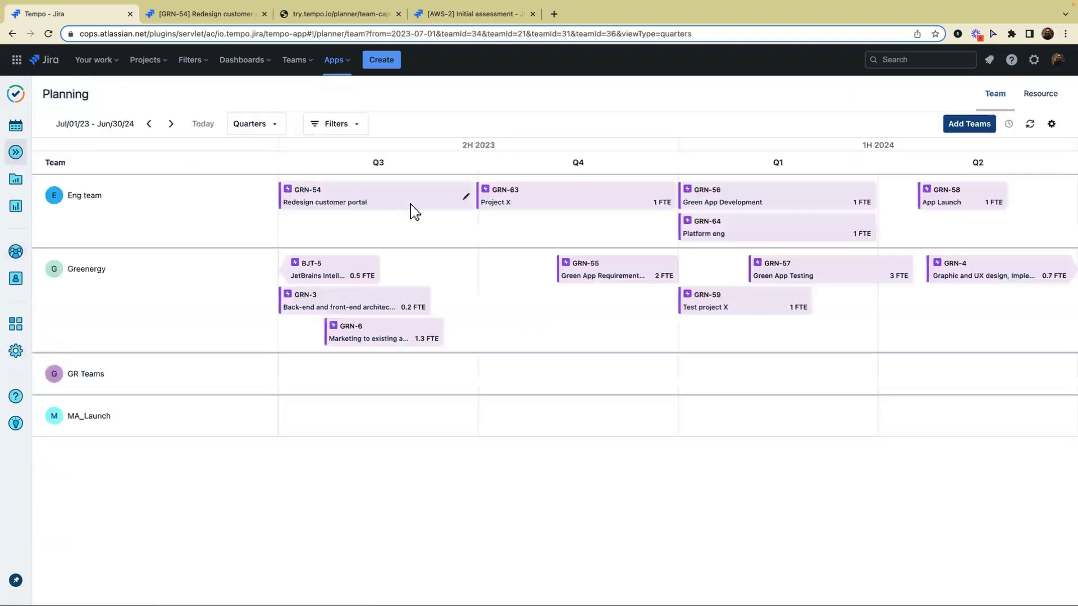
pyautogui.click(464, 198)
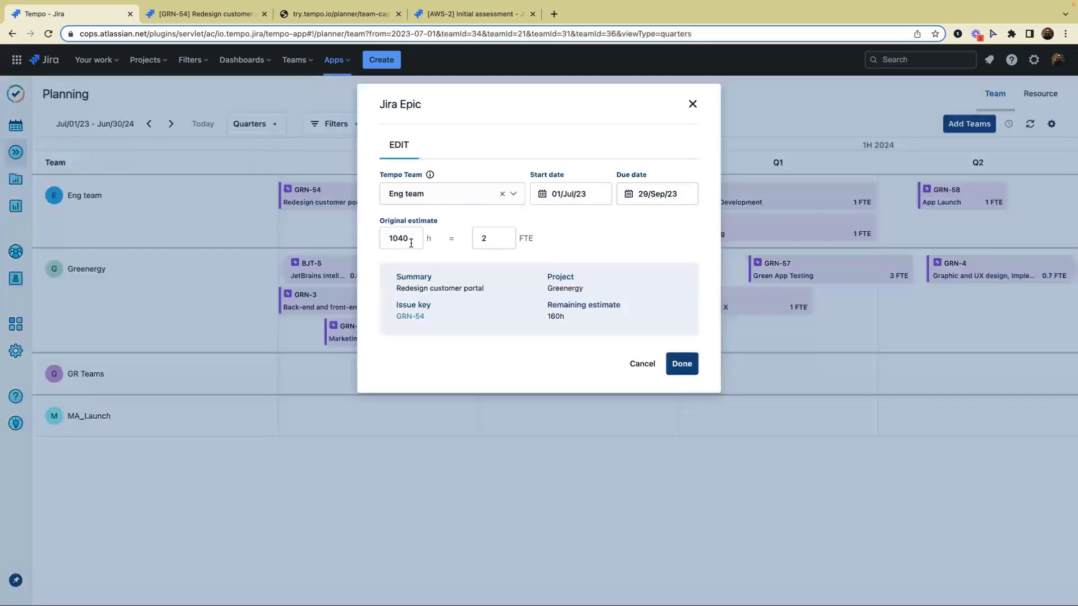
pyautogui.click(682, 365)
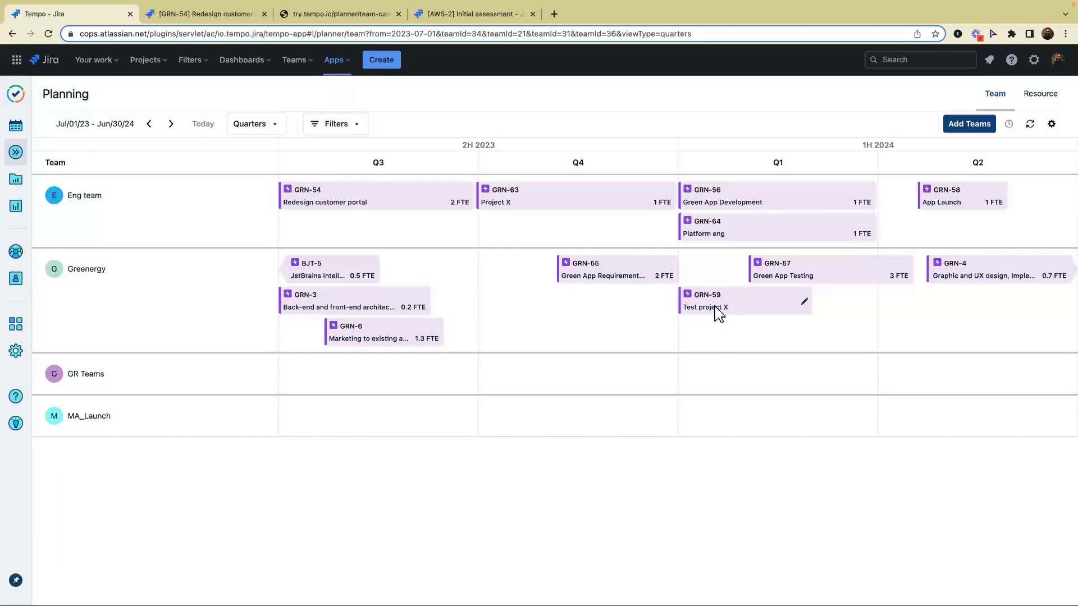
# Check the GRN-59 Test project X epic in its Jira issue, and set its original estimate to 100 hours in Tempo.
pyautogui.click(804, 306)
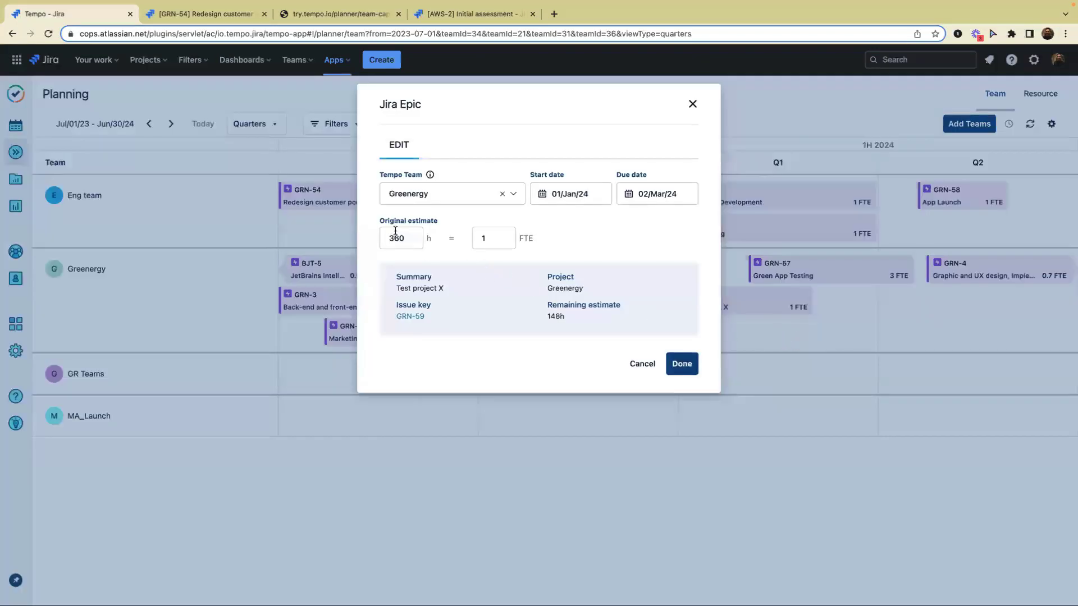
pyautogui.click(411, 316)
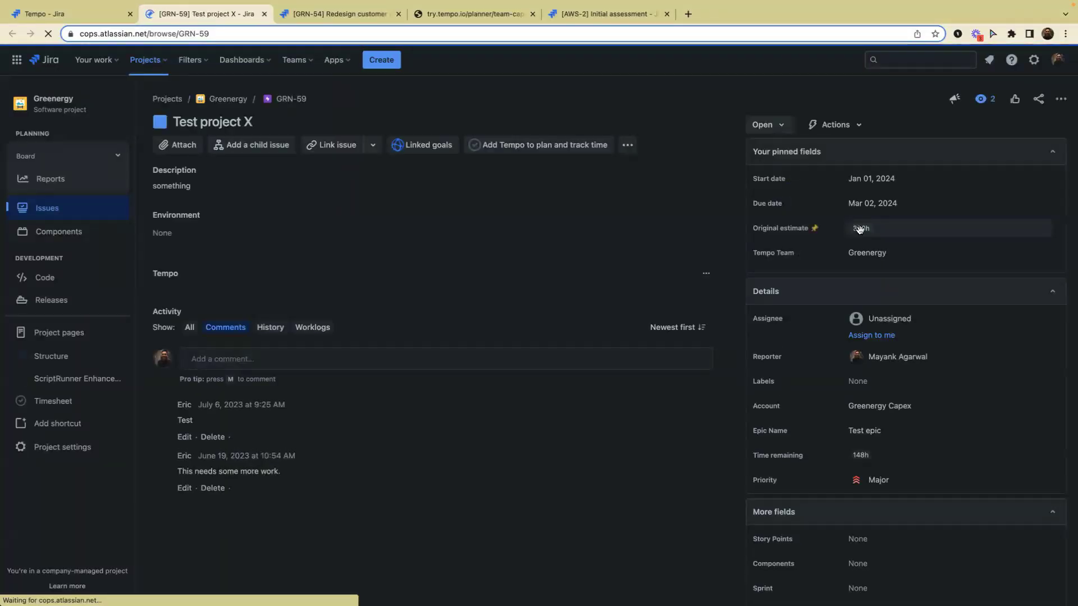
pyautogui.click(84, 10)
pyautogui.doubleClick(407, 234)
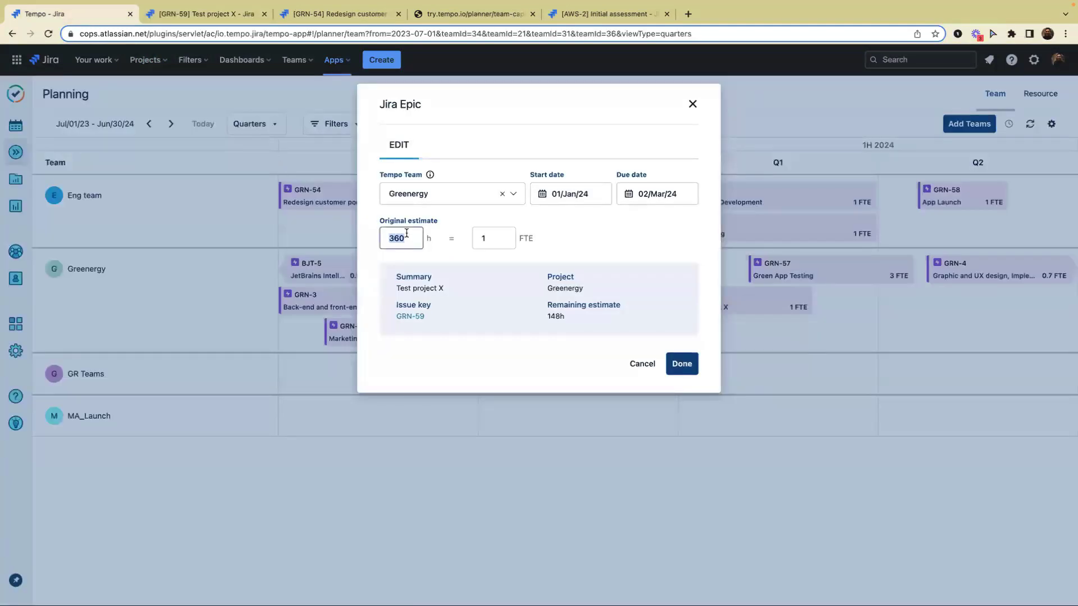
pyautogui.write('100')
pyautogui.click(577, 252)
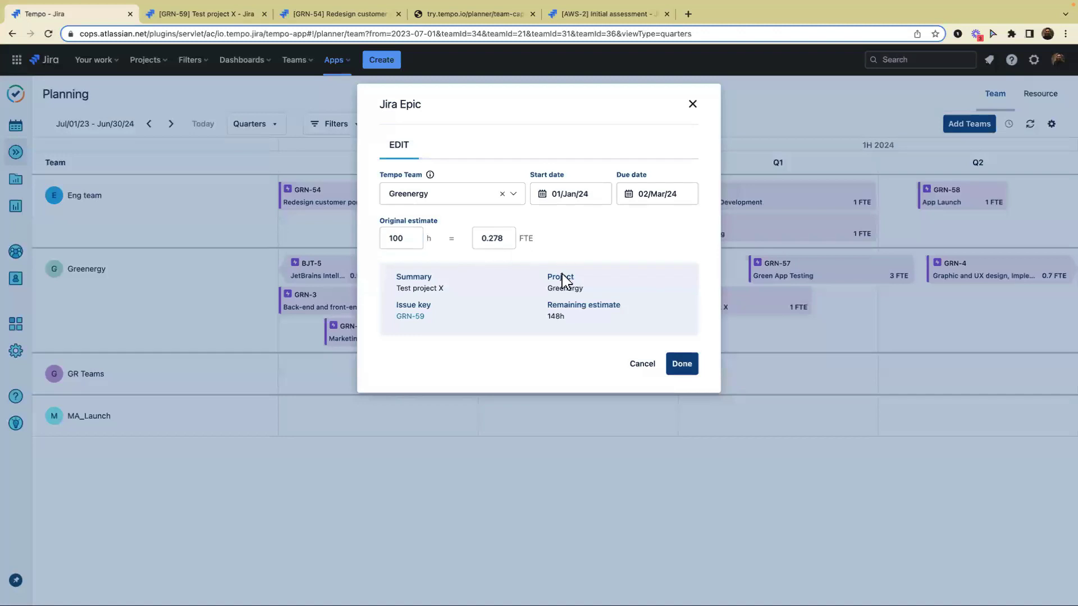
pyautogui.click(696, 363)
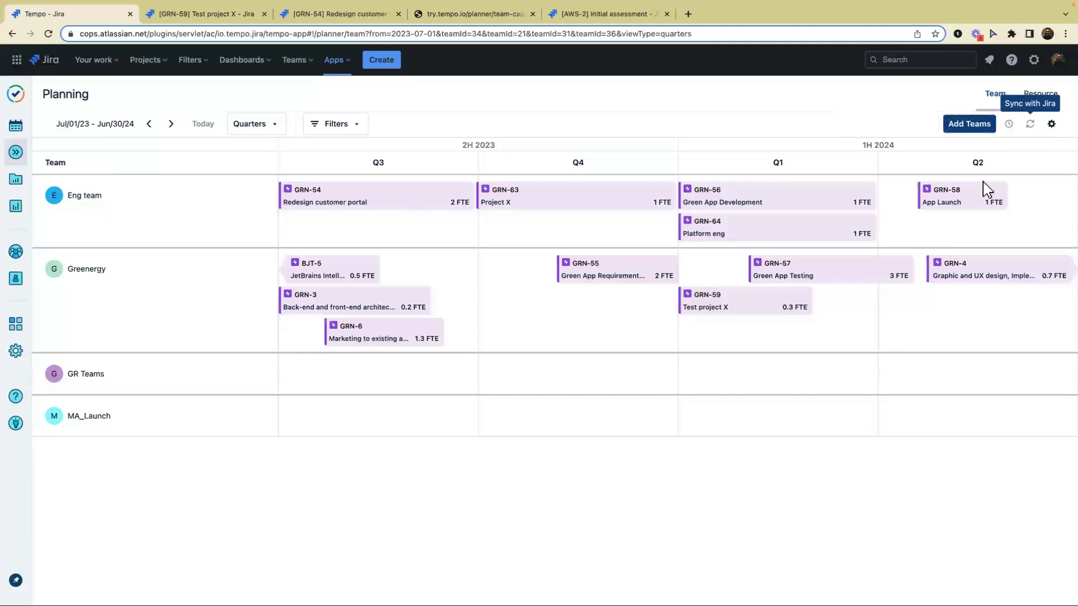
# Refresh the GRN-59 Test project X issue in Jira and set its original estimate to 160 hours.
pyautogui.click(202, 17)
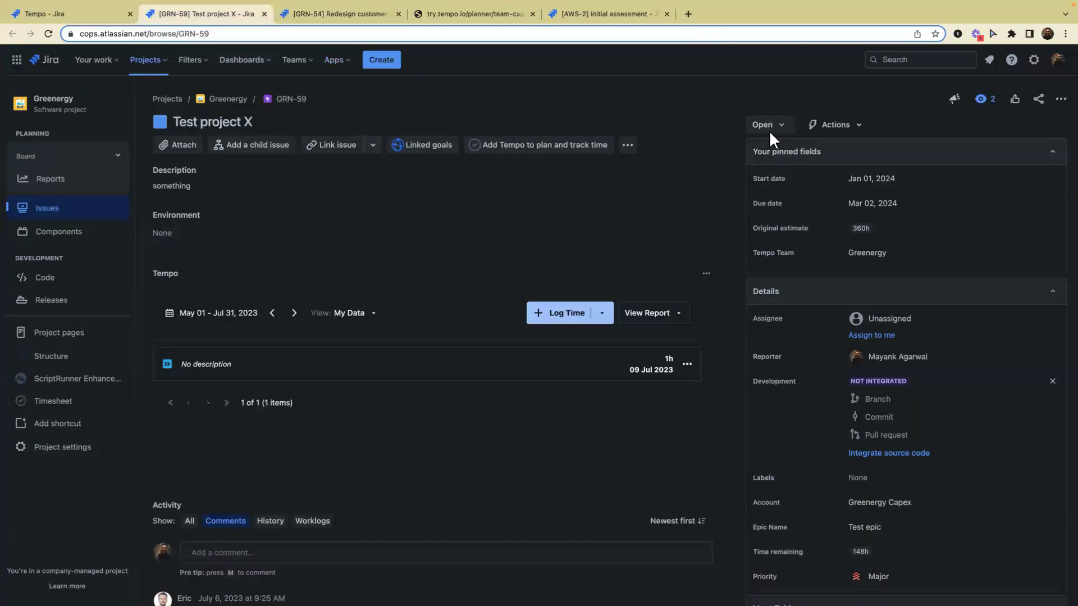
pyautogui.click(49, 33)
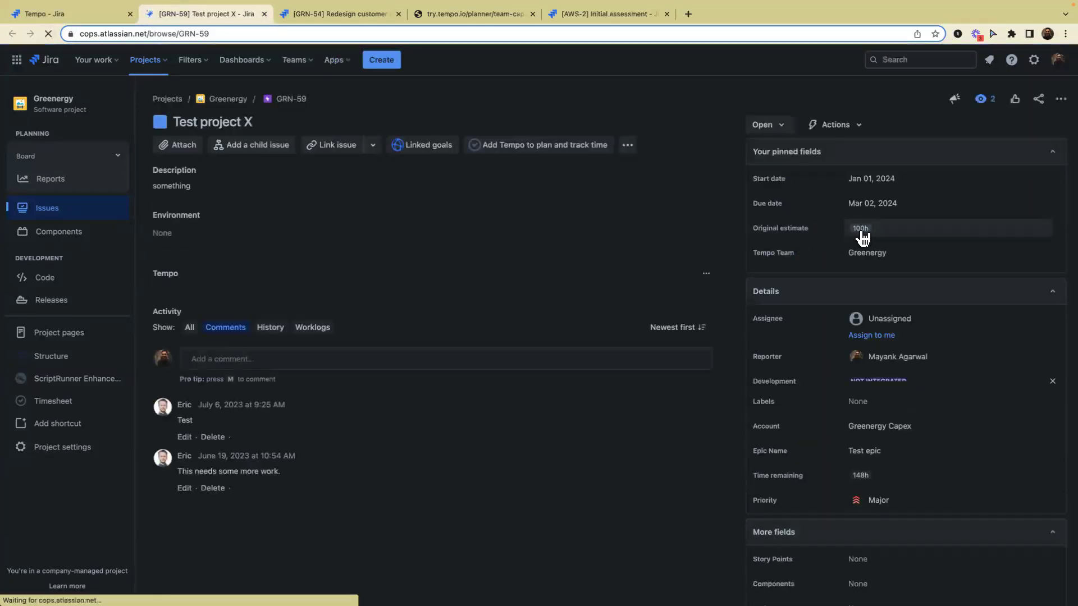
pyautogui.click(885, 228)
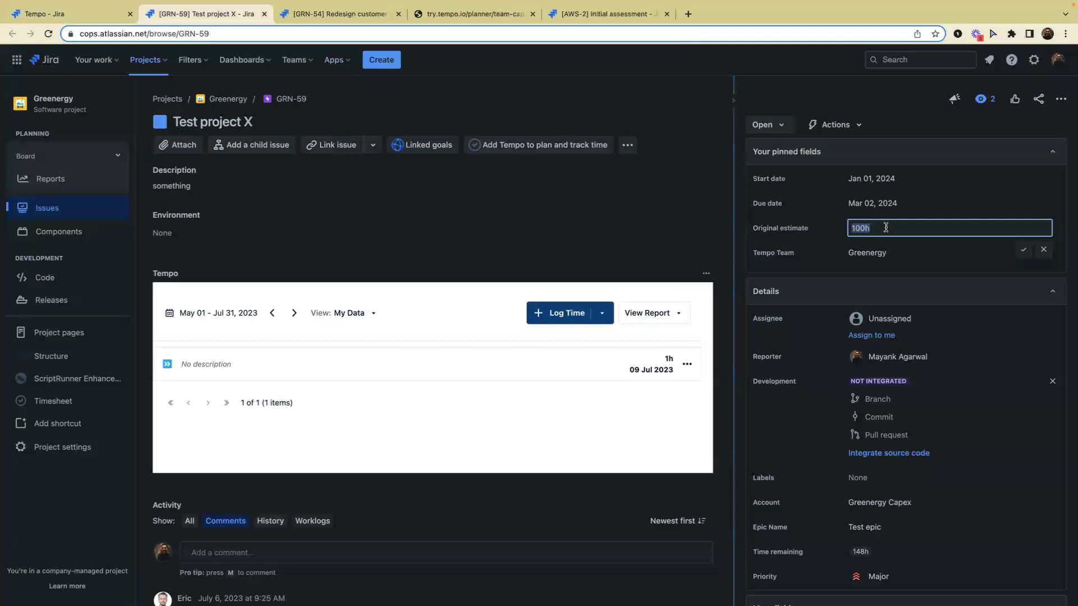
pyautogui.press('Return')
# Check the original estimate of the GRN-59 Test project X epic in Tempo's team planning timeline.
pyautogui.click(93, 17)
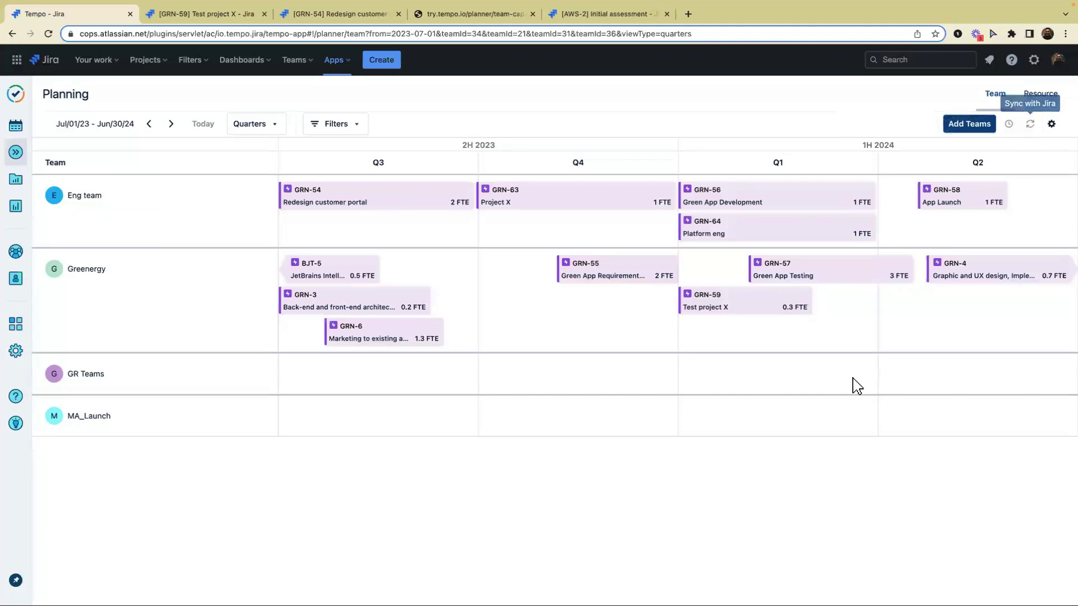
pyautogui.click(803, 306)
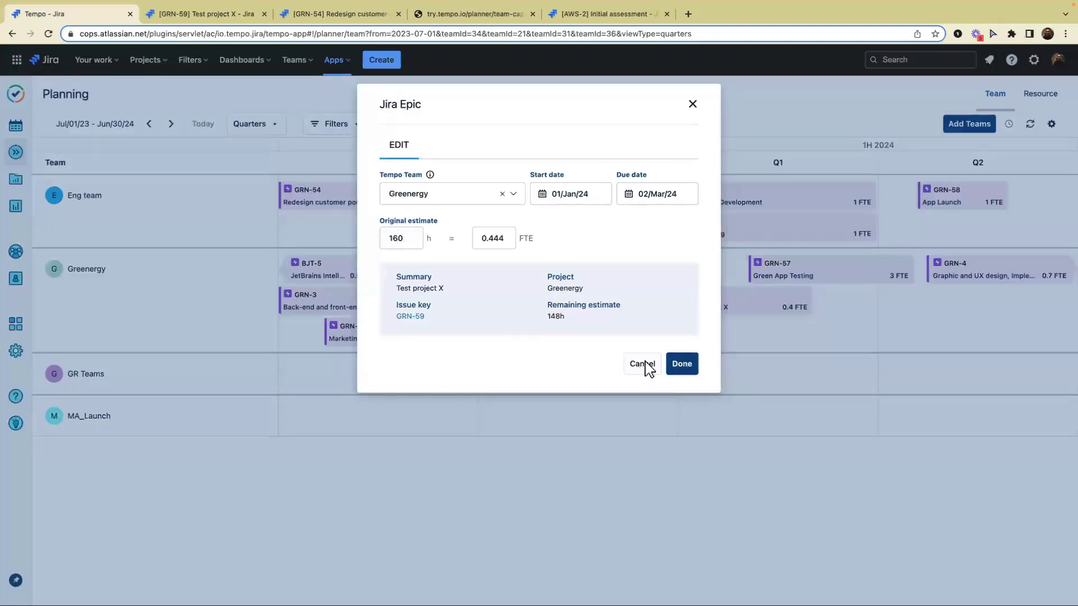
pyautogui.click(643, 366)
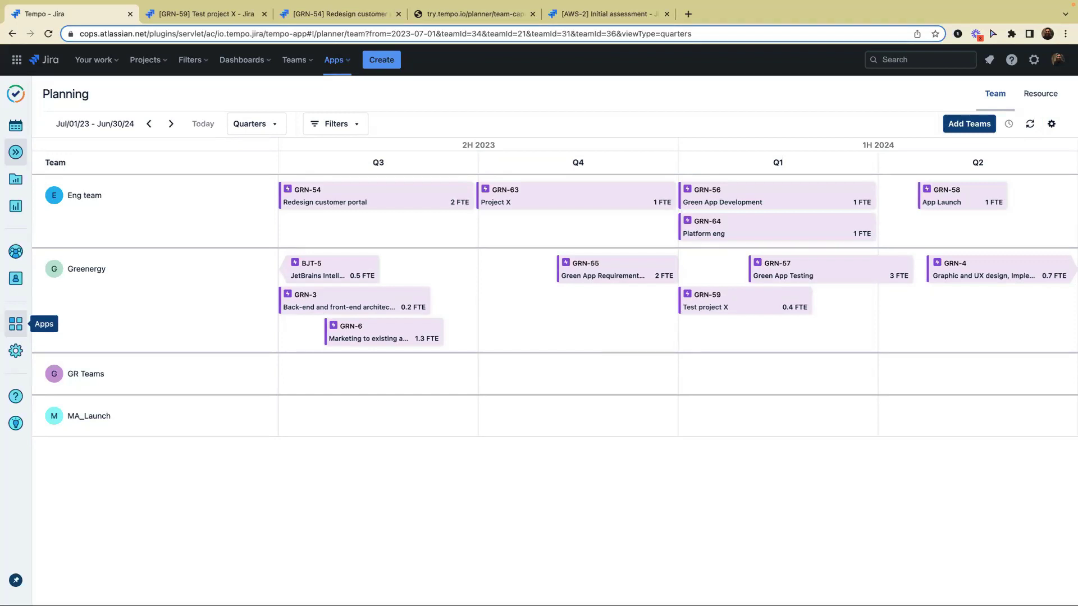
# Switch to resource planning, expand the user's planned issues and review the period plan for Research user personas.
pyautogui.click(1036, 92)
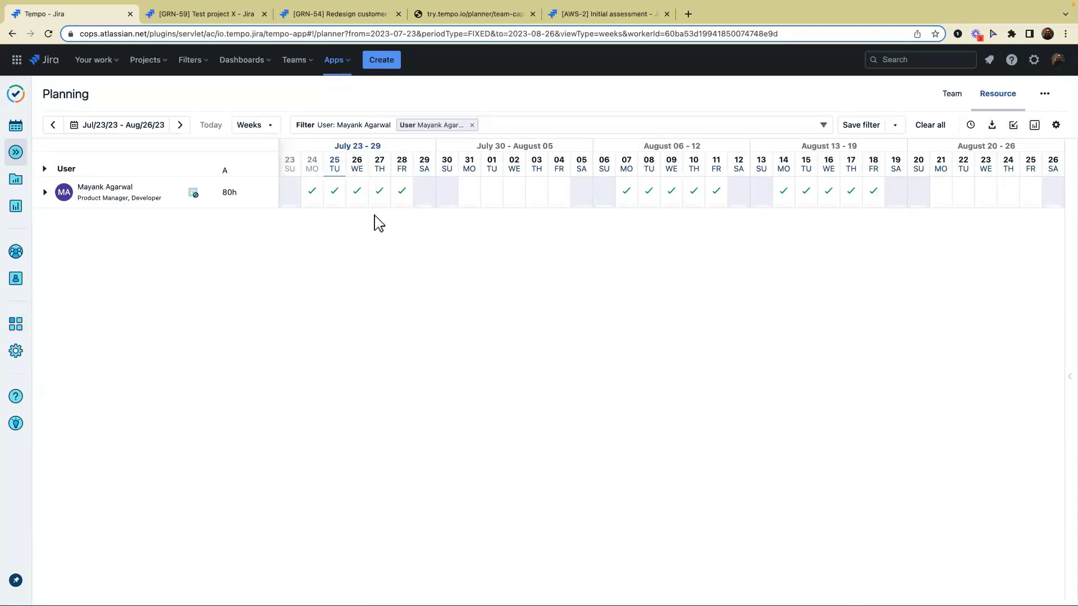
pyautogui.click(45, 192)
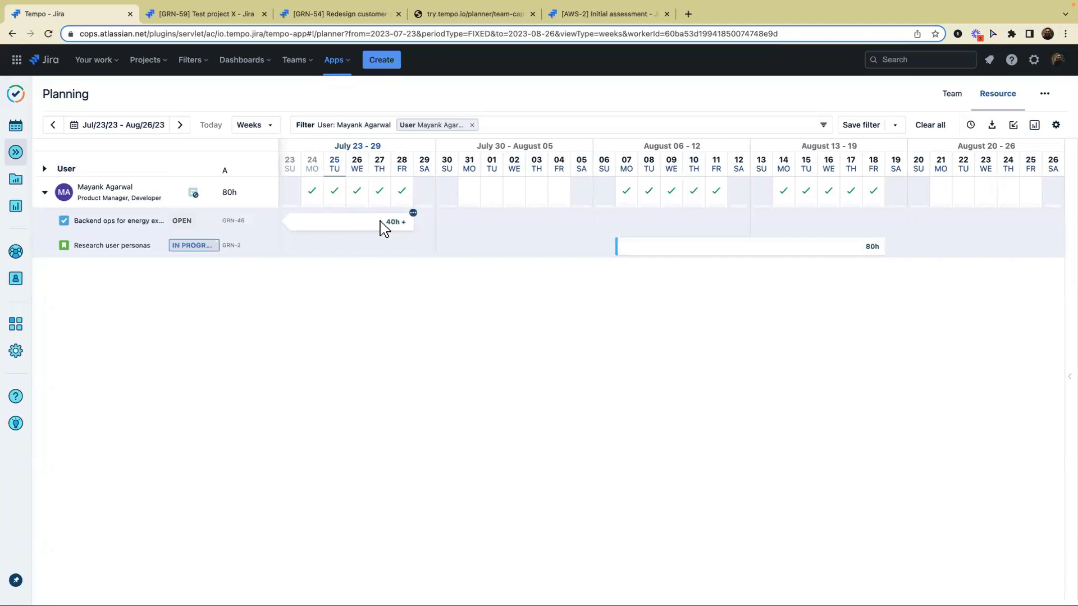
pyautogui.click(686, 257)
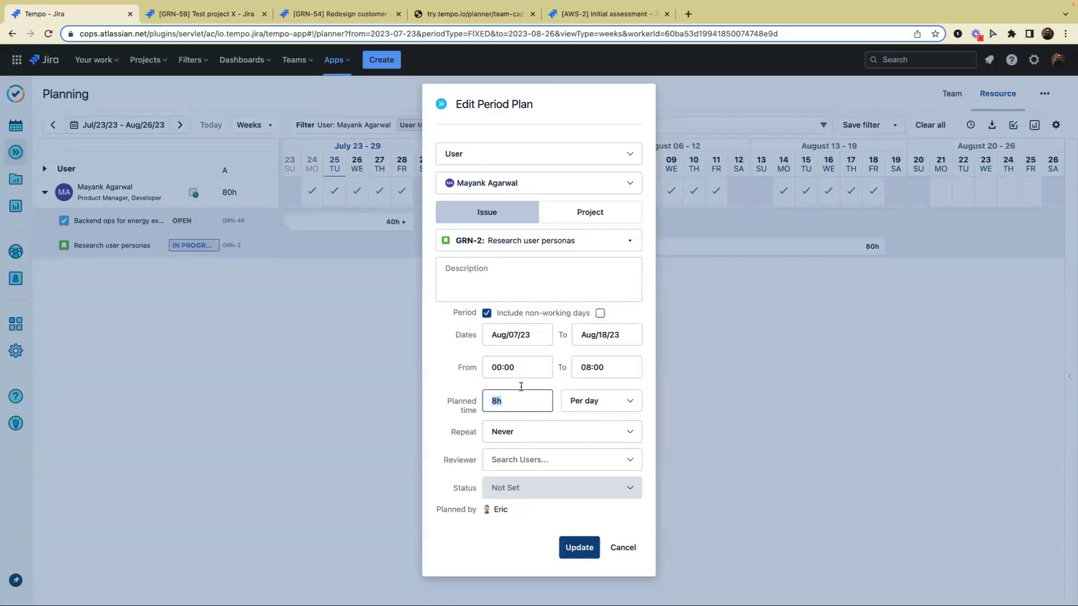
pyautogui.click(580, 546)
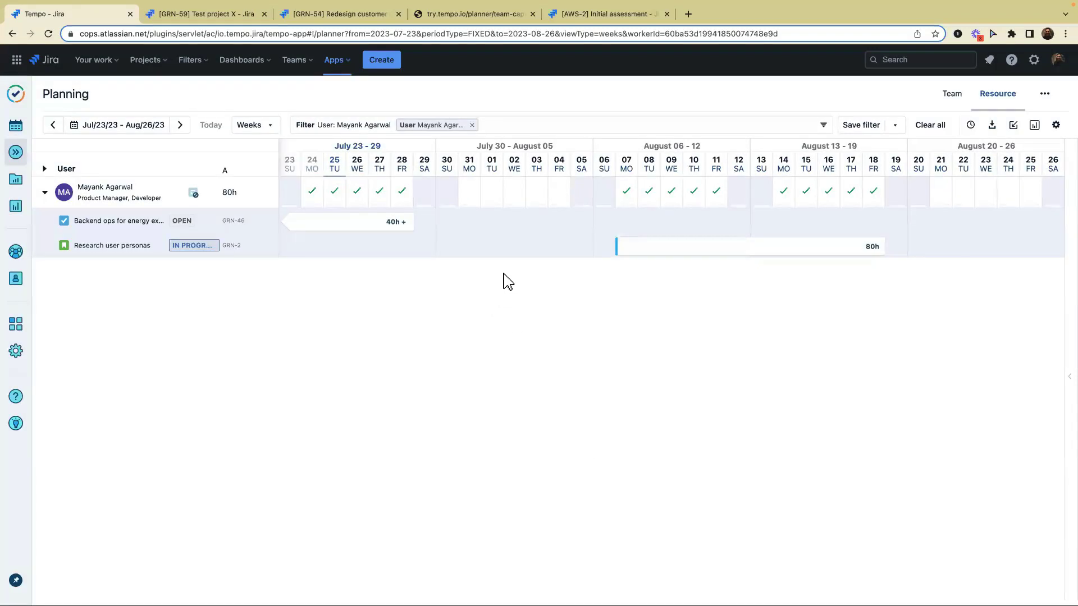
pyautogui.moveTo(472, 199); pyautogui.dragTo(548, 241)
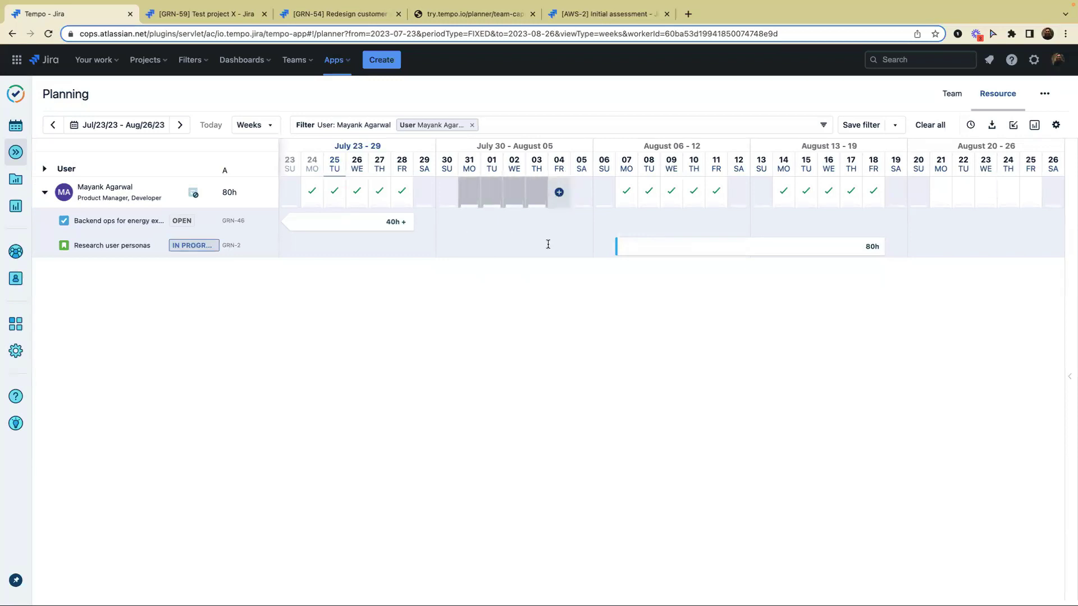
pyautogui.click(478, 242)
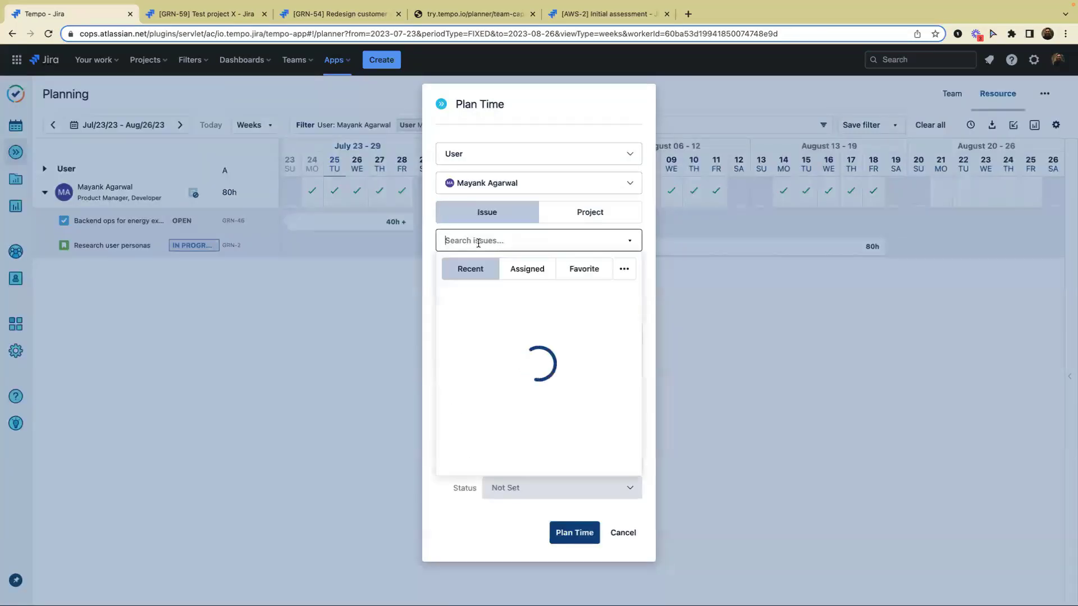
pyautogui.click(623, 534)
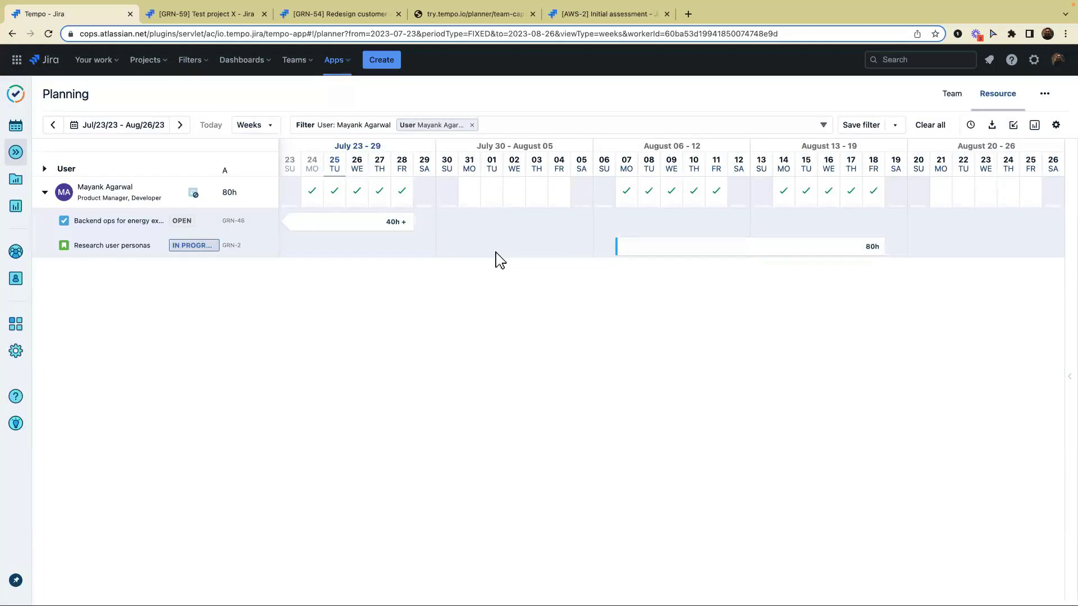
# Open the GRN-54 Redesign customer portal issue and examine the fields of its time planning form.
pyautogui.click(332, 16)
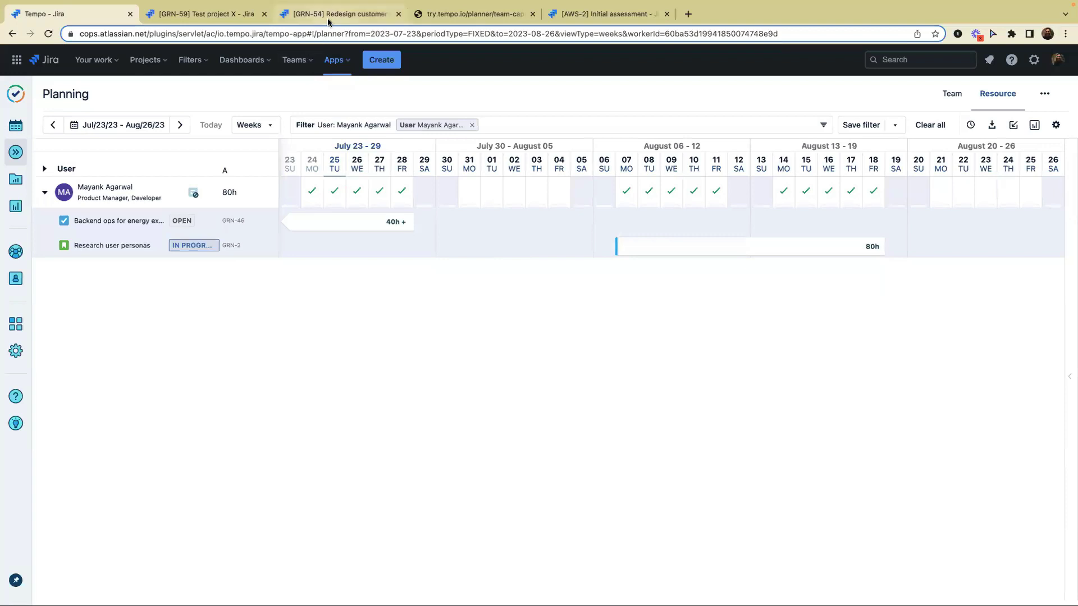
pyautogui.click(408, 424)
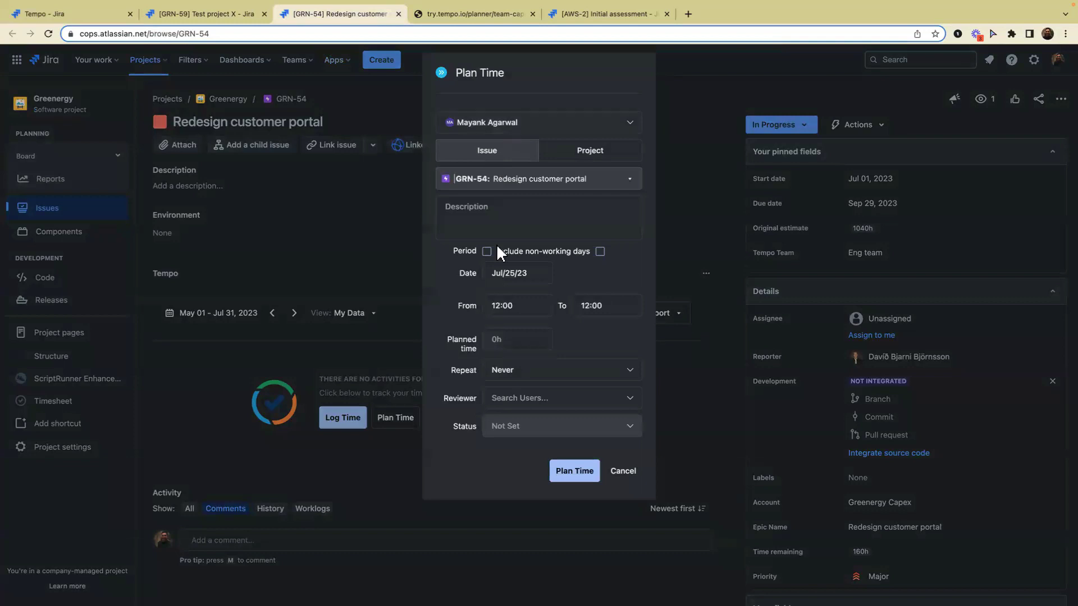
pyautogui.click(499, 340)
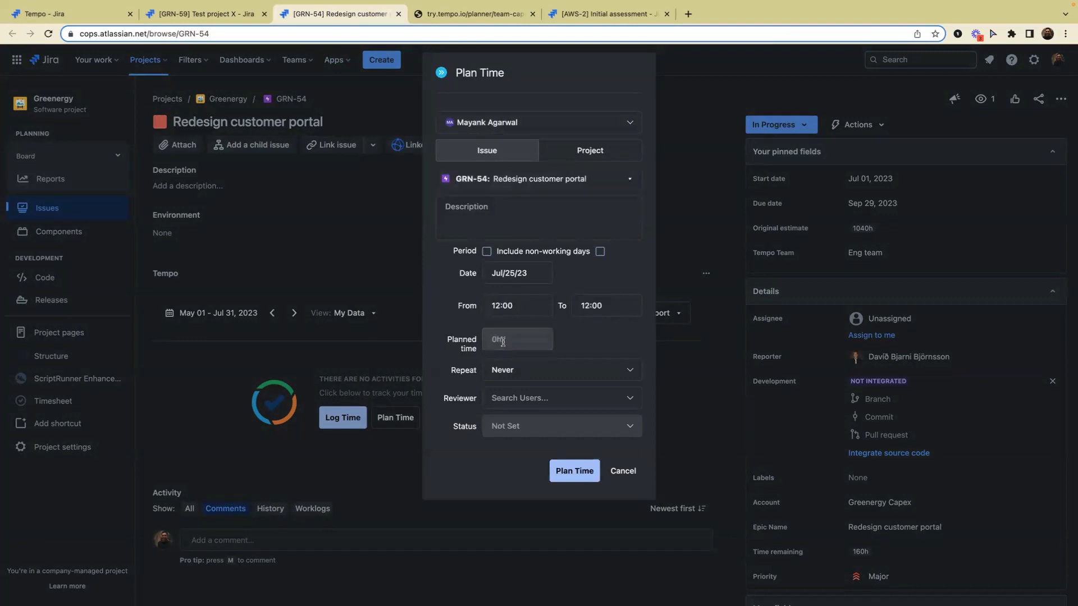
pyautogui.click(626, 476)
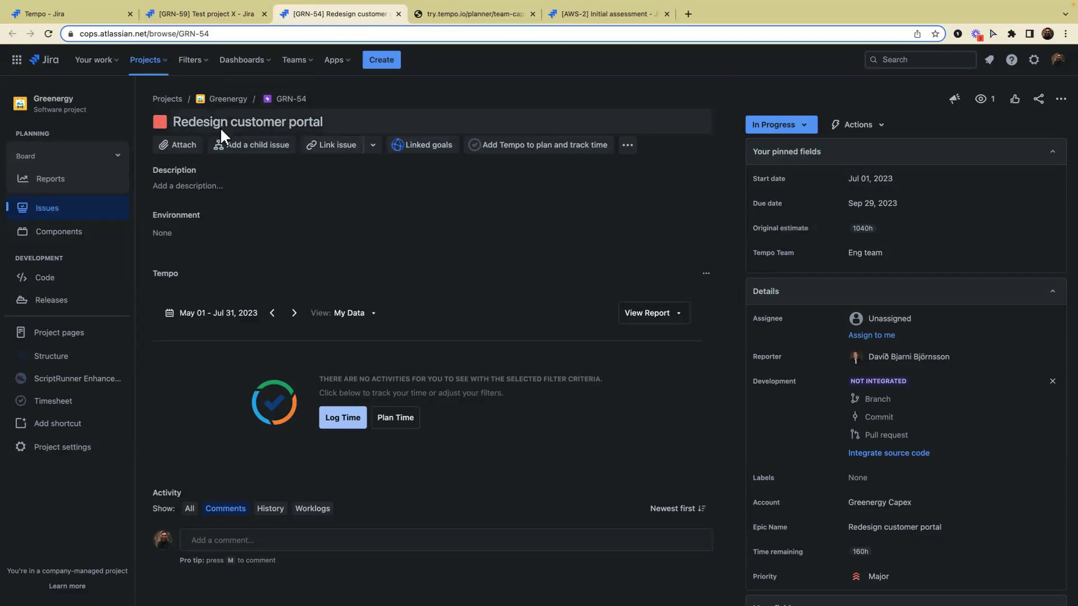
# Plan 4 hours on Jul/25/23 for the current user directly from the GRN-54 Redesign customer portal issue.
pyautogui.click(396, 422)
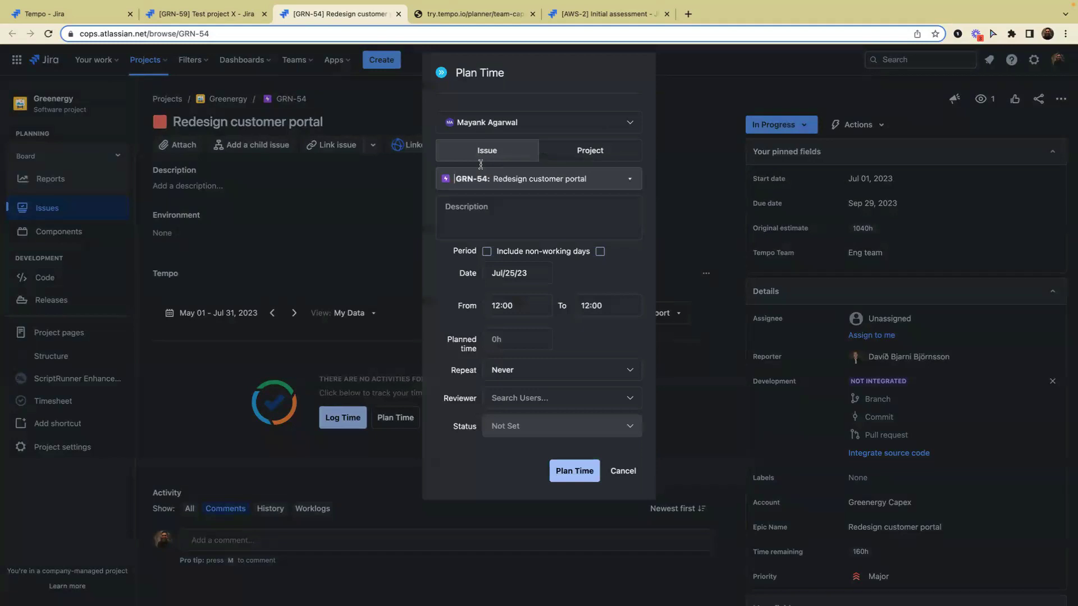
pyautogui.click(492, 125)
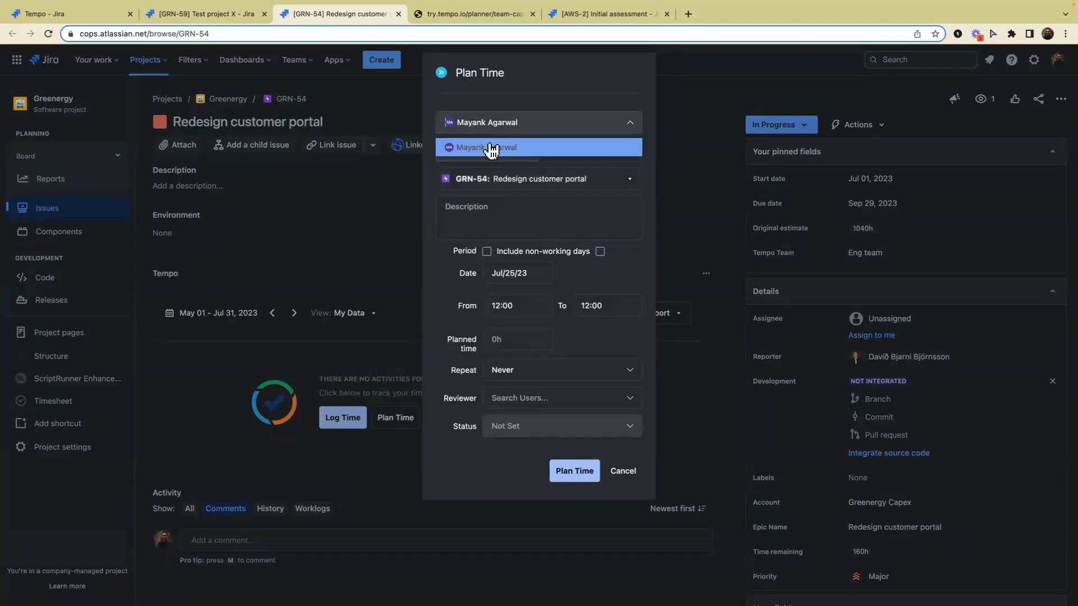
pyautogui.click(492, 148)
pyautogui.click(511, 120)
pyautogui.click(520, 146)
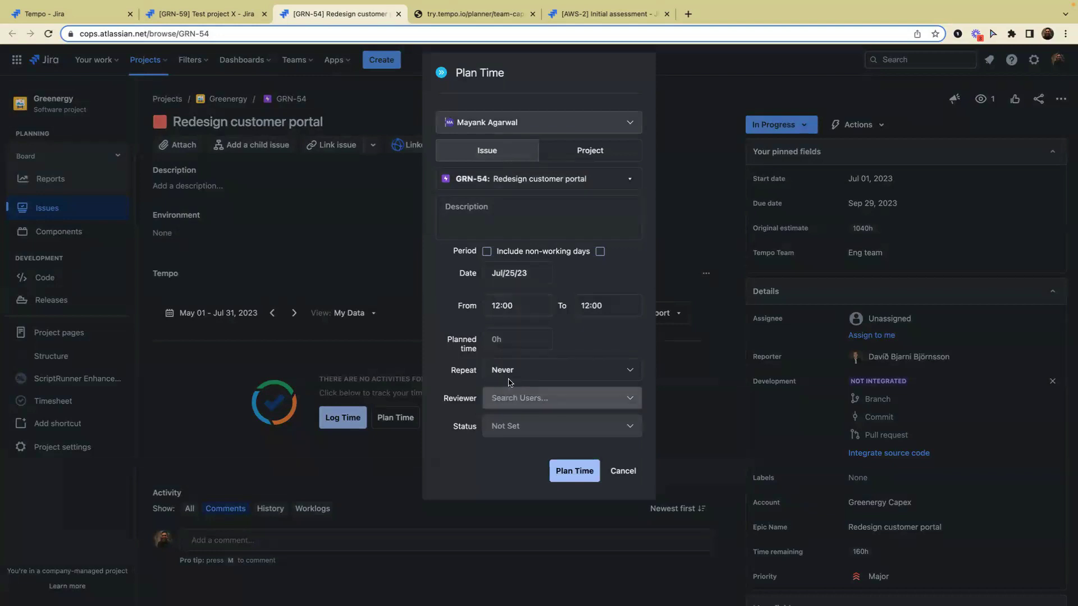
pyautogui.click(584, 343)
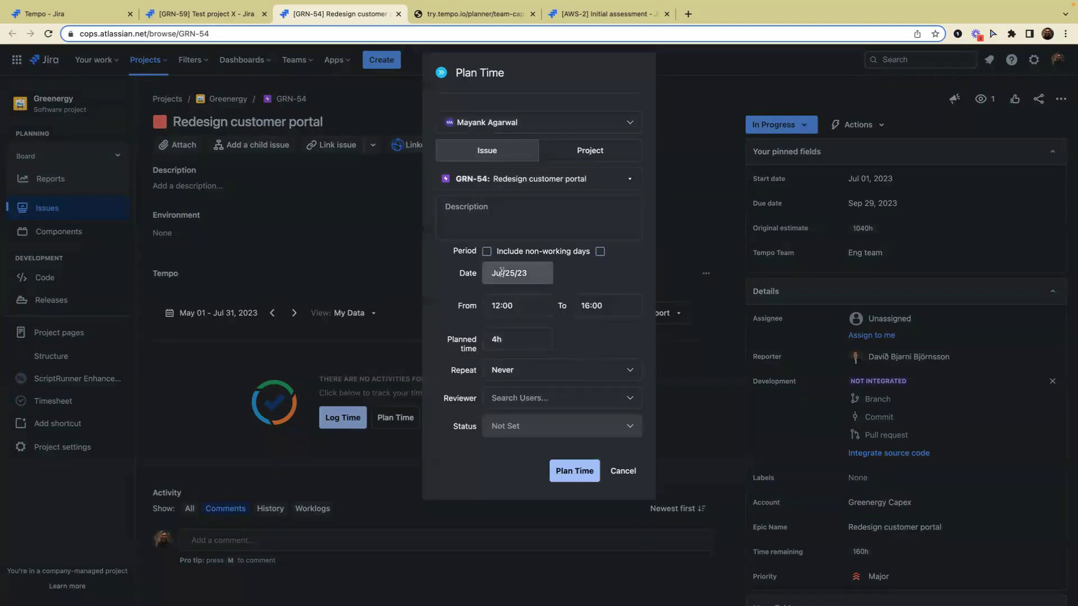
pyautogui.click(579, 475)
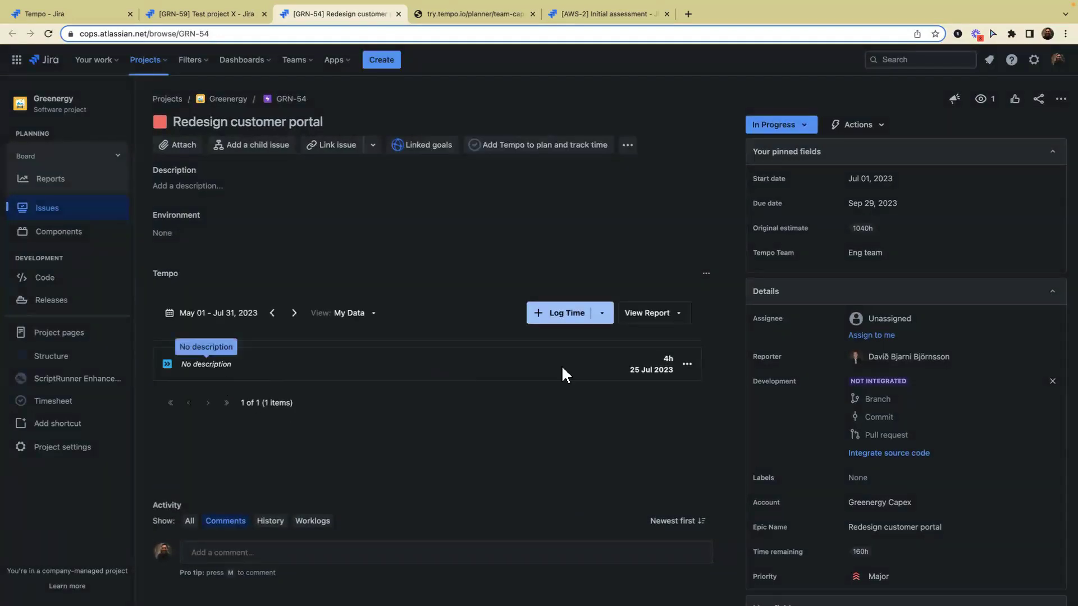
pyautogui.click(687, 365)
pyautogui.click(598, 393)
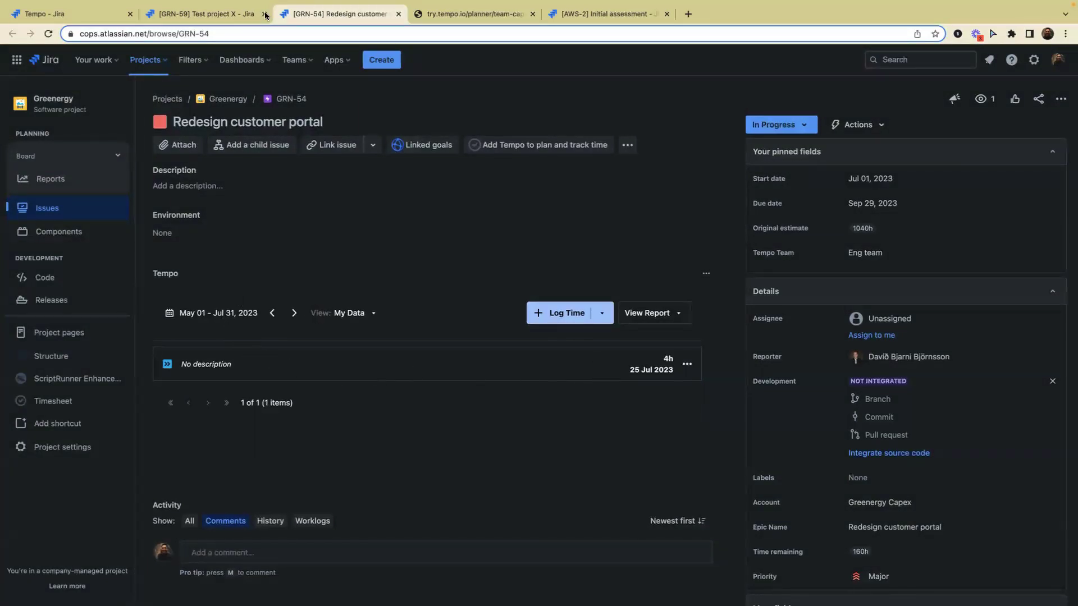
# Refresh Tempo's resource planning view and set the planned time of the user's Redesign customer portal plan on July 25 to 5 hours.
pyautogui.click(213, 14)
pyautogui.click(84, 14)
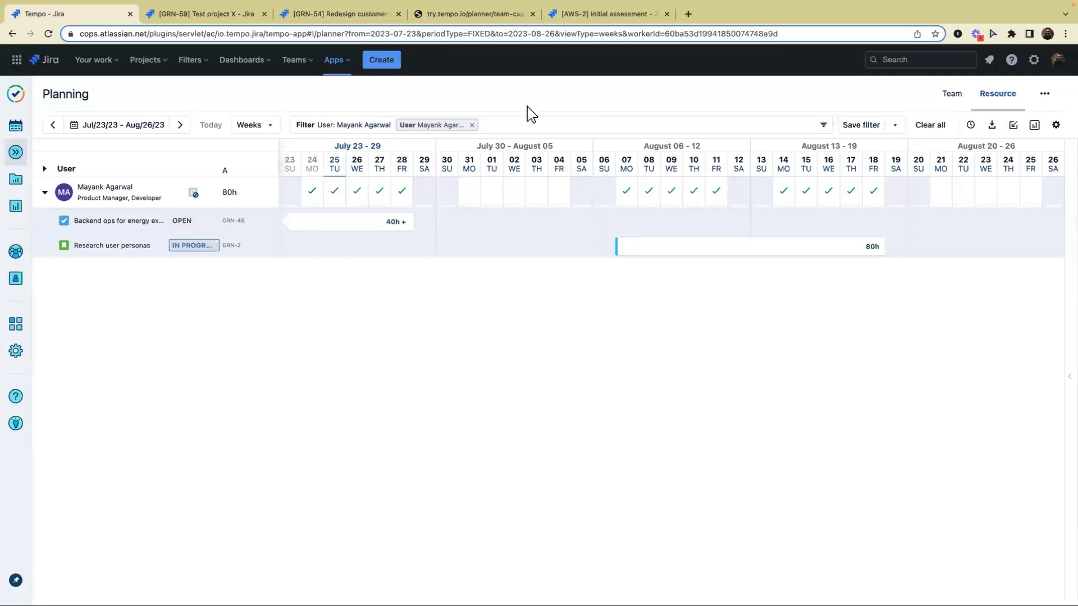
pyautogui.click(48, 34)
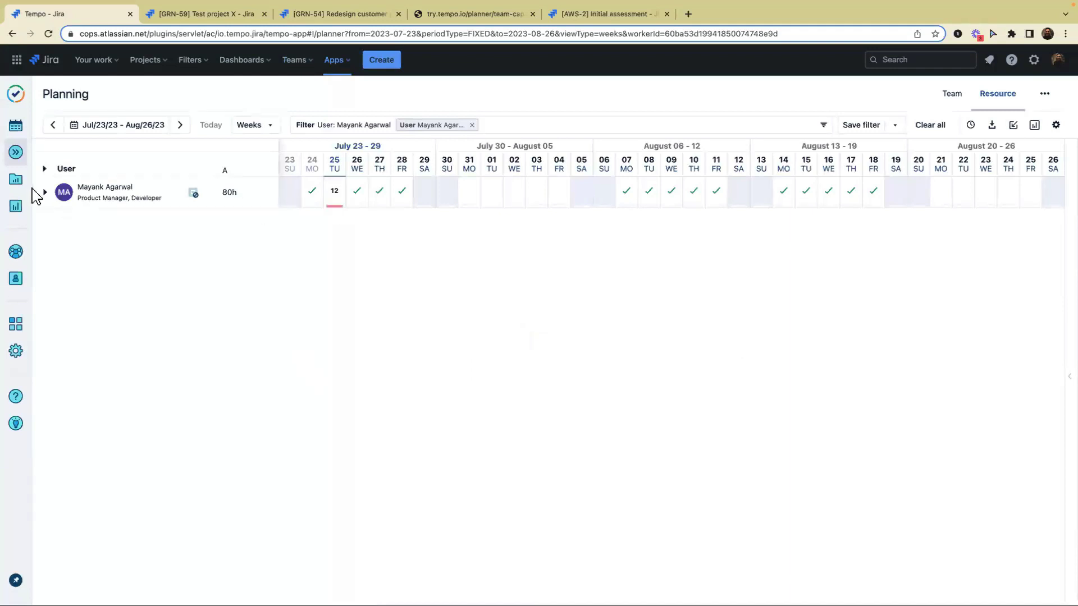
pyautogui.click(45, 192)
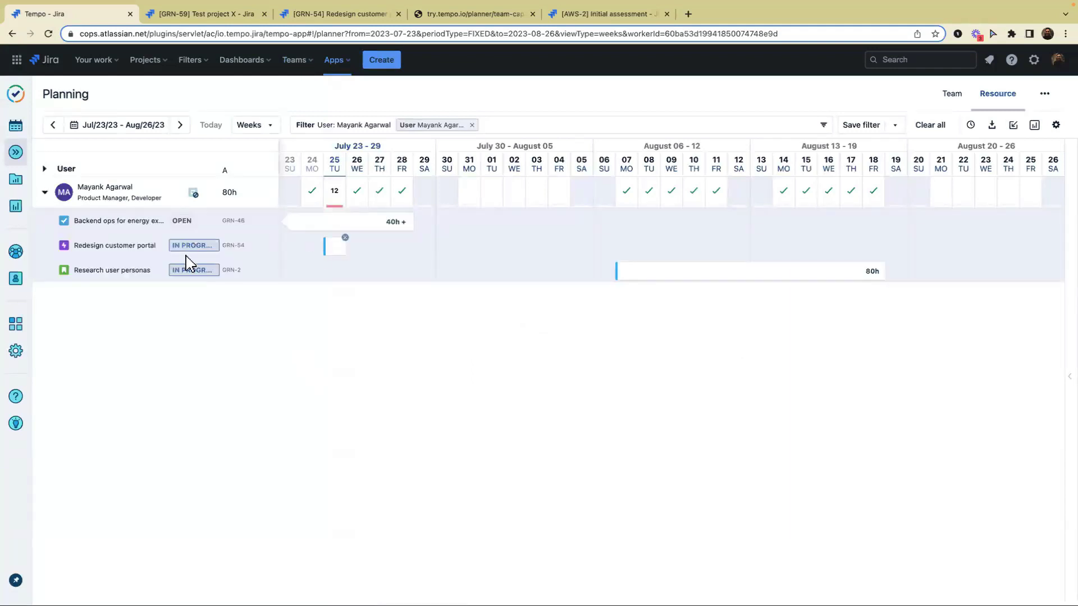
pyautogui.click(340, 254)
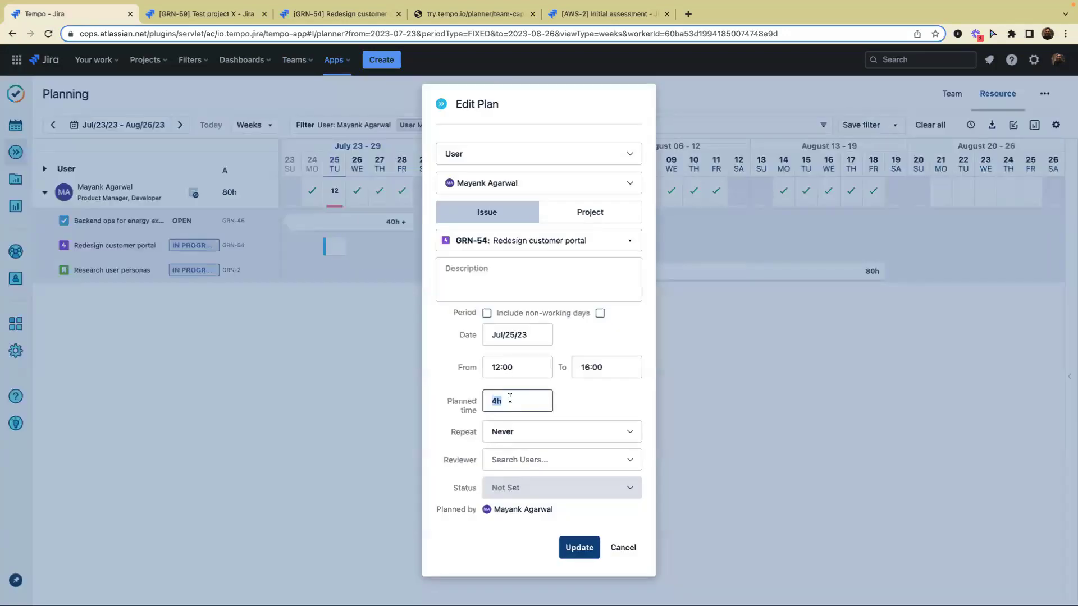
pyautogui.doubleClick(496, 402)
pyautogui.write('5')
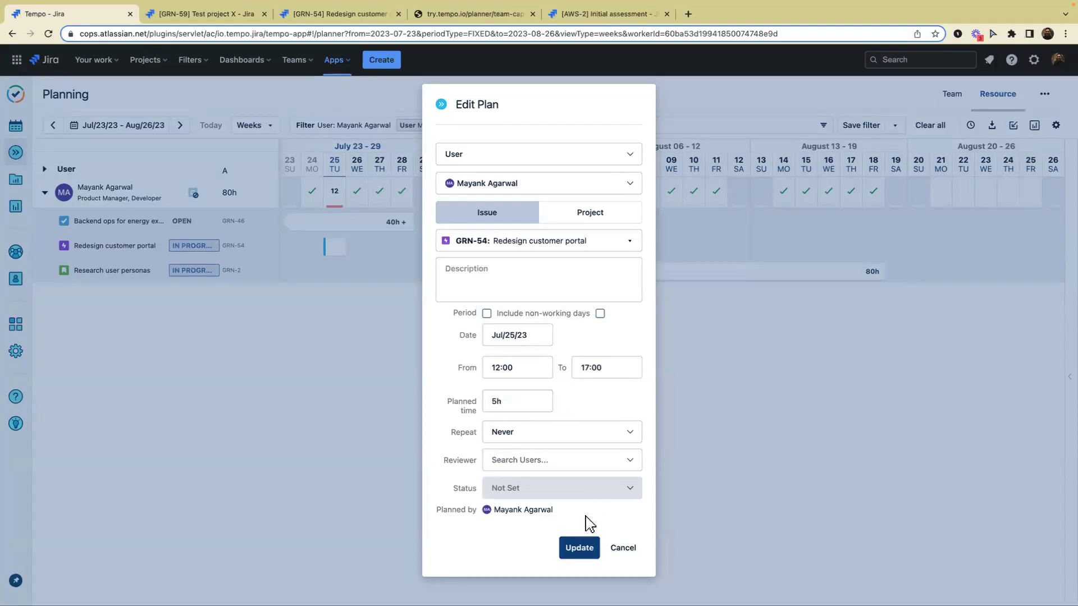
pyautogui.click(586, 547)
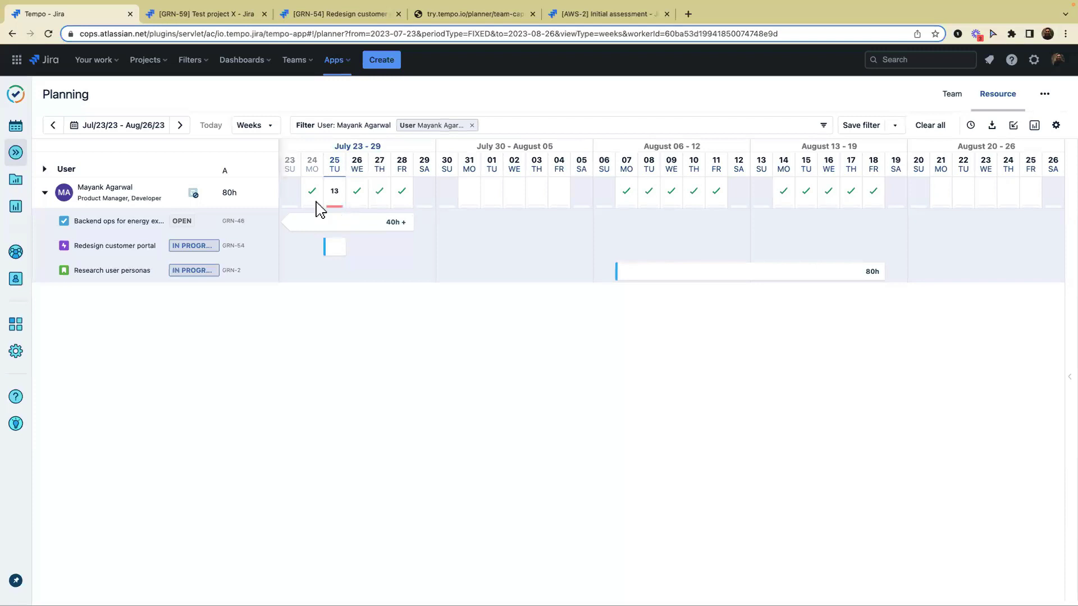
# Open the GRN-59 Test project X issue, reload it and check the actions available for its 09 Jul 2023 plan.
pyautogui.click(186, 15)
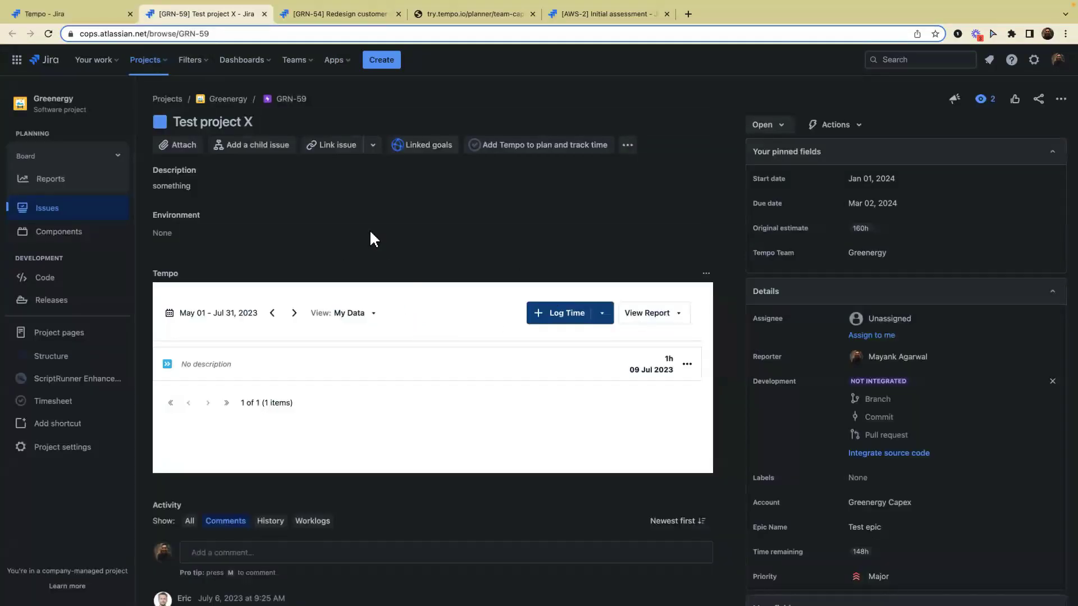
pyautogui.click(371, 239)
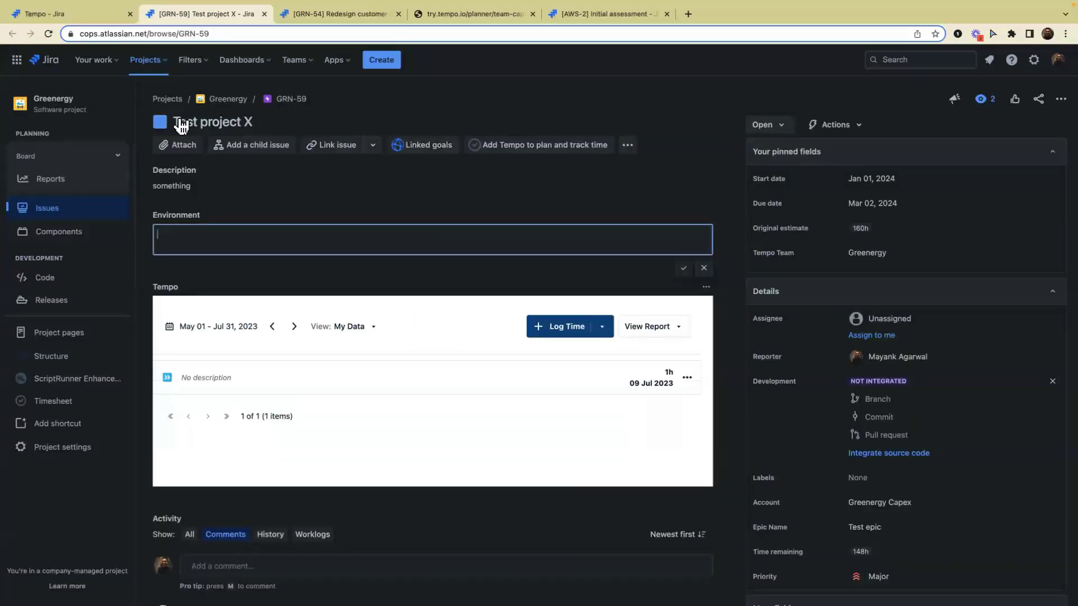
pyautogui.click(50, 34)
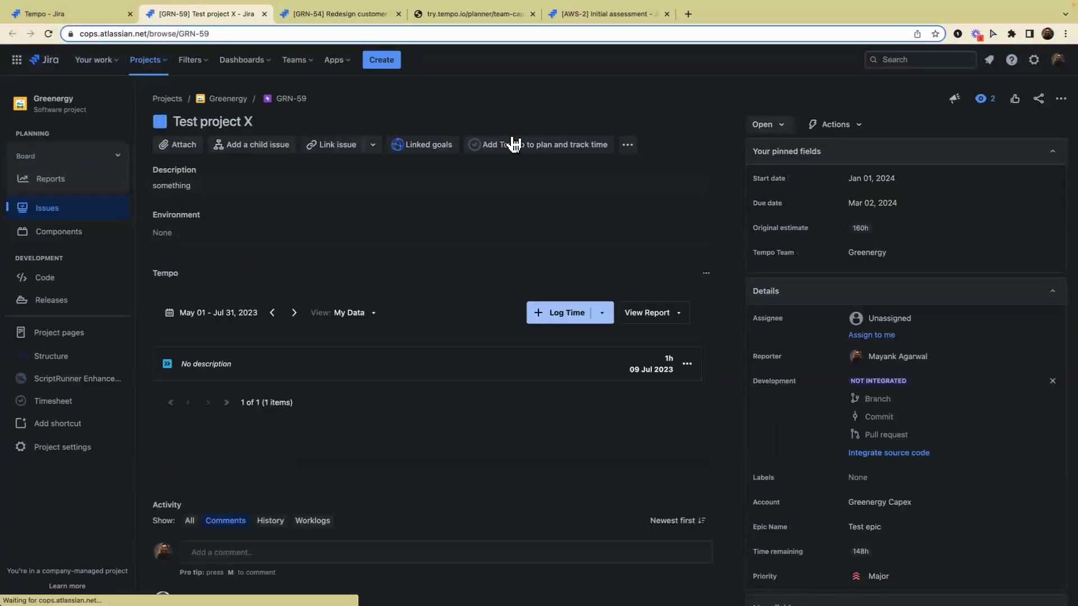
pyautogui.click(685, 365)
pyautogui.click(478, 384)
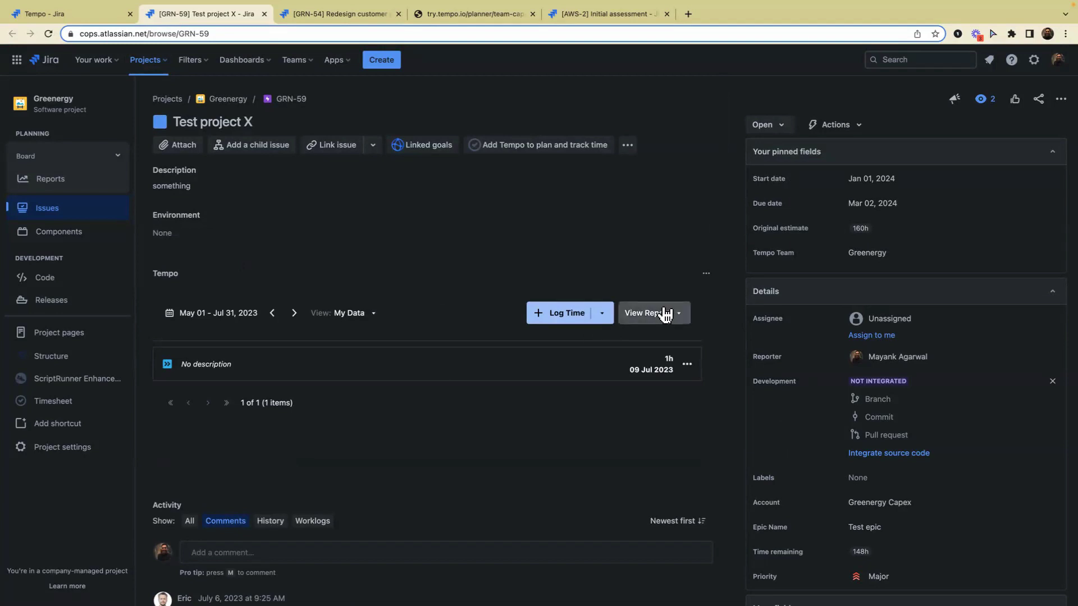
# Limit the data type in the Tempo section of GRN-59 to Plans and recheck the listed plan's actions.
pyautogui.scroll(-1, 519, 170)
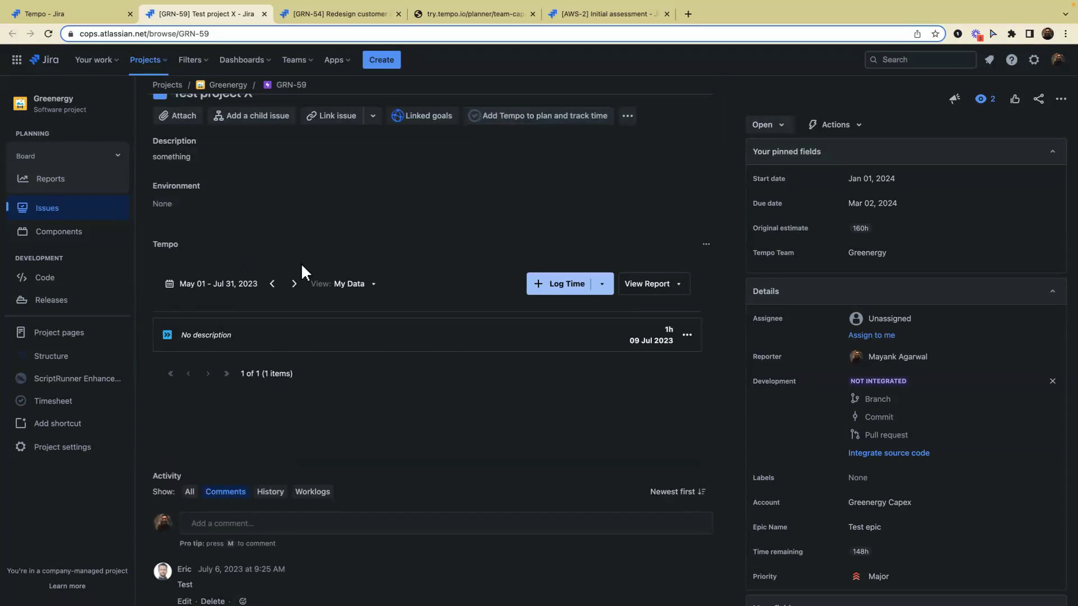
pyautogui.click(374, 286)
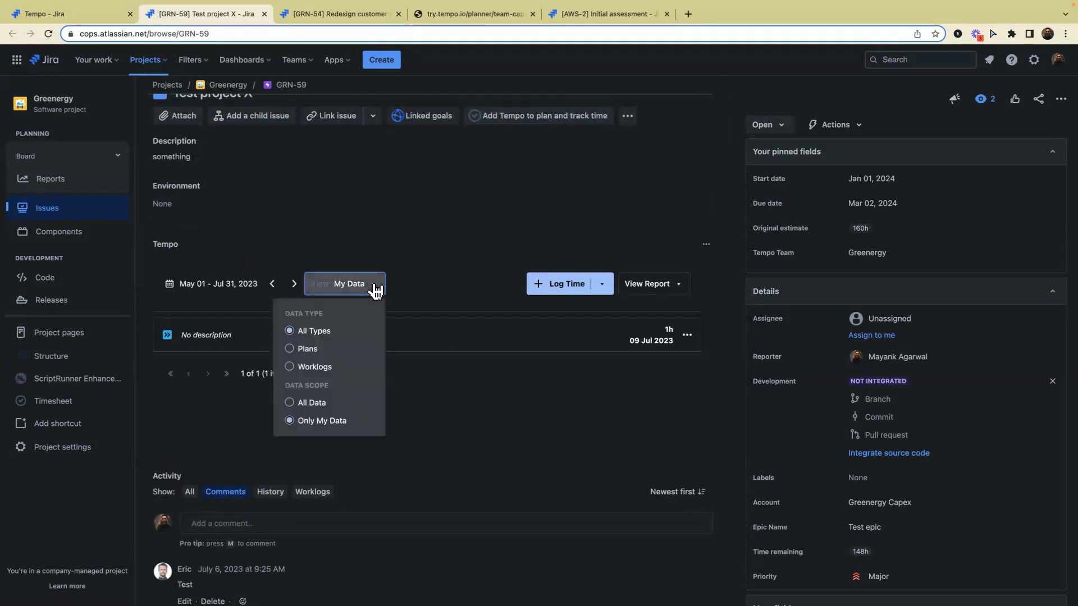
pyautogui.click(308, 350)
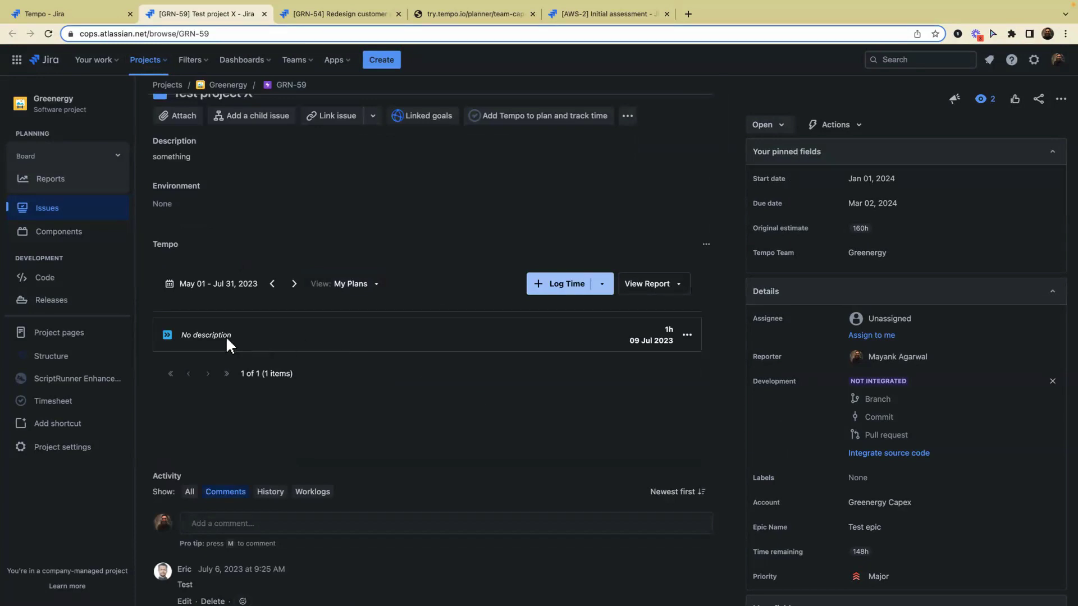
pyautogui.click(687, 335)
pyautogui.click(543, 388)
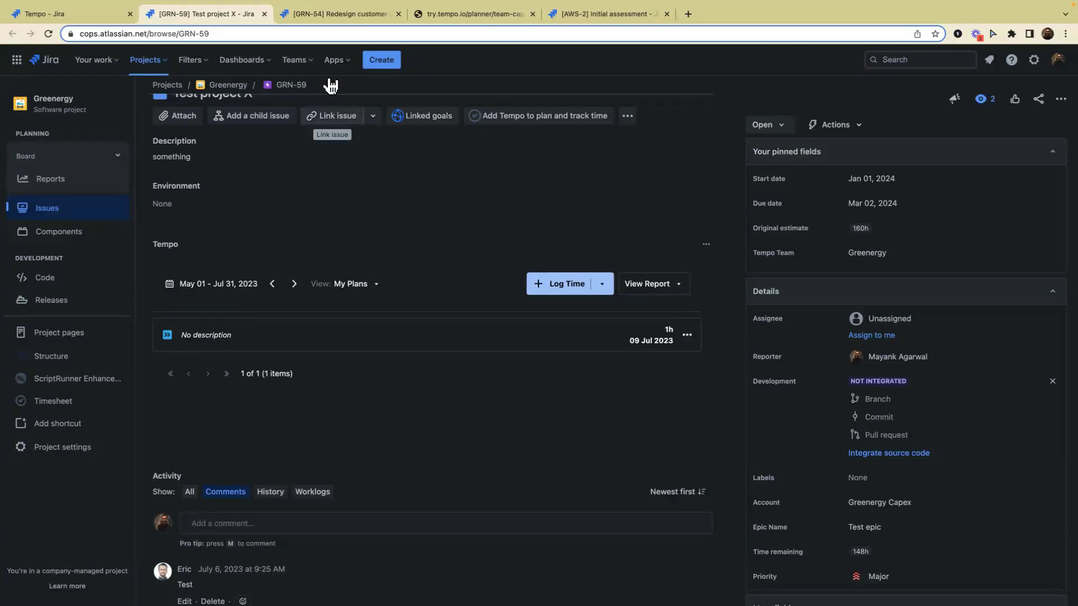
# Switch Tempo planning to the team view in Weeks and expand Eng team to show its members' plans.
pyautogui.click(77, 15)
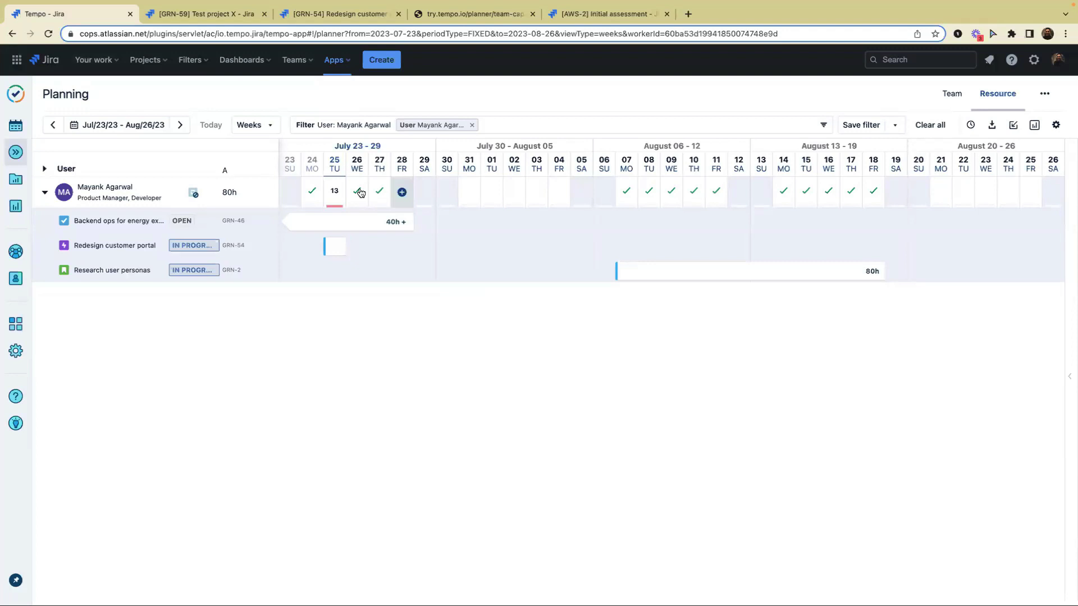
pyautogui.click(949, 102)
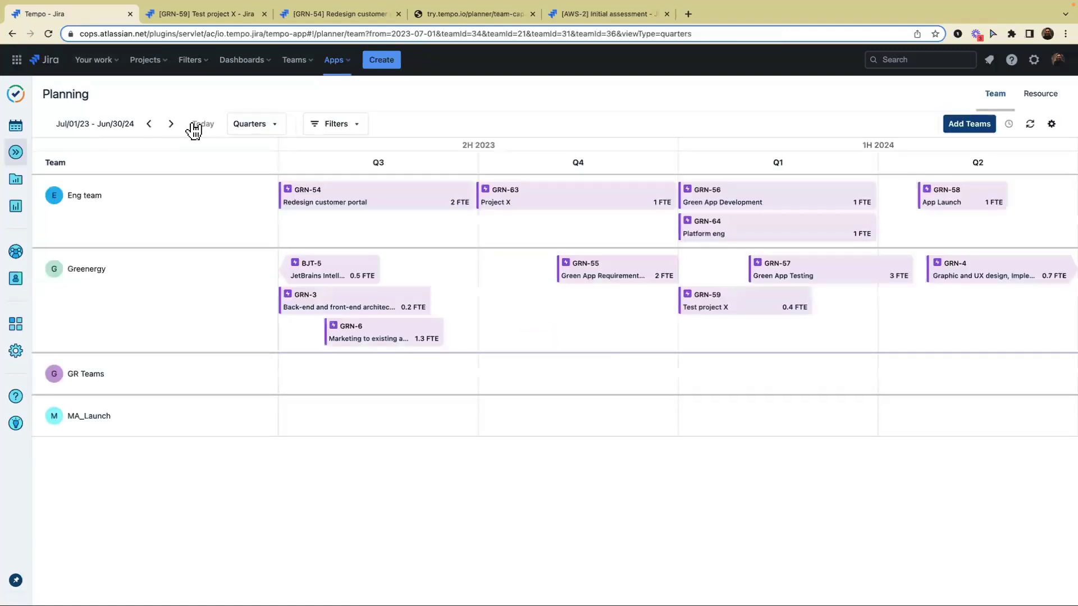
pyautogui.click(269, 124)
pyautogui.click(260, 154)
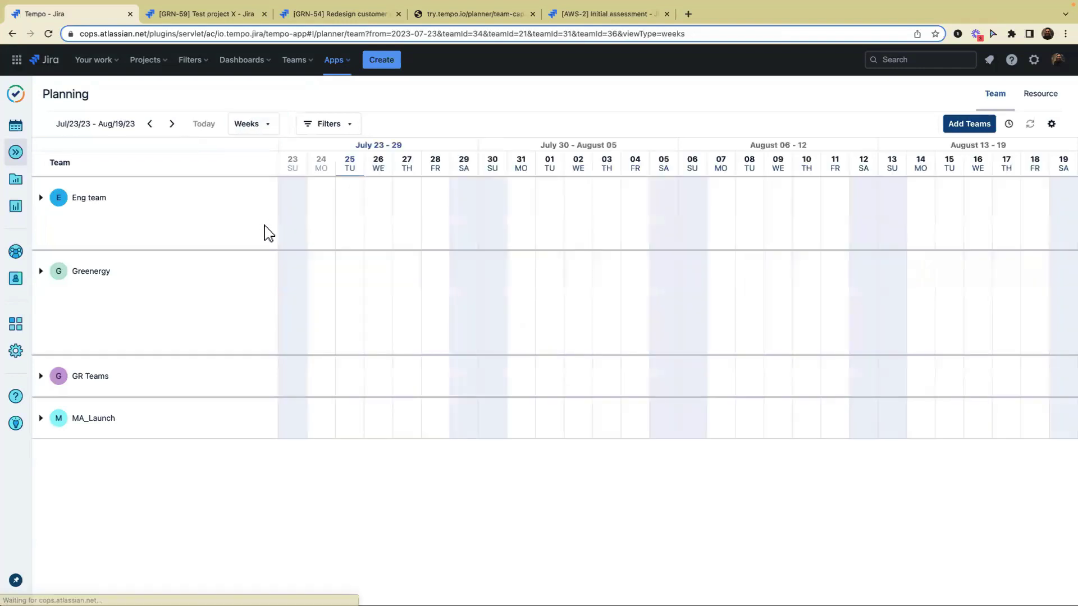
pyautogui.click(40, 198)
pyautogui.scroll(-5, 339, 396)
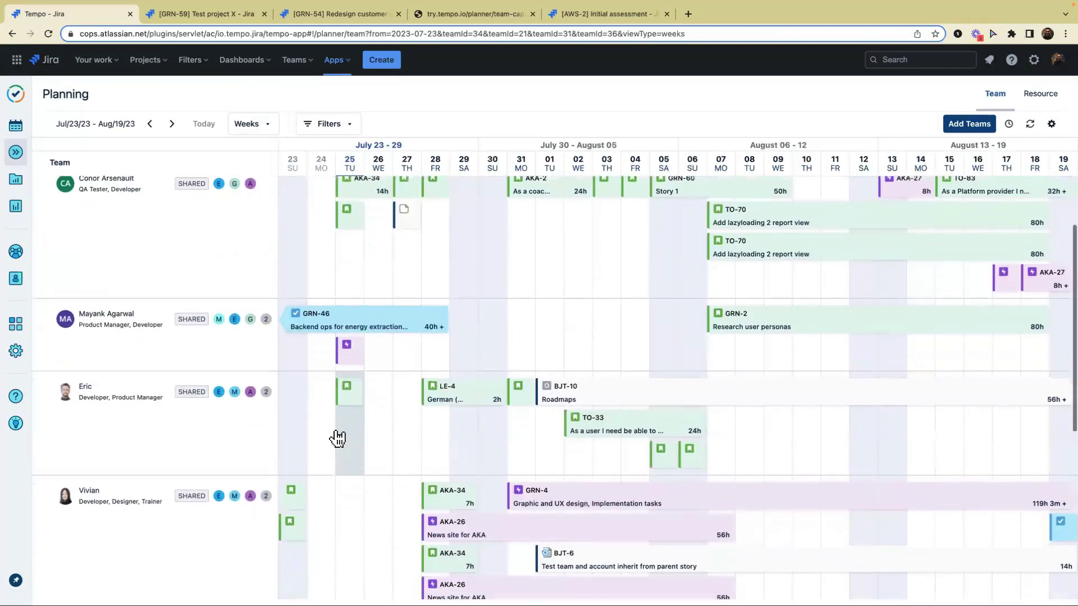
# Review the details of the user's July 25 Redesign customer portal plan and close it without updating.
pyautogui.click(352, 355)
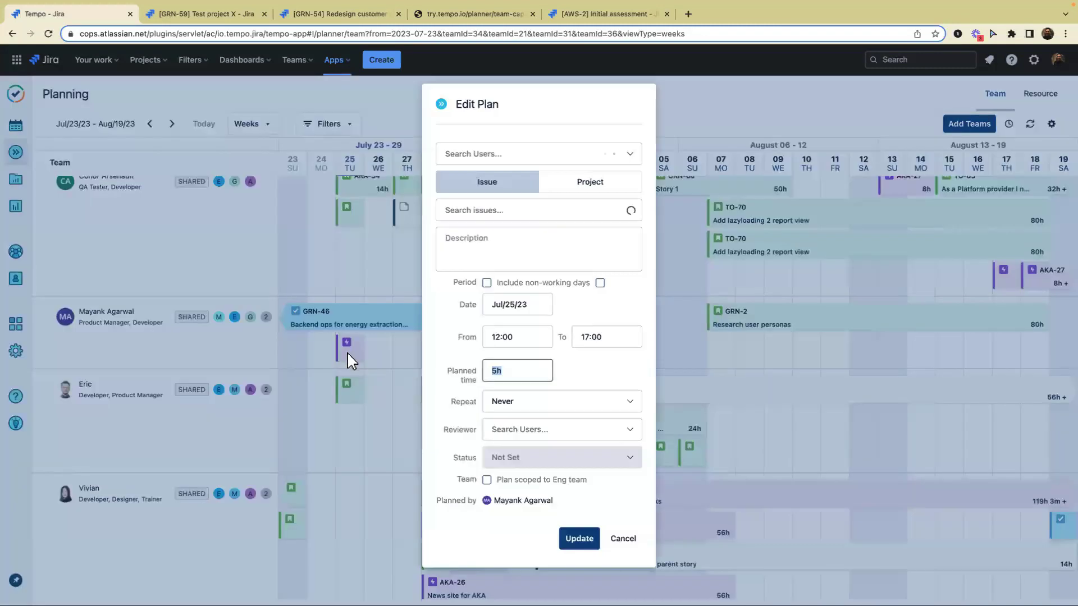
pyautogui.click(576, 370)
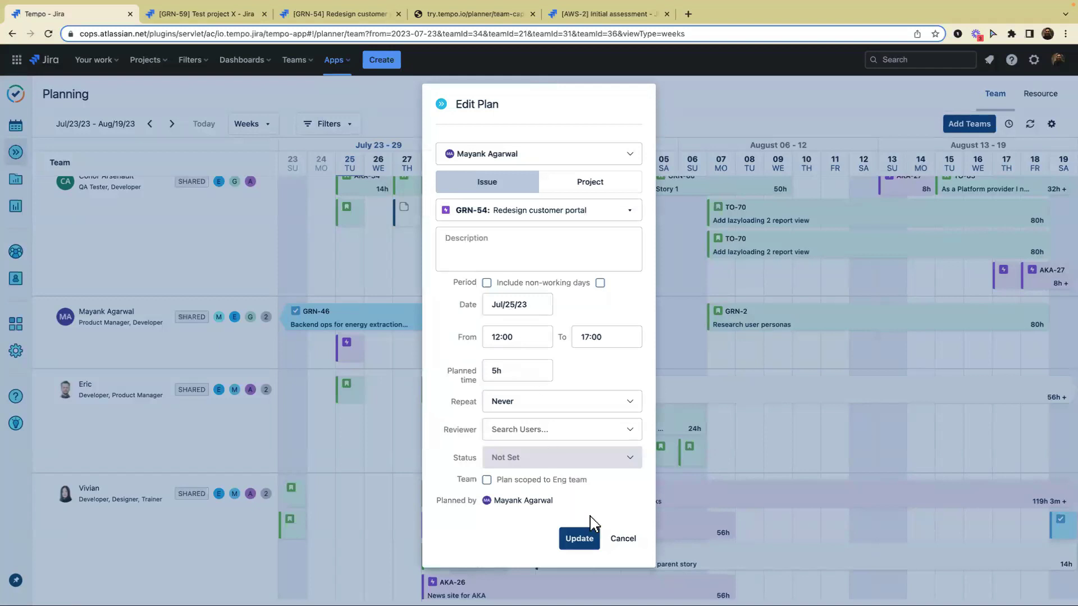
pyautogui.click(623, 540)
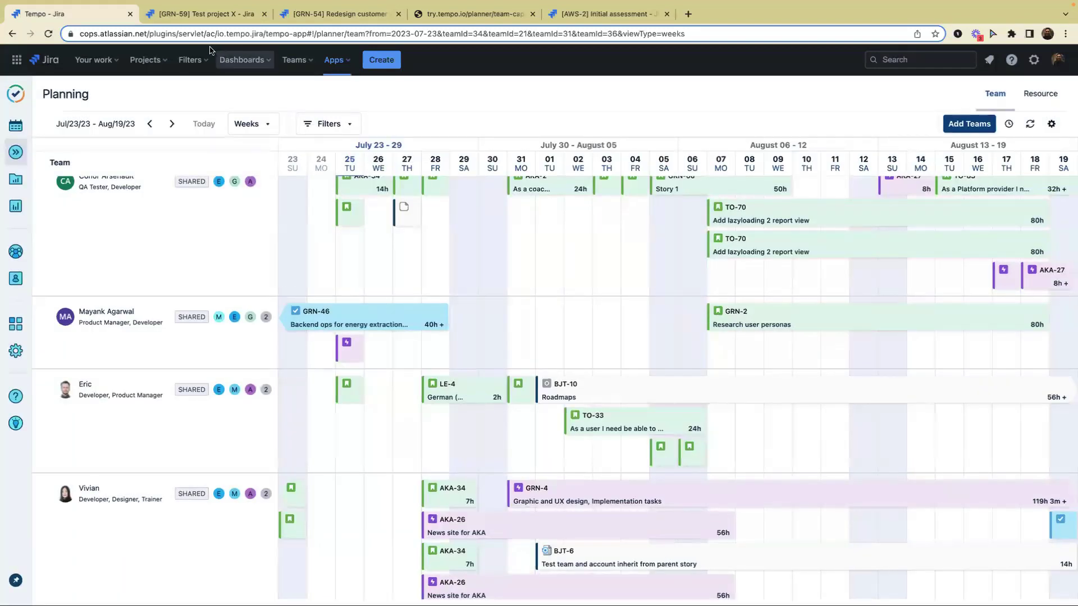
# Open the planned time report for GRN-59 from the issue, examine July's planned hours per user and close the report.
pyautogui.click(205, 13)
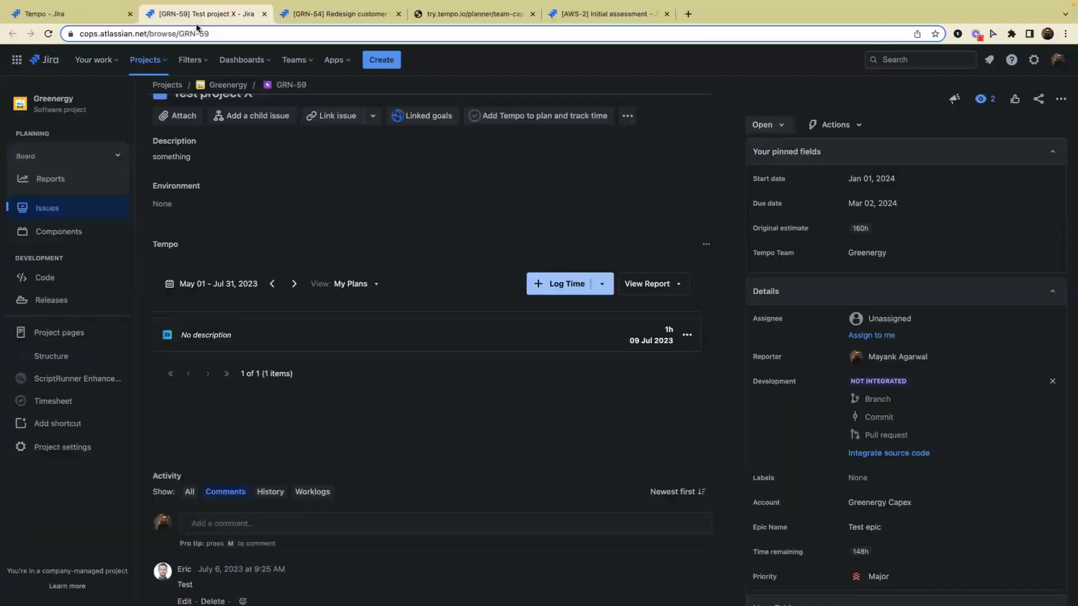
pyautogui.click(669, 292)
pyautogui.click(621, 334)
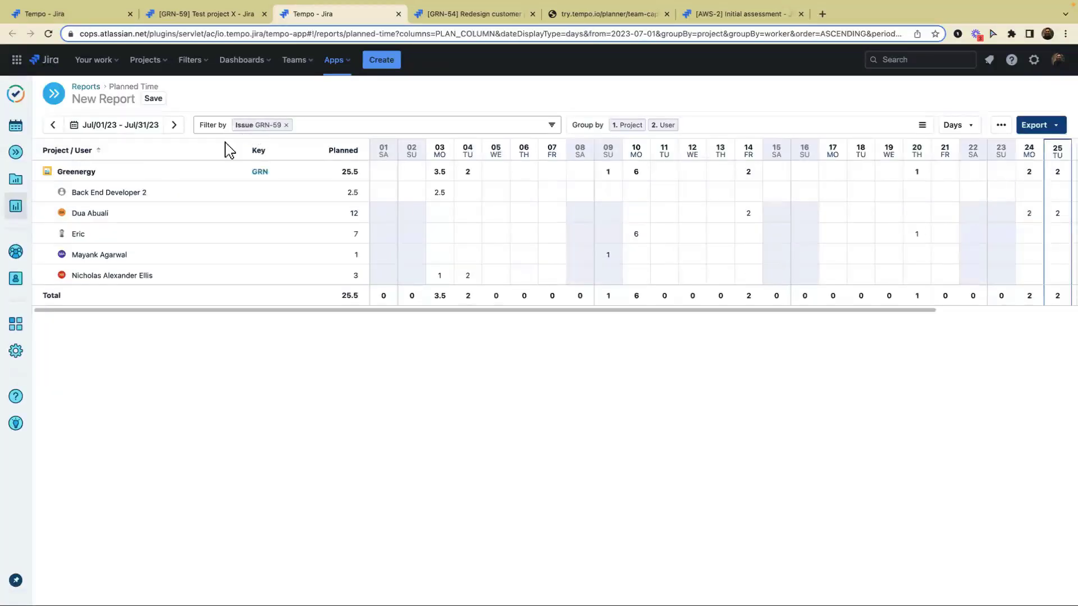
pyautogui.moveTo(601, 260); pyautogui.dragTo(614, 262)
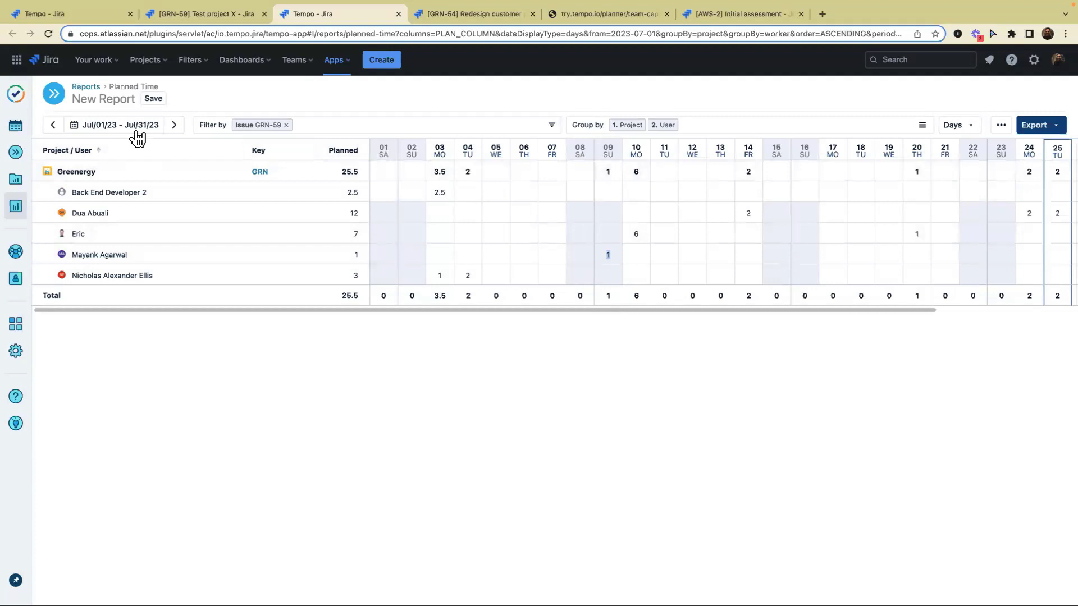
pyautogui.moveTo(934, 318); pyautogui.dragTo(1037, 319)
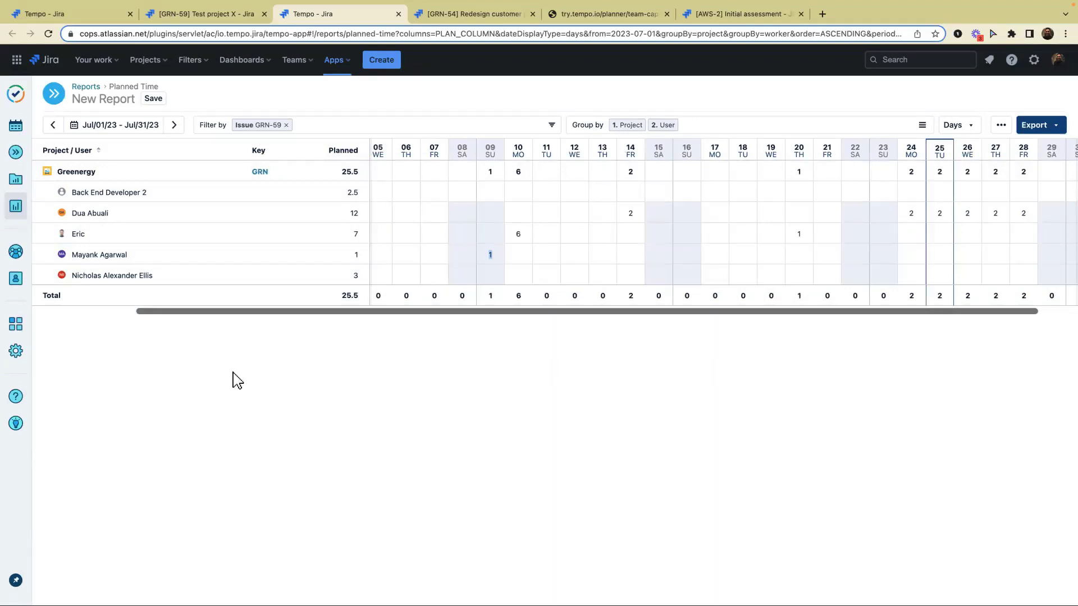
pyautogui.click(400, 14)
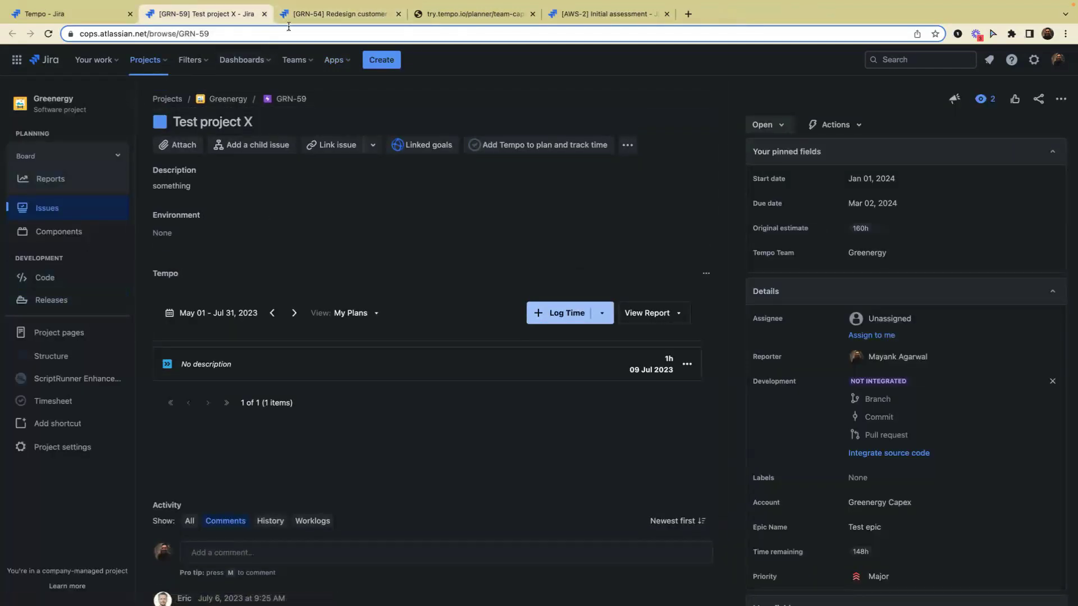
# Close the GRN-54 Redesign customer portal issue and switch to the presentation's "What's up next?" slide.
pyautogui.click(337, 14)
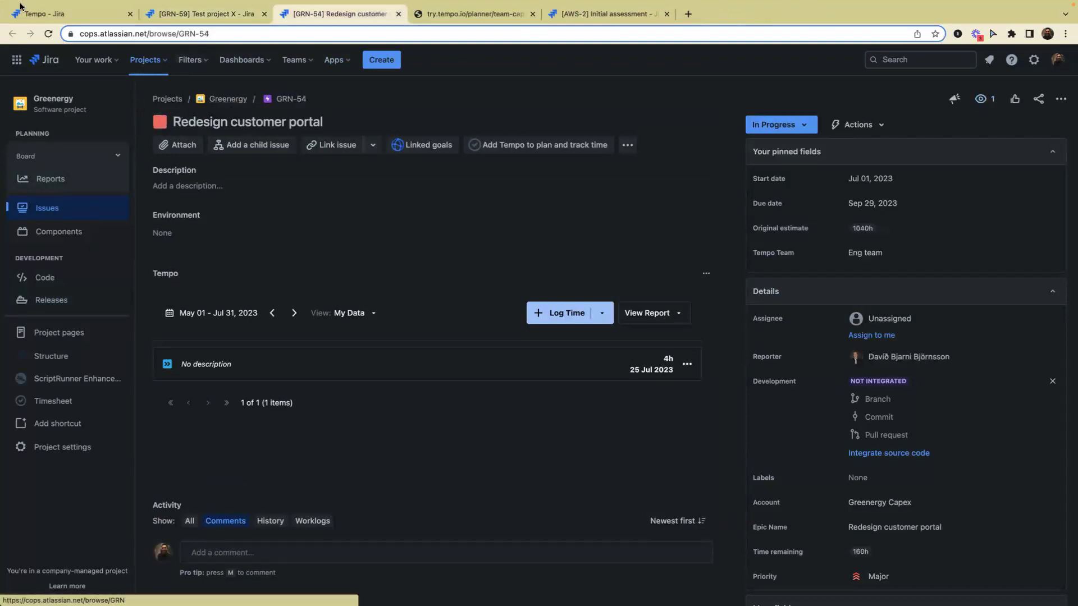
pyautogui.click(399, 14)
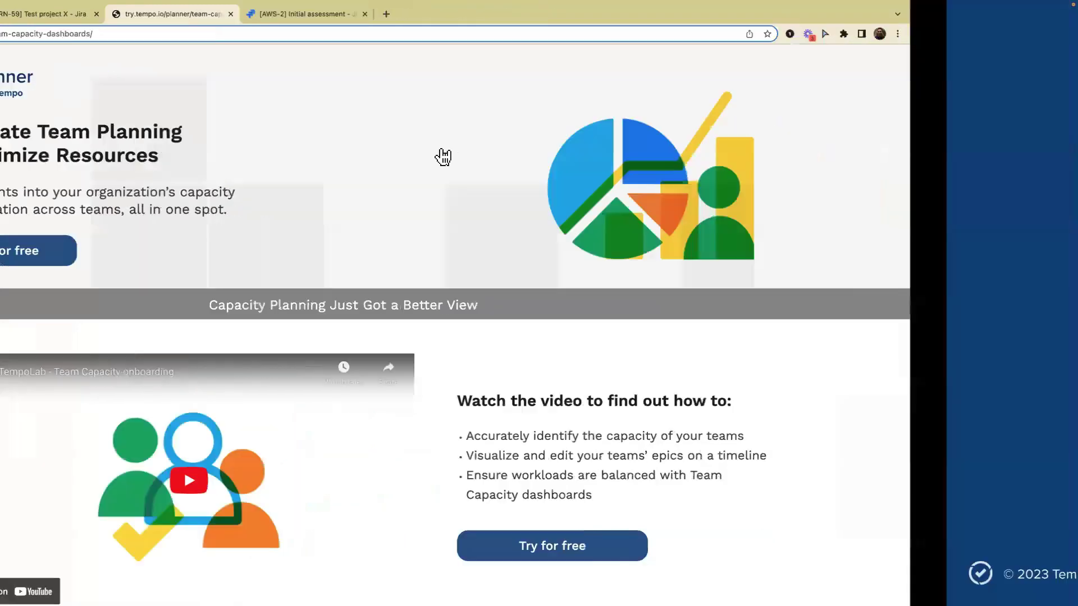
pyautogui.press('Right')
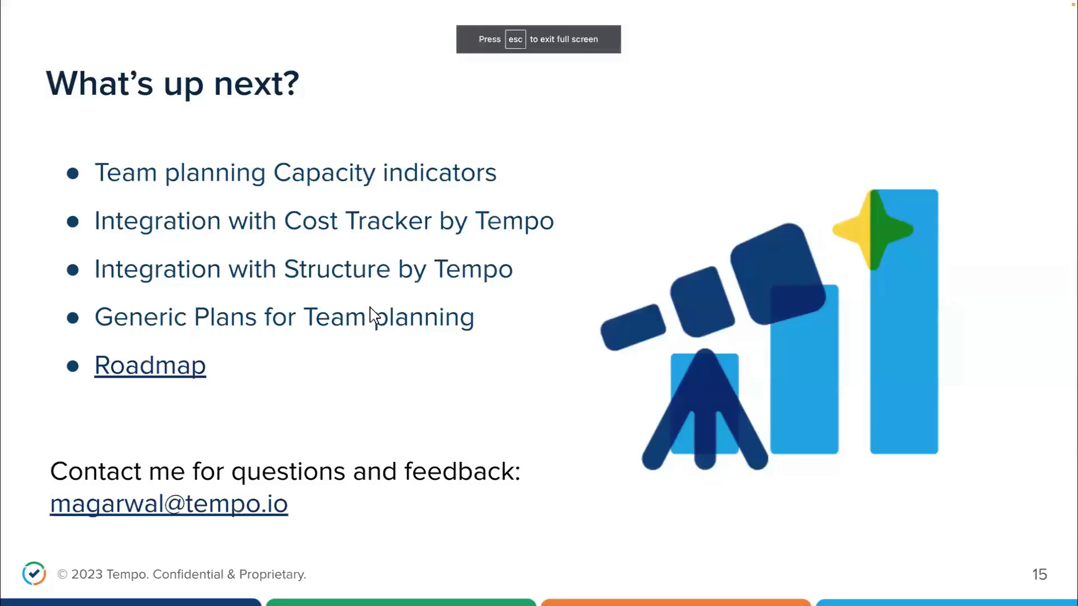